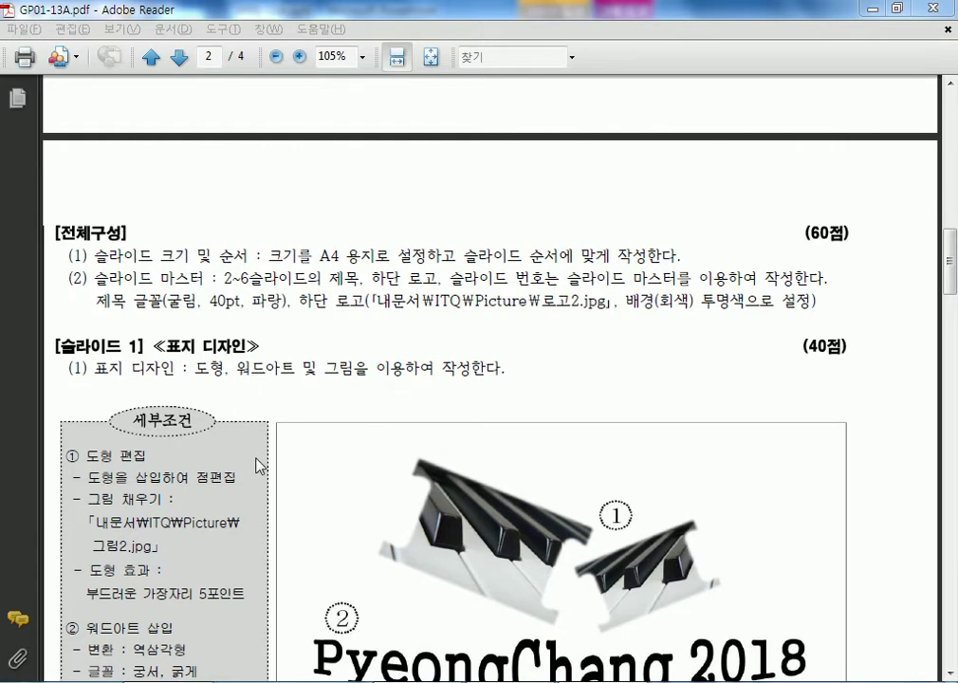
# Examine the slide 1 cover design requirements, including the WordArt 역삼각형 transform and the picture-filled piano shapes
pyautogui.click(209, 368)
pyautogui.scroll(-5, 201, 417)
pyautogui.moveTo(92, 398); pyautogui.dragTo(191, 427)
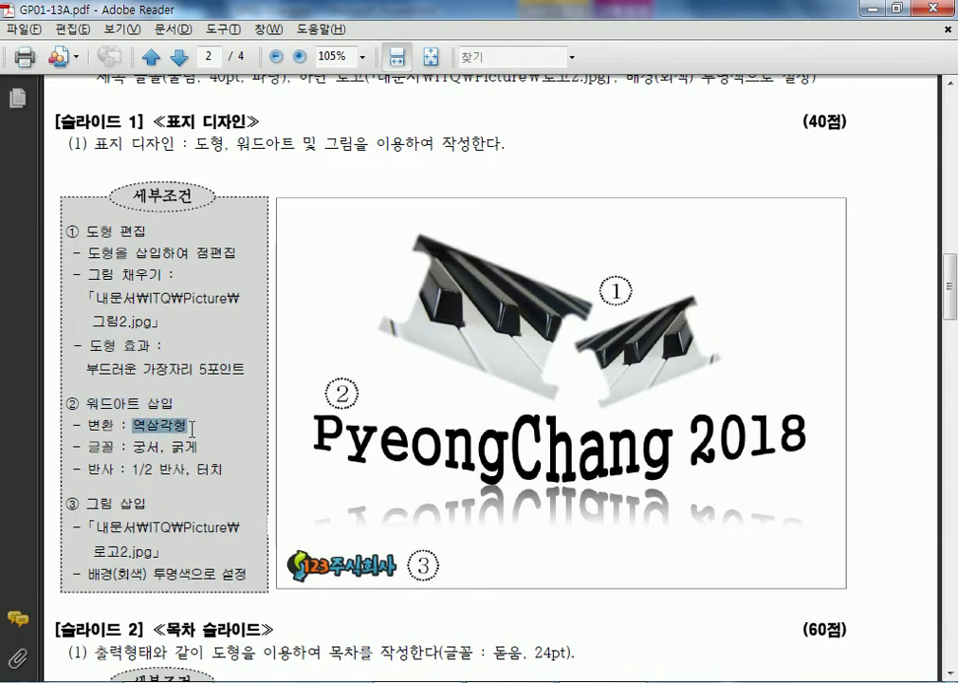
pyautogui.click(555, 474)
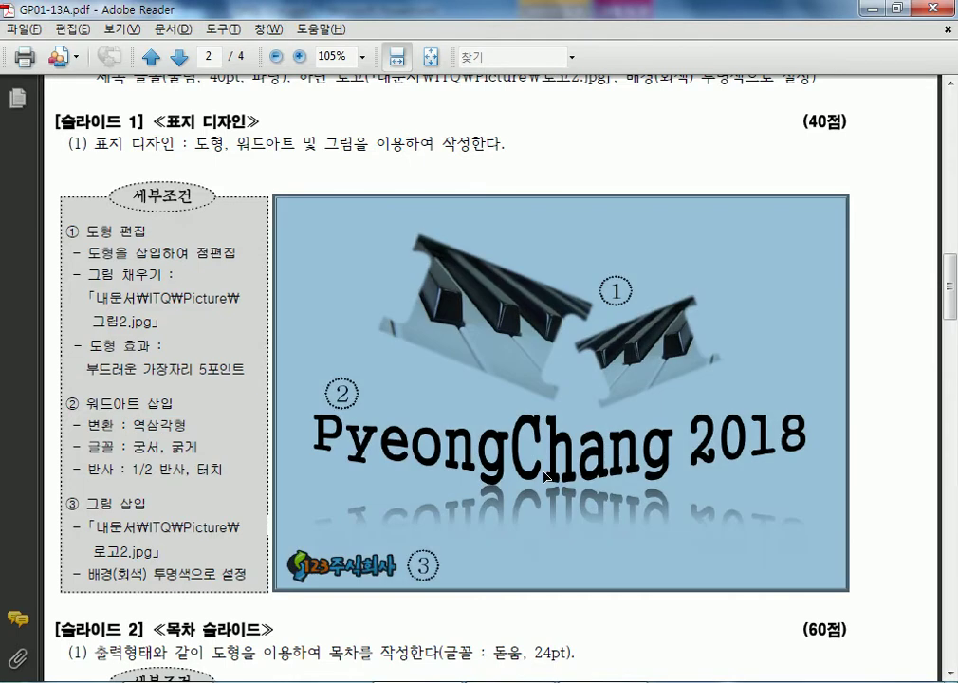
pyautogui.moveTo(302, 407); pyautogui.dragTo(832, 498)
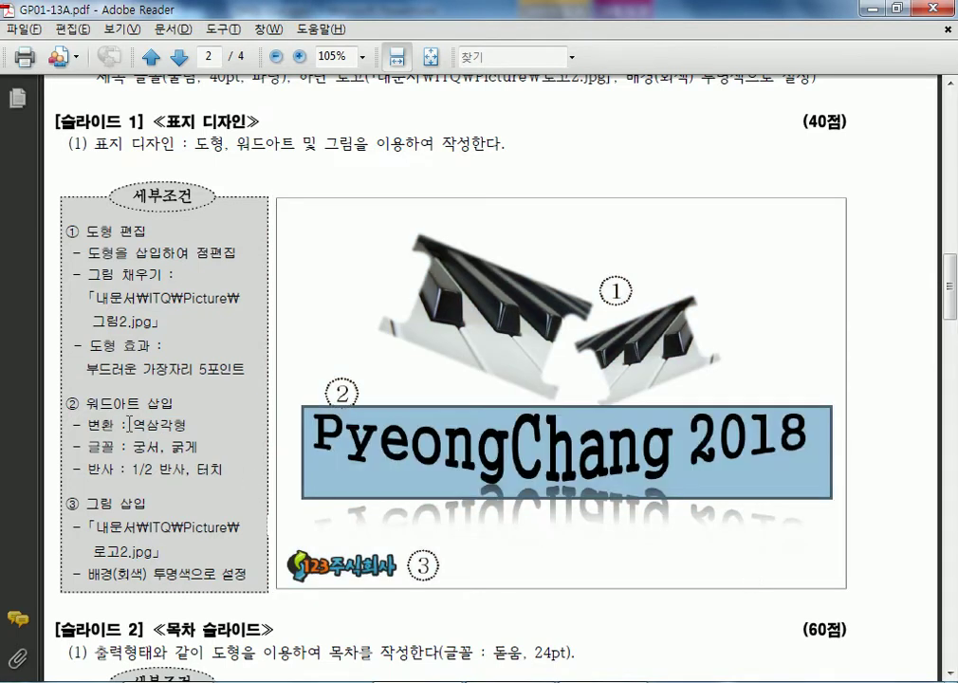
pyautogui.moveTo(127, 424); pyautogui.dragTo(191, 426)
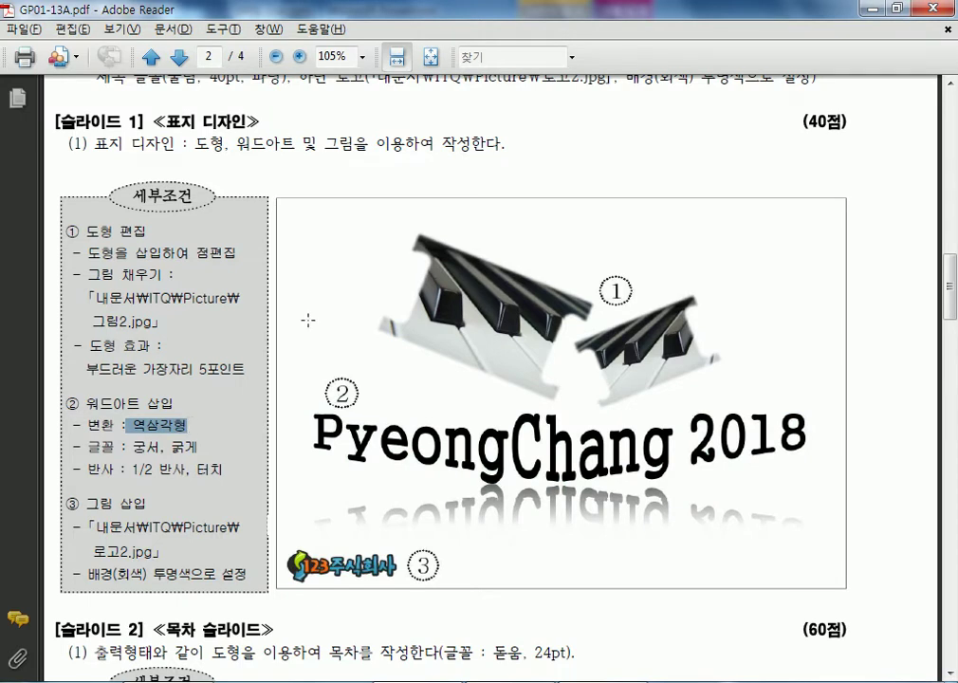
pyautogui.moveTo(435, 270); pyautogui.dragTo(551, 366)
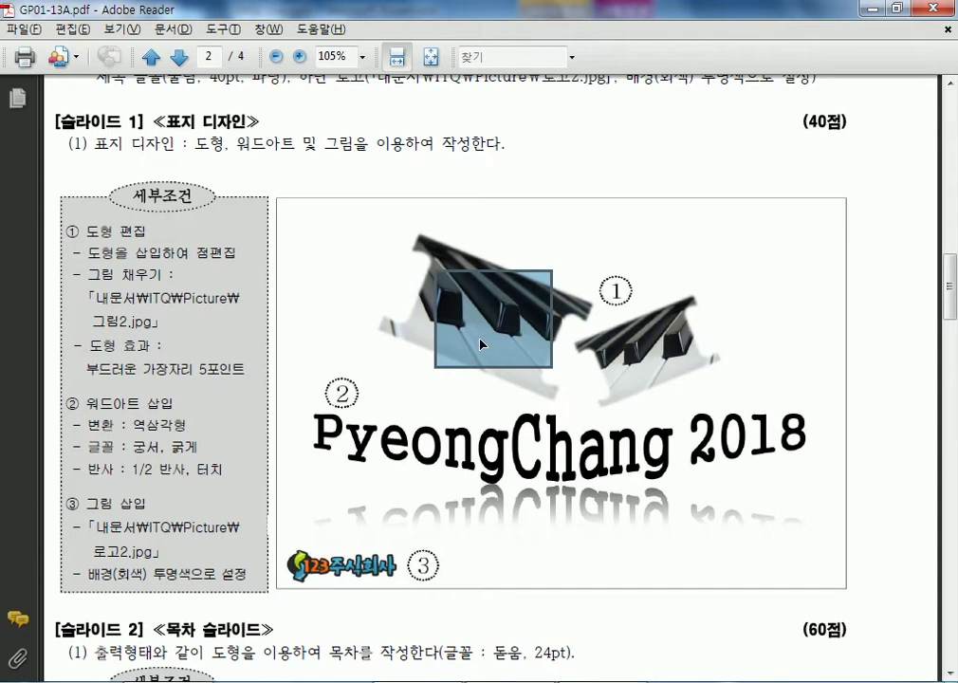
pyautogui.click(641, 347)
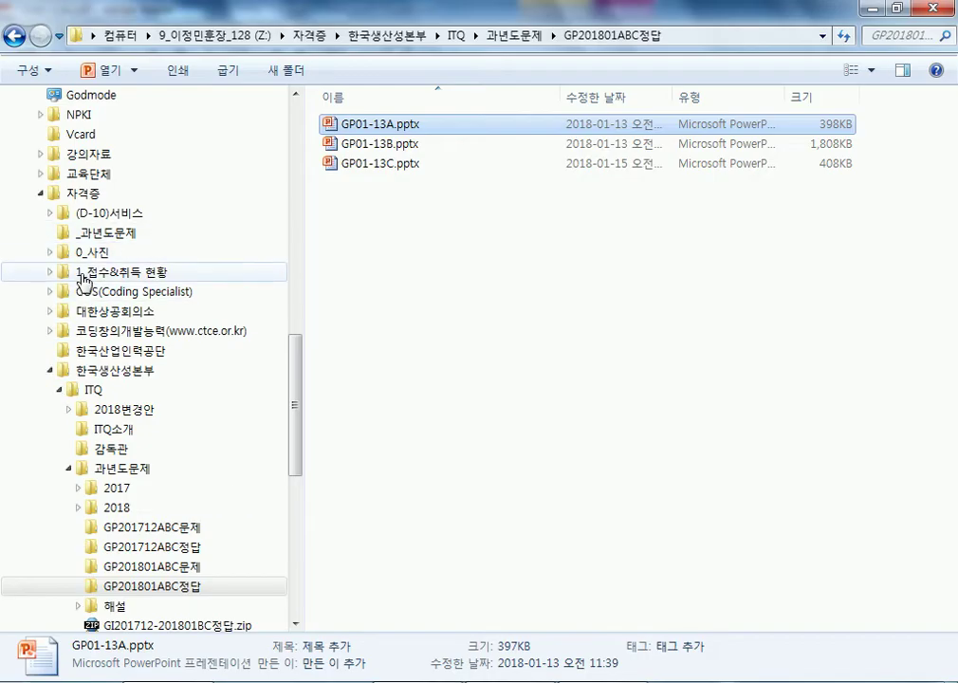
# In File Explorer, open the ITQ Picture folder under 문서 and compare 그림2.jpg with the piano shape on the exam sheet
pyautogui.scroll(10, 300, 374)
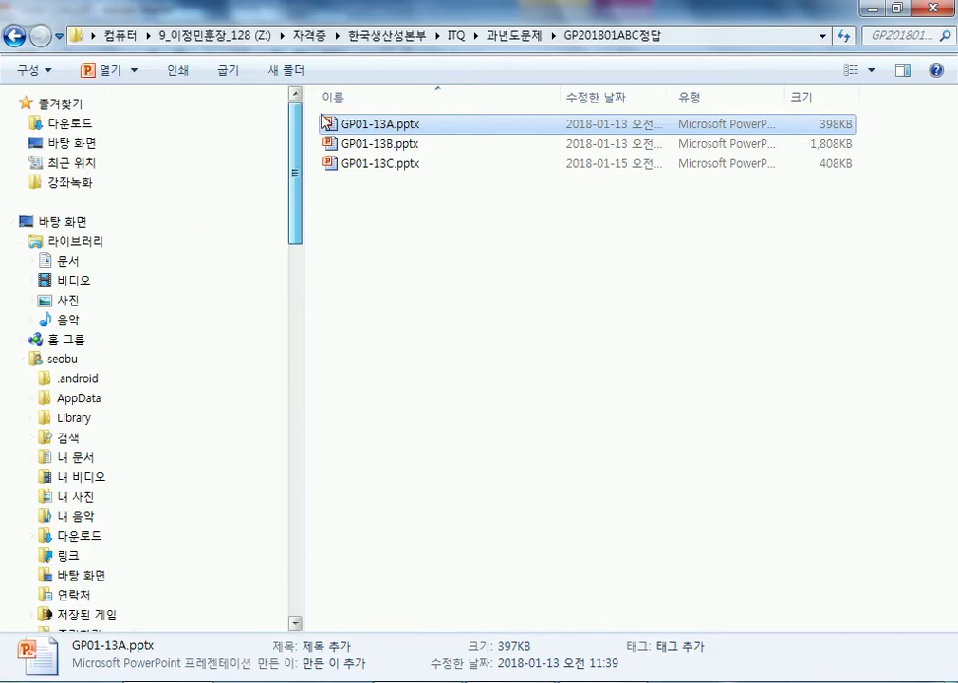
pyautogui.click(78, 268)
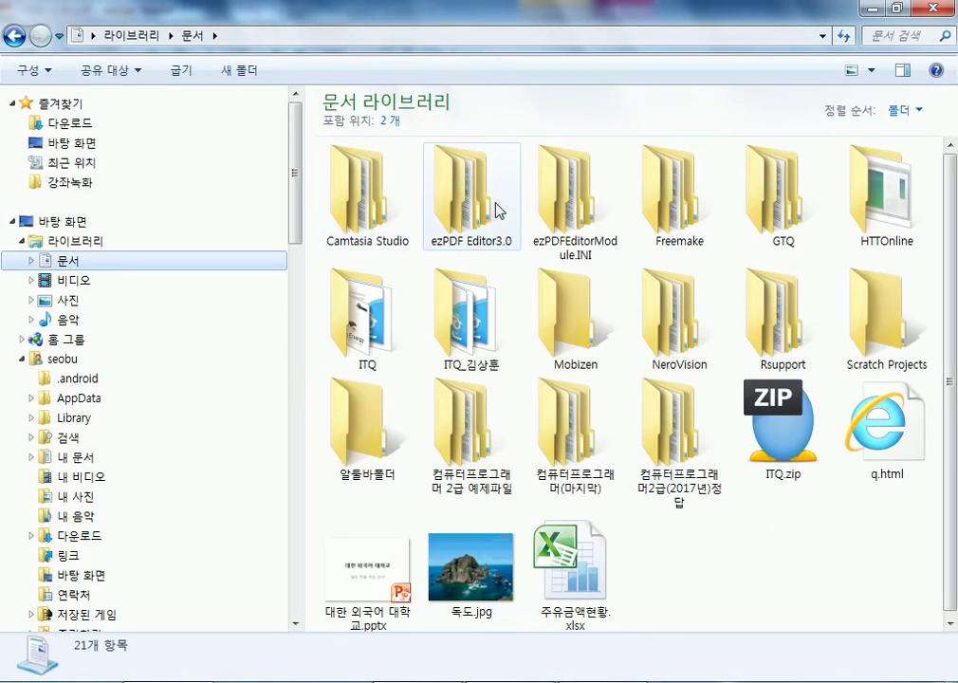
pyautogui.doubleClick(365, 313)
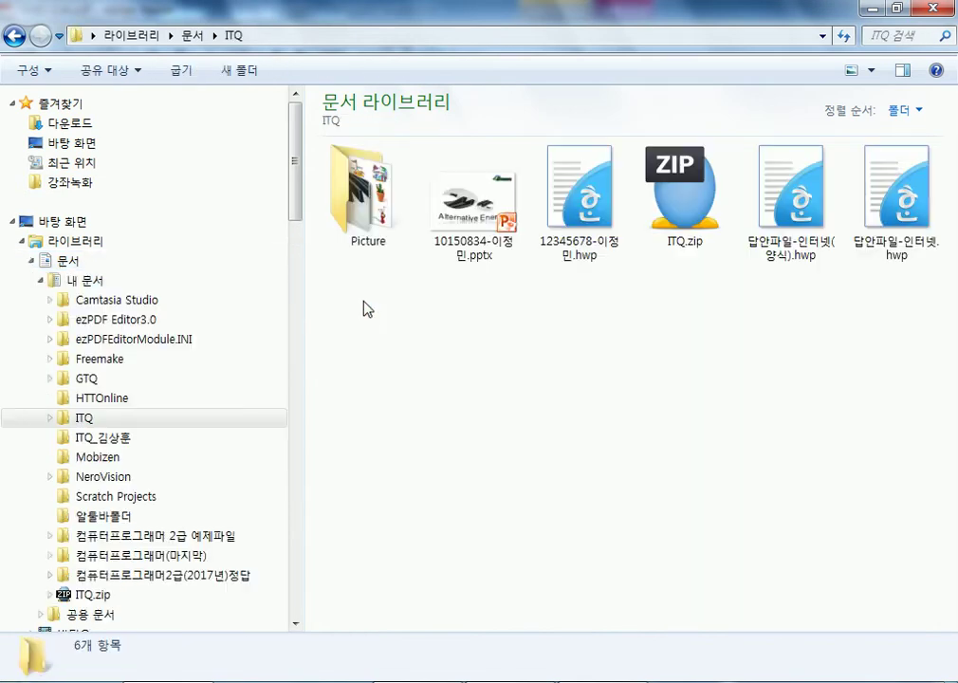
pyautogui.click(384, 202)
pyautogui.doubleClick(384, 202)
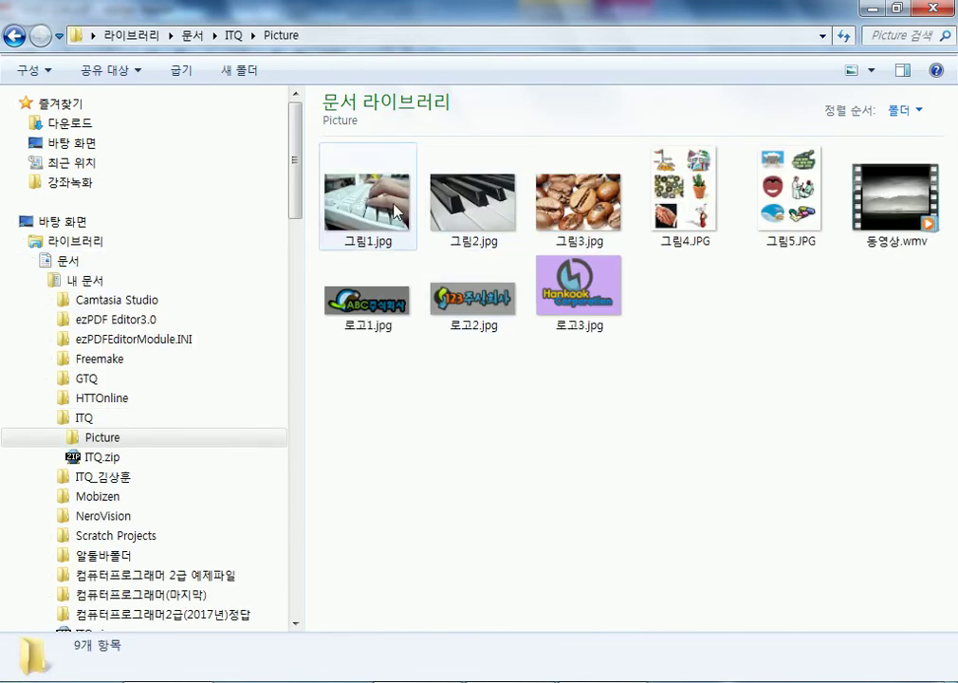
pyautogui.click(467, 207)
pyautogui.hotkey('alt', 'Tab')
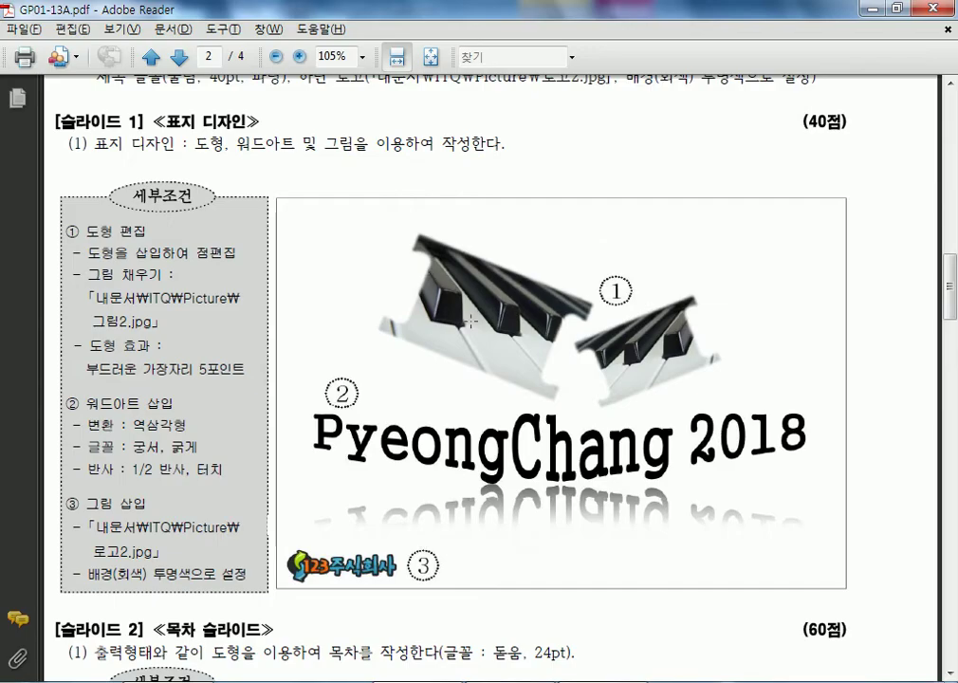
pyautogui.hotkey('alt', 'Tab')
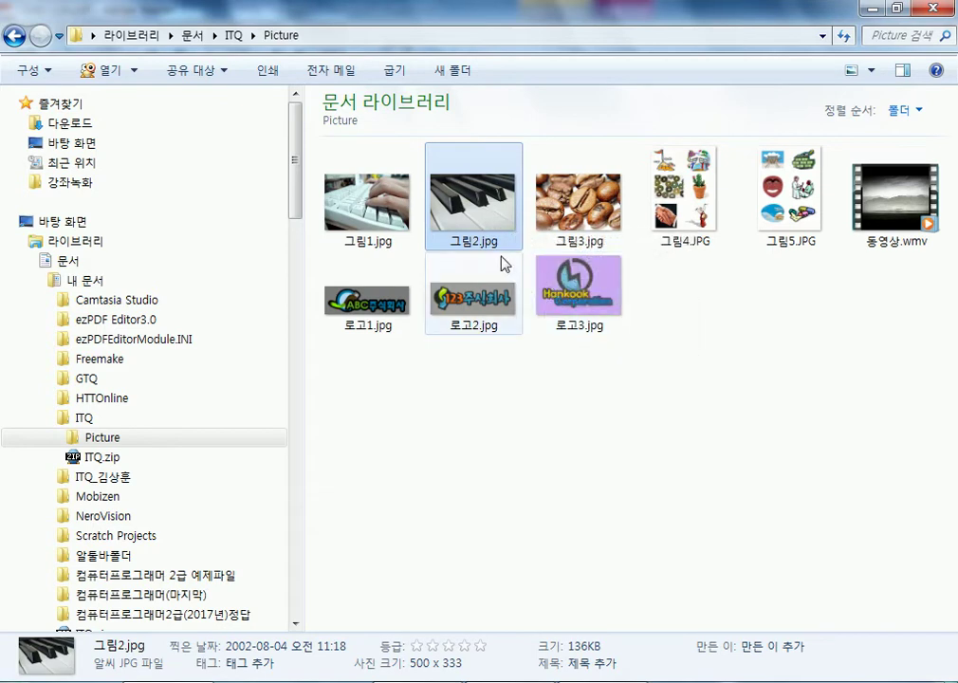
pyautogui.hotkey('alt', 'Tab')
pyautogui.moveTo(413, 246); pyautogui.dragTo(525, 366)
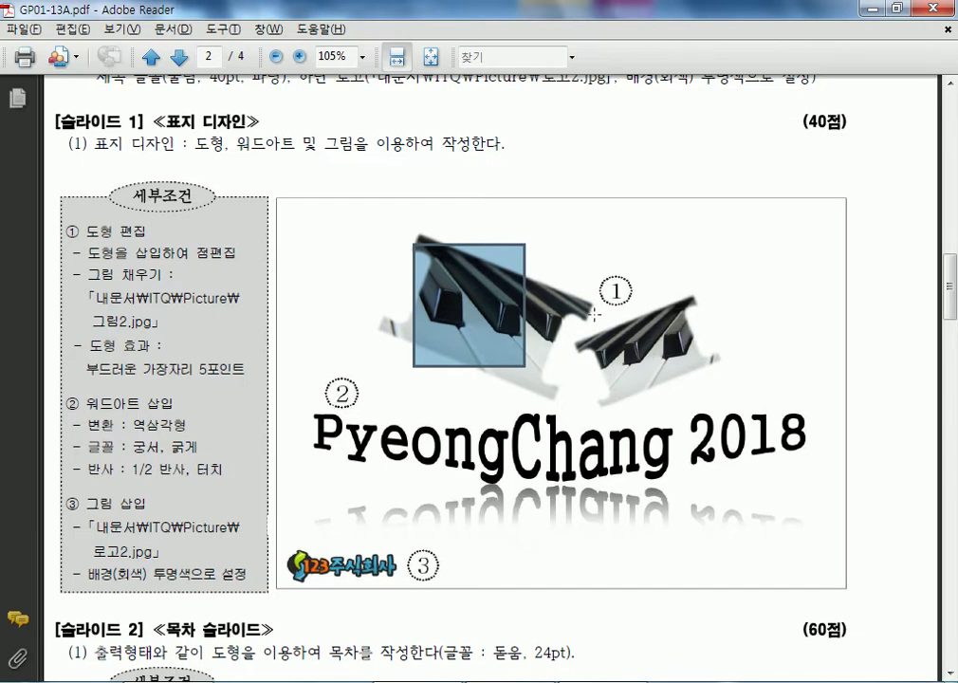
# Switch to PowerPoint, rotate the large piano shape on slide 1 level and remove the smaller piano shape
pyautogui.hotkey('alt', 'Tab')
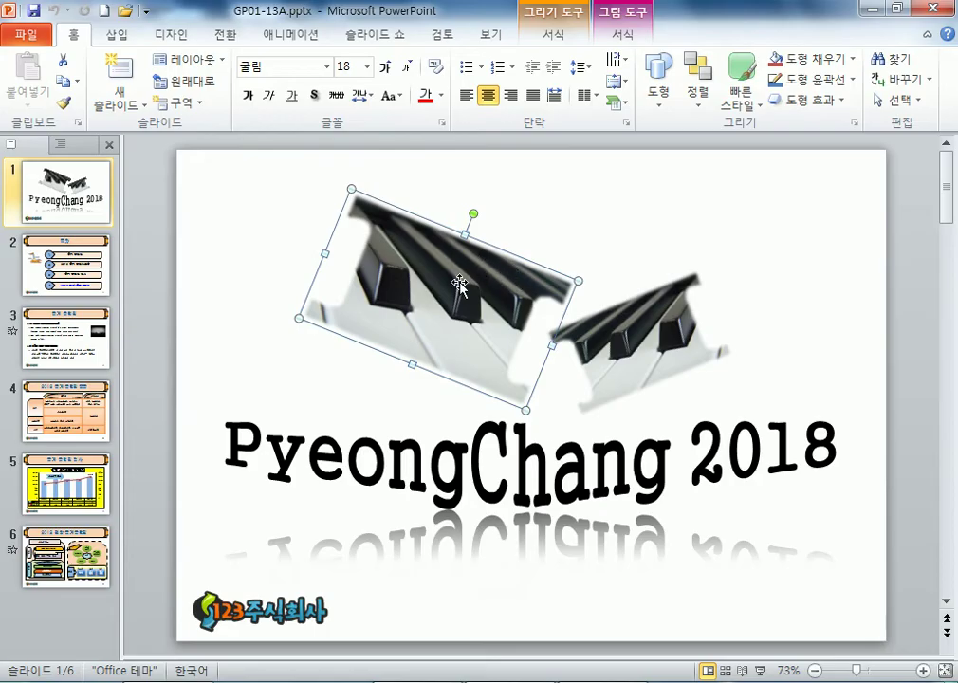
pyautogui.moveTo(472, 213); pyautogui.dragTo(434, 212)
pyautogui.click(555, 304)
pyautogui.hotkey('ctrl', 'z')
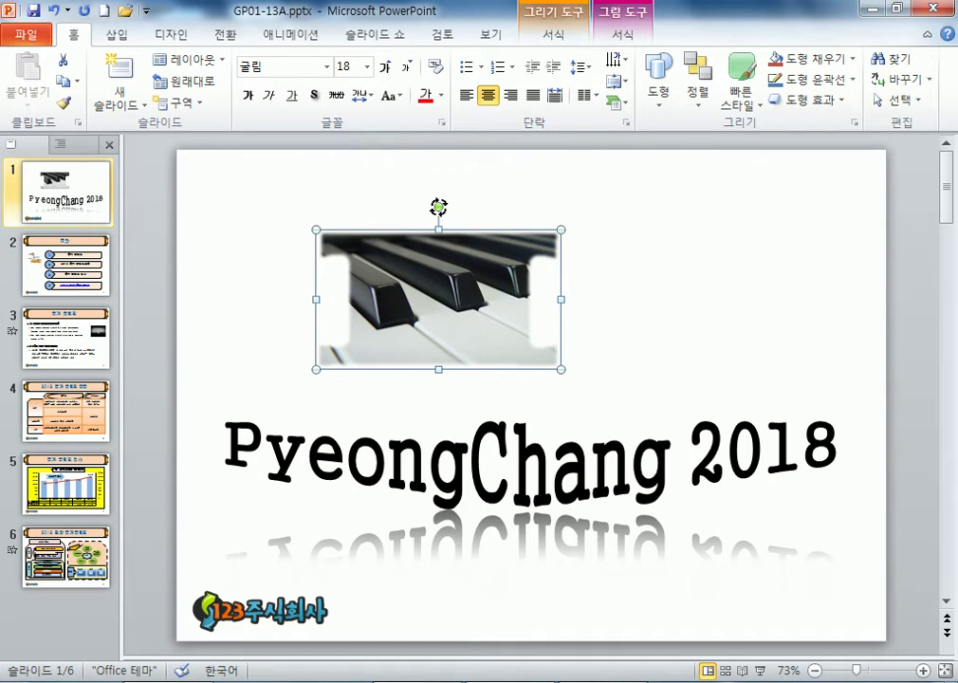
# Duplicate the large piano shape beside it, tilt the original clockwise, and shrink, tilt counterclockwise and reposition the copy
pyautogui.moveTo(460, 290); pyautogui.dragTo(690, 290)
pyautogui.click(434, 257)
pyautogui.moveTo(438, 206); pyautogui.dragTo(470, 213)
pyautogui.click(723, 261)
pyautogui.moveTo(792, 229); pyautogui.dragTo(707, 274)
pyautogui.moveTo(631, 257); pyautogui.dragTo(603, 258)
pyautogui.moveTo(639, 323); pyautogui.dragTo(682, 318)
pyautogui.click(617, 323)
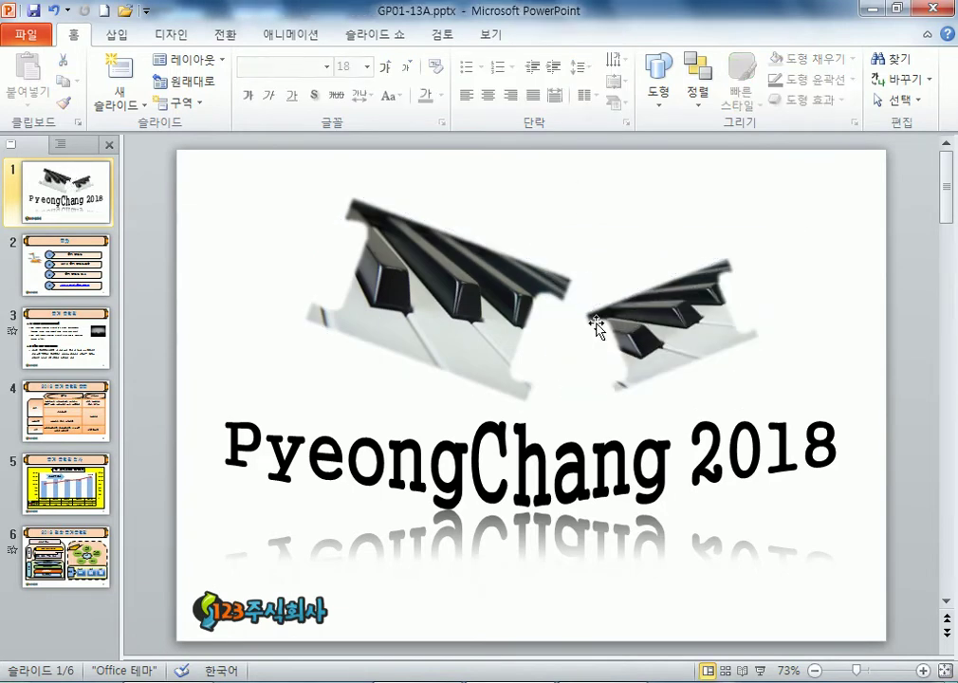
# Compare the exam sheet's cover design with the piano shapes on the PowerPoint slide
pyautogui.hotkey('alt', 'Tab')
pyautogui.click(459, 327)
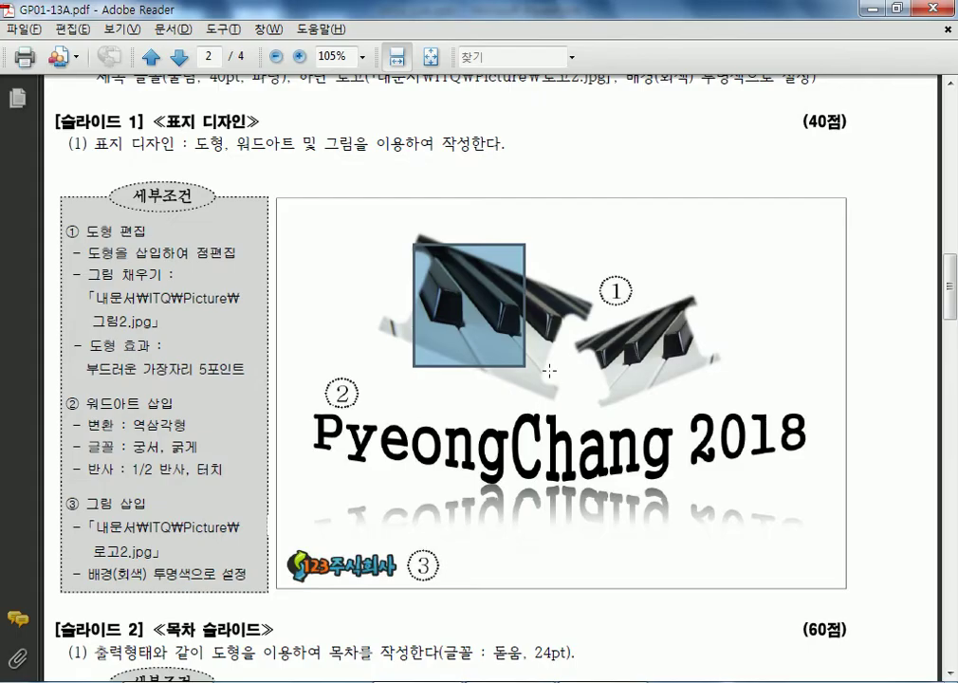
pyautogui.hotkey('alt', 'Tab')
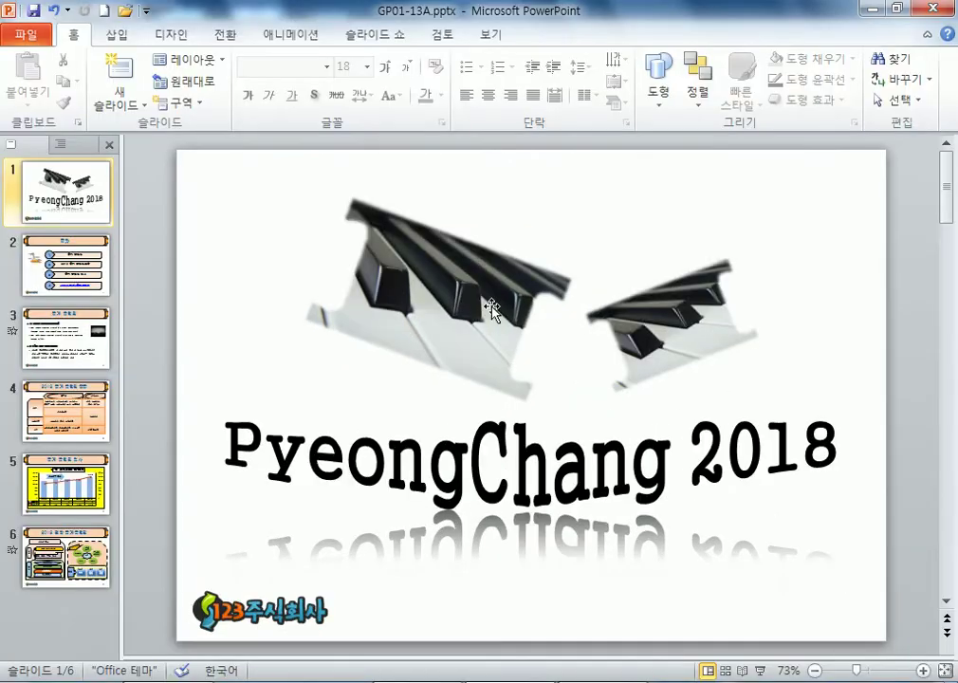
pyautogui.click(430, 289)
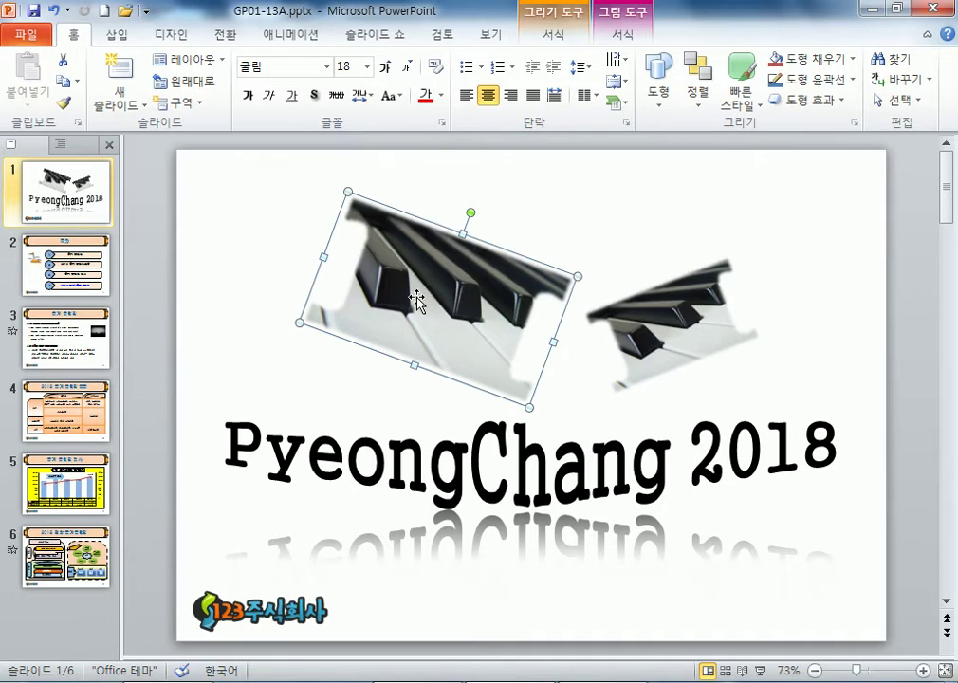
# Switch to Adobe Reader and review the 전체구성 requirements for slide size, slide master, title font and logo
pyautogui.hotkey('alt', 'Tab')
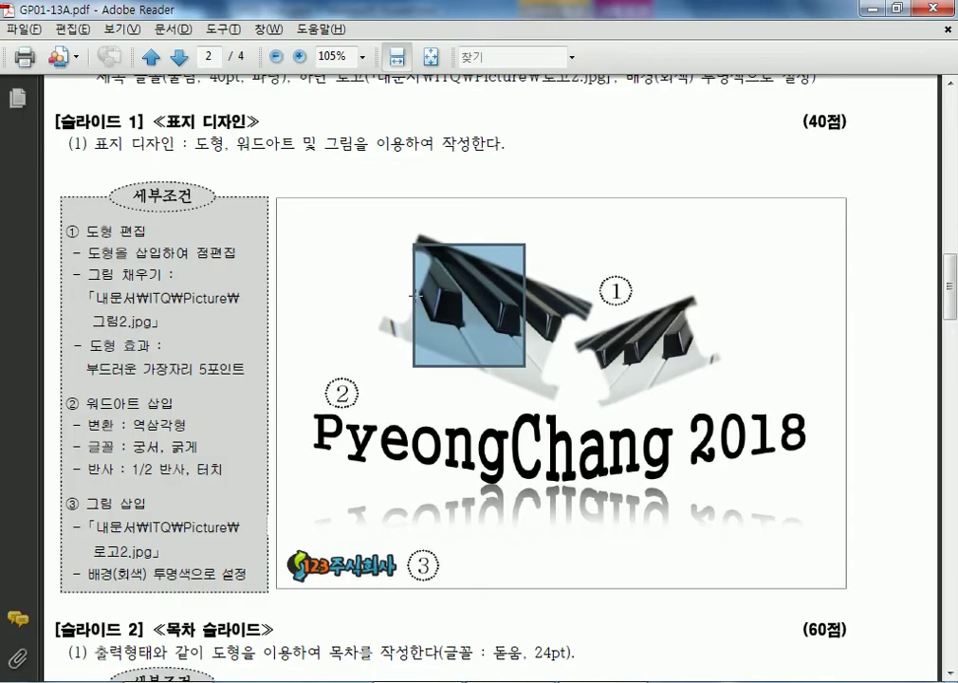
pyautogui.scroll(5, 379, 271)
pyautogui.moveTo(103, 276); pyautogui.dragTo(313, 278)
pyautogui.click(384, 278)
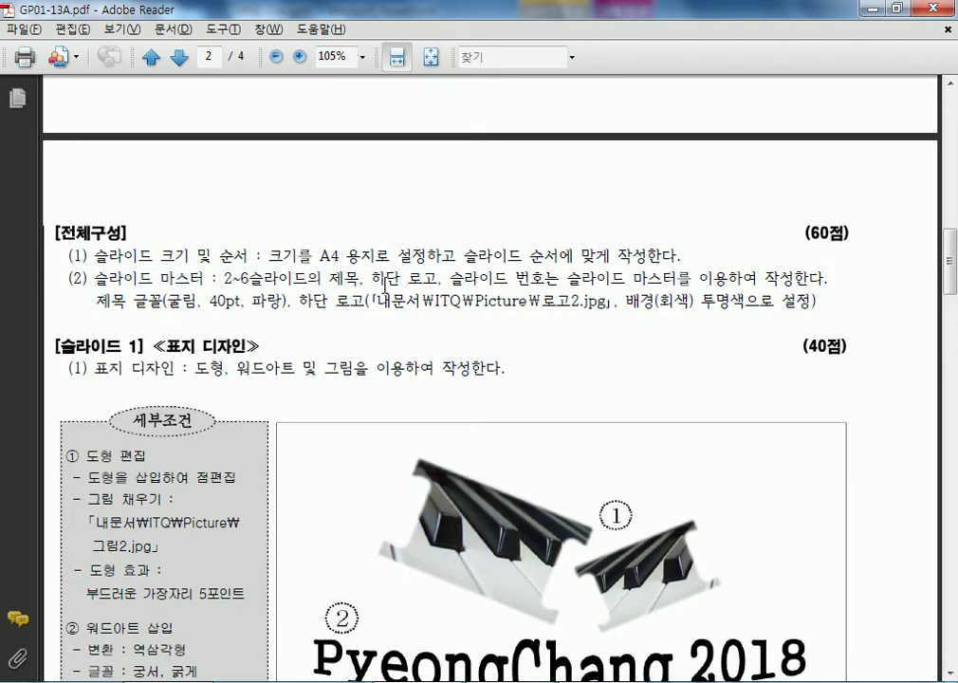
pyautogui.scroll(-3, 341, 410)
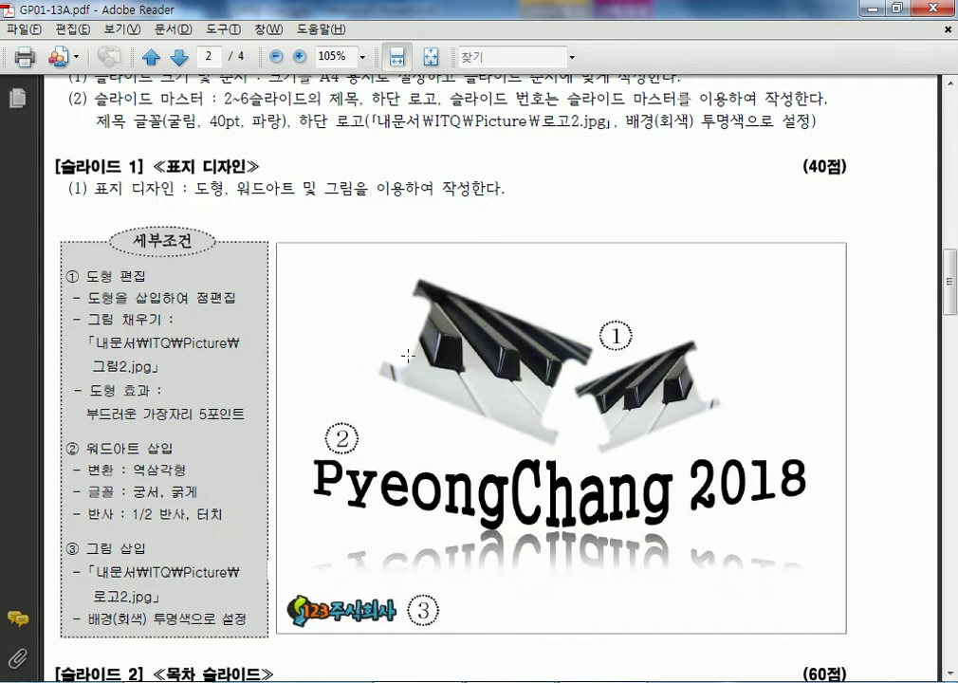
pyautogui.scroll(2, 407, 355)
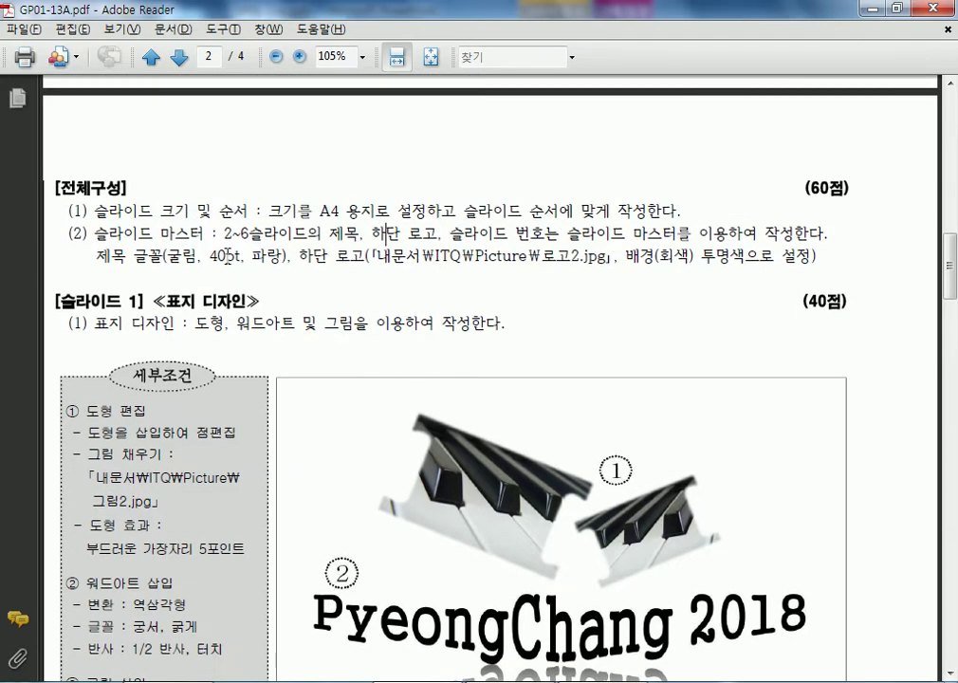
# Switch to PowerPoint and create a new blank presentation
pyautogui.hotkey('alt', 'Tab')
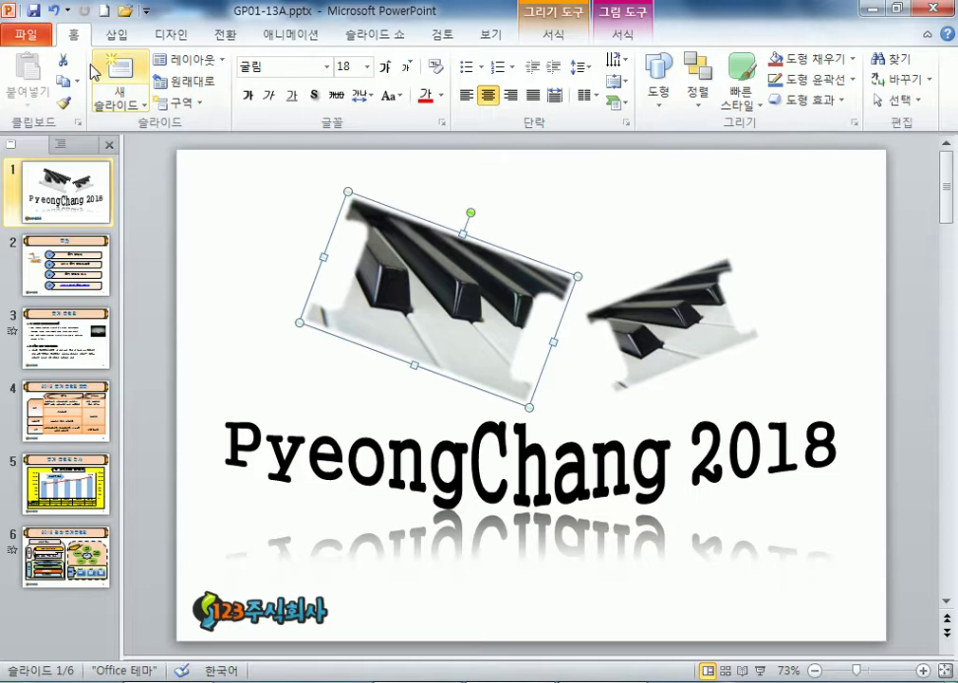
pyautogui.click(28, 35)
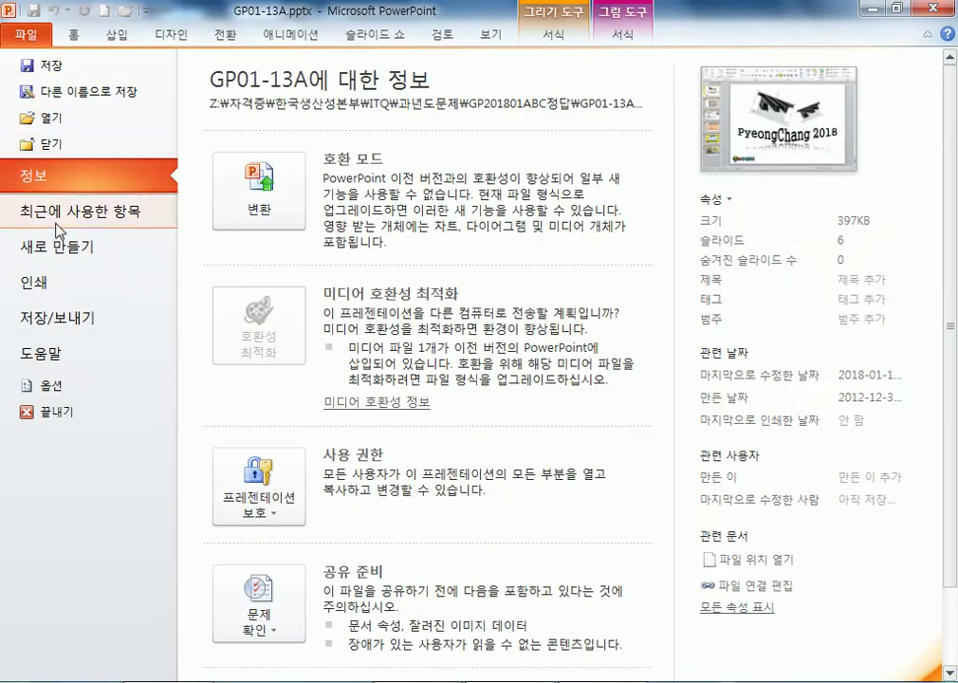
pyautogui.click(60, 259)
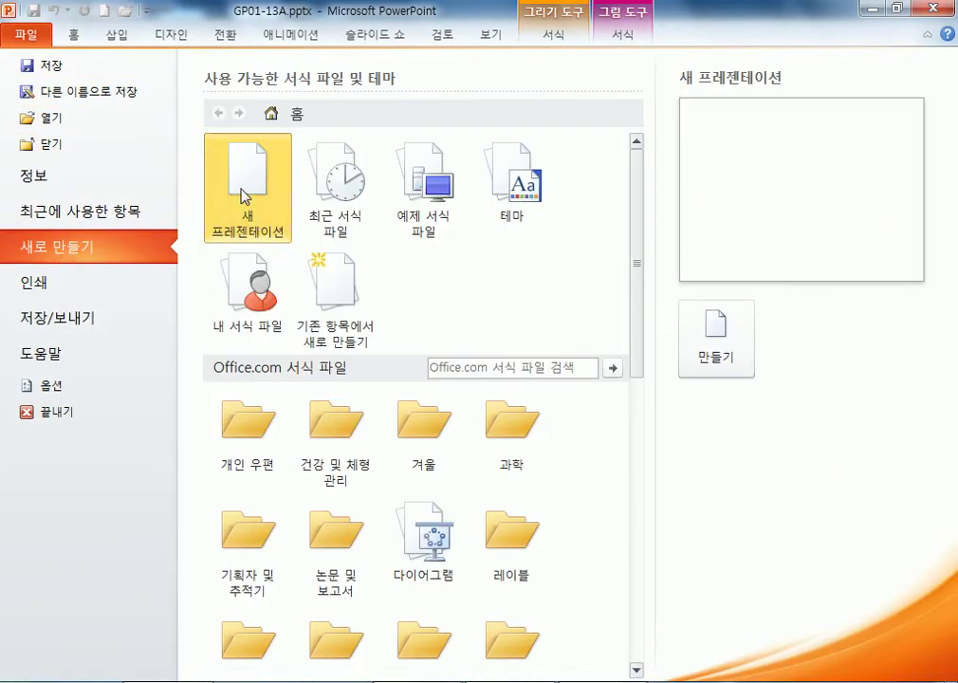
pyautogui.click(717, 334)
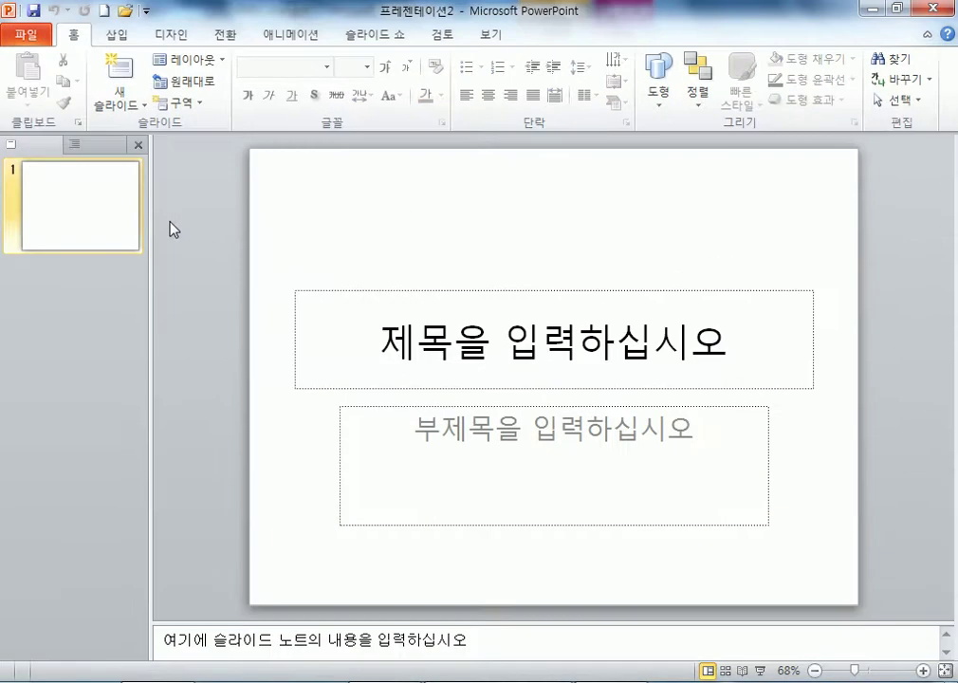
# Set the slide size to A4 용지(210x297mm) in the page setup
pyautogui.click(175, 36)
pyautogui.click(23, 78)
pyautogui.click(394, 308)
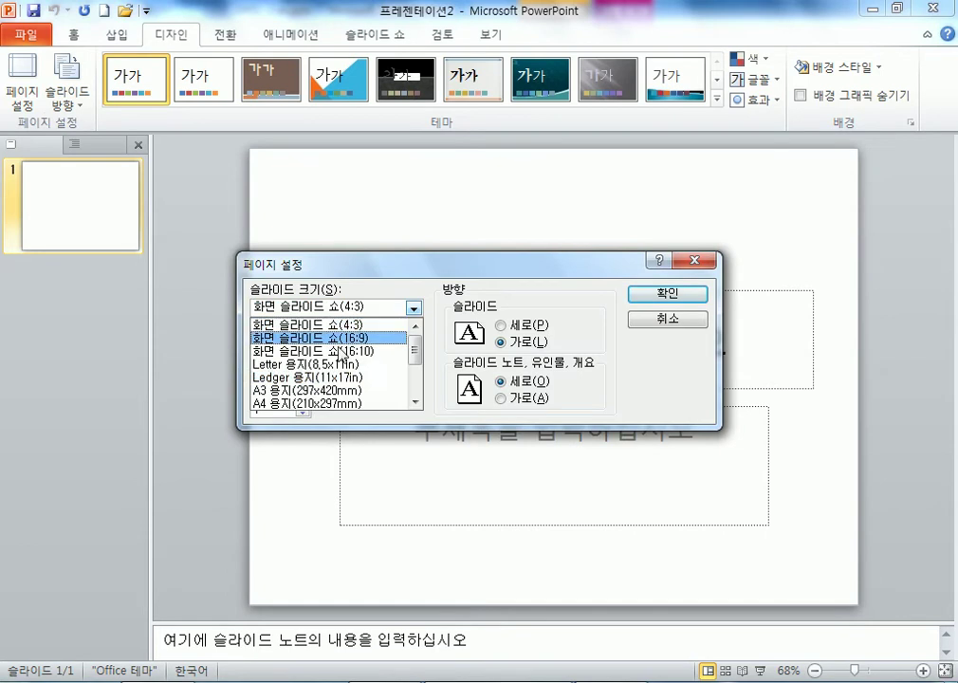
pyautogui.click(295, 404)
pyautogui.click(697, 296)
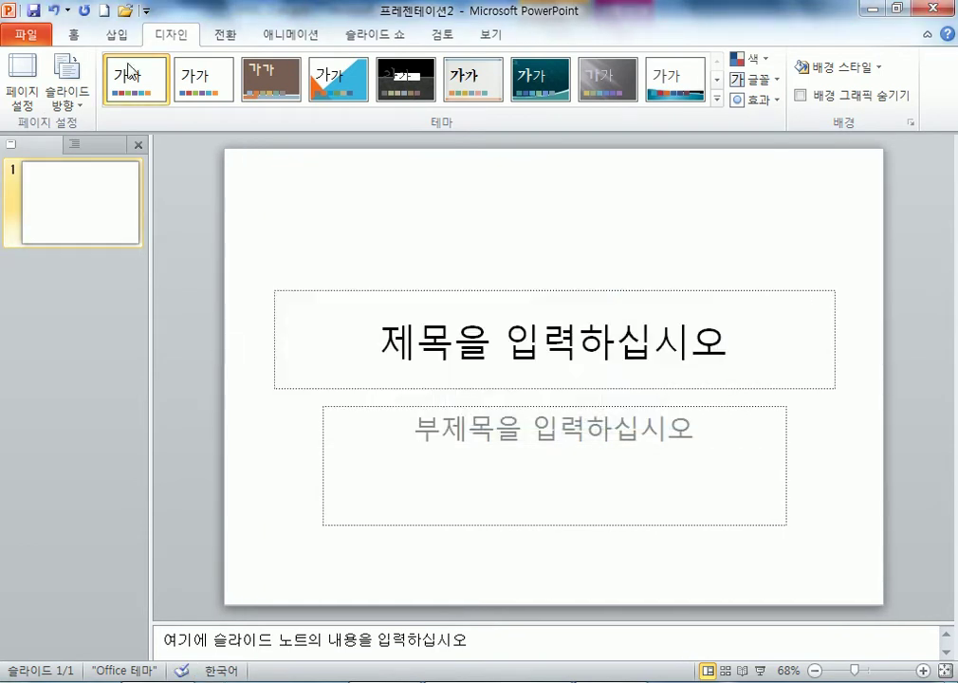
# Add five slides with the 제목 및 내용 layout after the title slide
pyautogui.click(73, 35)
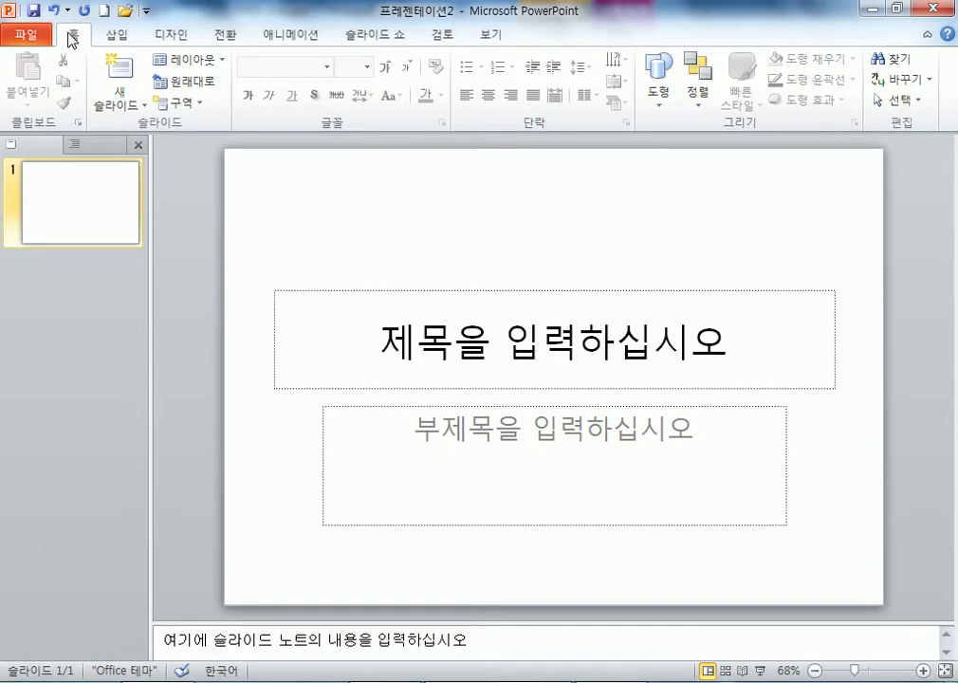
pyautogui.click(142, 105)
pyautogui.click(260, 209)
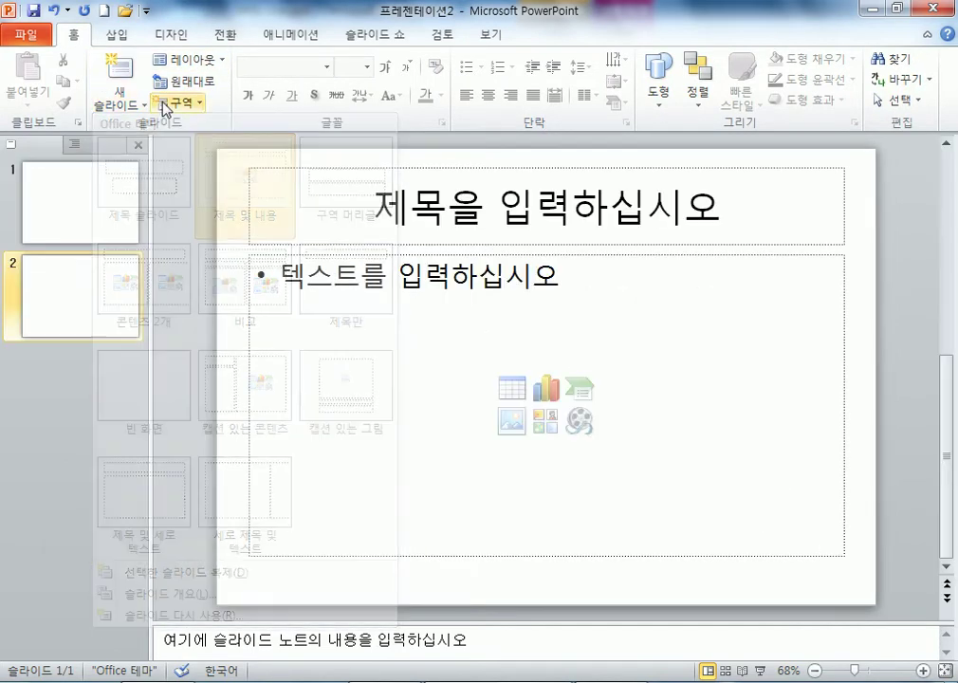
pyautogui.click(118, 70)
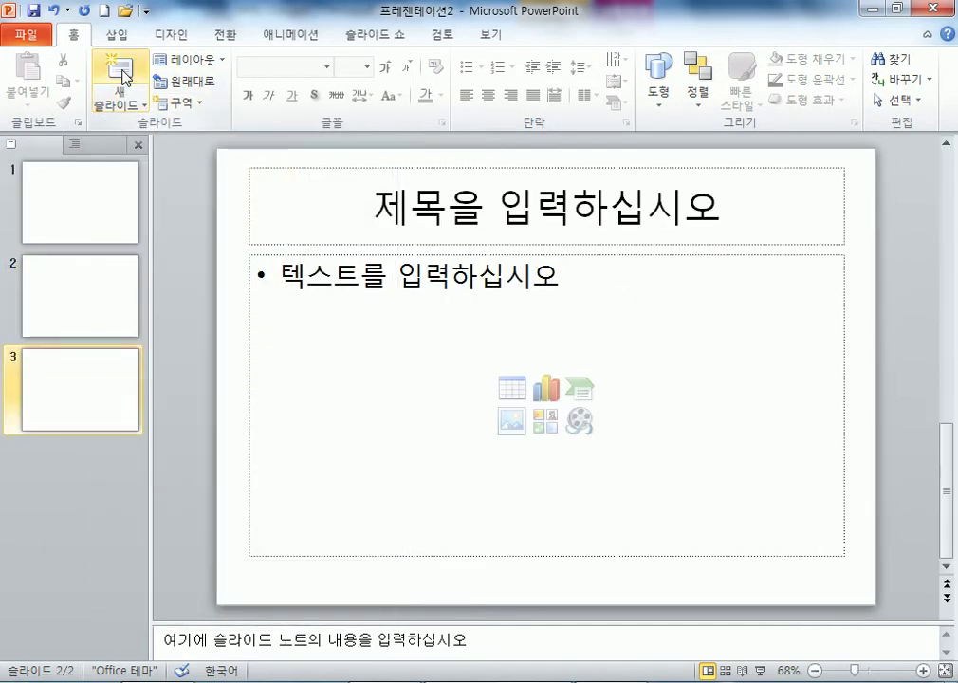
pyautogui.click(119, 70)
pyautogui.click(118, 70)
pyautogui.click(118, 71)
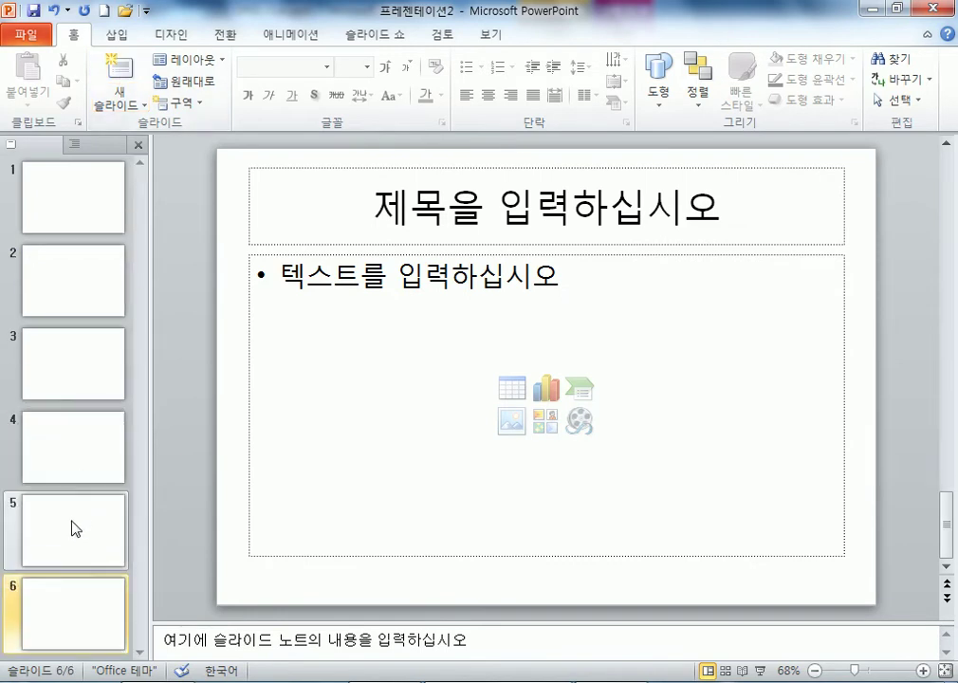
# Open the slide master, select the top-level master and stretch its title placeholder across the full slide width at the upper edge
pyautogui.click(49, 214)
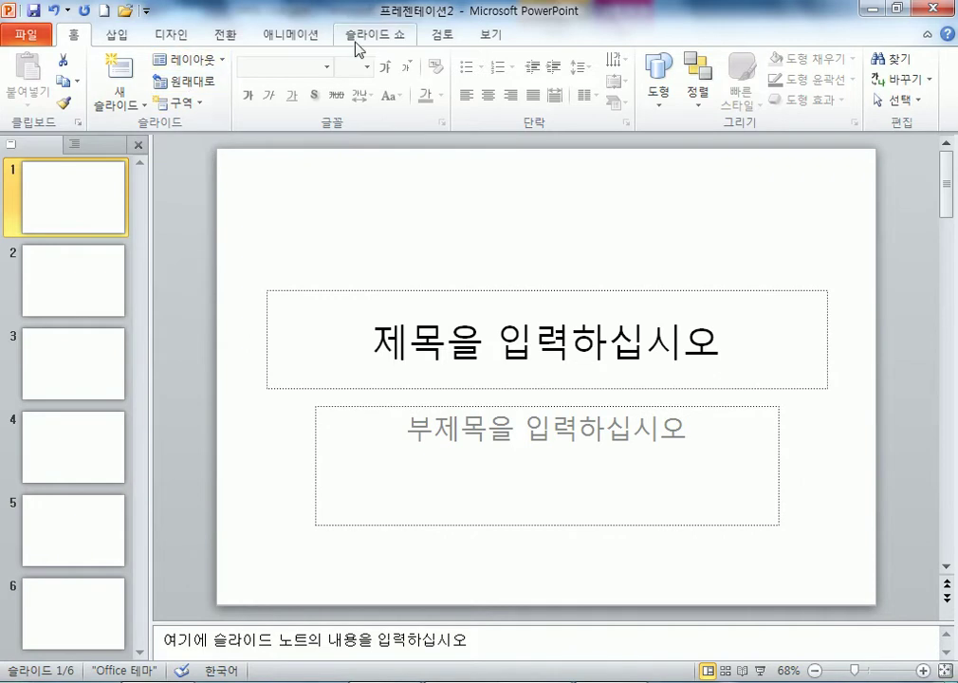
pyautogui.click(491, 38)
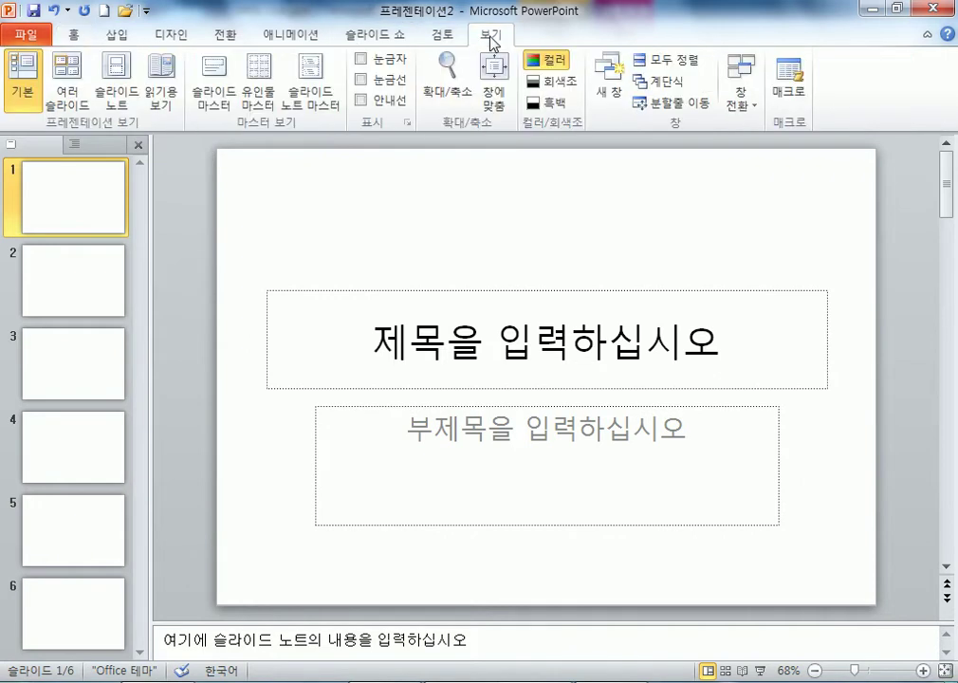
pyautogui.click(215, 98)
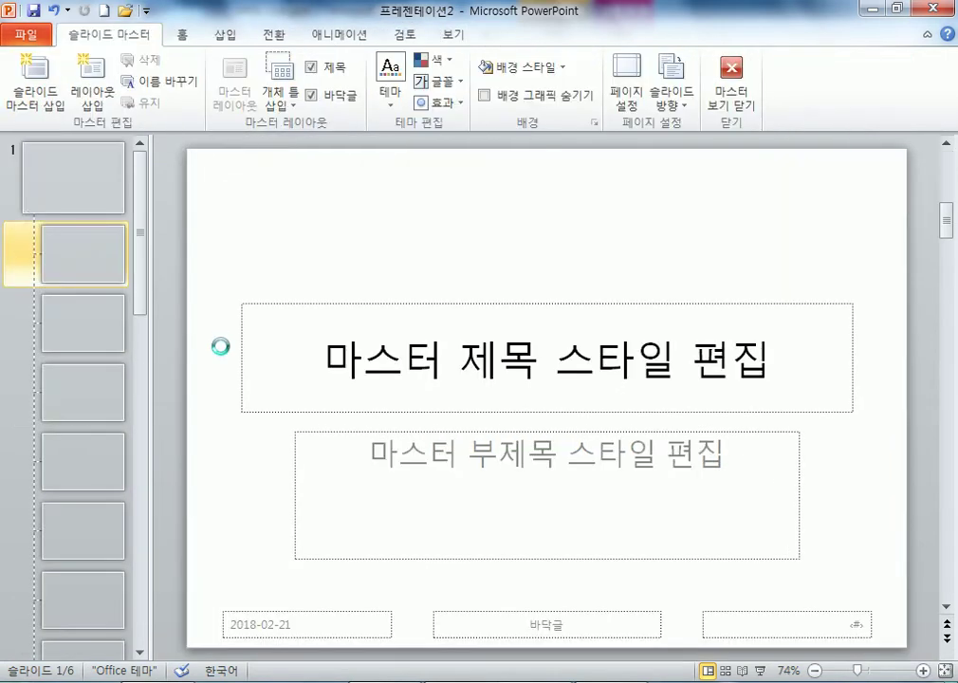
pyautogui.click(82, 332)
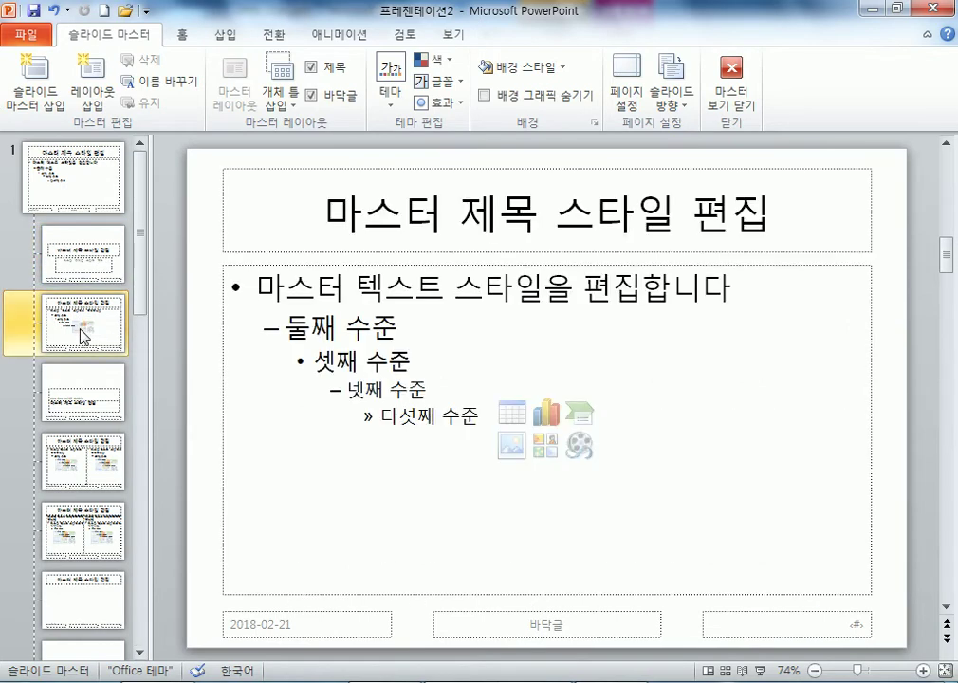
pyautogui.click(85, 387)
pyautogui.click(54, 166)
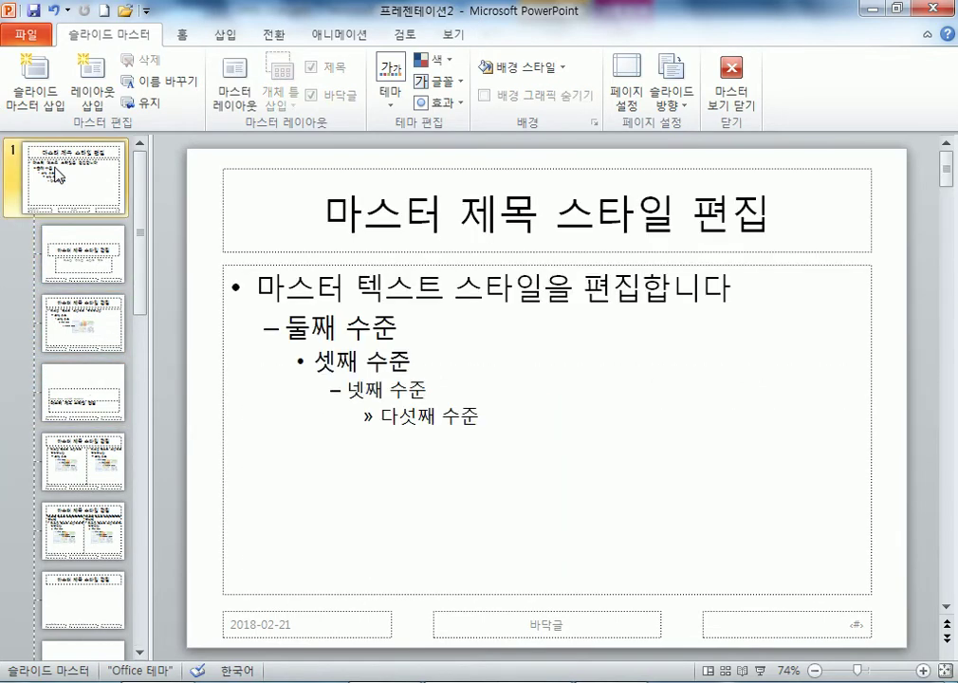
pyautogui.moveTo(305, 169); pyautogui.dragTo(263, 152)
pyautogui.moveTo(833, 189); pyautogui.dragTo(905, 192)
# Check the title font requirement in the exam sheet and format the master title as 굴림, 40 pt, standard blue
pyautogui.hotkey('alt', 'Tab')
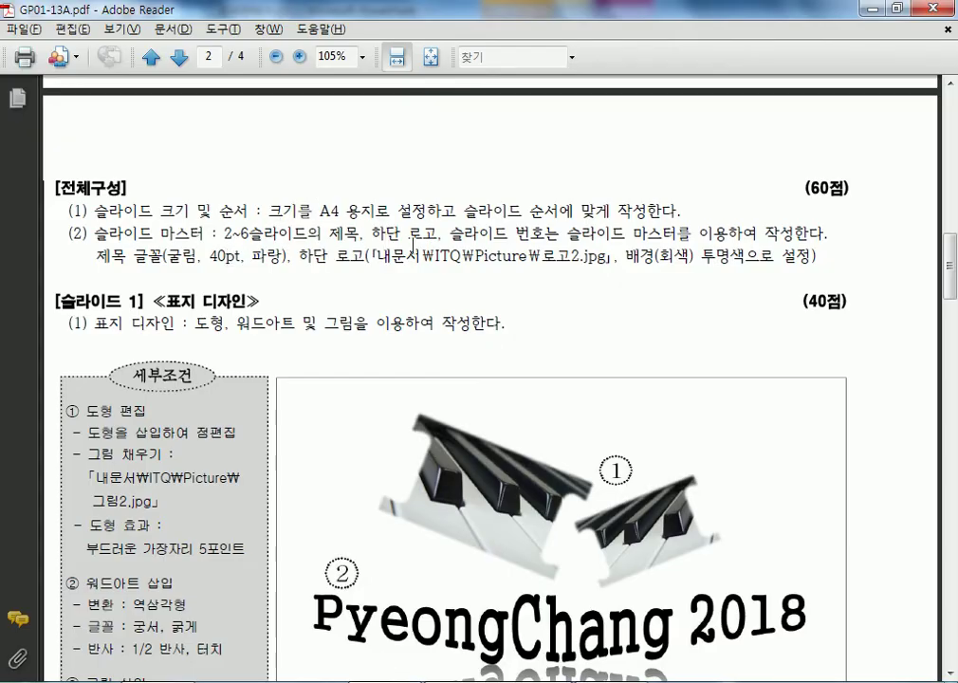
pyautogui.moveTo(169, 256); pyautogui.dragTo(309, 256)
pyautogui.hotkey('alt', 'Tab')
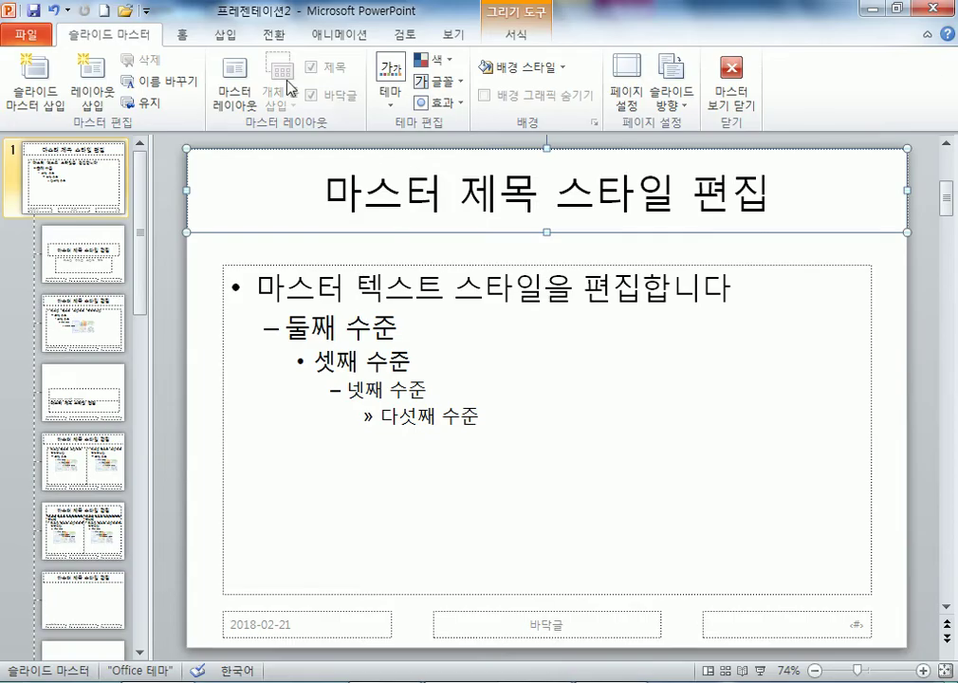
pyautogui.click(182, 34)
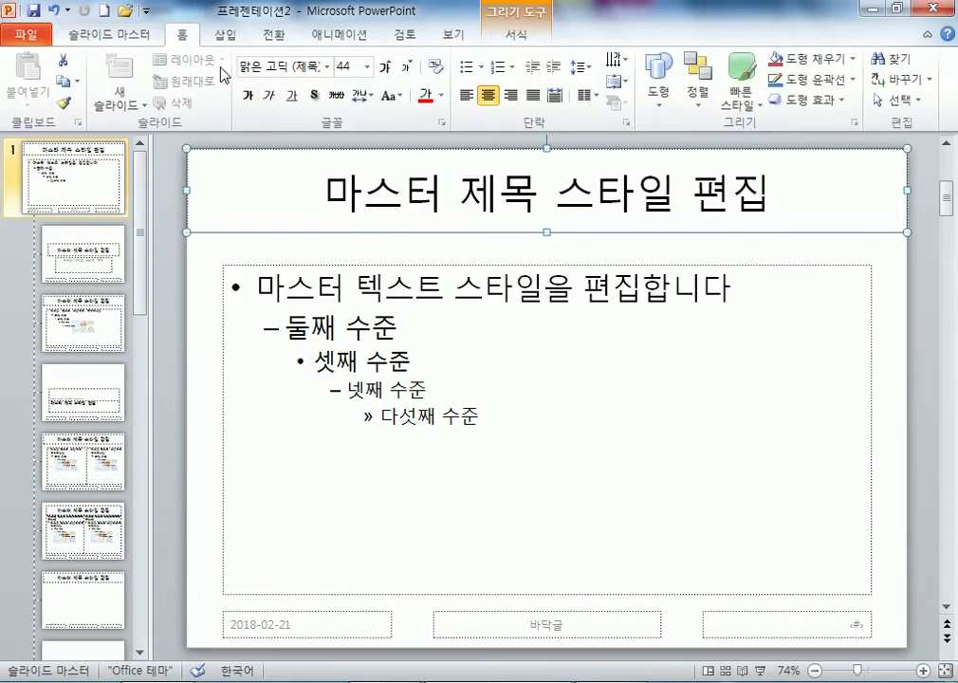
pyautogui.click(327, 68)
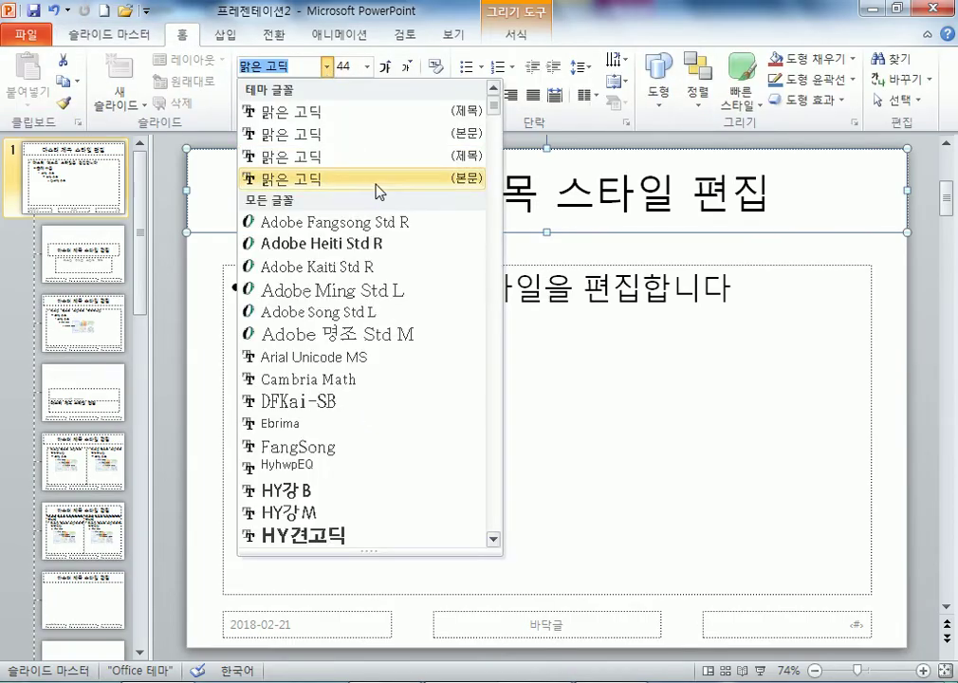
pyautogui.scroll(-20, 385, 268)
pyautogui.scroll(-7, 387, 268)
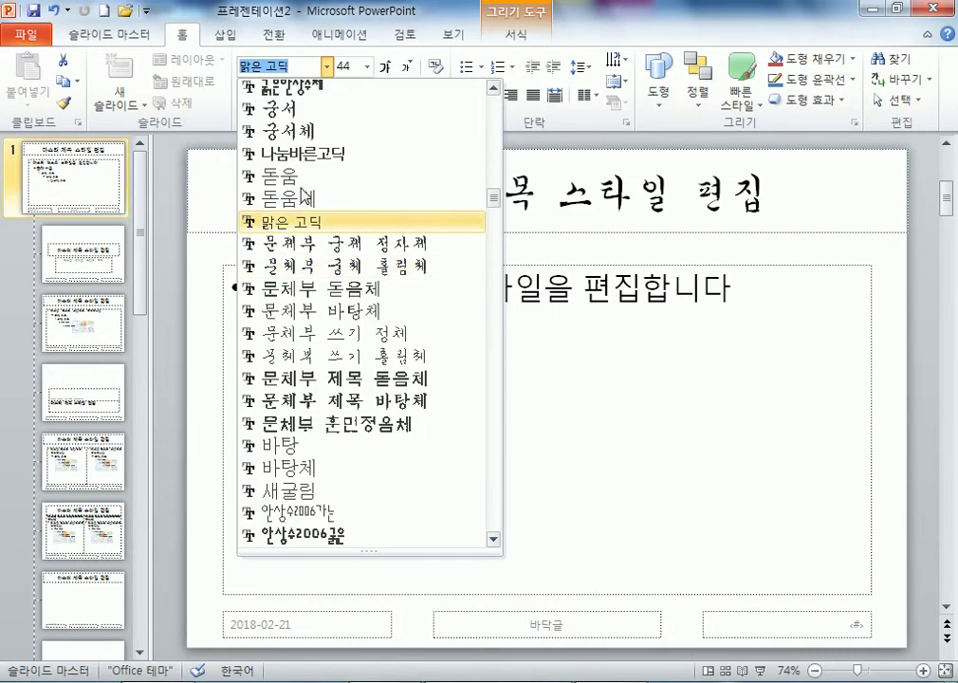
pyautogui.scroll(3, 337, 119)
pyautogui.click(284, 249)
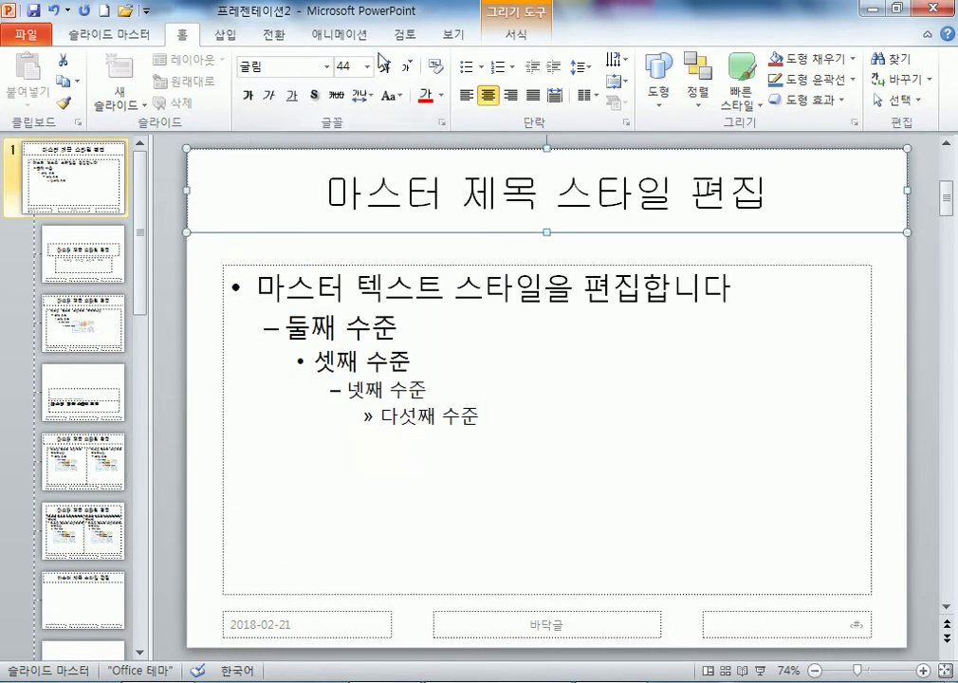
pyautogui.click(405, 68)
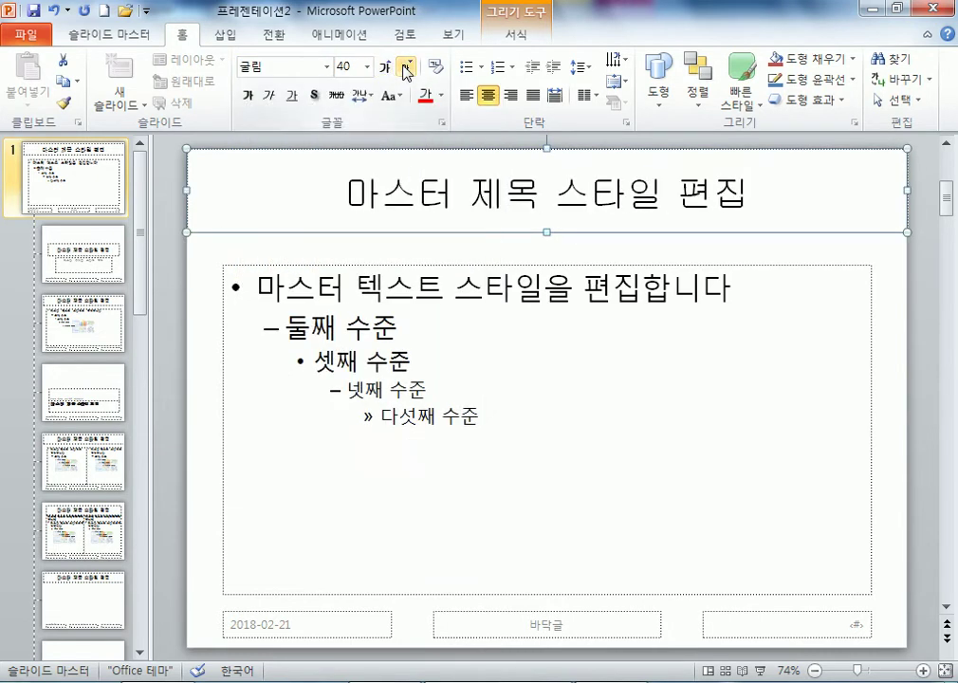
pyautogui.click(440, 96)
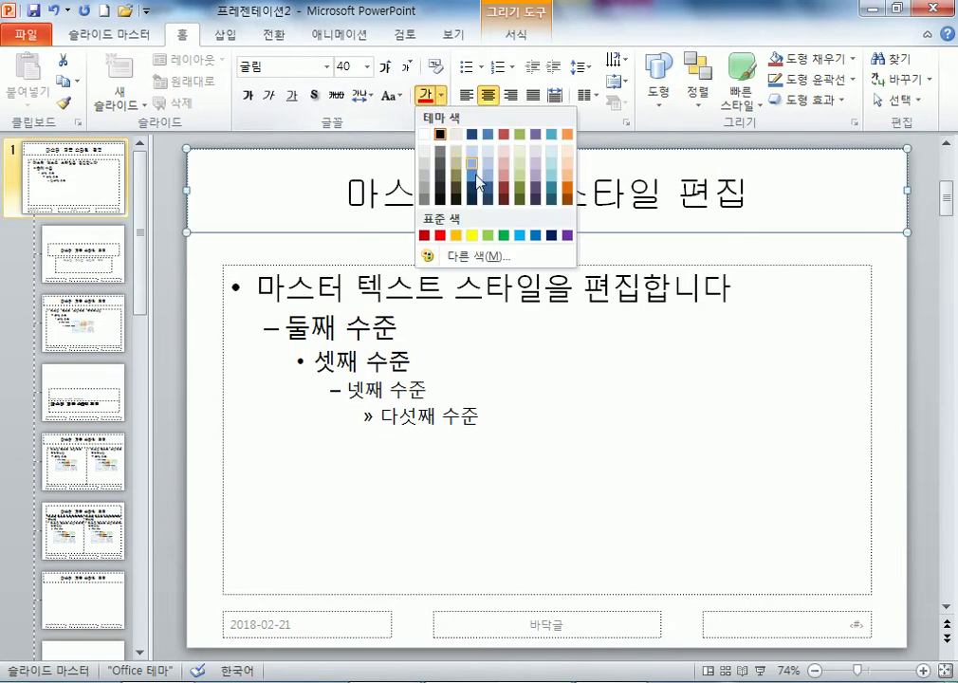
pyautogui.click(535, 236)
# Check the slide 2 sample in the exam sheet and draw a 십자형 shape over the whole master title area
pyautogui.hotkey('alt', 'Tab')
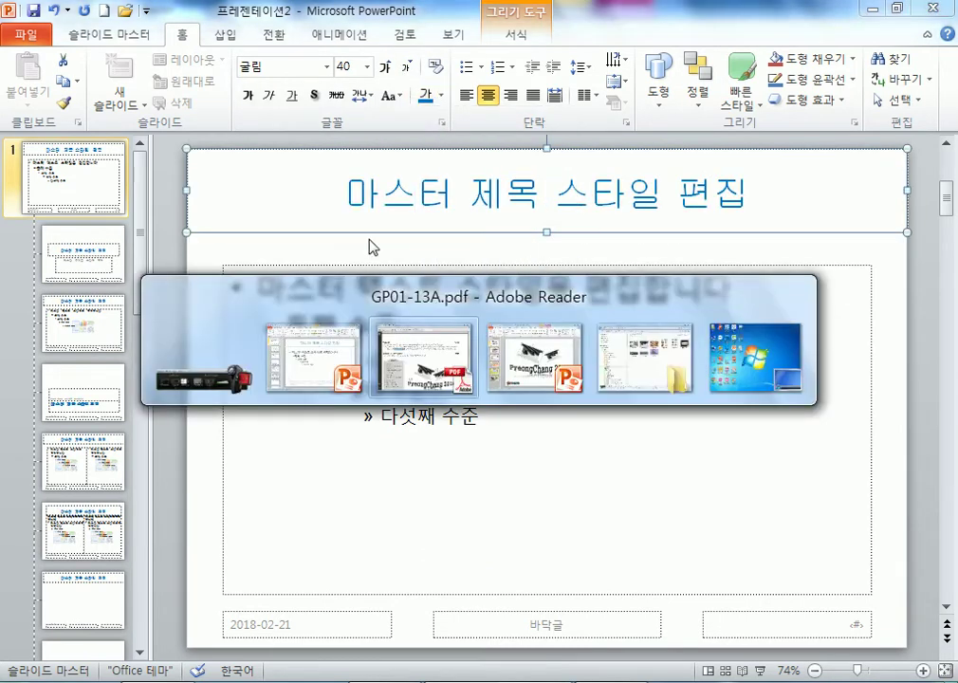
pyautogui.scroll(-10, 511, 408)
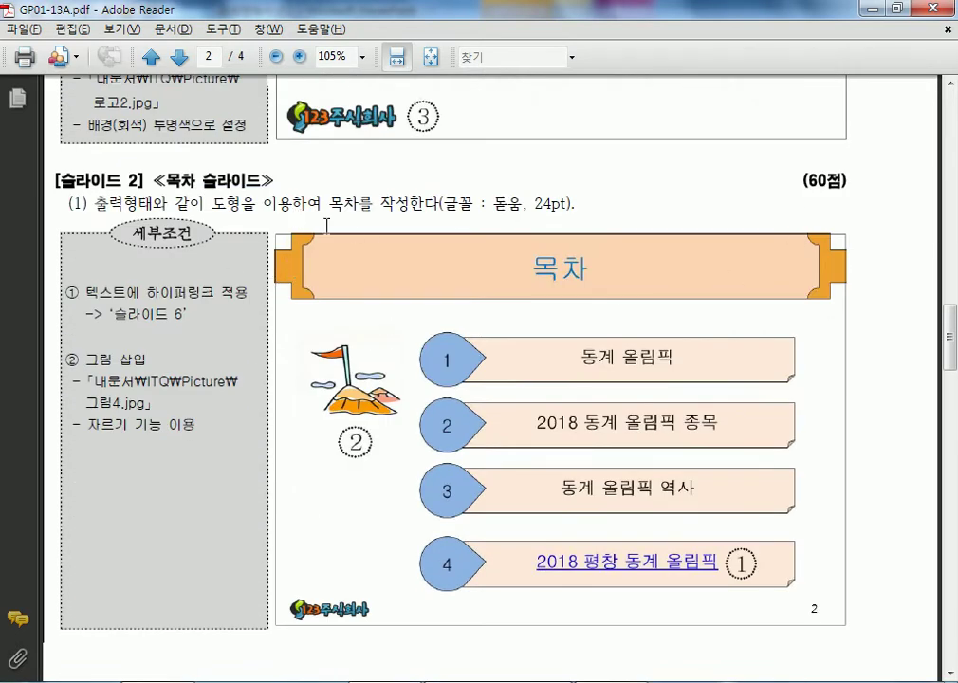
pyautogui.hotkey('alt', 'Tab')
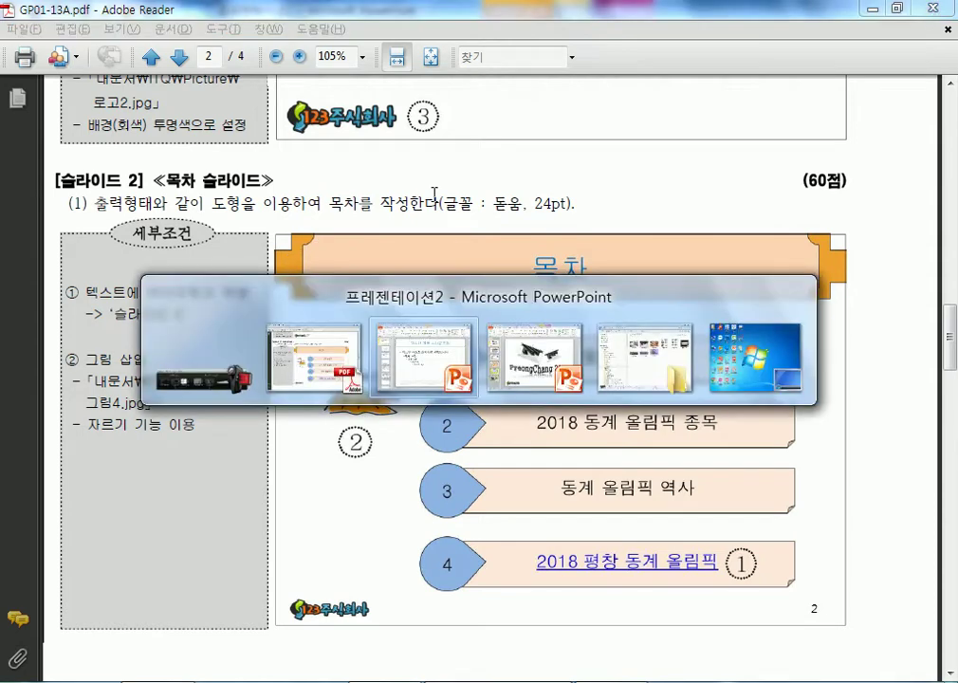
pyautogui.click(225, 38)
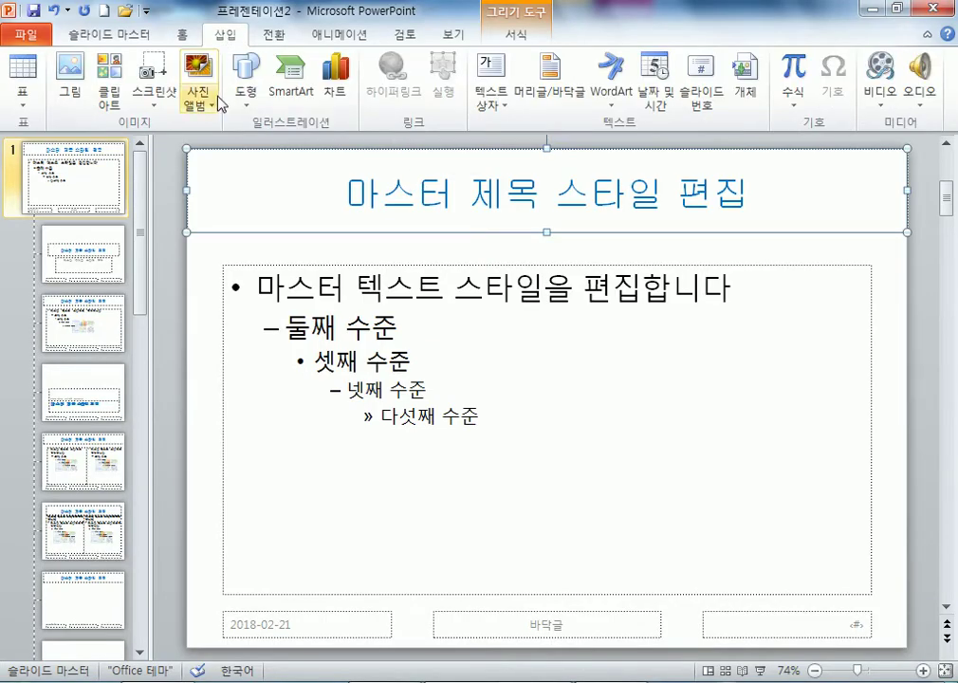
pyautogui.click(247, 81)
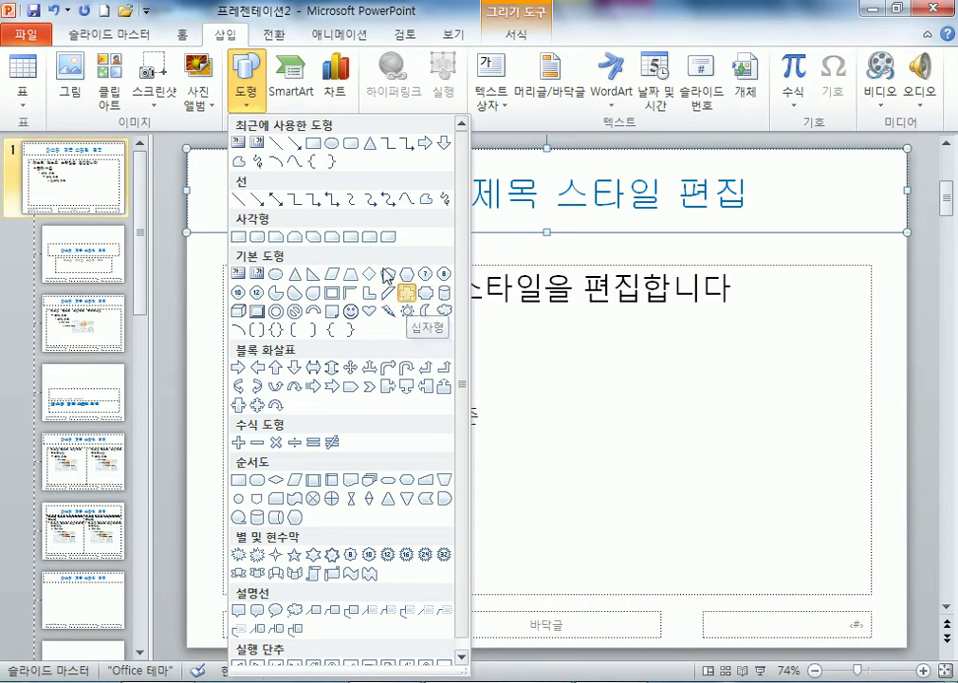
pyautogui.click(408, 300)
pyautogui.moveTo(187, 146); pyautogui.dragTo(907, 230)
# Compare with the sample title design and draw a plaque shape about 25.2 cm wide and 3.1 cm high over the cross shape
pyautogui.hotkey('alt', 'Tab')
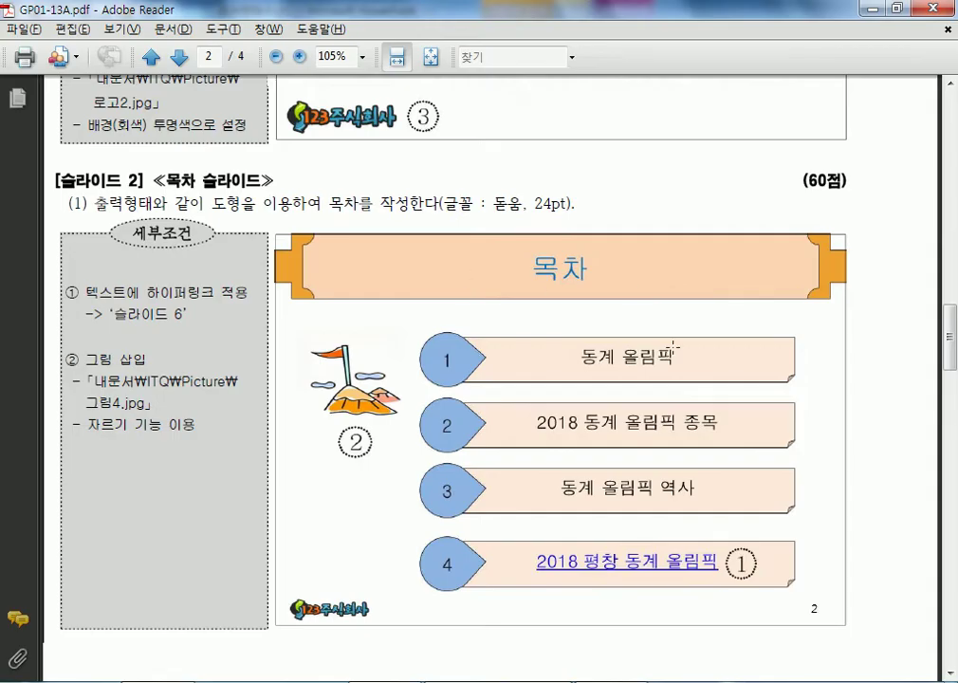
pyautogui.hotkey('alt', 'Tab')
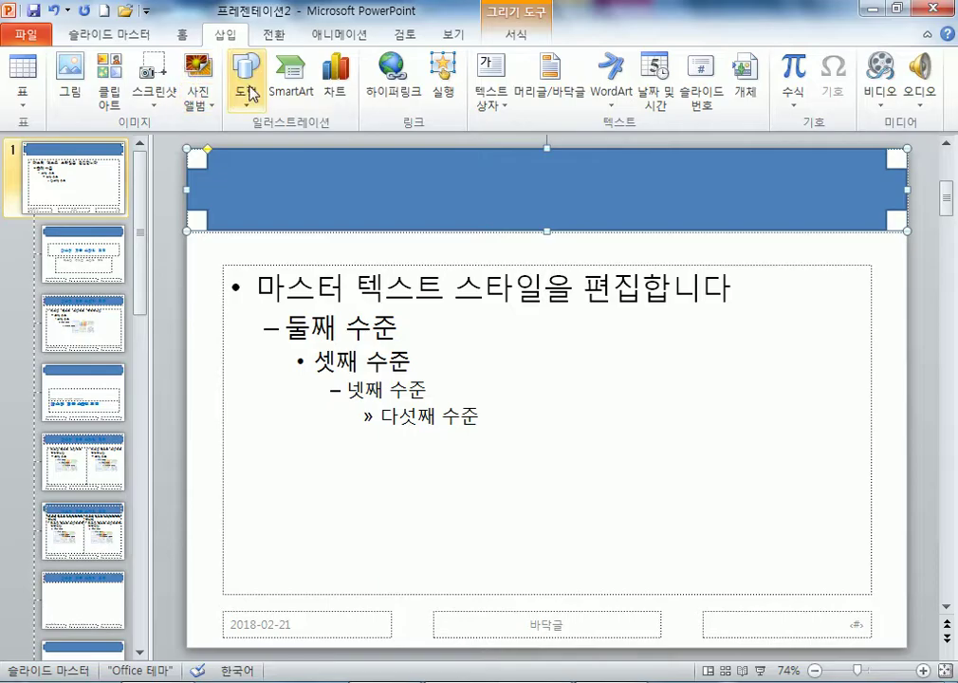
pyautogui.click(246, 78)
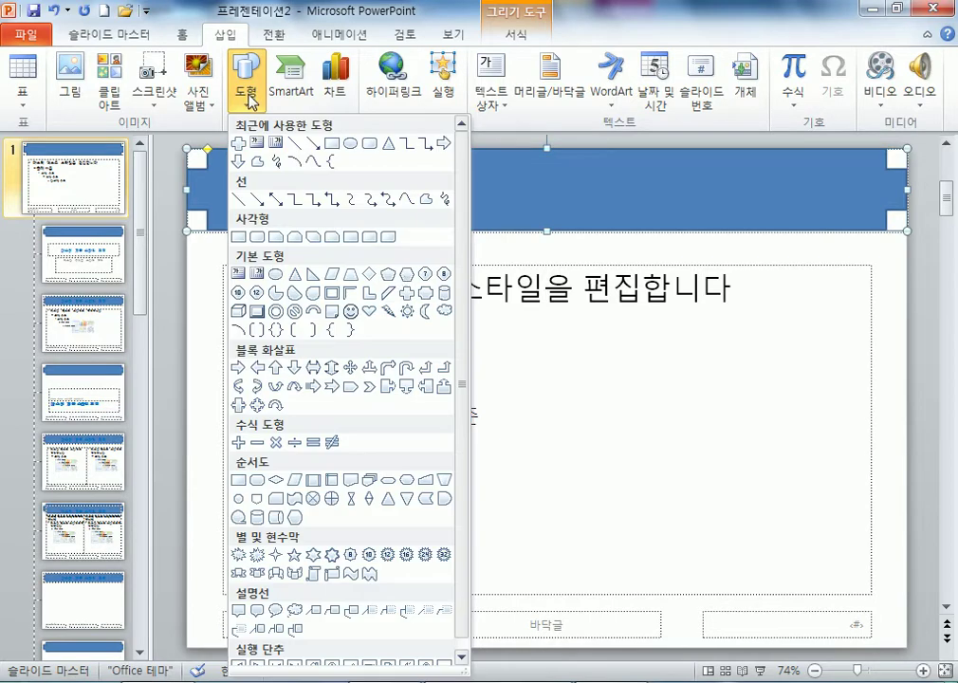
pyautogui.click(429, 297)
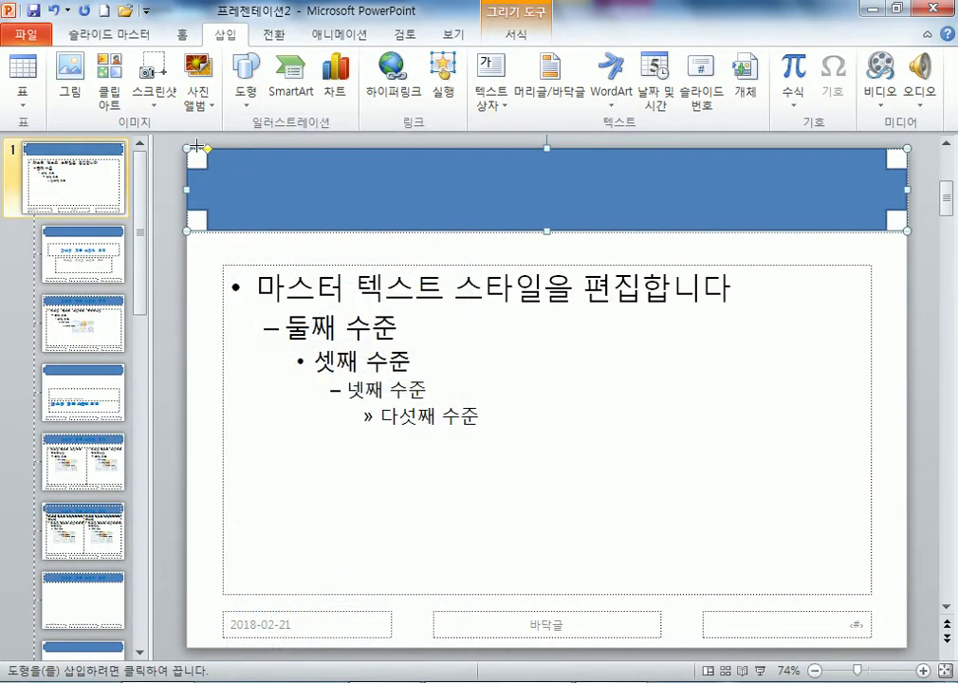
pyautogui.moveTo(218, 145); pyautogui.dragTo(875, 226)
# Recheck the sample title design and fill the plaque shape on the slide master with standard yellow
pyautogui.hotkey('alt', 'Tab')
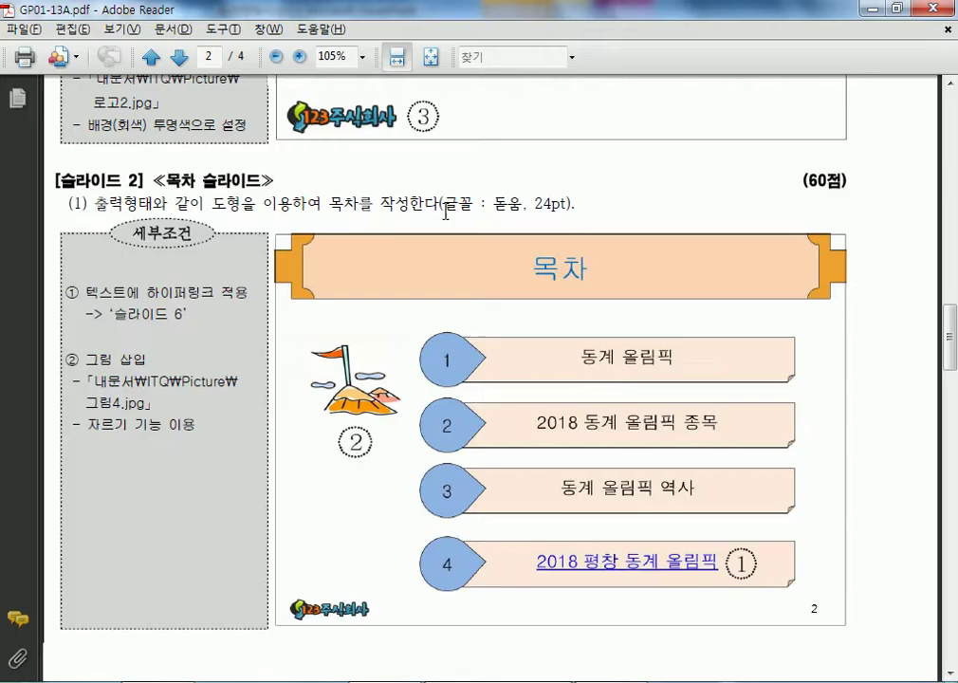
pyautogui.hotkey('alt', 'Tab')
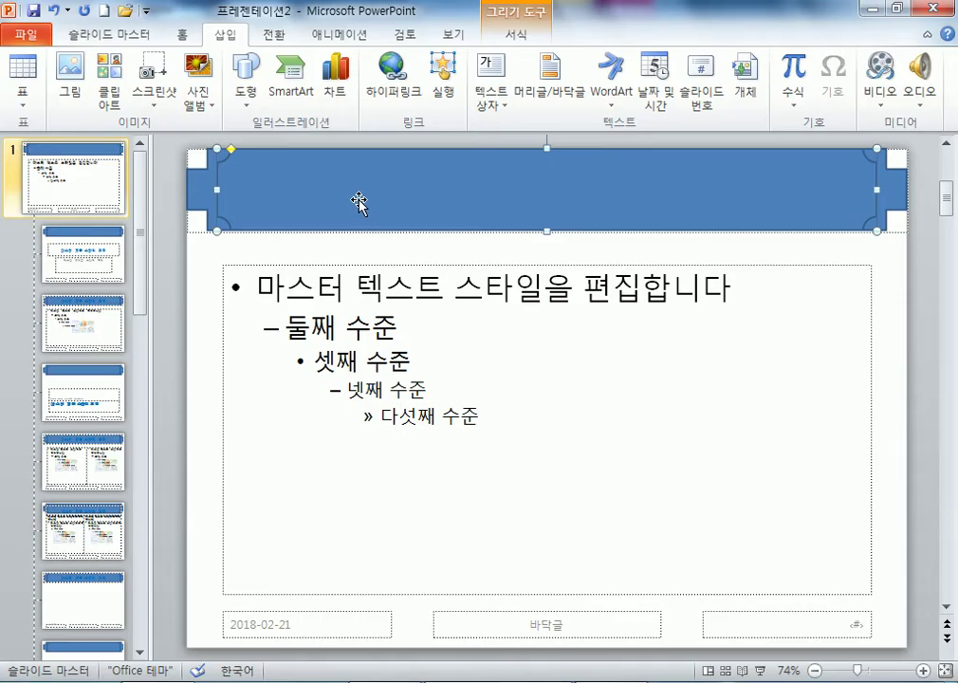
pyautogui.doubleClick(397, 201)
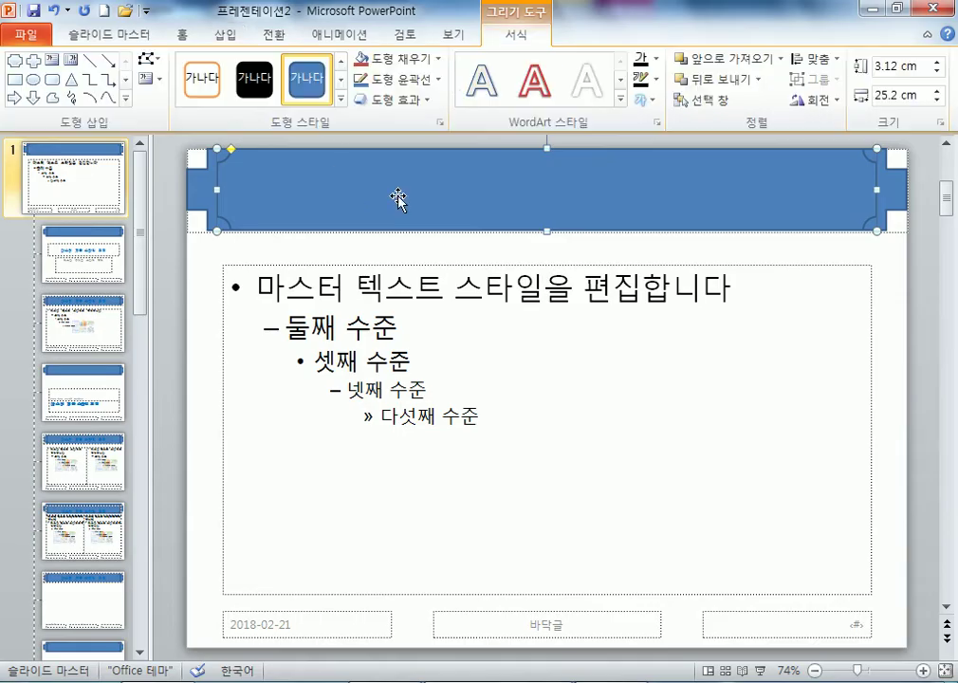
pyautogui.click(407, 59)
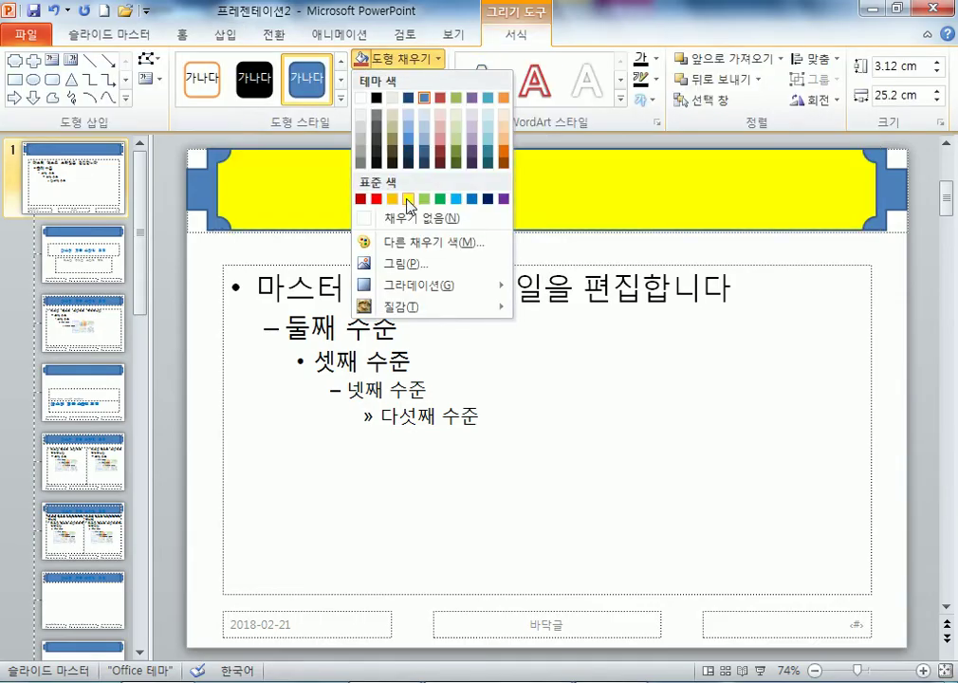
pyautogui.click(407, 200)
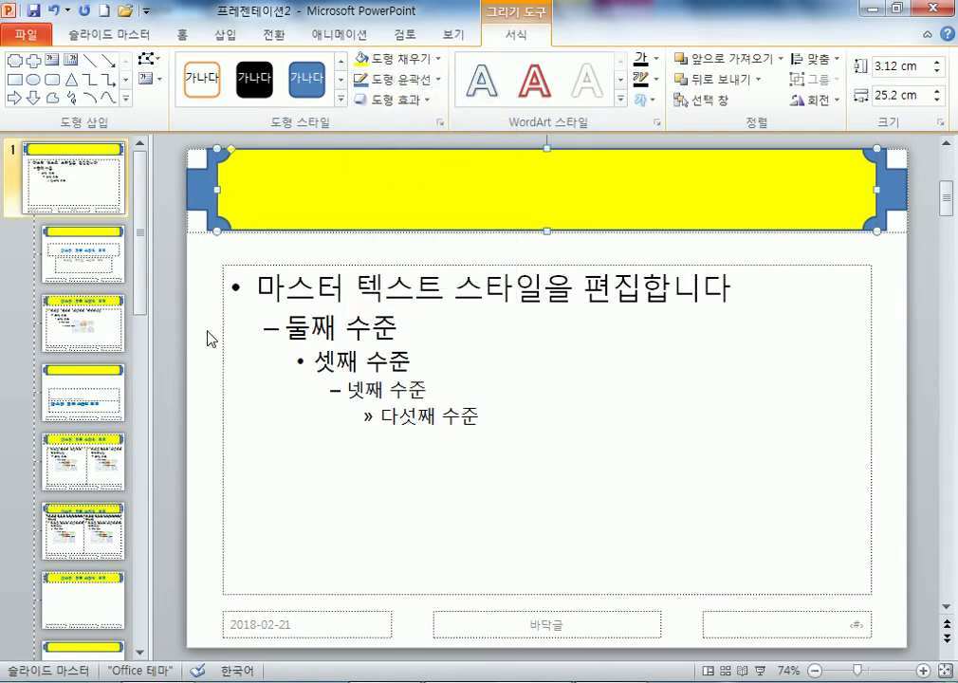
# Switch to Adobe Reader and examine the logo's placement on slide 2 and the required logo file in 전체구성
pyautogui.hotkey('alt', 'Tab')
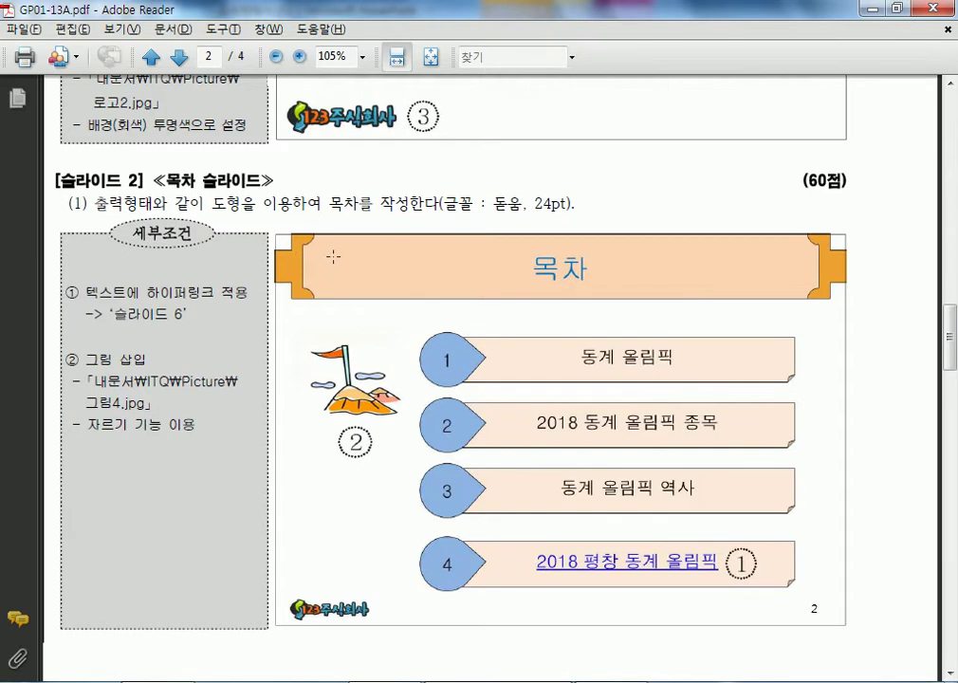
pyautogui.scroll(8, 333, 256)
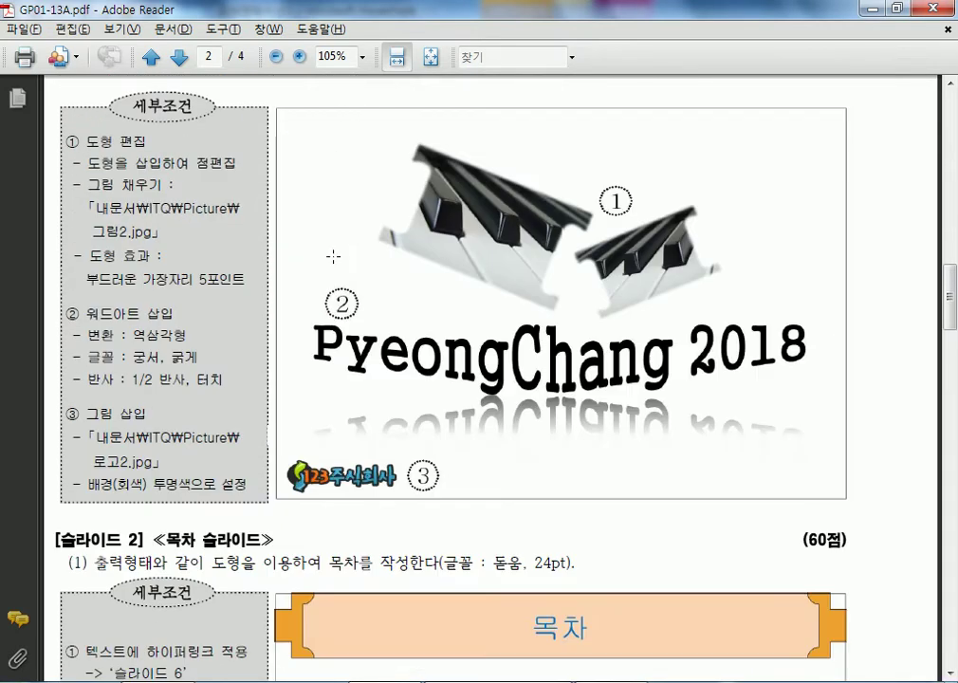
pyautogui.scroll(-10, 333, 256)
pyautogui.moveTo(278, 455); pyautogui.dragTo(377, 501)
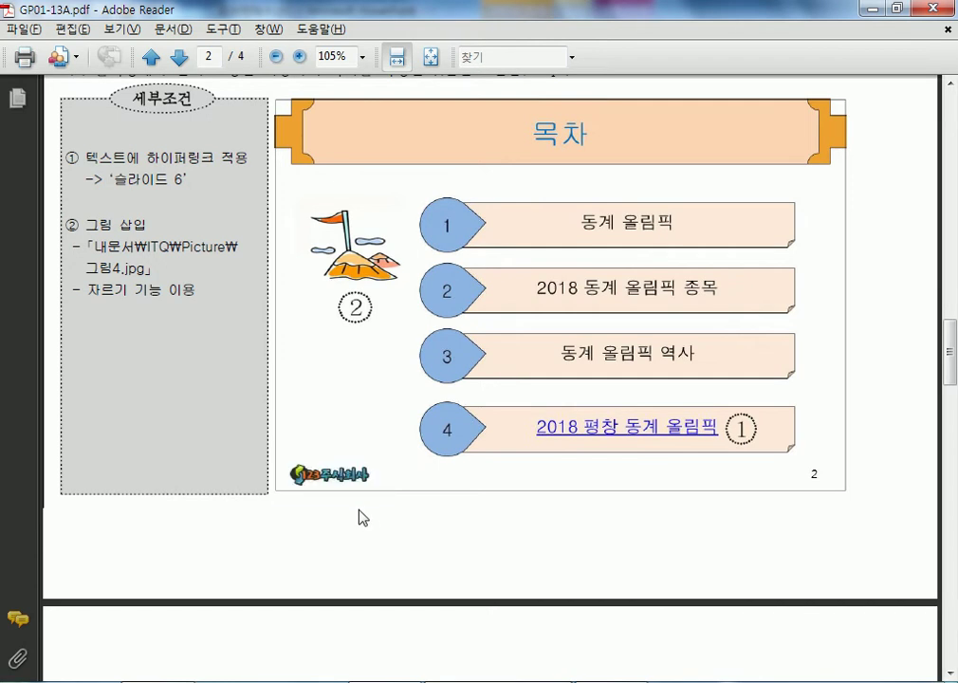
pyautogui.scroll(15, 361, 516)
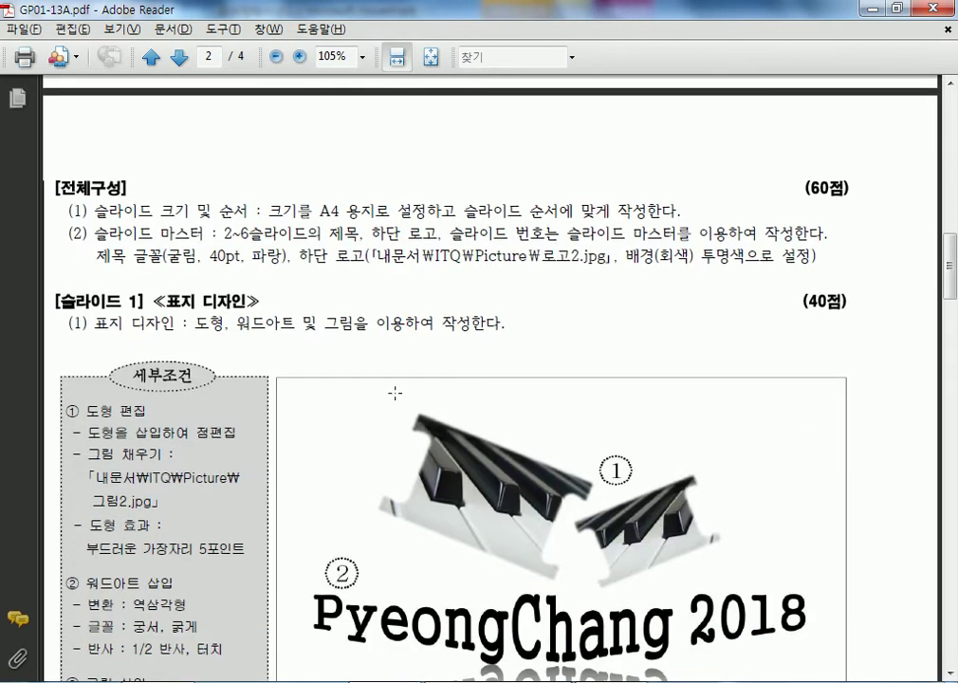
pyautogui.moveTo(542, 251); pyautogui.dragTo(597, 261)
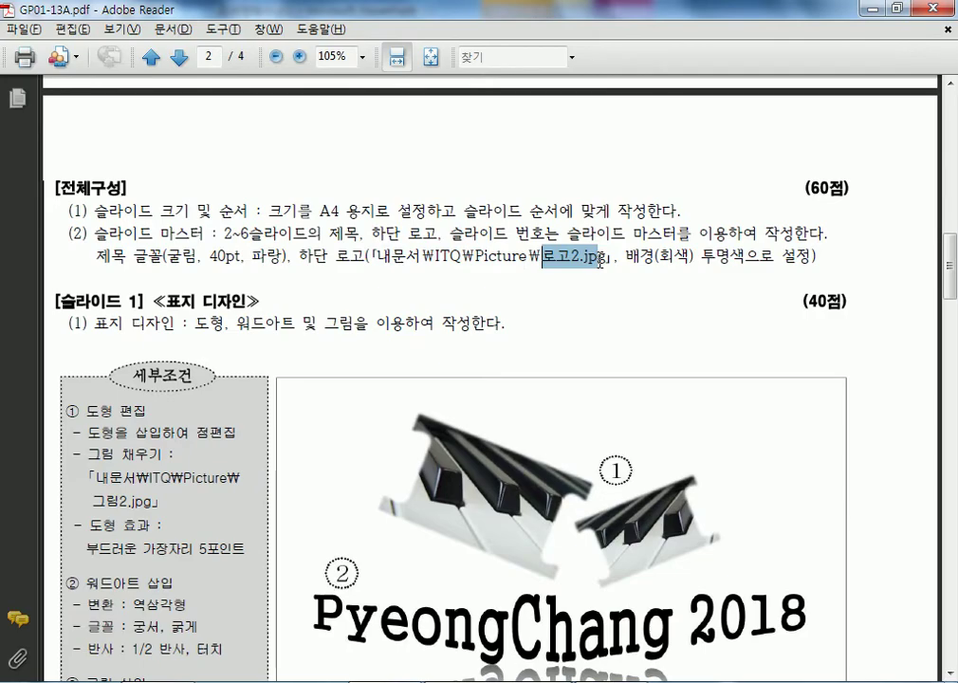
# Switch back to PowerPoint and insert the picture 로고2.jpg from the ITQ\Picture folder in 문서 onto the slide master
pyautogui.hotkey('alt', 'Tab')
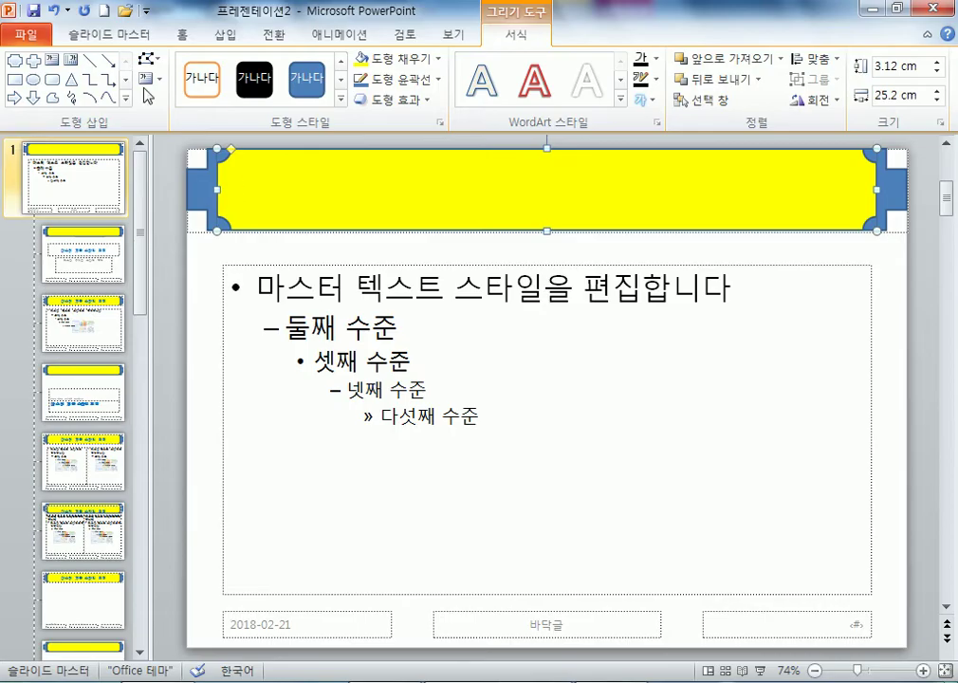
pyautogui.click(240, 43)
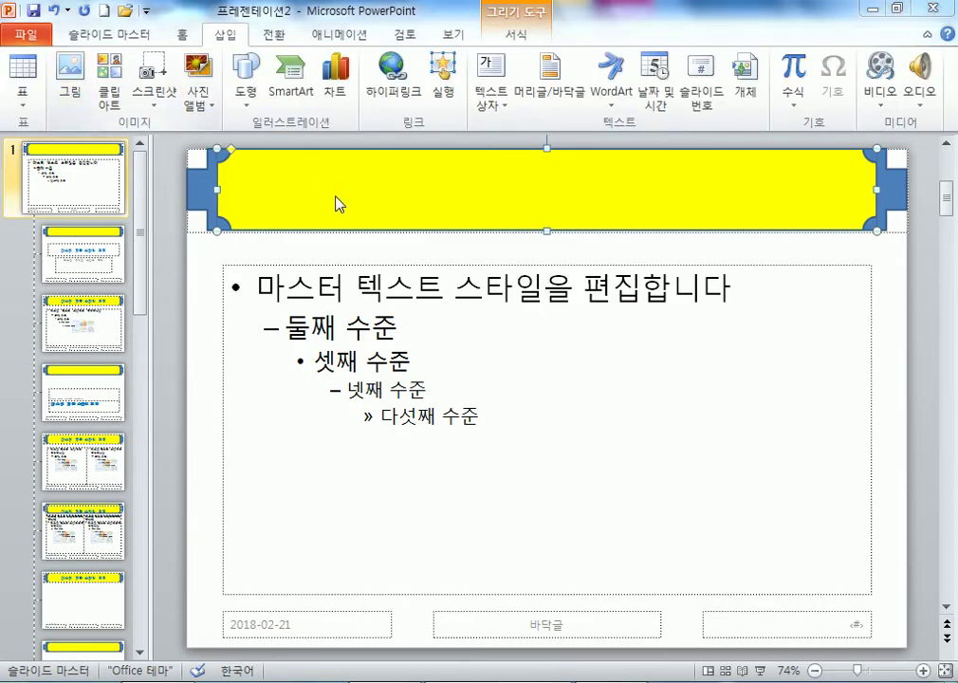
pyautogui.hotkey('alt', 'n')
pyautogui.press('p')
pyautogui.scroll(3, 179, 346)
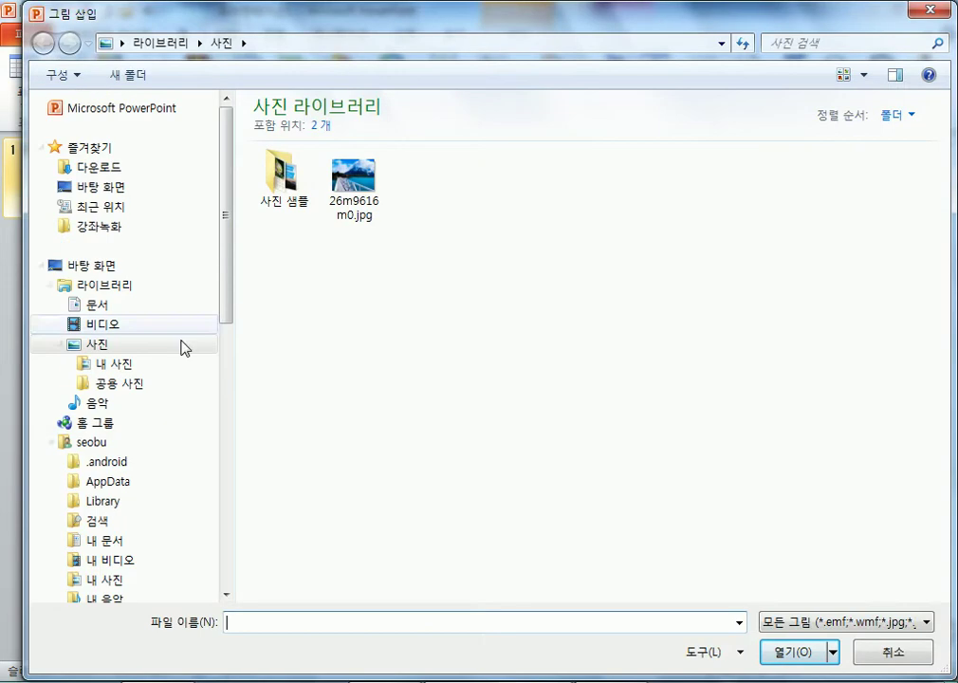
pyautogui.click(95, 304)
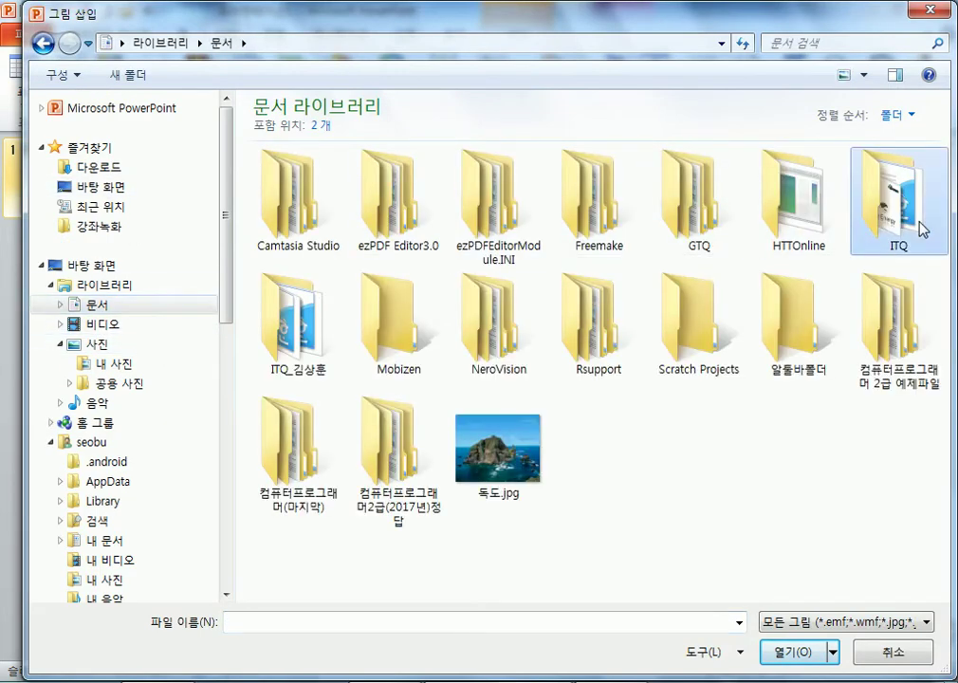
pyautogui.doubleClick(920, 228)
pyautogui.doubleClick(289, 185)
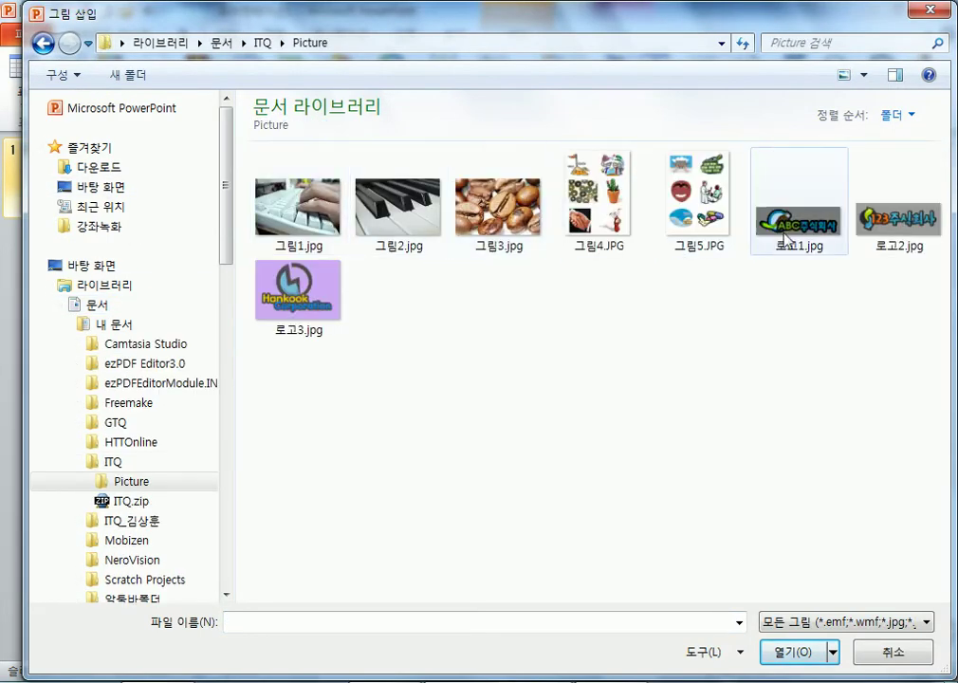
pyautogui.doubleClick(902, 234)
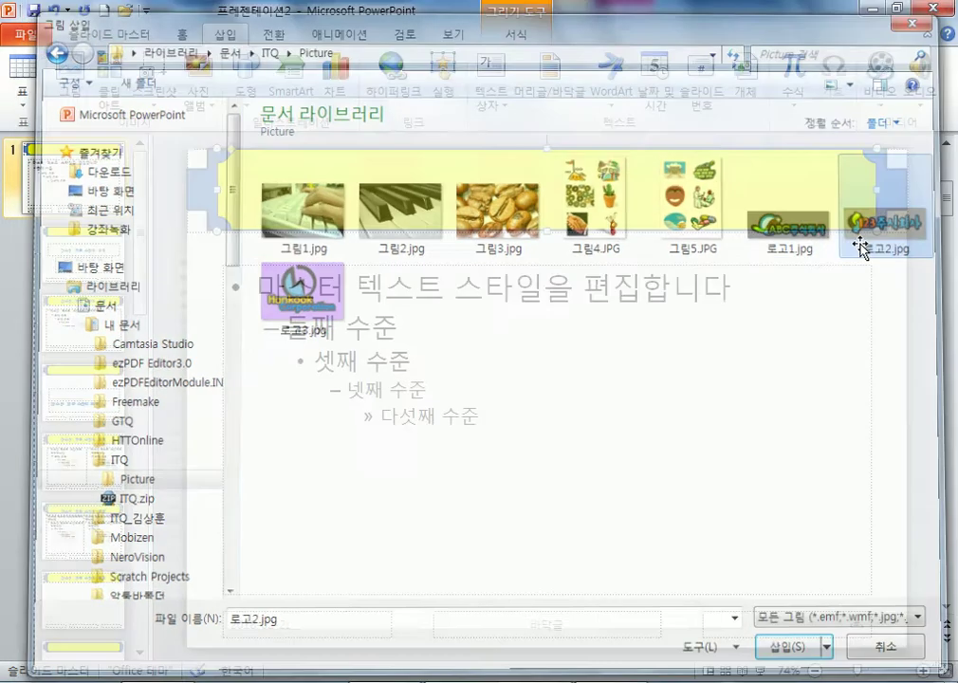
# Check the transparency requirement in the exam sheet and make the inserted logo's gray background transparent
pyautogui.hotkey('alt', 'Tab')
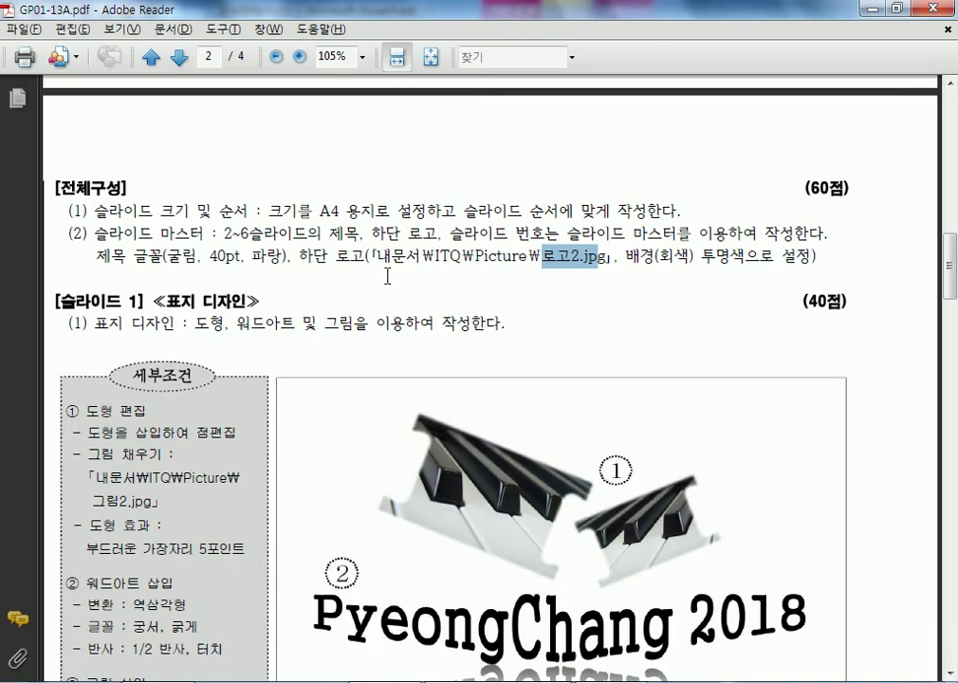
pyautogui.moveTo(704, 254); pyautogui.dragTo(740, 254)
pyautogui.hotkey('alt', 'Tab')
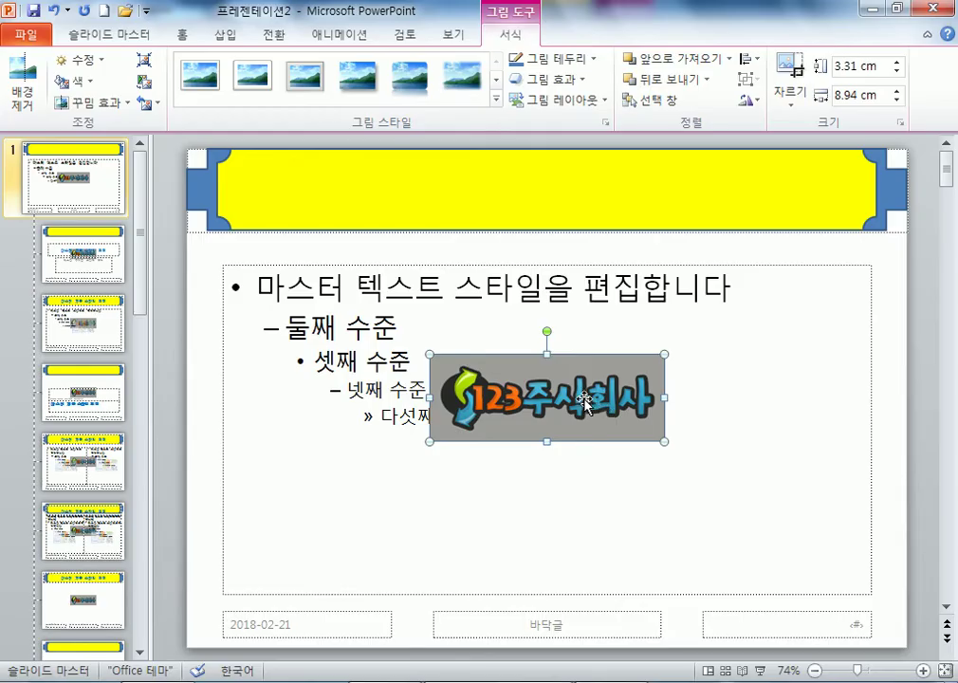
pyautogui.click(74, 80)
pyautogui.click(119, 365)
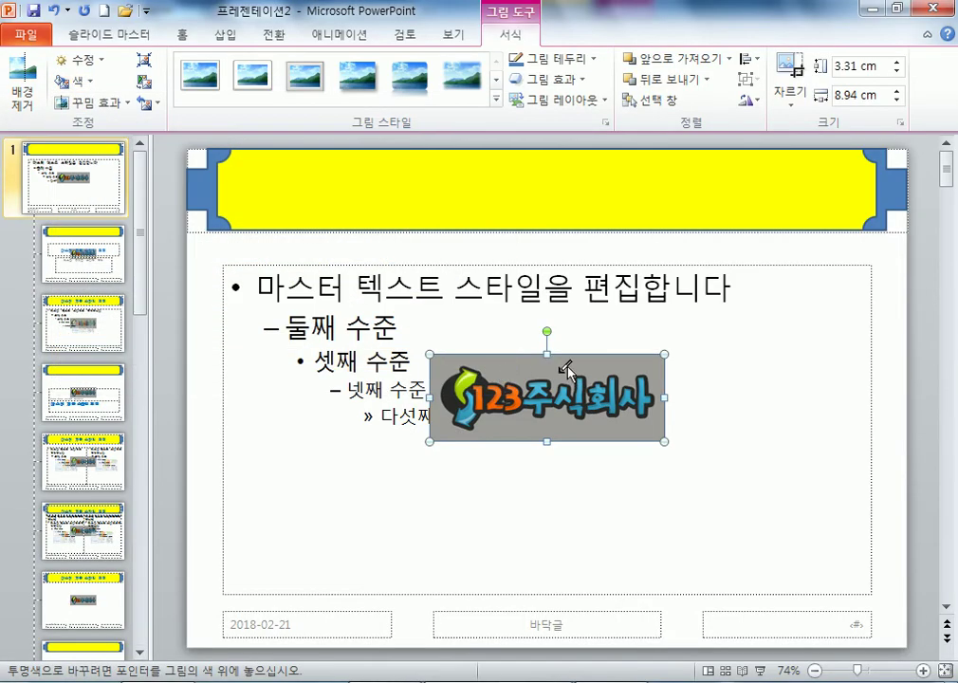
pyautogui.click(552, 377)
# Shrink the logo to about 2.67 × 0.99 cm at the master's lower-left corner and compare it with the slide 2 sample
pyautogui.moveTo(661, 353); pyautogui.dragTo(240, 619)
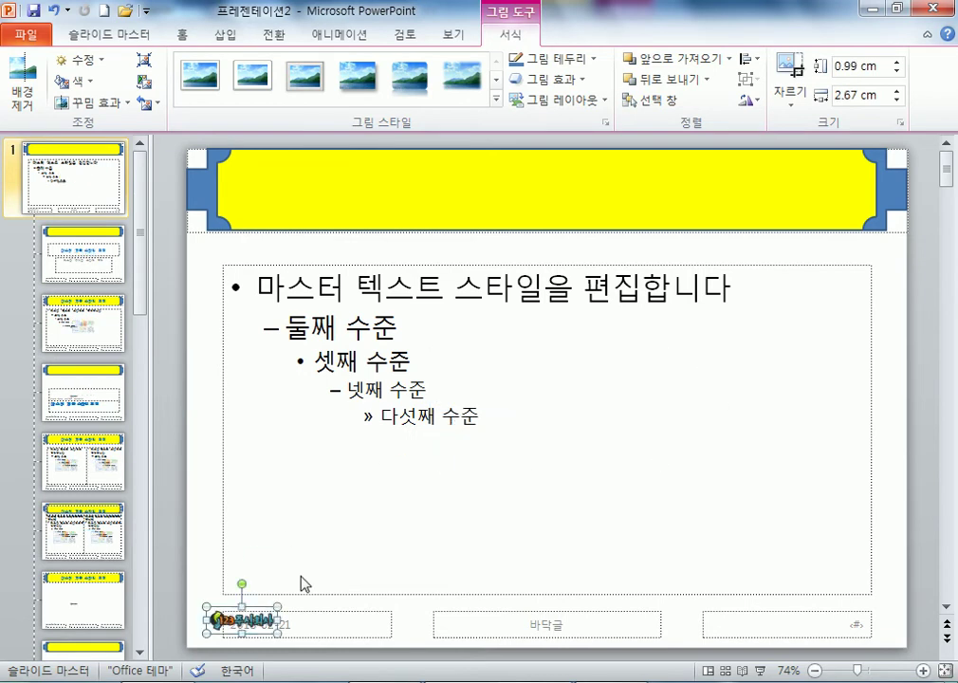
pyautogui.click(190, 486)
pyautogui.hotkey('alt', 'Tab')
pyautogui.scroll(-1, 313, 473)
pyautogui.scroll(-10, 393, 490)
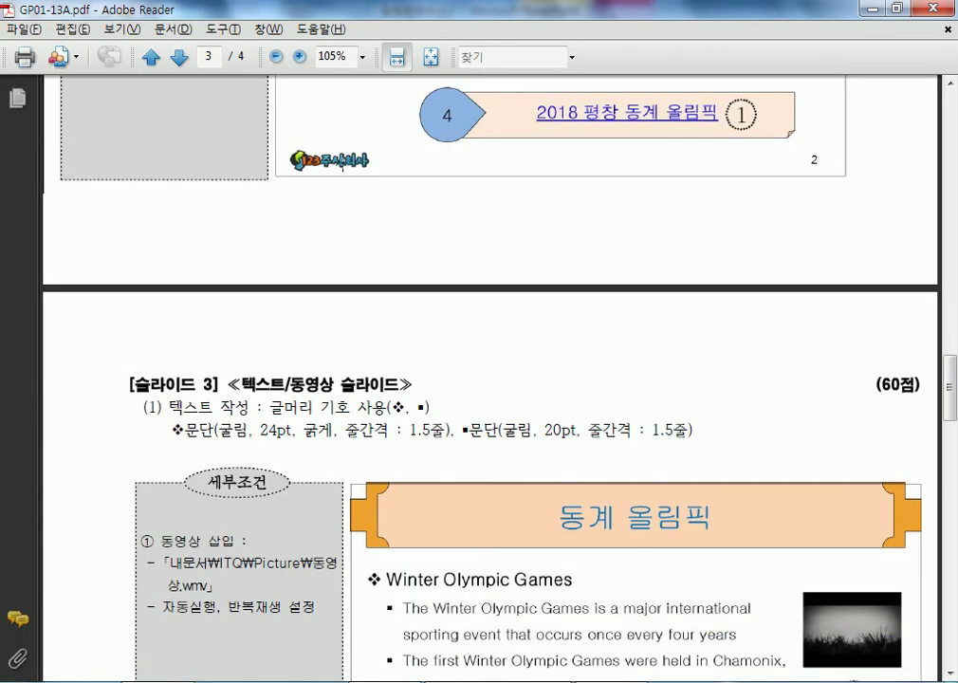
pyautogui.scroll(3, 343, 167)
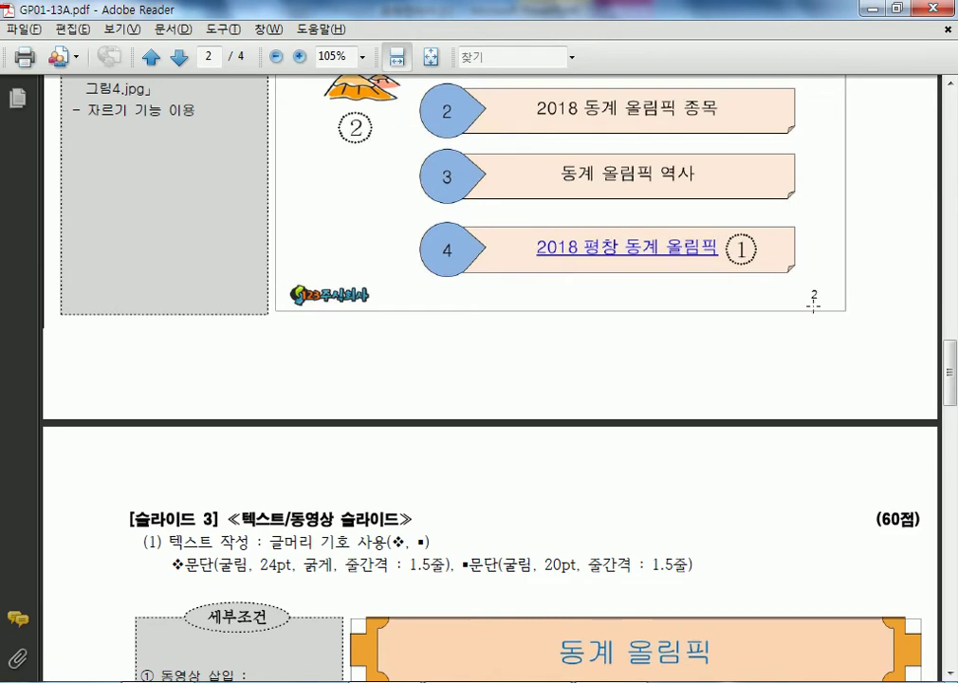
# Turn on slide numbers for all slides in the header and footer settings, hiding them on the title slide
pyautogui.hotkey('alt', 'Tab')
pyautogui.click(225, 36)
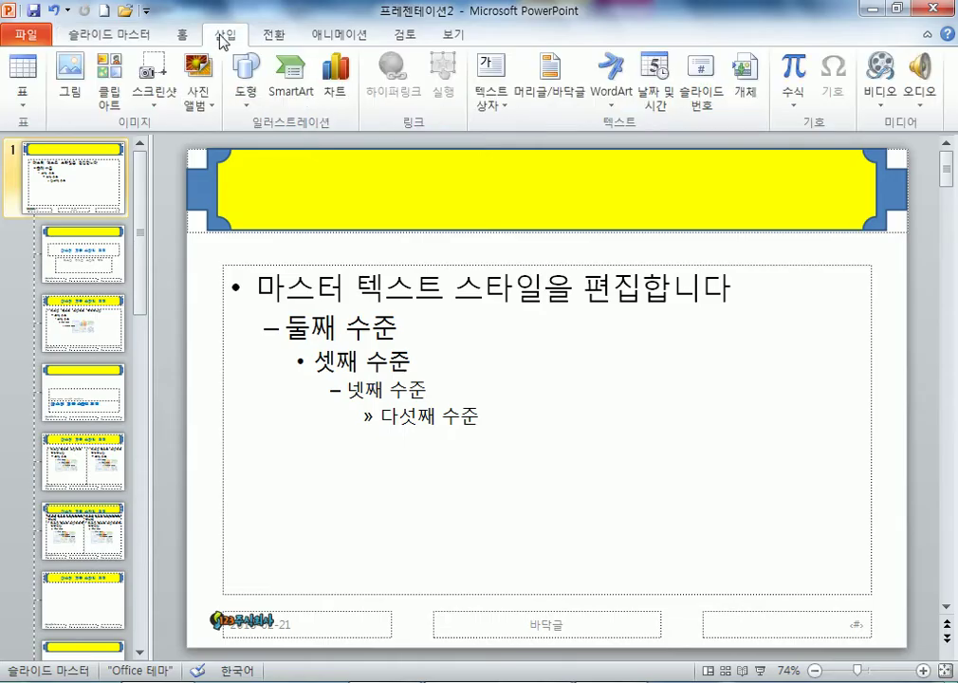
pyautogui.click(552, 84)
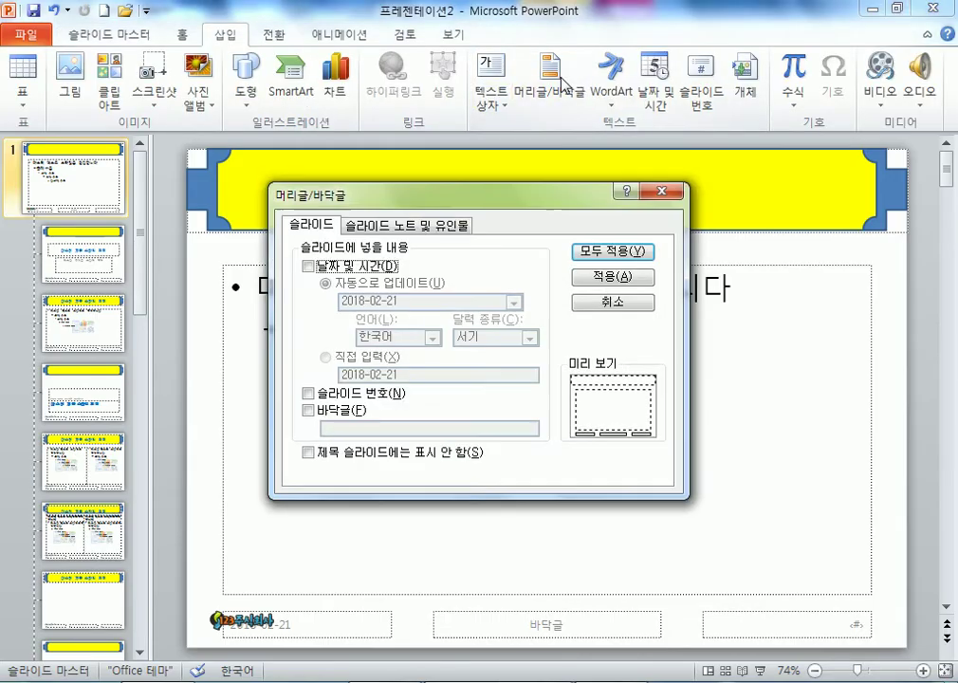
pyautogui.moveTo(372, 207); pyautogui.dragTo(346, 108)
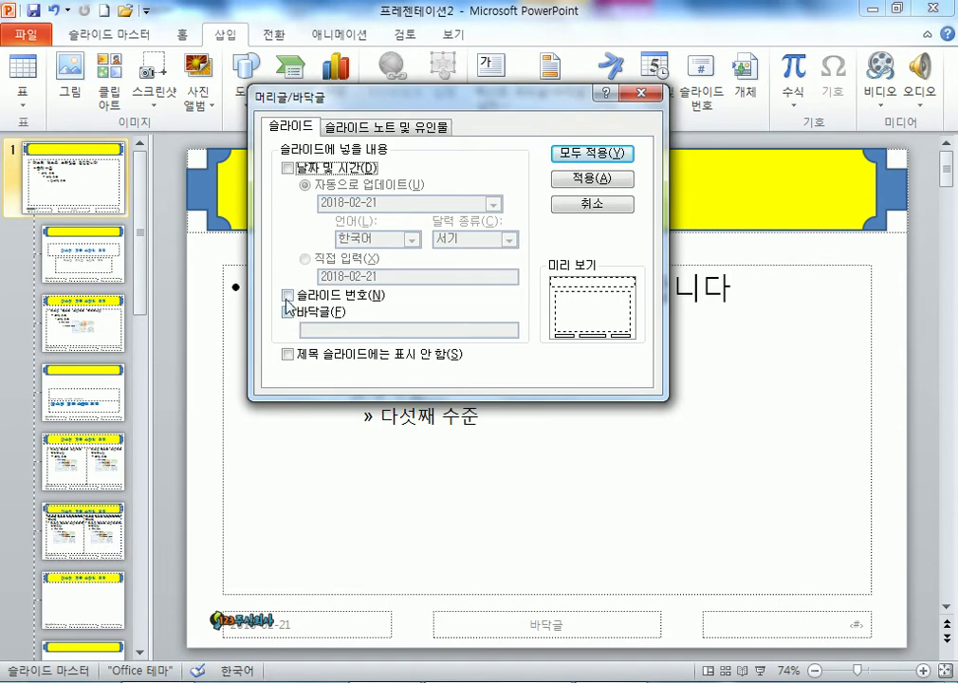
pyautogui.click(287, 298)
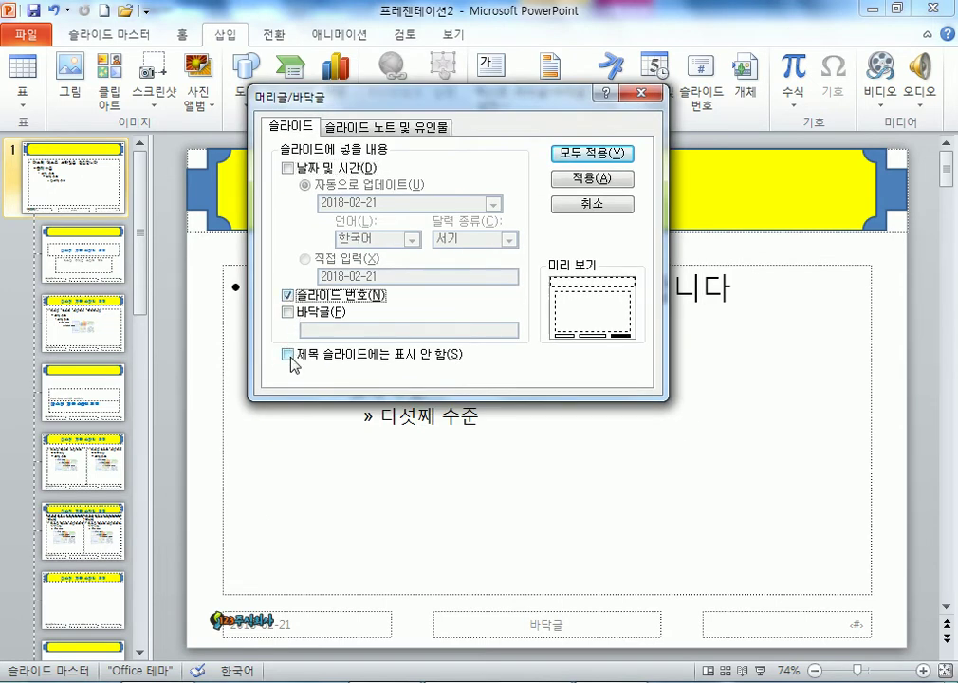
pyautogui.click(288, 355)
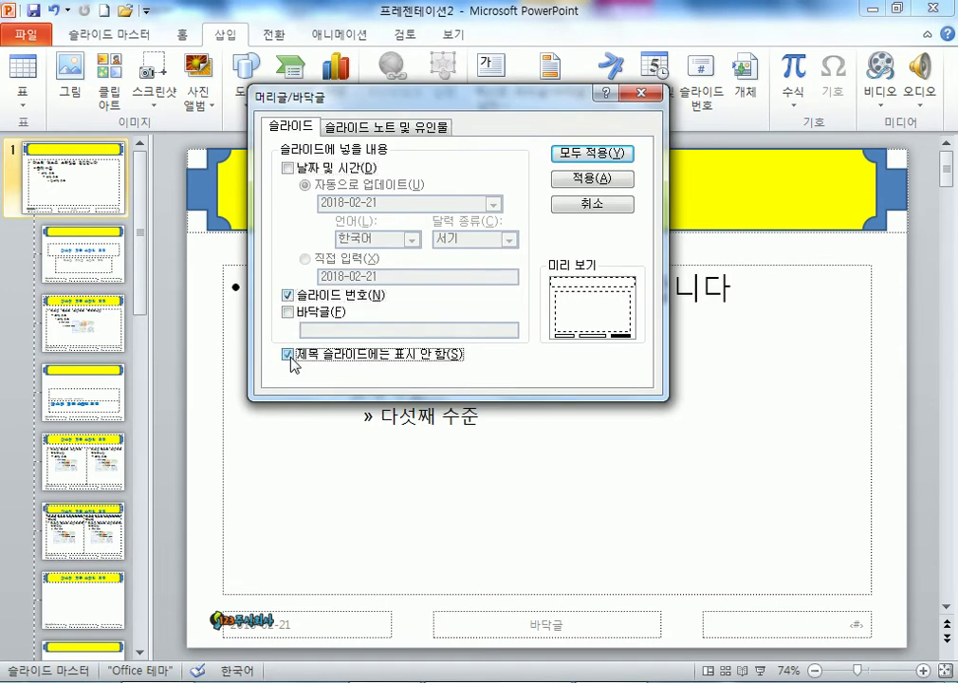
pyautogui.click(615, 153)
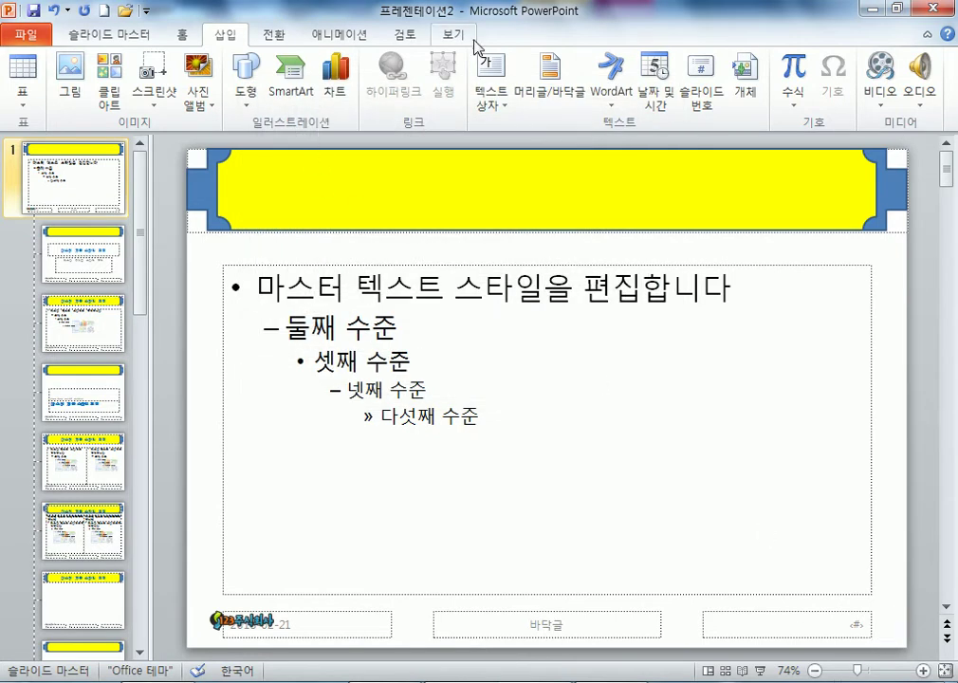
# Close the slide master view and compare slide 2's logo and slide number with the exam sheet sample
pyautogui.click(95, 34)
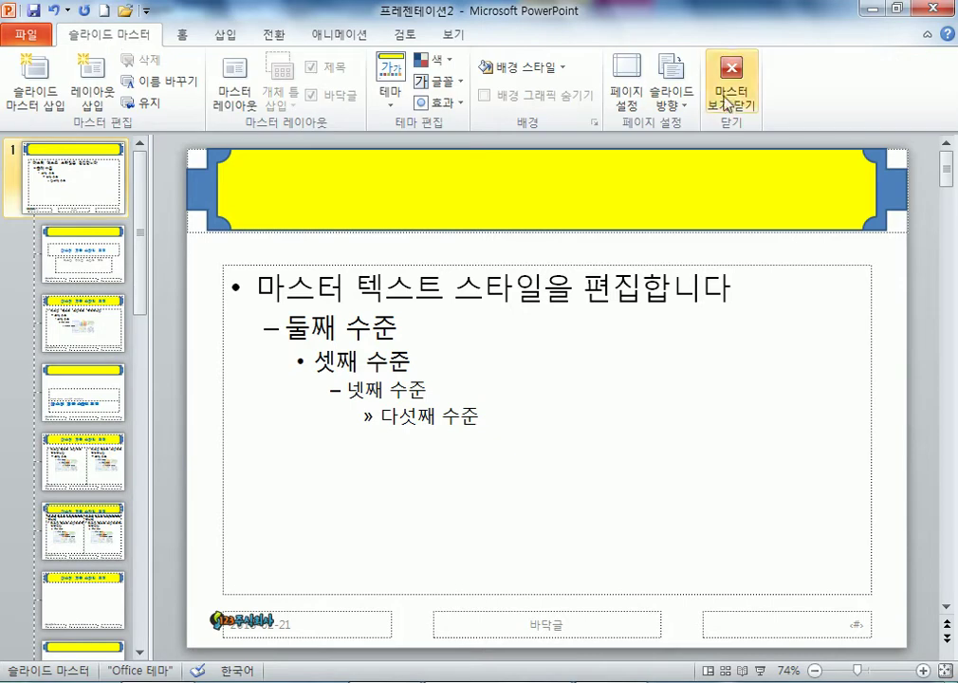
pyautogui.click(909, 76)
pyautogui.scroll(-1, 759, 441)
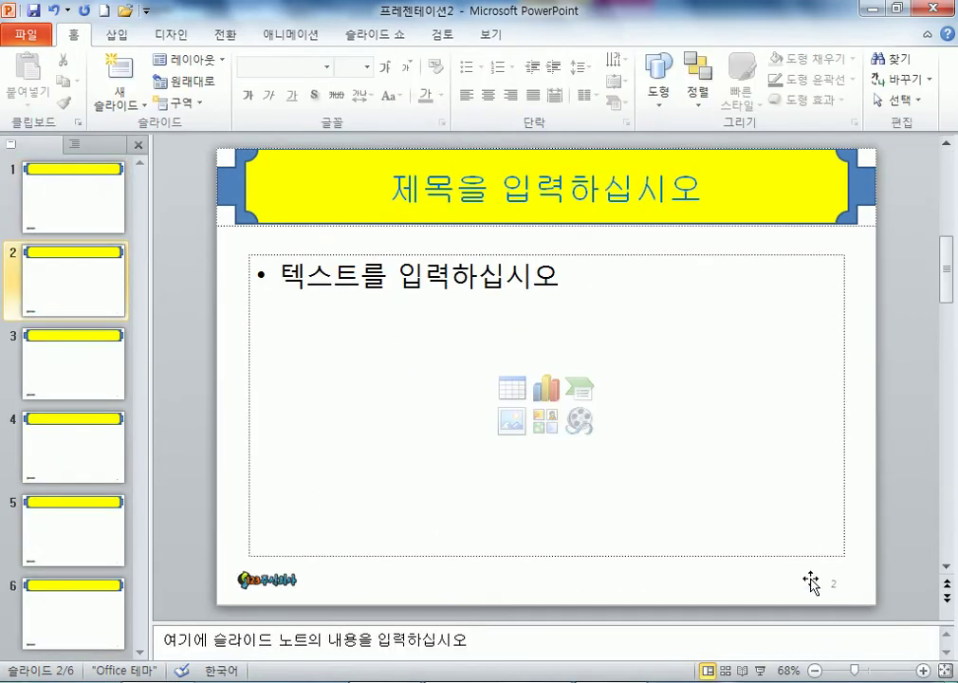
pyautogui.hotkey('alt', 'Tab')
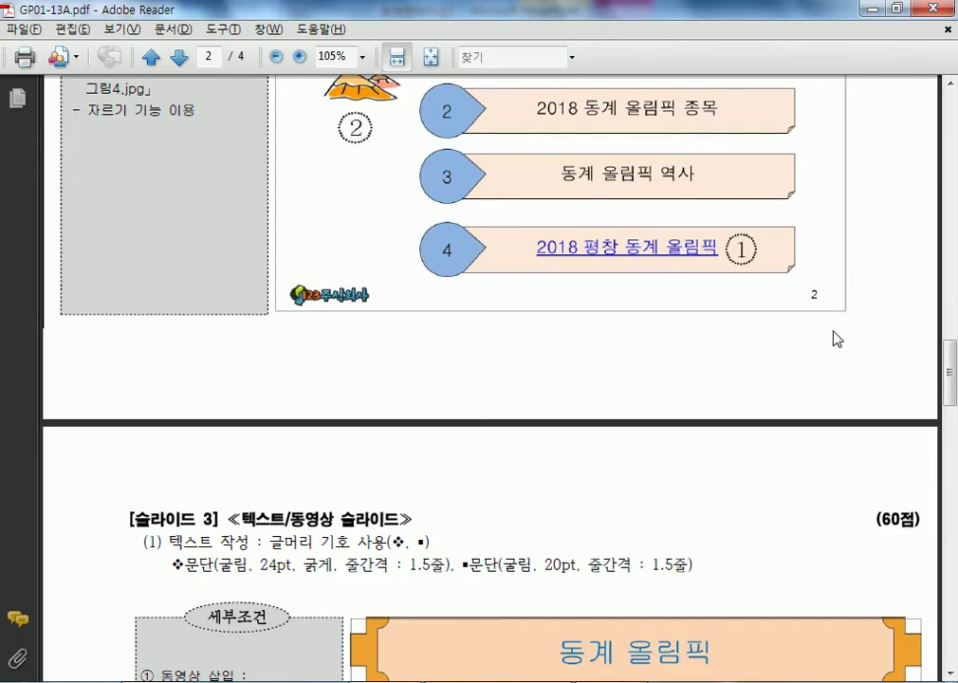
pyautogui.hotkey('alt', 'Tab')
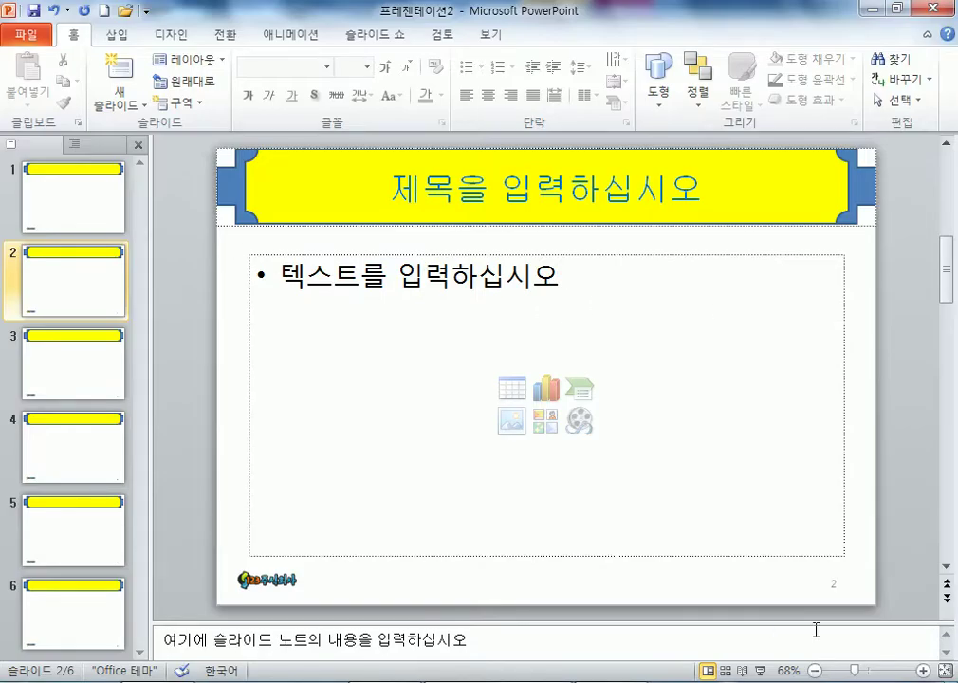
# Reopen the slide master view from slide 2
pyautogui.click(485, 41)
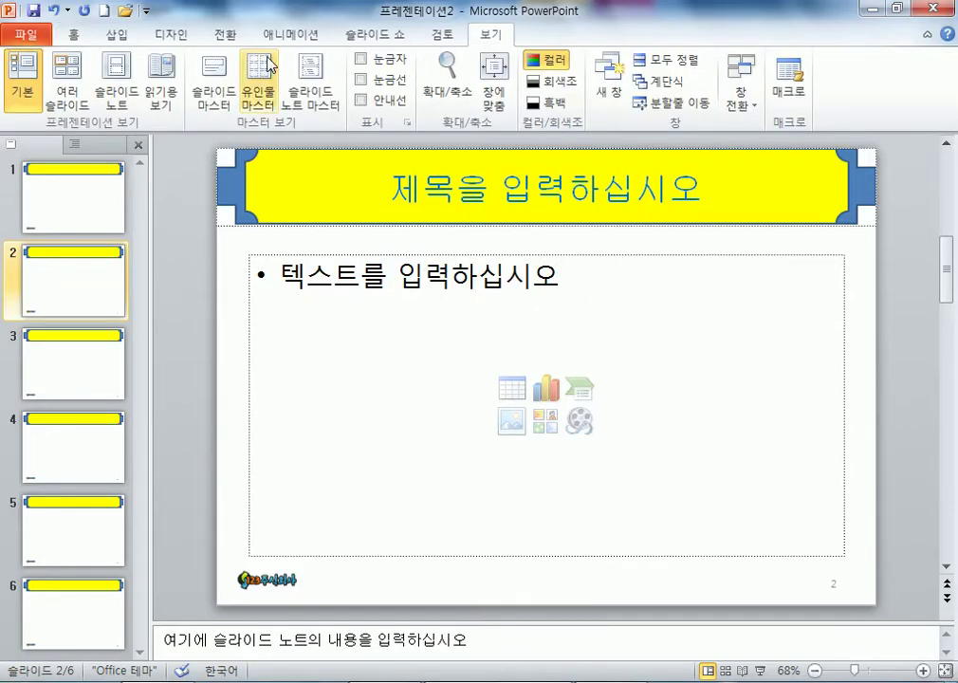
pyautogui.click(213, 100)
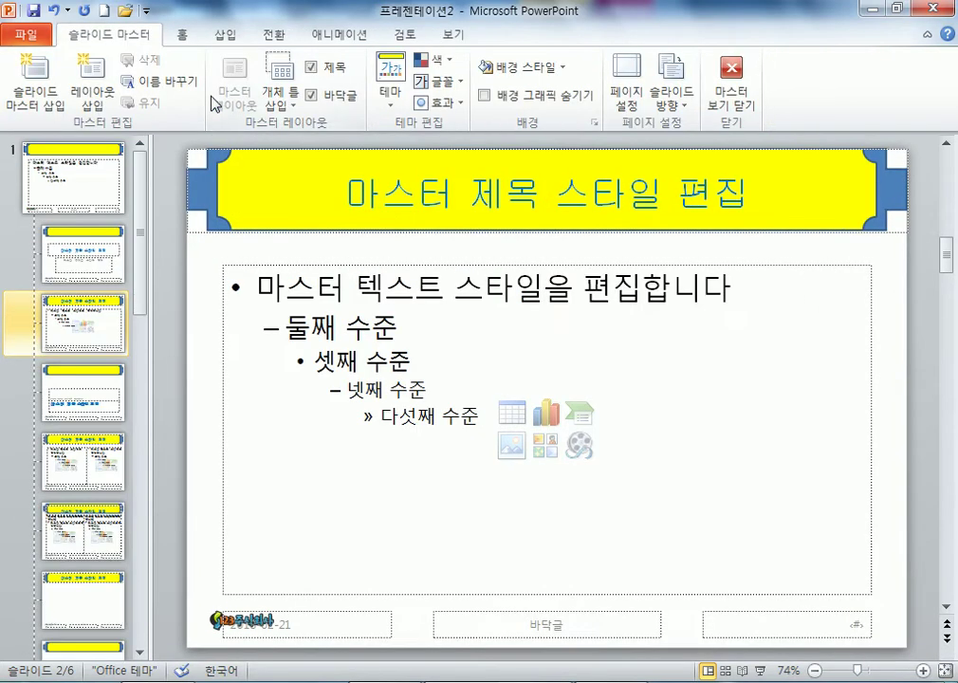
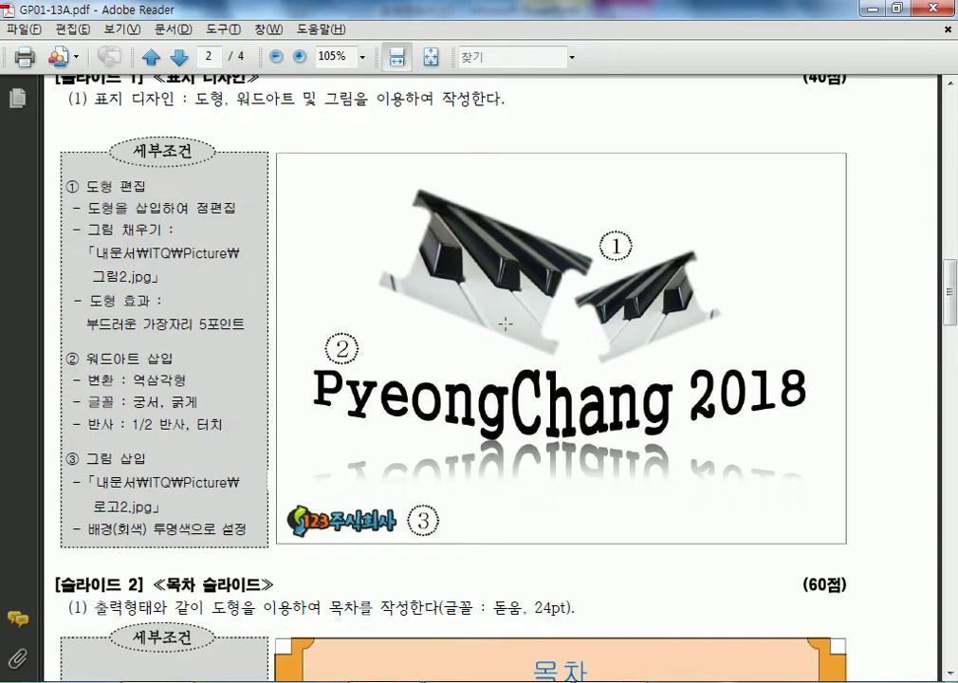
# Return from the exam sheet to slide 1 and draw a wide 십자형 shape on the blank slide
pyautogui.hotkey('alt', 'Tab')
pyautogui.click(117, 35)
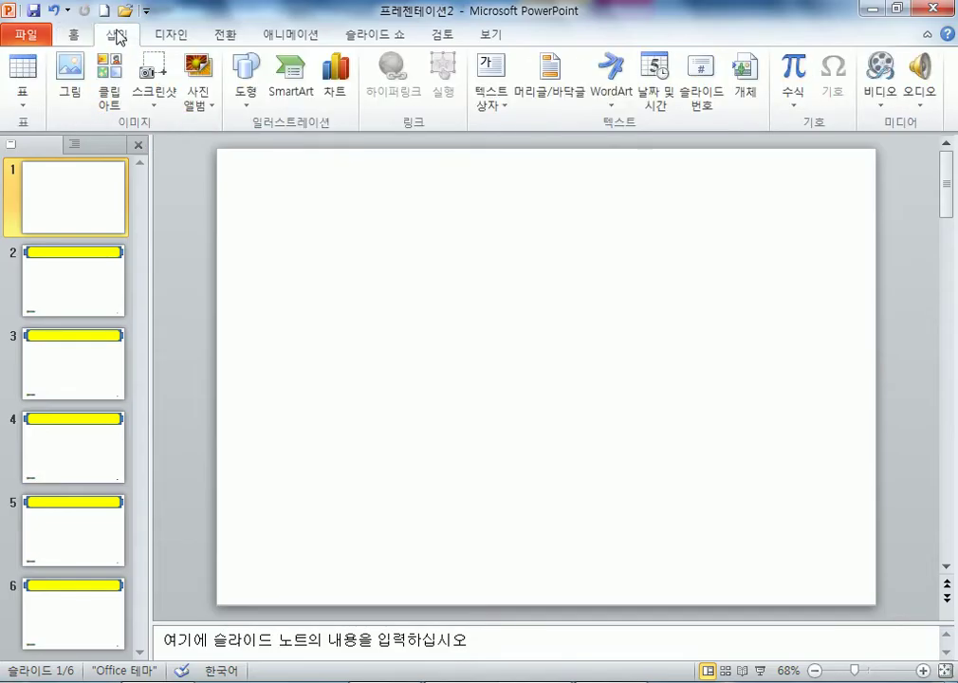
pyautogui.click(242, 90)
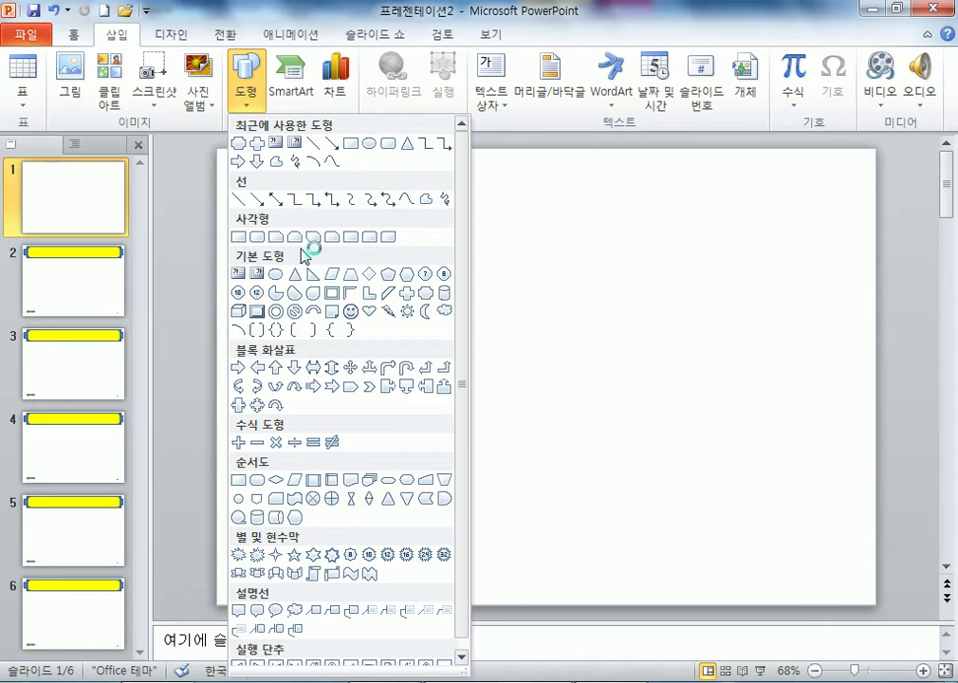
pyautogui.click(407, 295)
pyautogui.moveTo(321, 257); pyautogui.dragTo(541, 353)
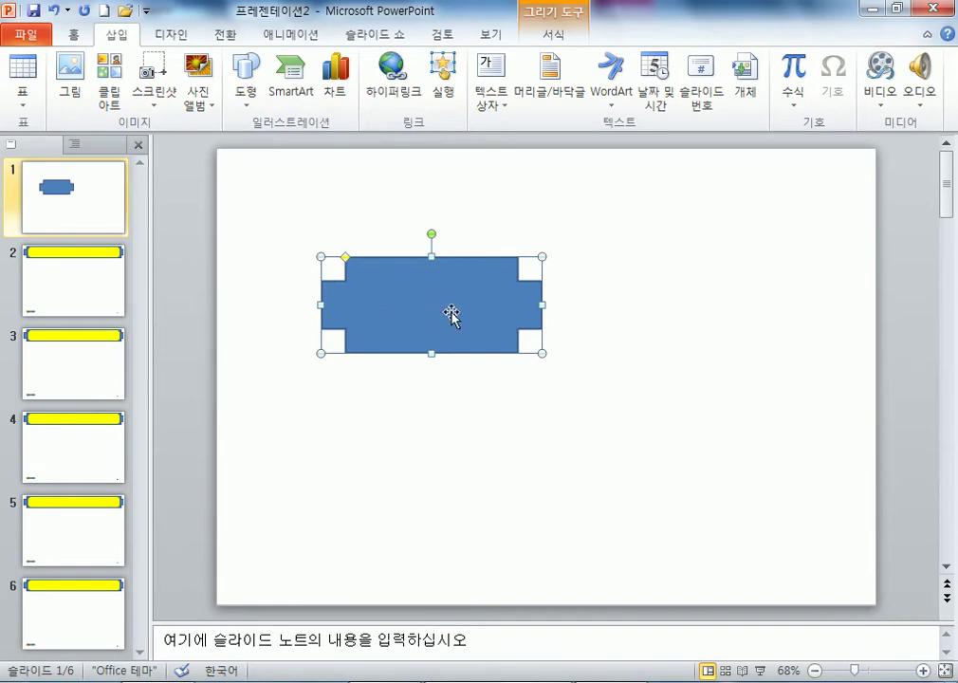
# Check the cover design sample in the exam sheet and move the cross shape to the right half of slide 1
pyautogui.hotkey('alt', 'Tab')
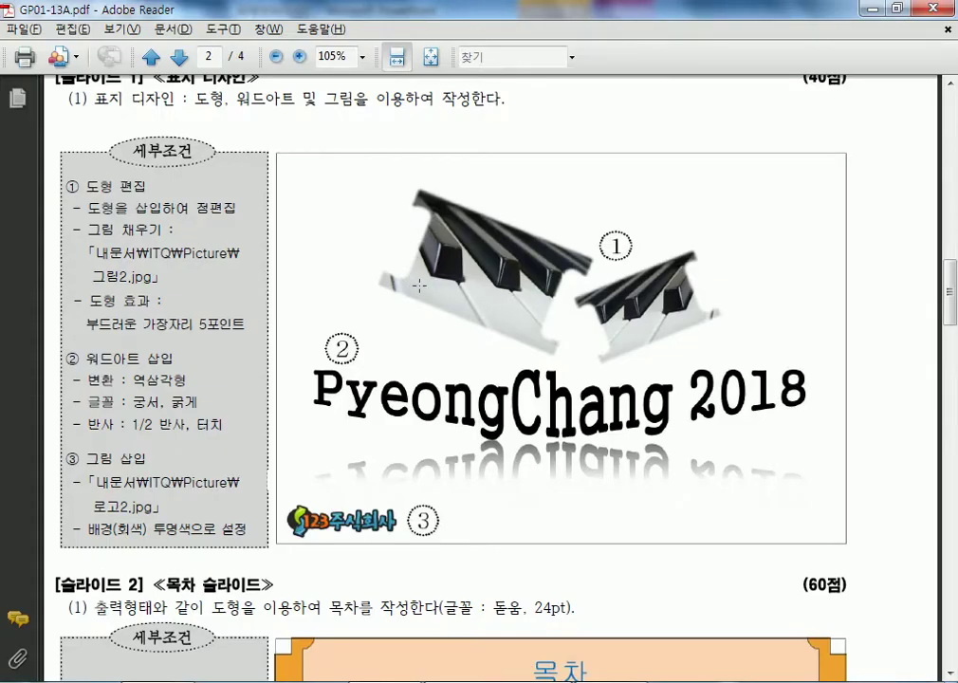
pyautogui.hotkey('alt', 'Tab')
pyautogui.moveTo(453, 310); pyautogui.dragTo(640, 310)
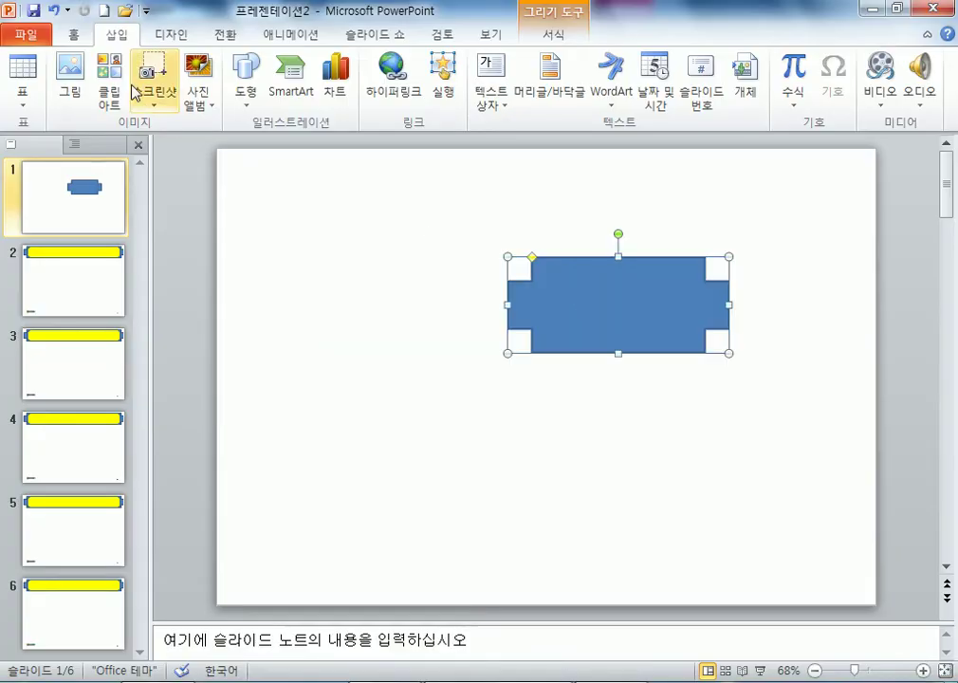
# Try a rounded rectangle on slide 1, comparing it with the cover sample and placing it over the cross shape
pyautogui.click(246, 80)
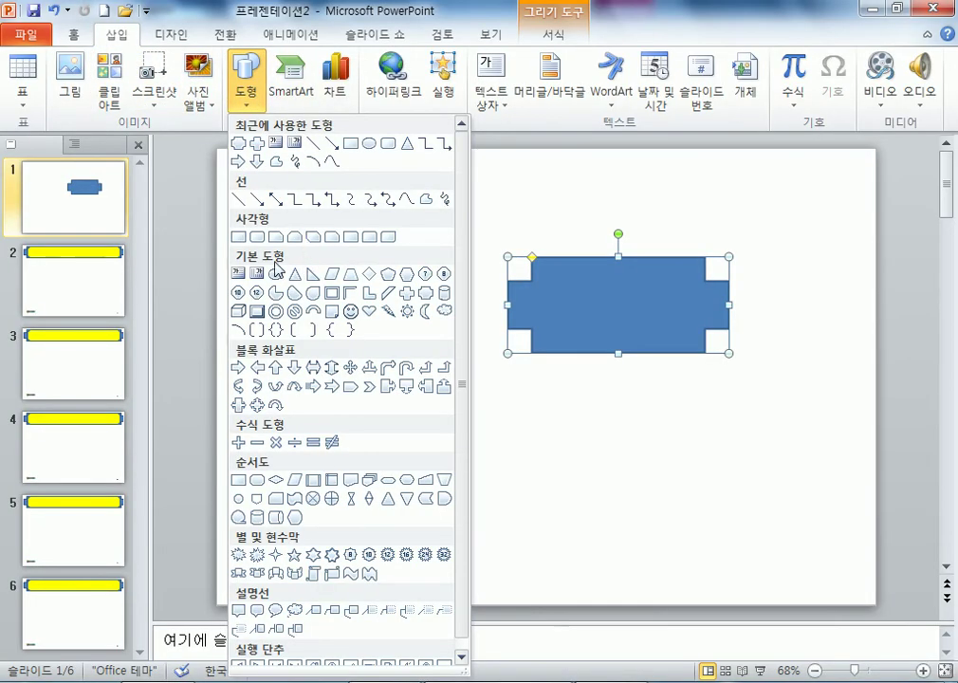
pyautogui.click(257, 236)
pyautogui.moveTo(263, 228); pyautogui.dragTo(427, 324)
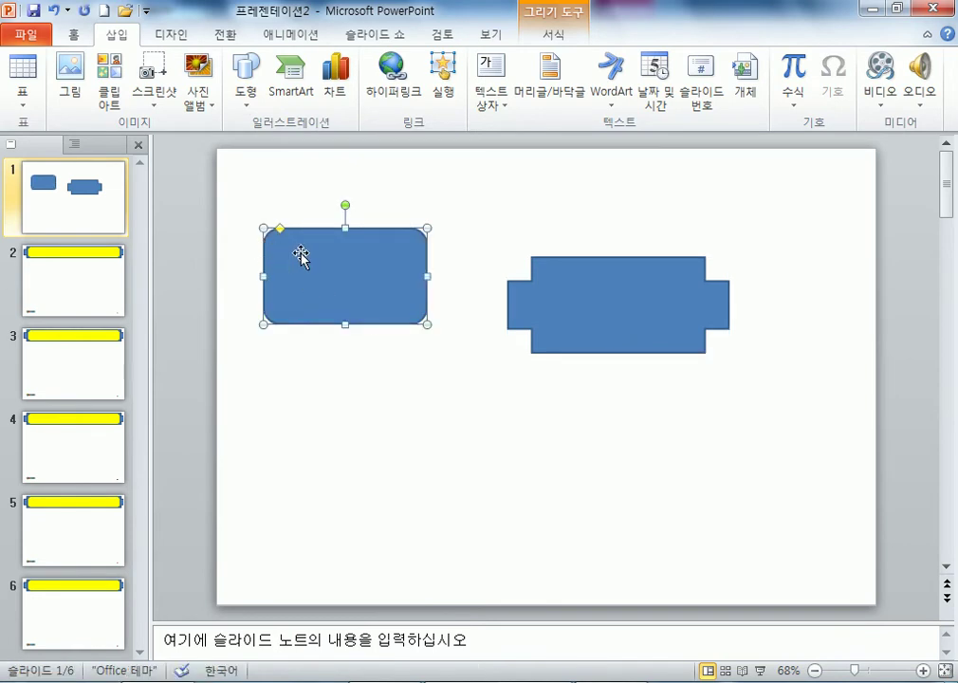
pyautogui.hotkey('alt', 'Tab')
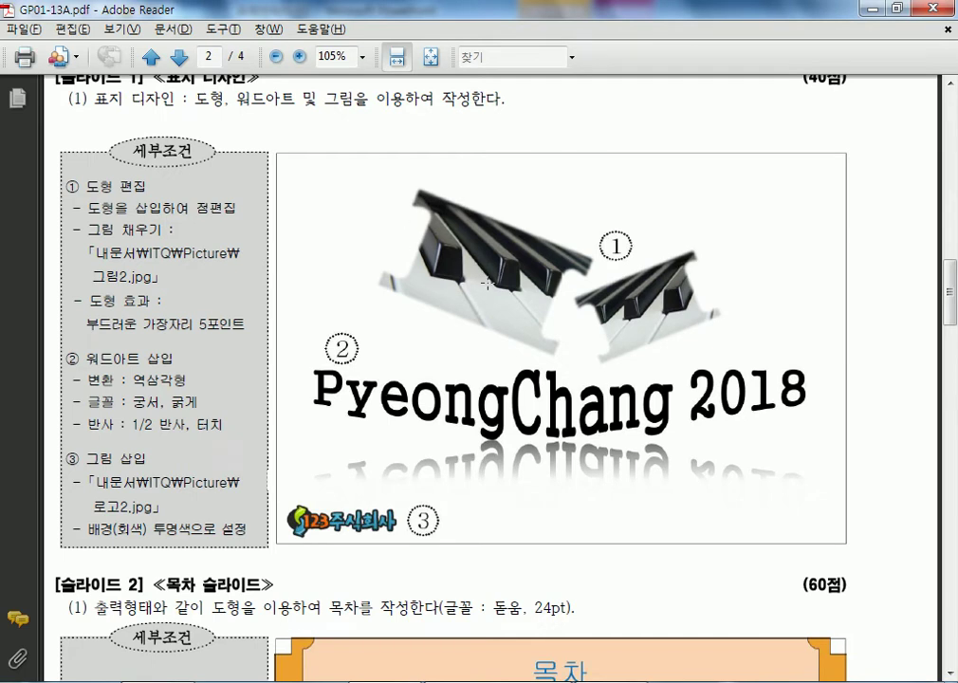
pyautogui.hotkey('alt', 'Tab')
pyautogui.moveTo(372, 269); pyautogui.dragTo(656, 317)
# Draw a plain rectangle beside the cross shape on slide 1 and remove the rounded rectangle
pyautogui.click(247, 81)
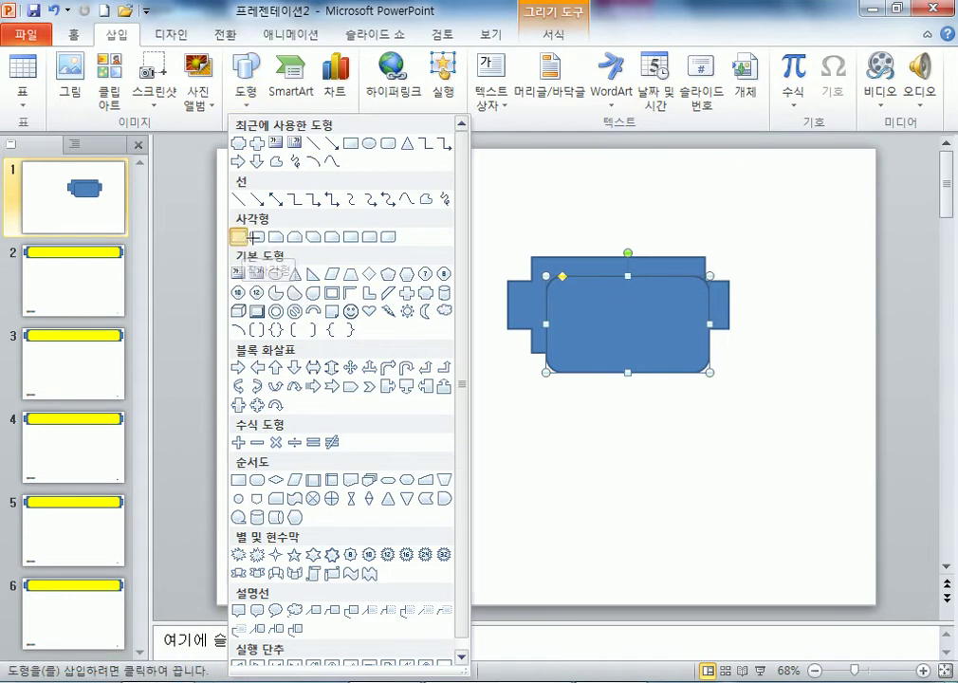
pyautogui.click(240, 237)
pyautogui.moveTo(286, 229); pyautogui.dragTo(436, 323)
pyautogui.hotkey('ctrl', 'z')
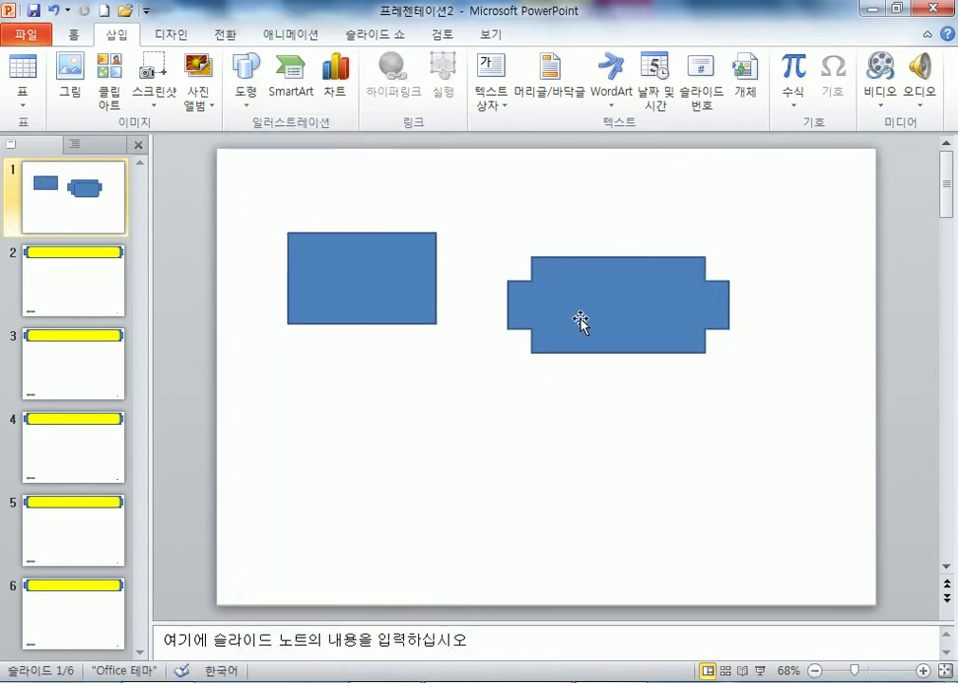
# Clear the other shapes from slide 1, move the plain rectangle near the upper centre and add an edit point high on its left edge
pyautogui.hotkey('ctrl', 'z')
pyautogui.doubleClick(411, 284)
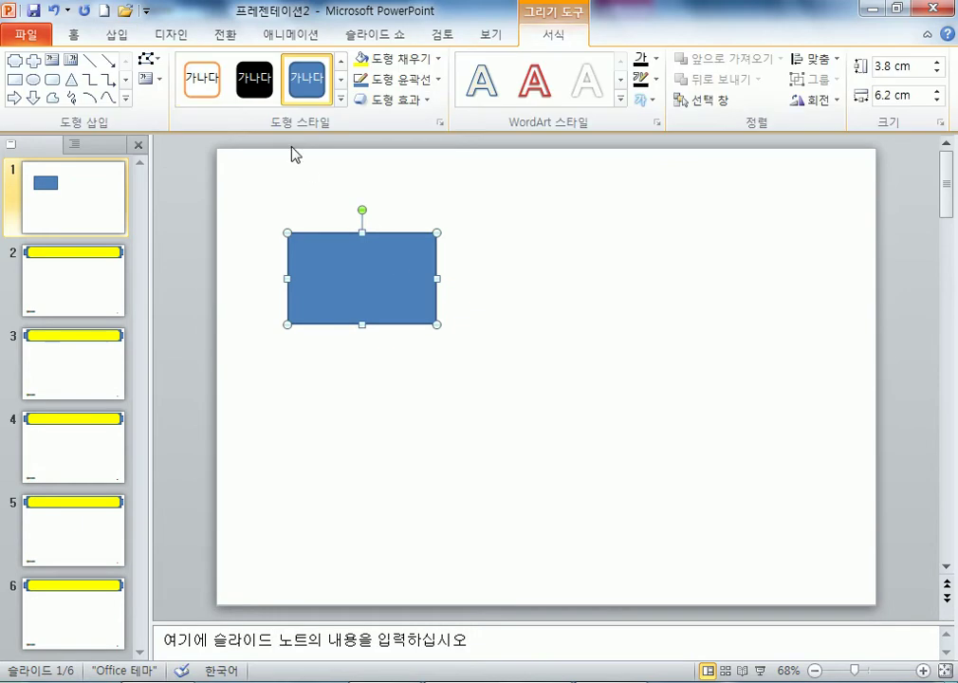
pyautogui.click(149, 59)
pyautogui.click(182, 104)
pyautogui.moveTo(374, 294); pyautogui.dragTo(509, 317)
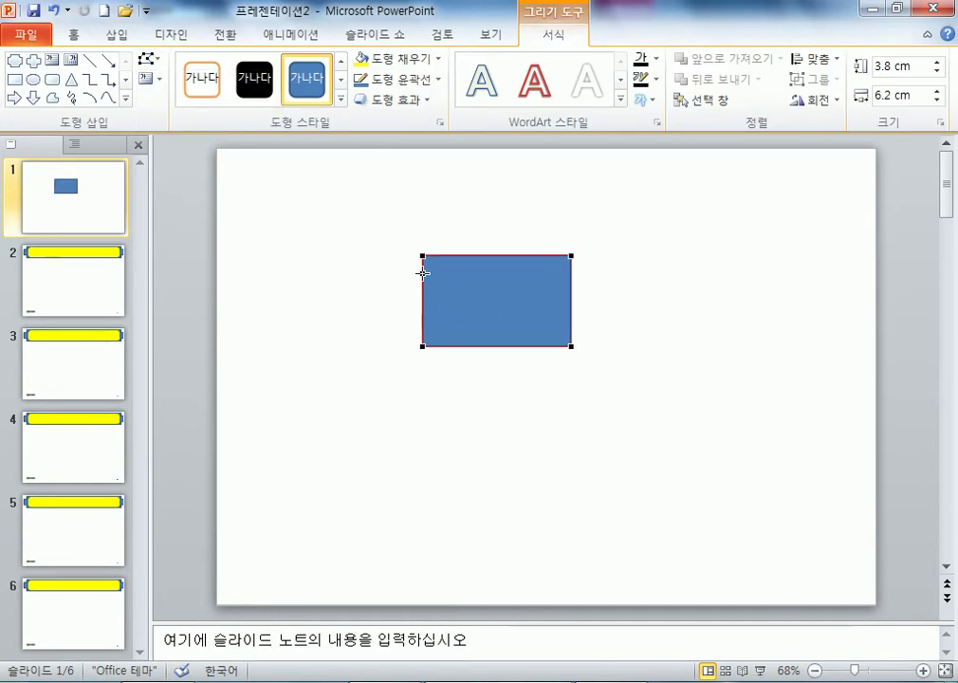
pyautogui.moveTo(423, 273)
pyautogui.mouseDown()
pyautogui.moveTo(441, 273)
pyautogui.moveTo(423, 272)
pyautogui.mouseUp()
pyautogui.moveTo(423, 325); pyautogui.dragTo(415, 339)
pyautogui.hotkey('ctrl', 'z')
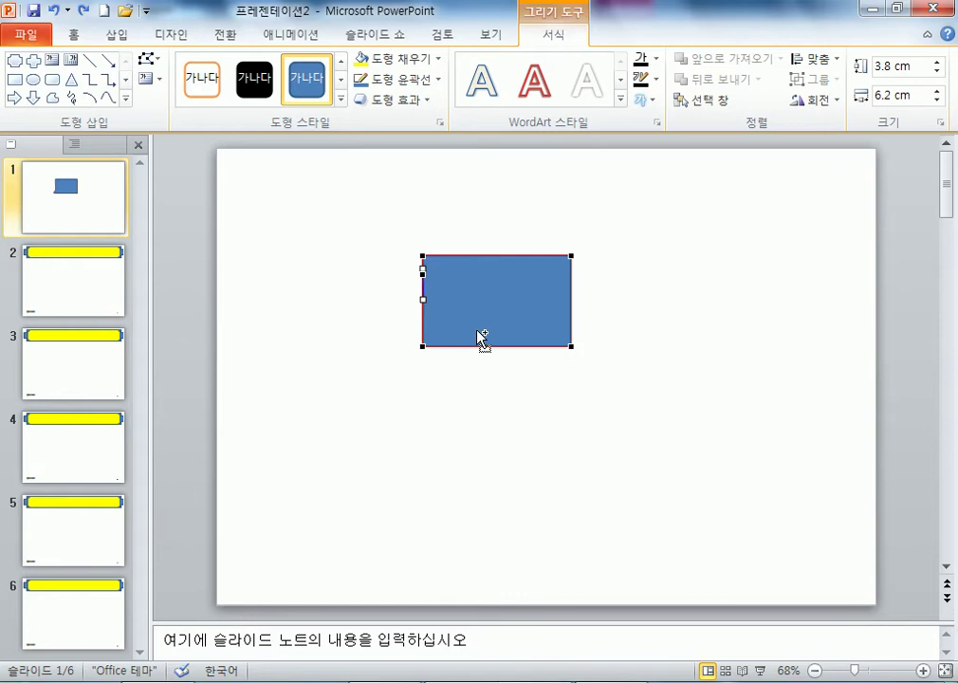
pyautogui.rightClick(423, 328)
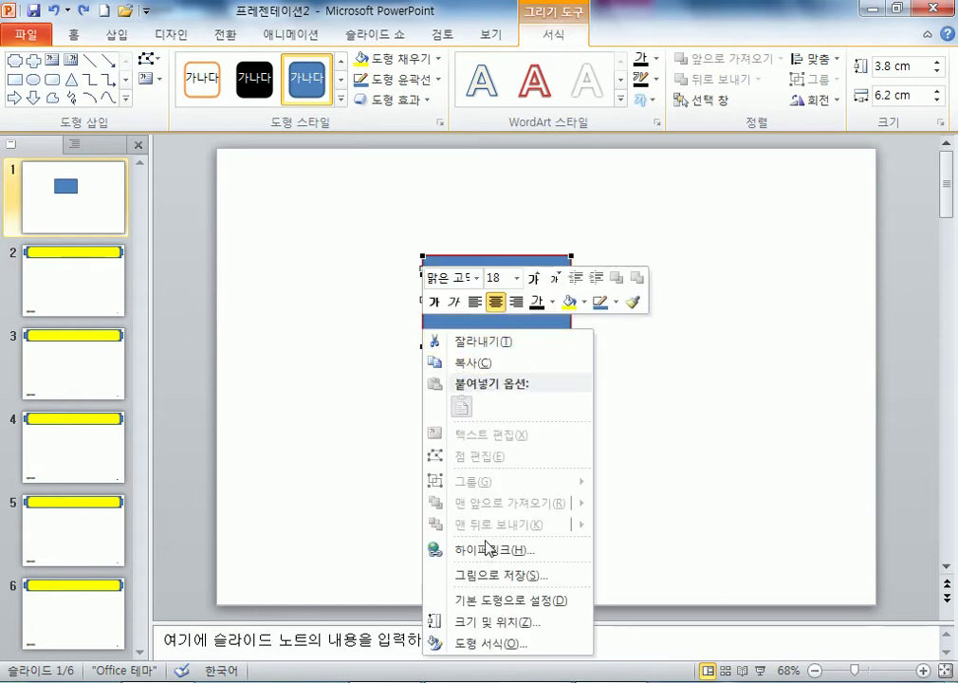
pyautogui.press('Escape')
pyautogui.click(147, 59)
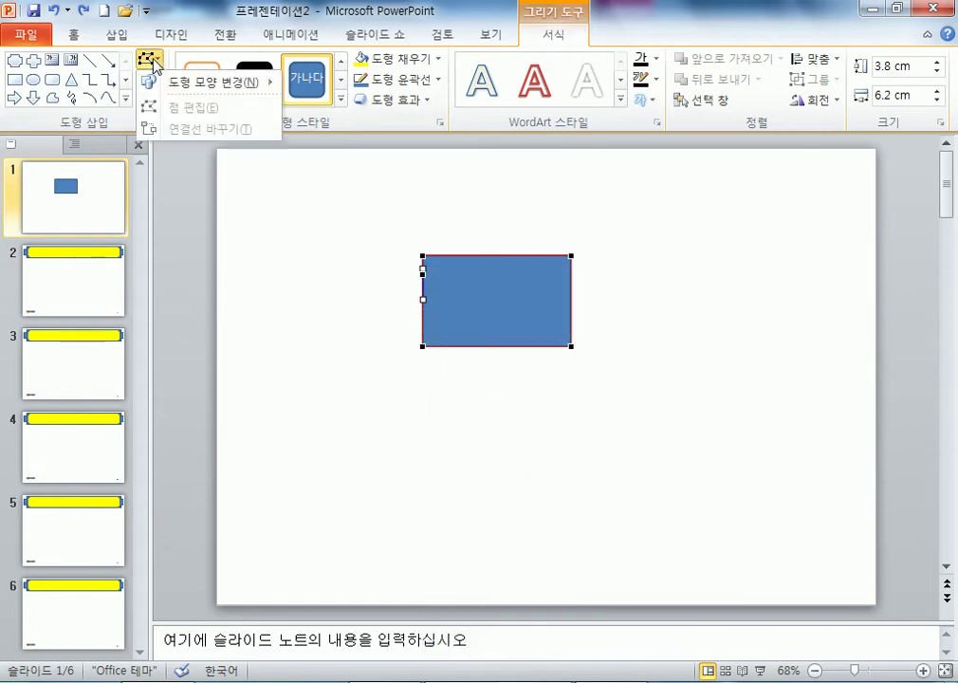
pyautogui.click(423, 331)
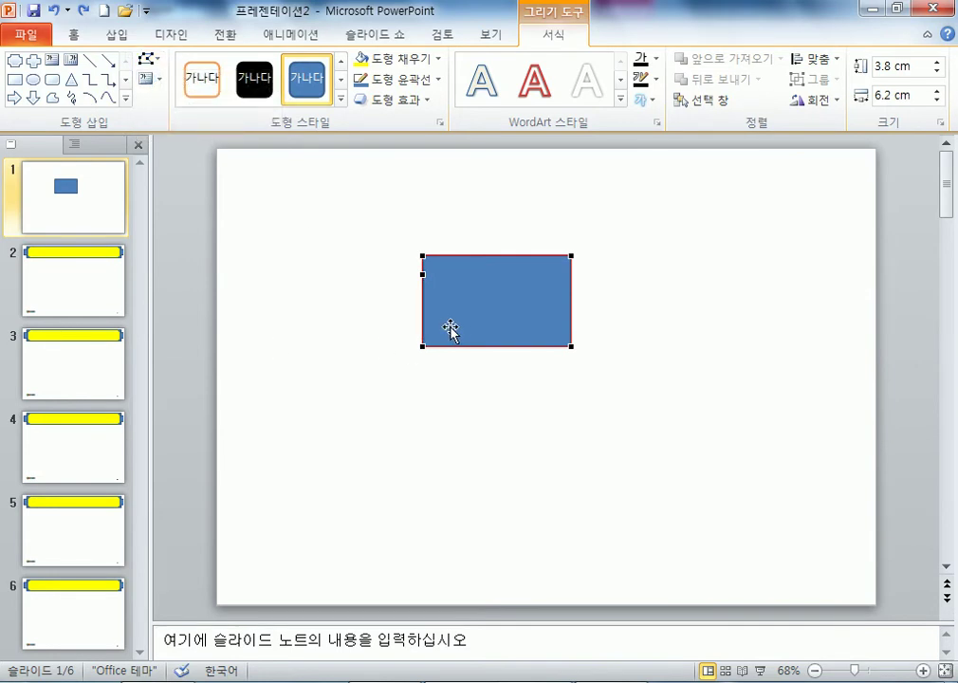
# Add an edit point low on the rectangle's left edge and shape the segment between the two points into an inward notch
pyautogui.rightClick(423, 327)
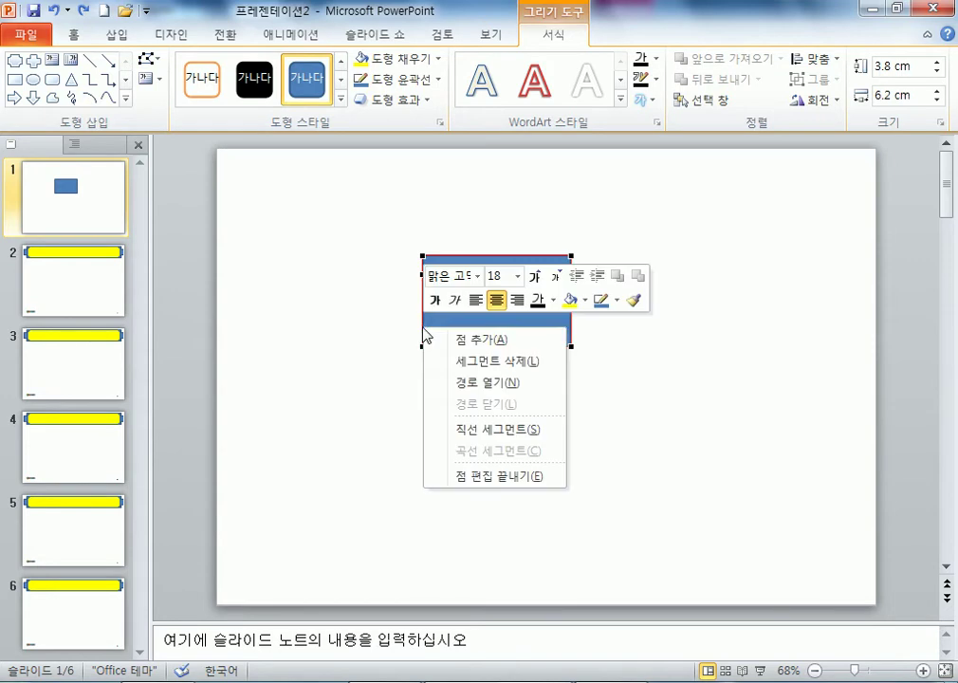
pyautogui.click(461, 342)
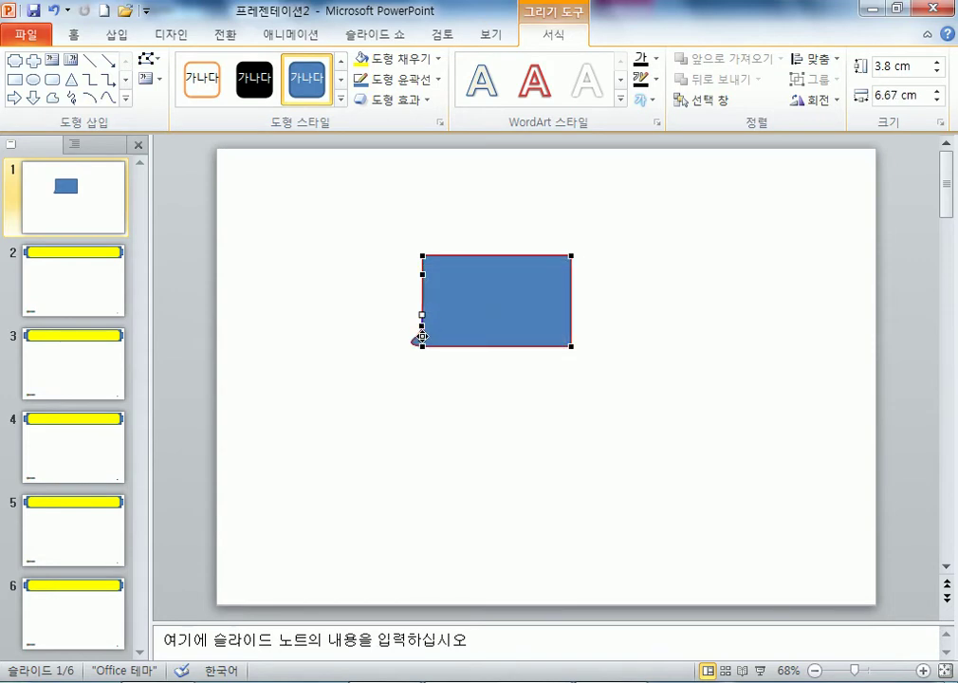
pyautogui.moveTo(423, 300); pyautogui.dragTo(469, 301)
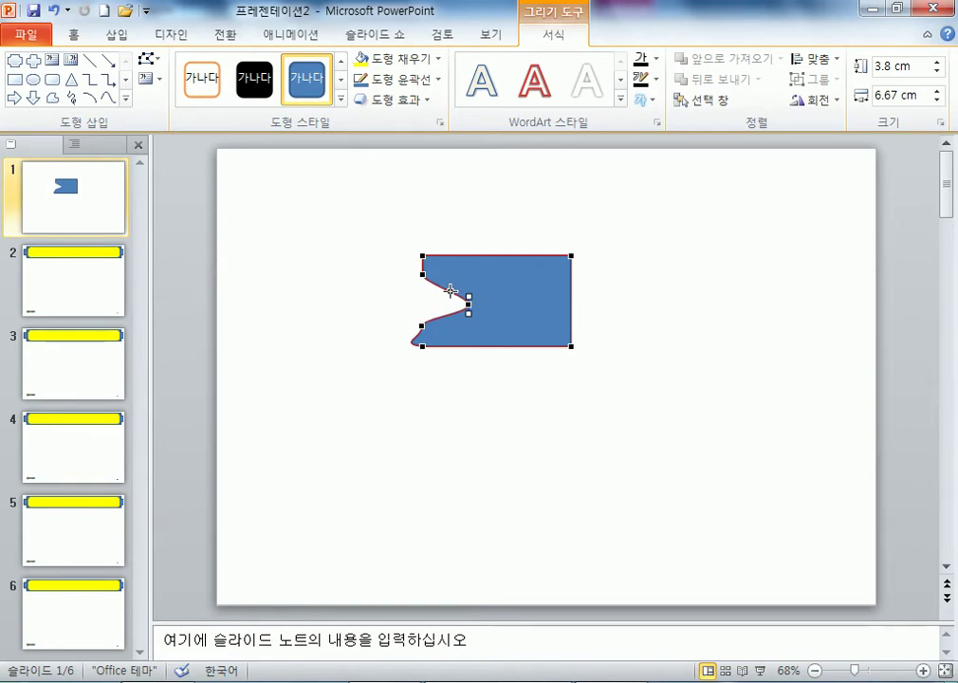
pyautogui.rightClick(453, 293)
pyautogui.click(466, 302)
pyautogui.moveTo(434, 278); pyautogui.dragTo(446, 324)
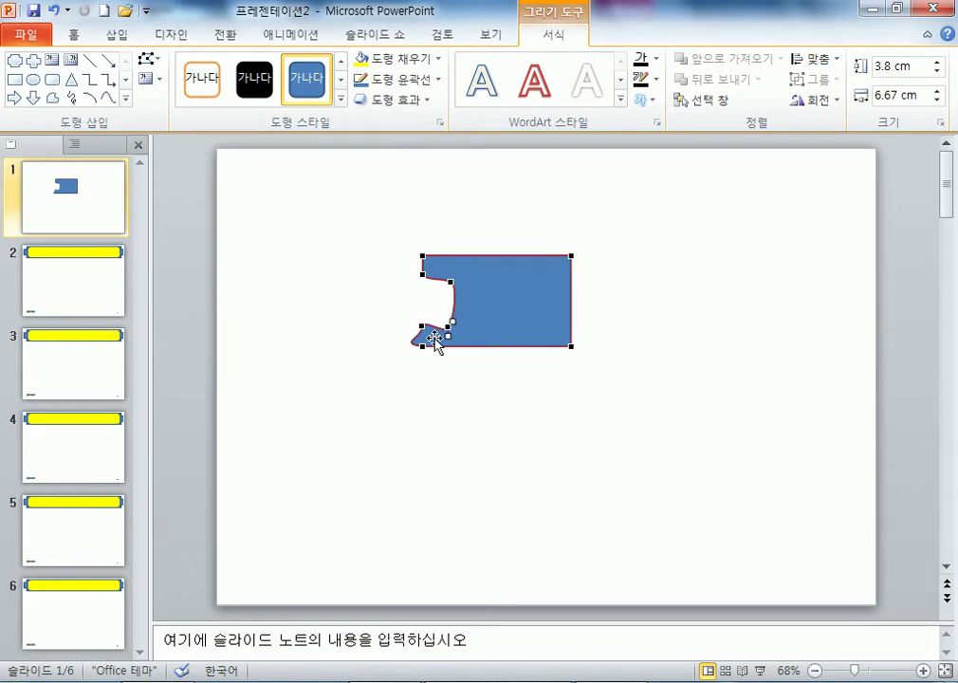
# Straighten the bulging lower-left corner of the shape and adjust the inner points of the left notch
pyautogui.click(423, 346)
pyautogui.keyDown('ctrl'); pyautogui.click(411, 339); pyautogui.keyUp('ctrl')
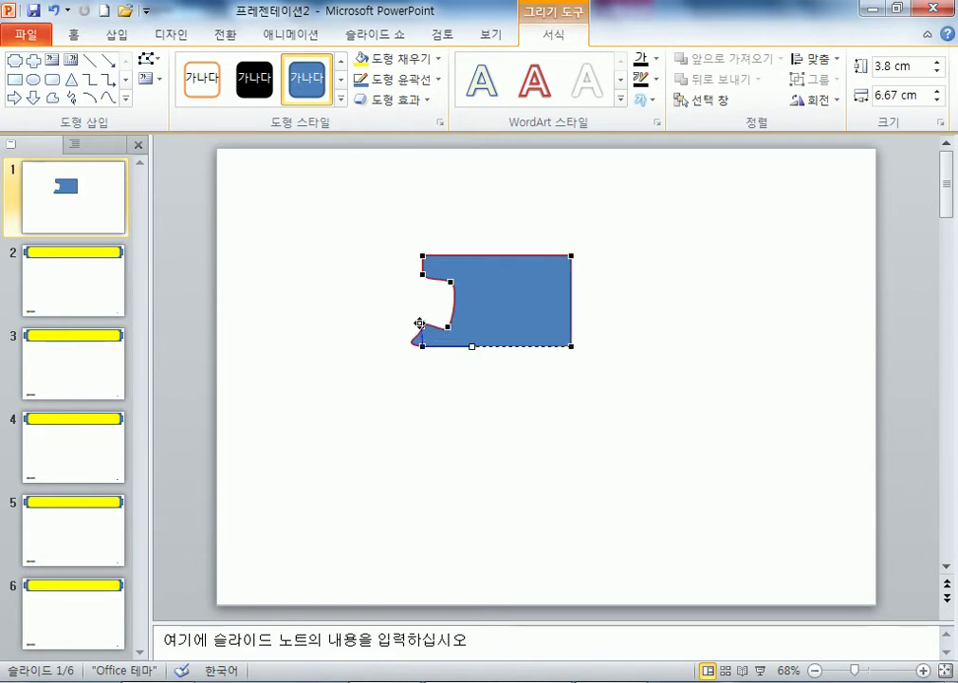
pyautogui.click(471, 348)
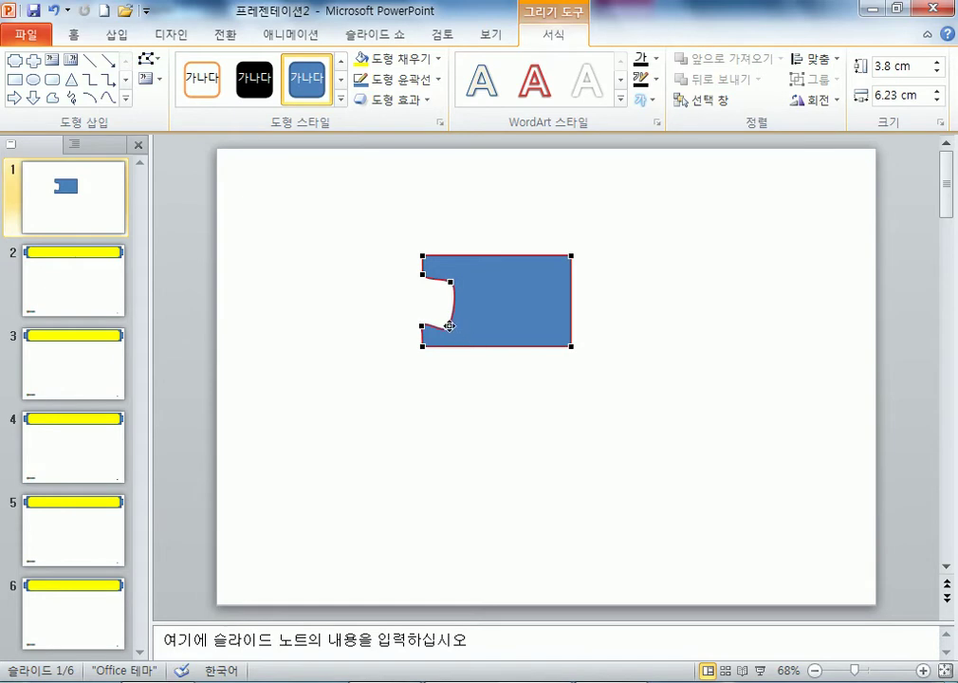
pyautogui.click(449, 325)
pyautogui.moveTo(450, 282)
pyautogui.mouseDown()
pyautogui.moveTo(439, 284)
pyautogui.moveTo(446, 276)
pyautogui.mouseUp()
# Finish point editing and enlarge the notched shape to about 8.2 cm high and 14.72 cm wide, placed in the slide's upper left area
pyautogui.click(474, 409)
pyautogui.moveTo(488, 309); pyautogui.dragTo(414, 301)
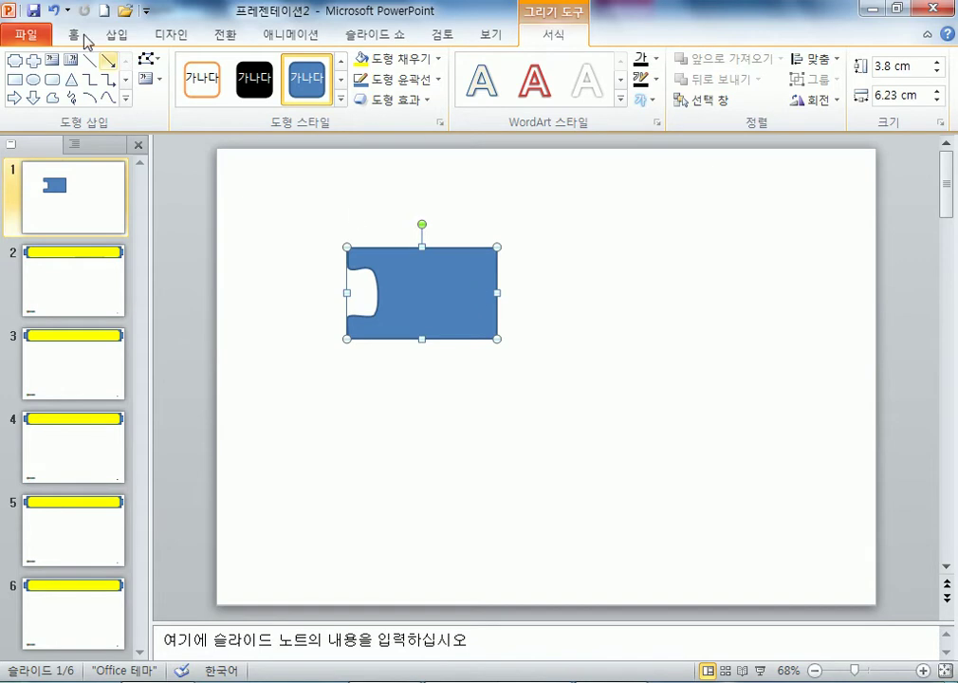
pyautogui.moveTo(492, 341); pyautogui.dragTo(699, 442)
pyautogui.moveTo(538, 383); pyautogui.dragTo(483, 359)
# Add two edit points on the shape's right edge, level with the ends of the left notch
pyautogui.click(147, 59)
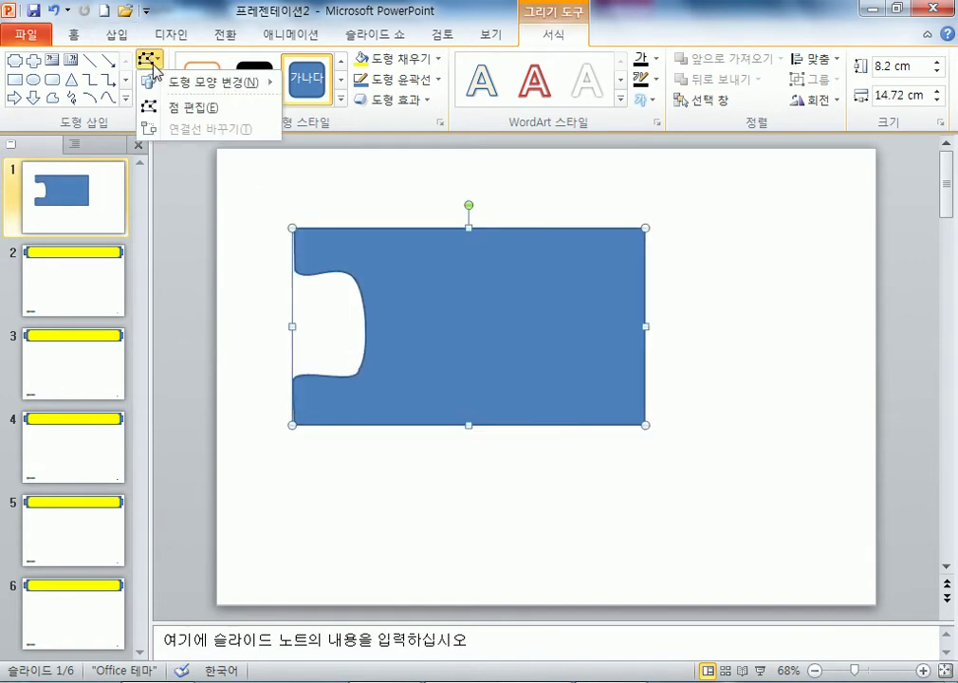
pyautogui.click(156, 102)
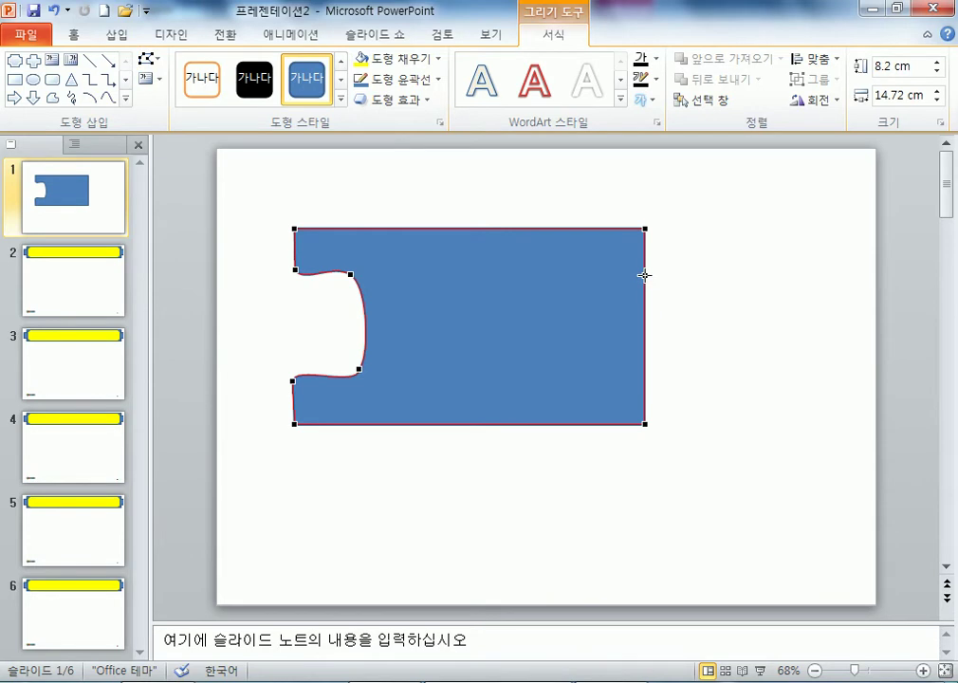
pyautogui.rightClick(644, 275)
pyautogui.click(675, 286)
pyautogui.rightClick(645, 378)
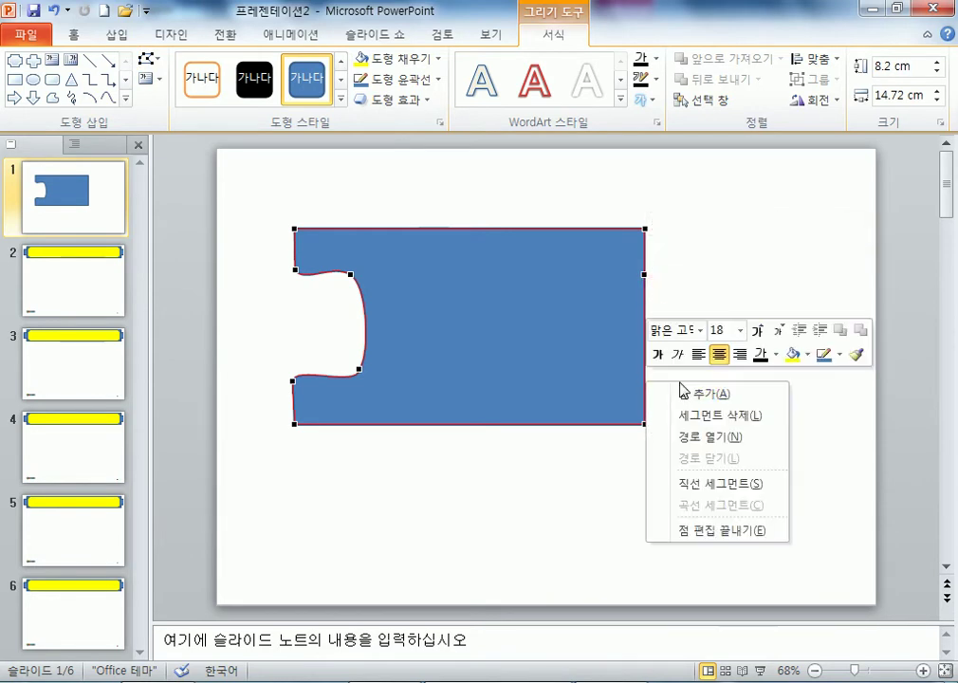
pyautogui.click(687, 392)
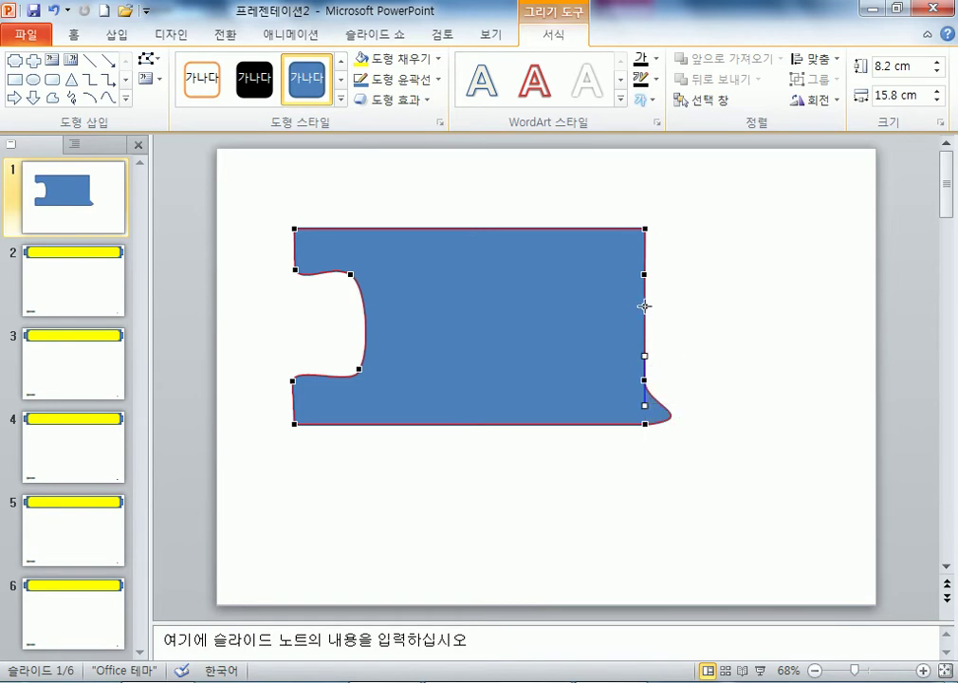
# Add two more points between them, pull them inward into a matching right notch and straighten the bulging lower-right corner
pyautogui.rightClick(645, 306)
pyautogui.click(691, 324)
pyautogui.moveTo(643, 305); pyautogui.dragTo(570, 290)
pyautogui.rightClick(620, 348)
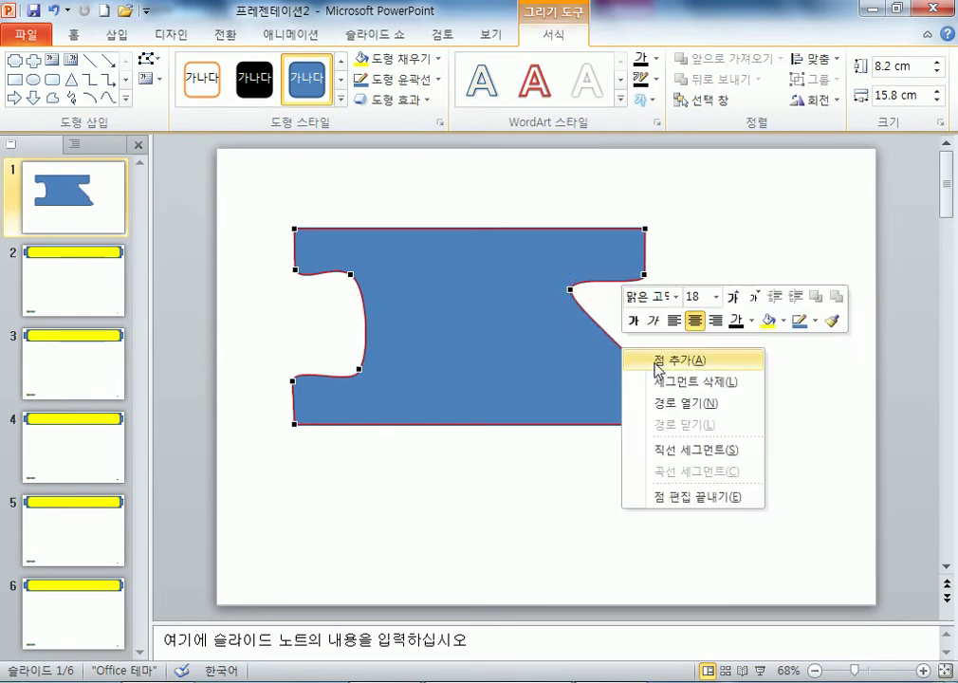
pyautogui.click(648, 360)
pyautogui.moveTo(601, 353); pyautogui.dragTo(555, 366)
pyautogui.moveTo(644, 426); pyautogui.dragTo(646, 380)
pyautogui.moveTo(554, 366)
pyautogui.mouseDown()
pyautogui.moveTo(577, 380)
pyautogui.moveTo(571, 369)
pyautogui.mouseUp()
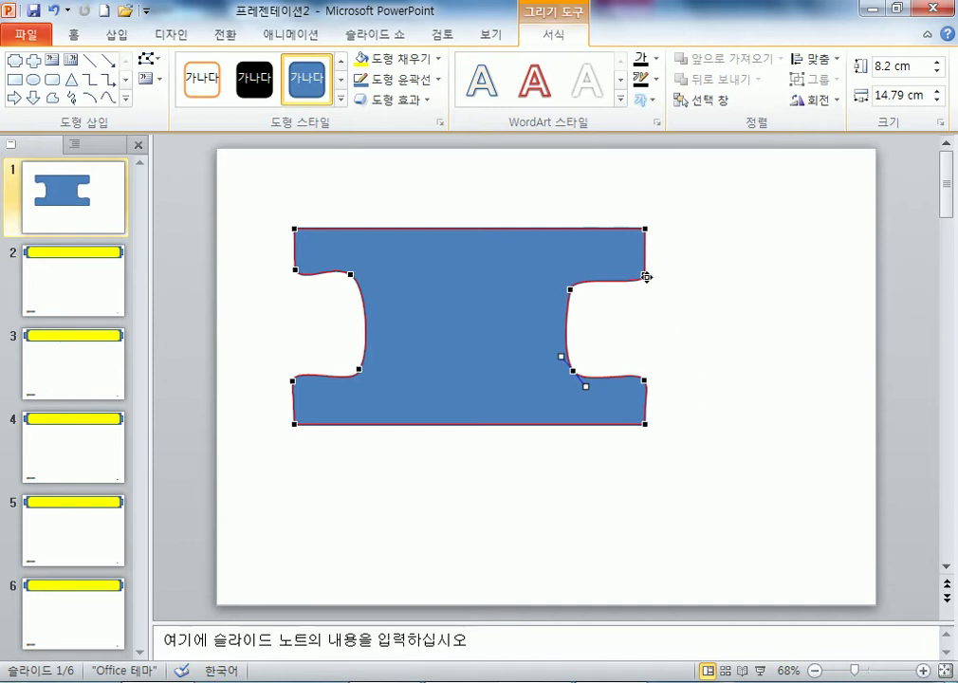
# Make both side notches shallower by moving their inner points outward
pyautogui.click(293, 381)
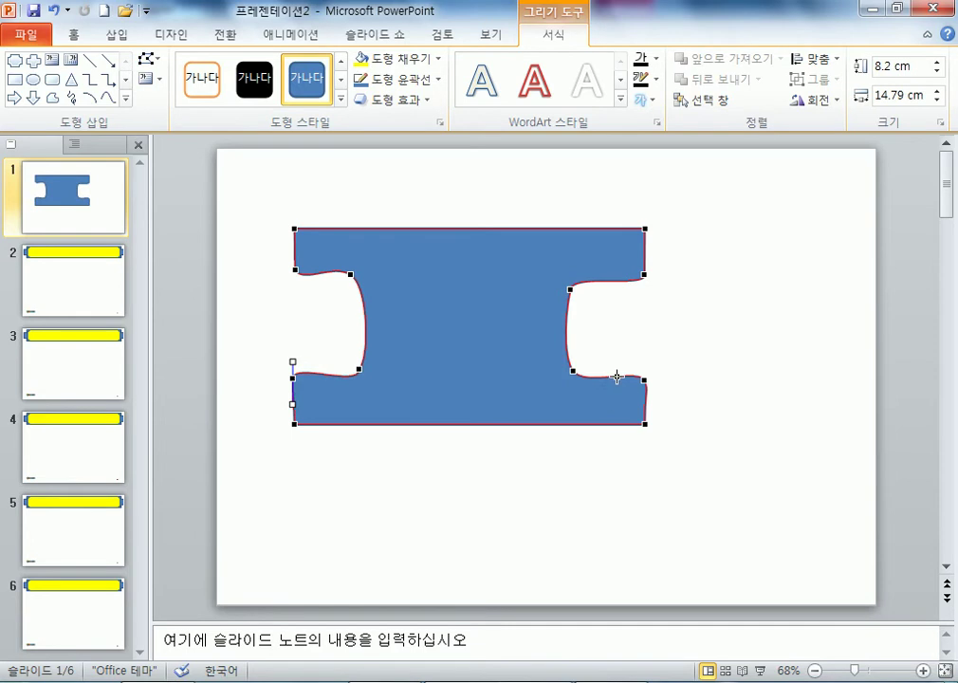
pyautogui.moveTo(569, 289); pyautogui.dragTo(597, 285)
pyautogui.moveTo(573, 370); pyautogui.dragTo(599, 371)
pyautogui.moveTo(357, 371); pyautogui.dragTo(343, 368)
pyautogui.moveTo(350, 274); pyautogui.dragTo(339, 275)
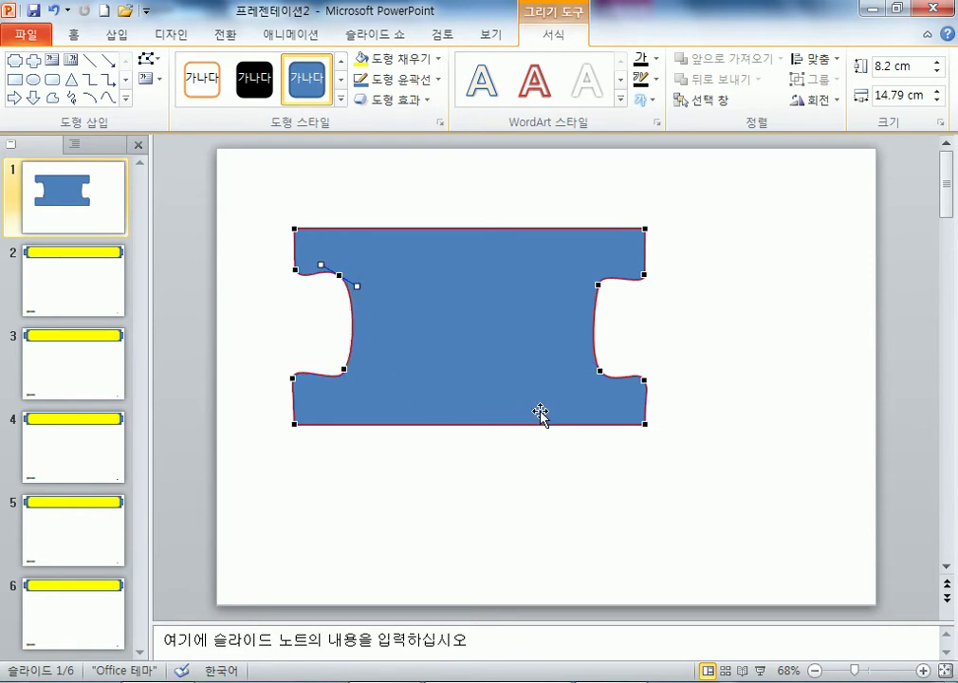
# Leave point editing and compare the notched shape with the cover design sample in the exam sheet
pyautogui.hotkey('alt', 'Tab')
pyautogui.hotkey('alt', 'Tab')
pyautogui.click(762, 409)
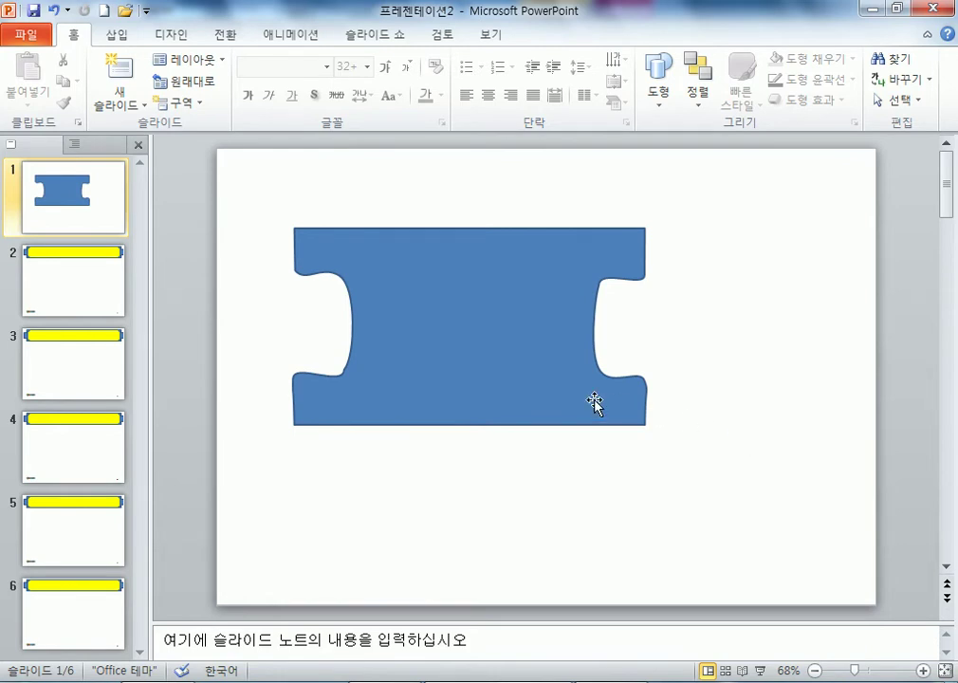
pyautogui.hotkey('alt', 'Tab')
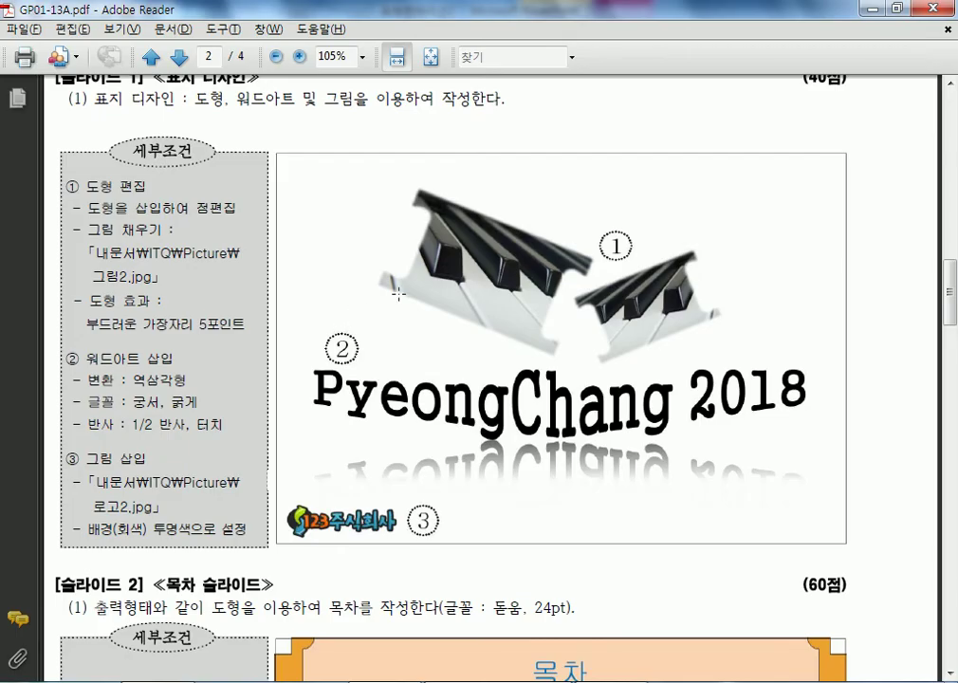
pyautogui.hotkey('alt', 'Tab')
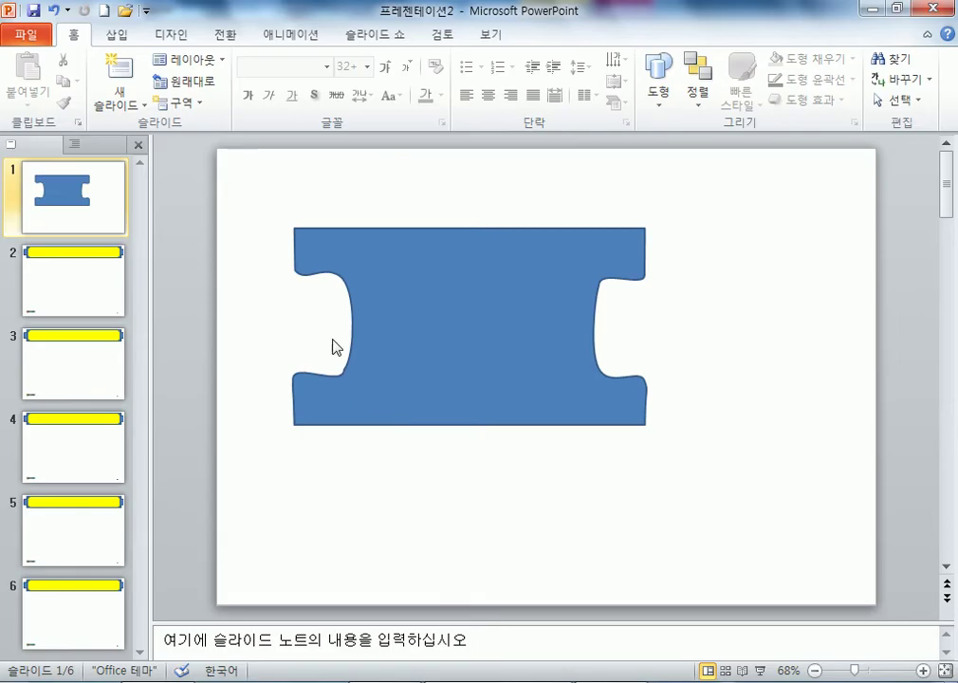
pyautogui.hotkey('alt', 'Tab')
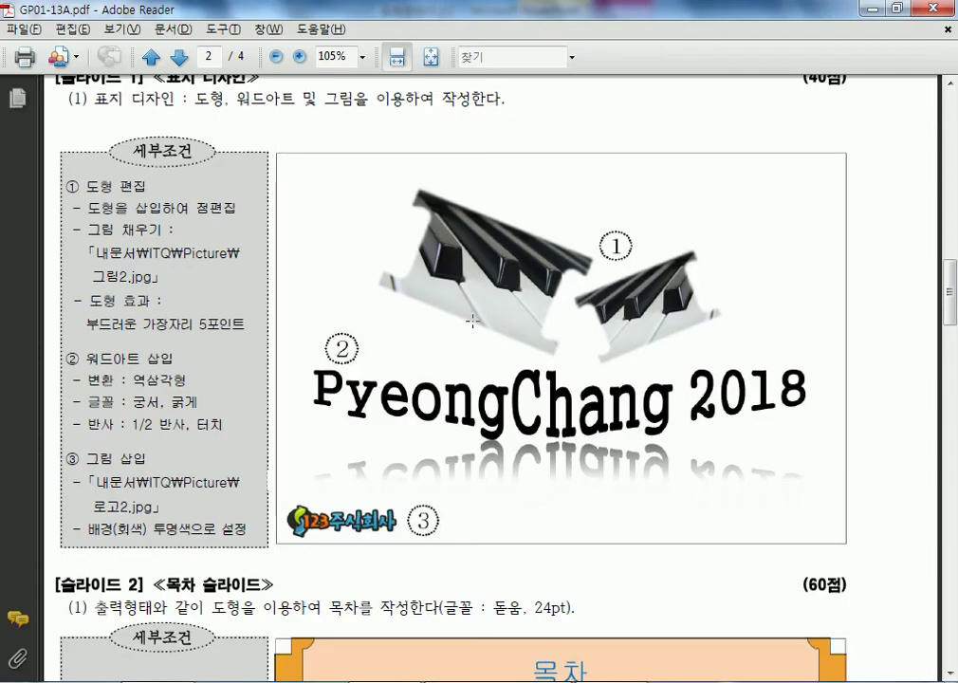
pyautogui.hotkey('alt', 'Tab')
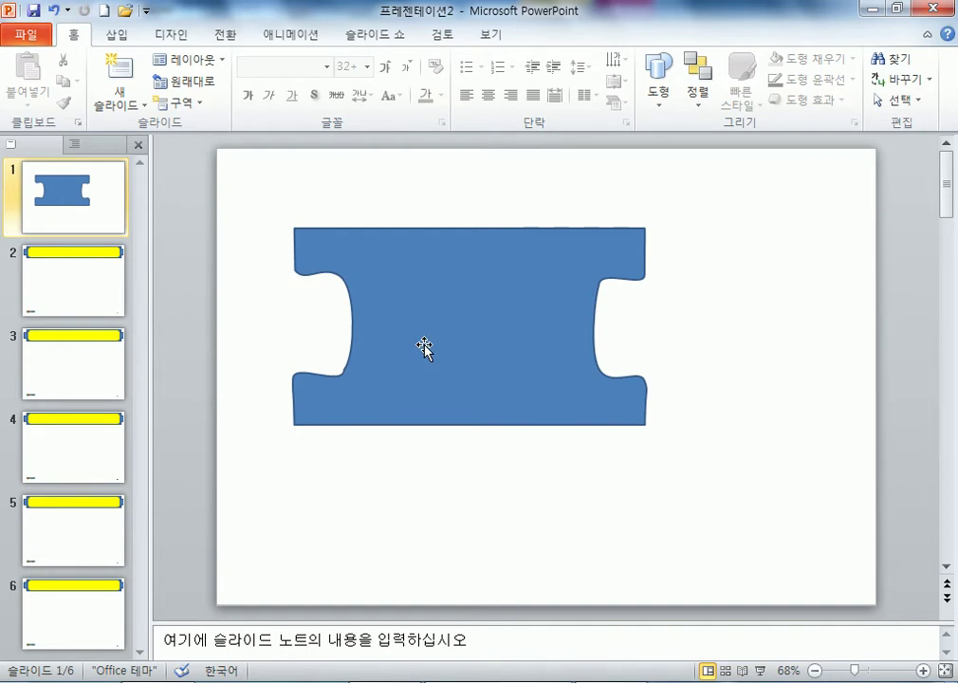
# Shrink the notched shape to about 4.1 cm high and 8 cm wide and place it in the upper left of slide 1
pyautogui.moveTo(424, 347)
pyautogui.mouseDown()
pyautogui.moveTo(598, 438)
pyautogui.moveTo(599, 472)
pyautogui.mouseUp()
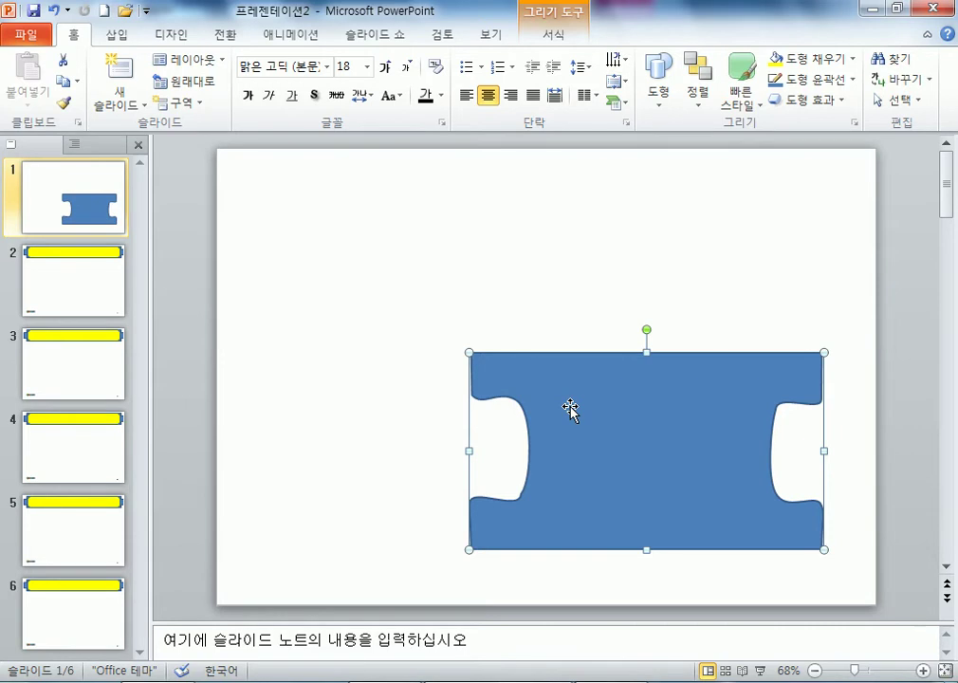
pyautogui.moveTo(618, 458)
pyautogui.mouseDown()
pyautogui.moveTo(479, 419)
pyautogui.moveTo(463, 359)
pyautogui.mouseUp()
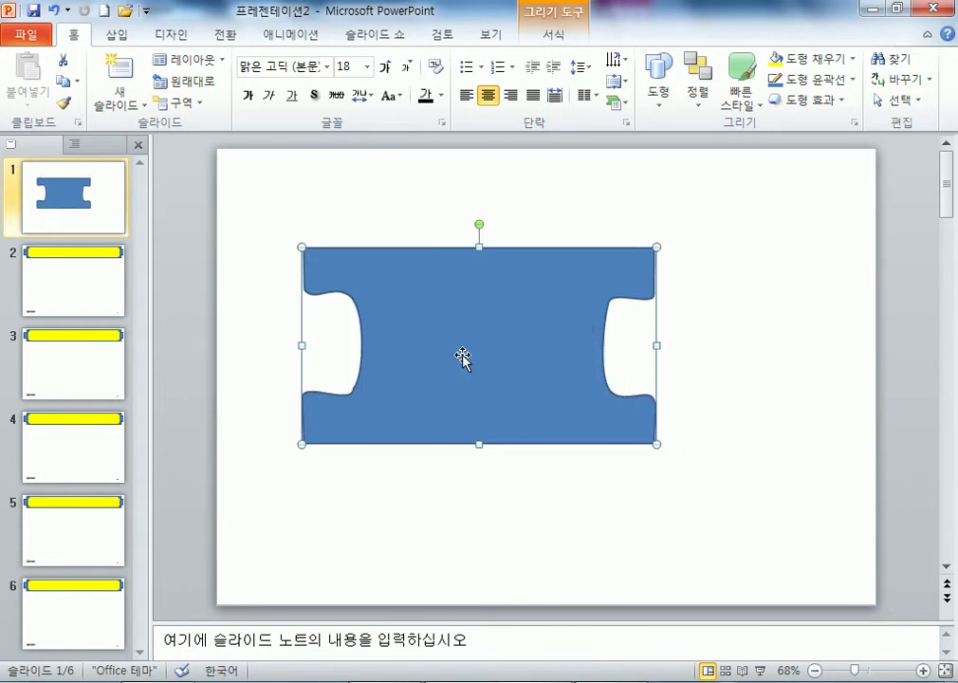
pyautogui.doubleClick(430, 322)
pyautogui.moveTo(656, 247); pyautogui.dragTo(492, 344)
pyautogui.moveTo(432, 371); pyautogui.dragTo(423, 278)
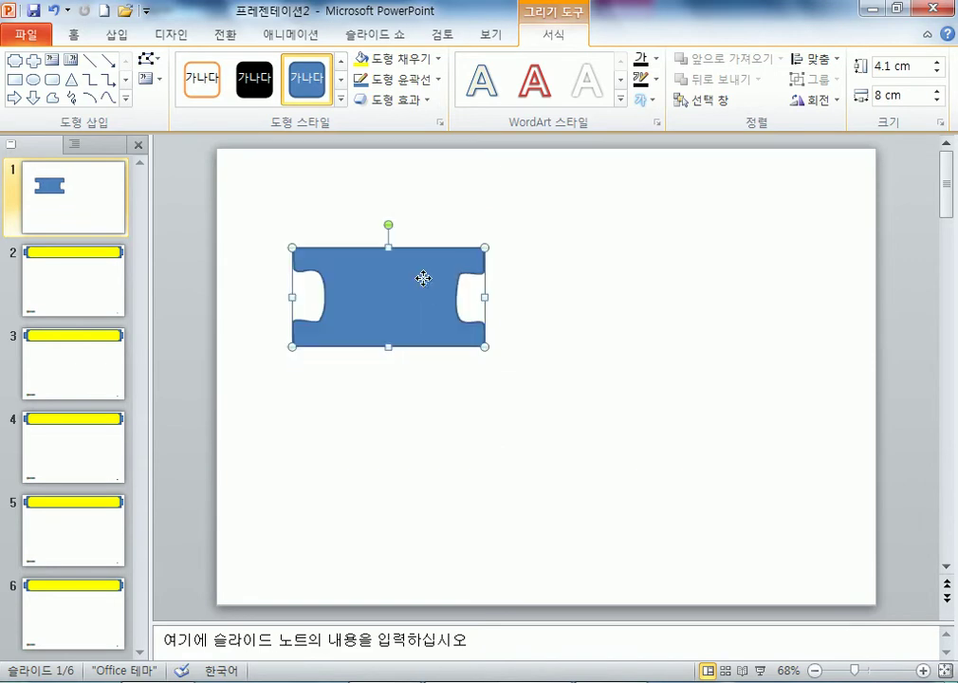
# Fill the notched shape with the piano-key picture 그림2.jpg
pyautogui.click(398, 59)
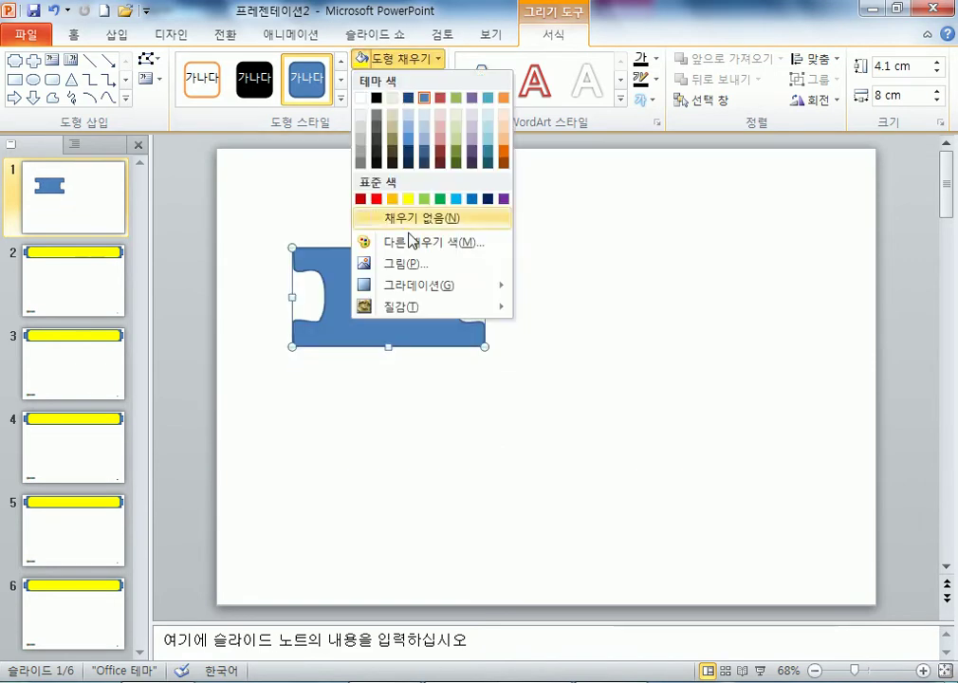
pyautogui.click(410, 267)
pyautogui.click(398, 224)
pyautogui.doubleClick(398, 225)
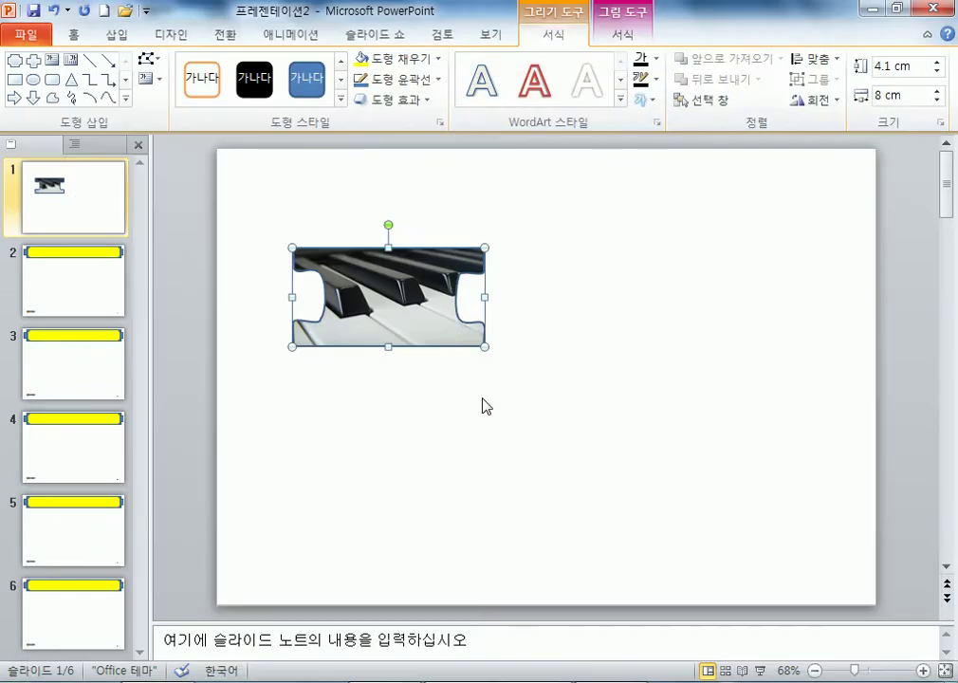
# Check the cover's detailed conditions in the exam sheet and apply a 5-point soft edge (부드러운 가장자리) to the picture-filled shape
pyautogui.hotkey('alt', 'Tab')
pyautogui.scroll(5, 231, 190)
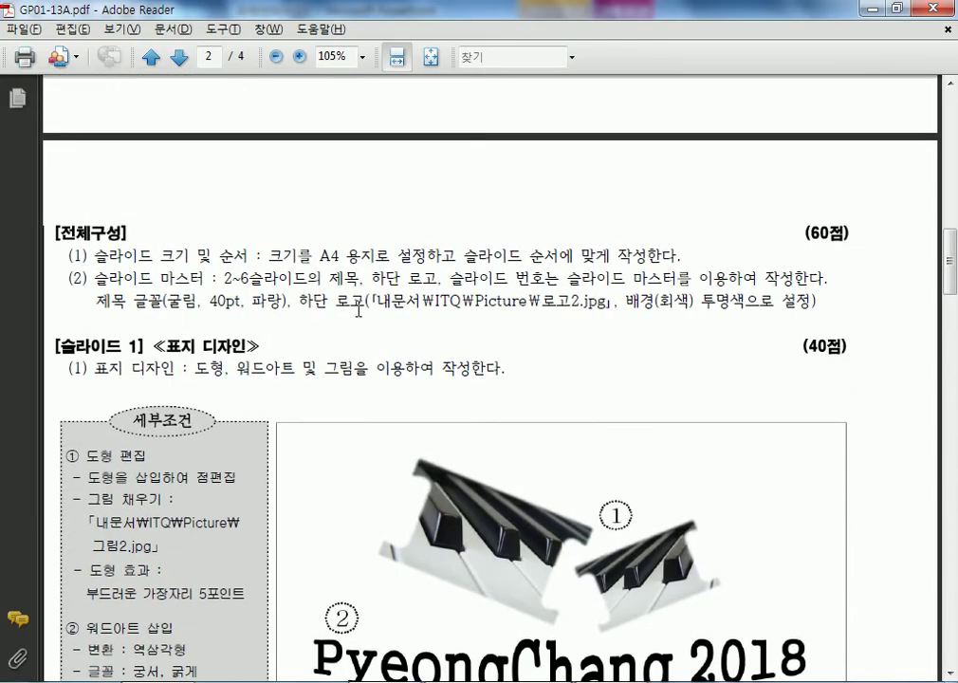
pyautogui.scroll(-4, 285, 381)
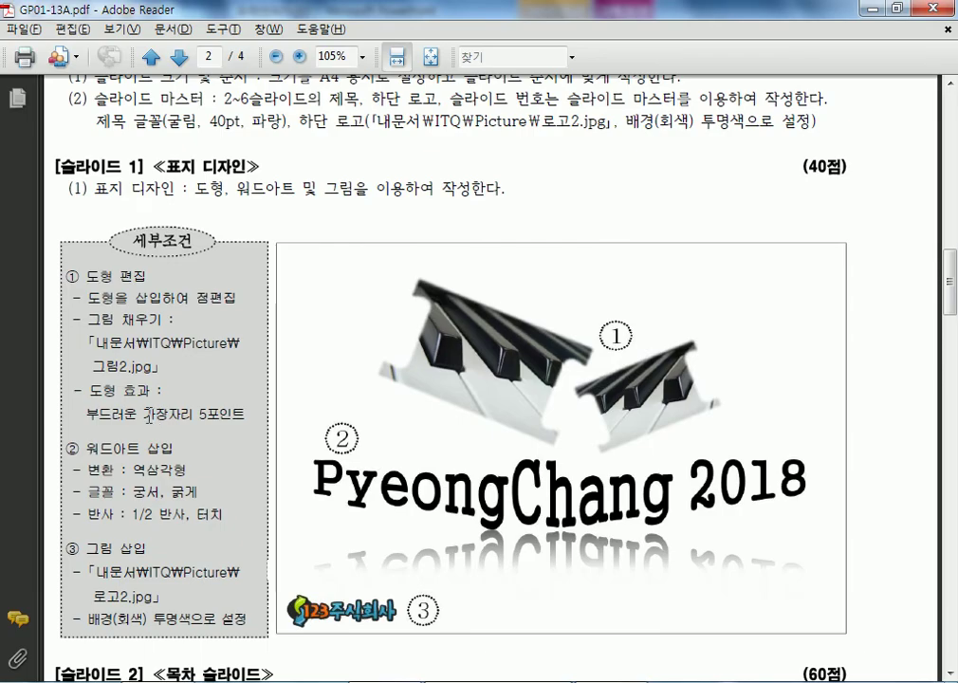
pyautogui.hotkey('alt', 'Tab')
pyautogui.click(418, 101)
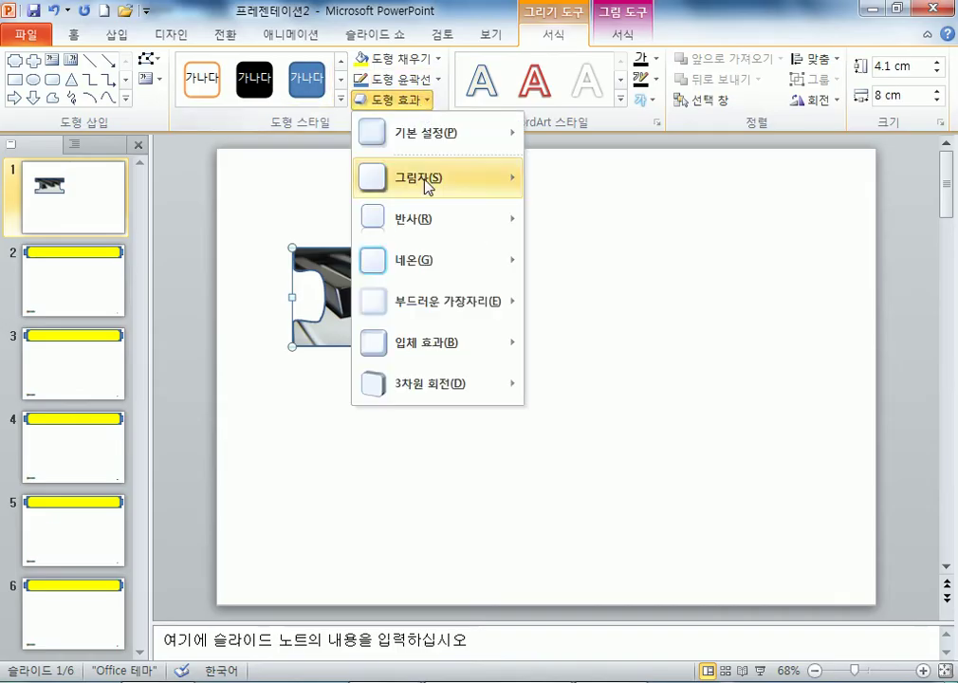
pyautogui.moveTo(432, 299)
pyautogui.click(616, 439)
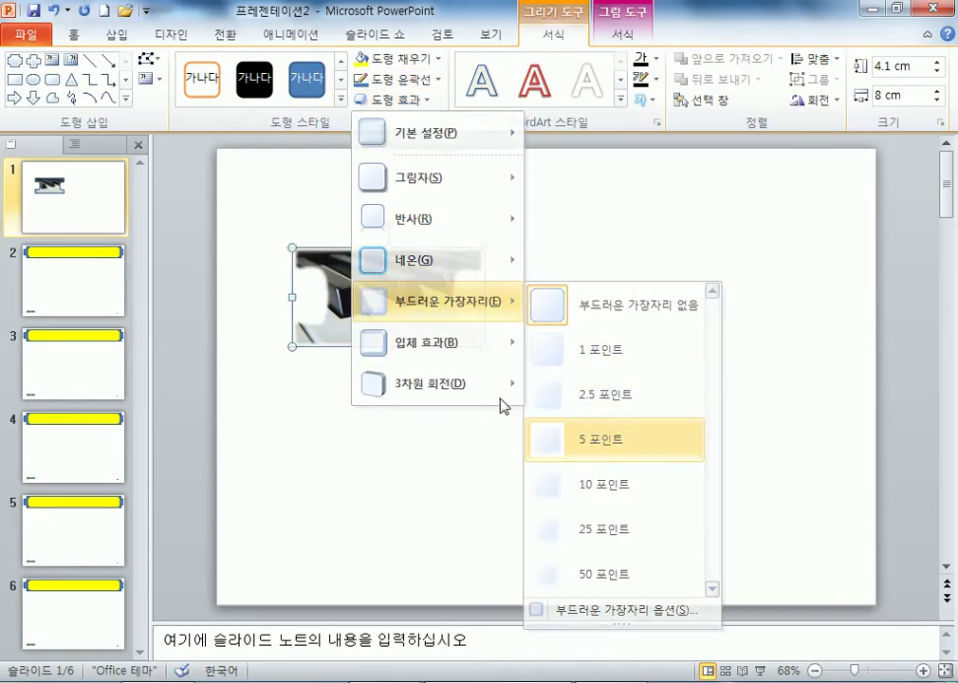
# Duplicate the picture-filled shape to its right and shrink the copy to about 2.78 cm high and 4.8 cm wide
pyautogui.moveTo(392, 311); pyautogui.dragTo(626, 313)
pyautogui.moveTo(718, 347); pyautogui.dragTo(667, 343)
# Tilt the large piano-key shape clockwise and the small copy counterclockwise, following the cover sample in the exam sheet
pyautogui.moveTo(360, 252); pyautogui.dragTo(446, 301)
pyautogui.hotkey('alt', 'Tab')
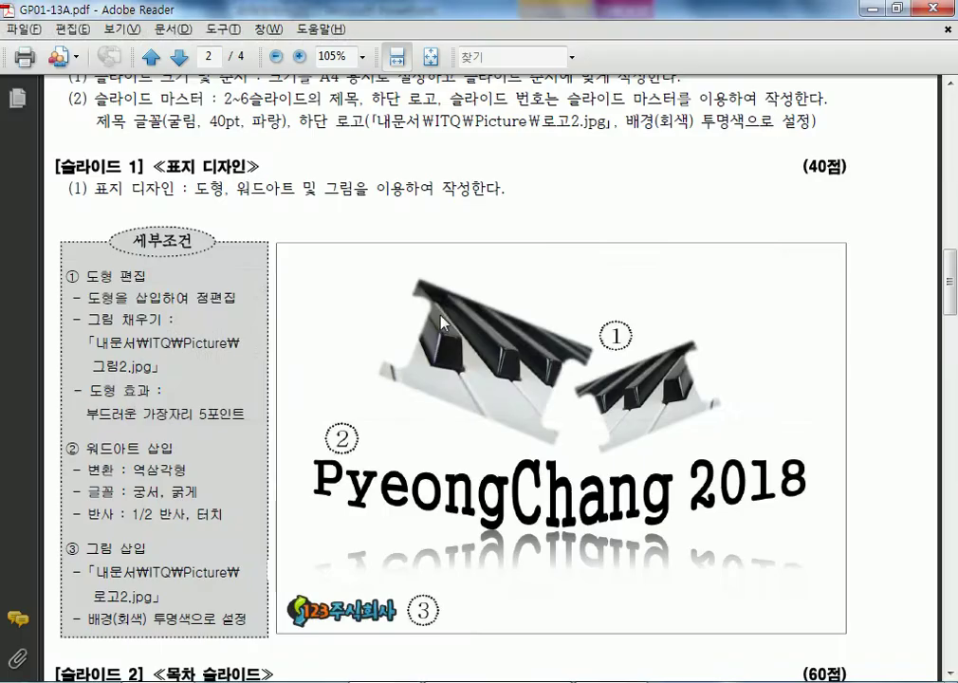
pyautogui.hotkey('alt', 'Tab')
pyautogui.moveTo(443, 231); pyautogui.dragTo(471, 241)
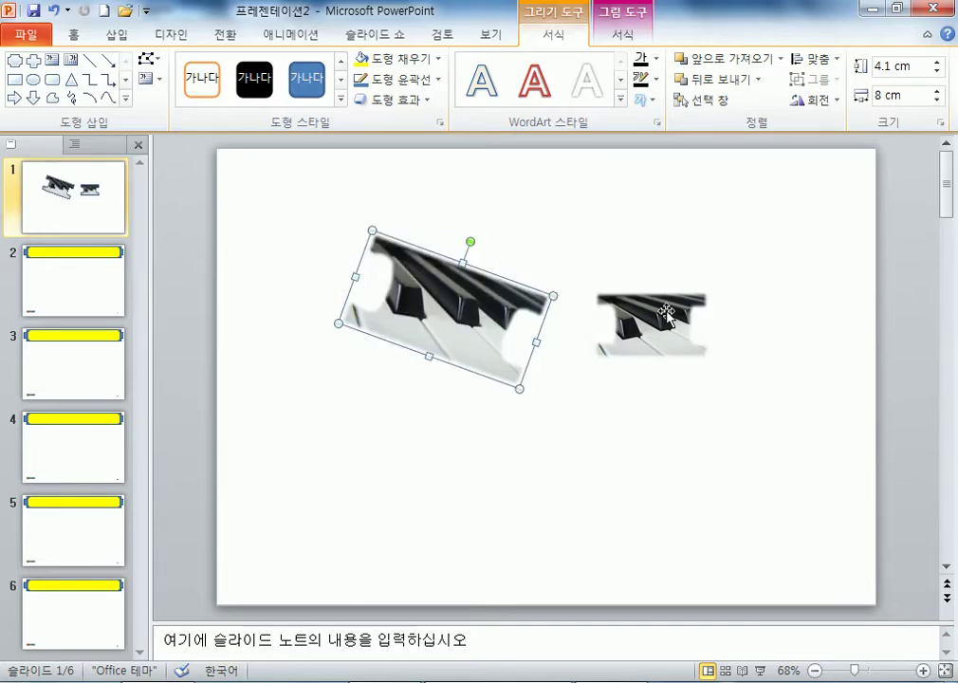
pyautogui.click(667, 313)
pyautogui.moveTo(652, 268); pyautogui.dragTo(617, 259)
pyautogui.click(480, 304)
pyautogui.moveTo(480, 305); pyautogui.dragTo(480, 305)
pyautogui.click(575, 428)
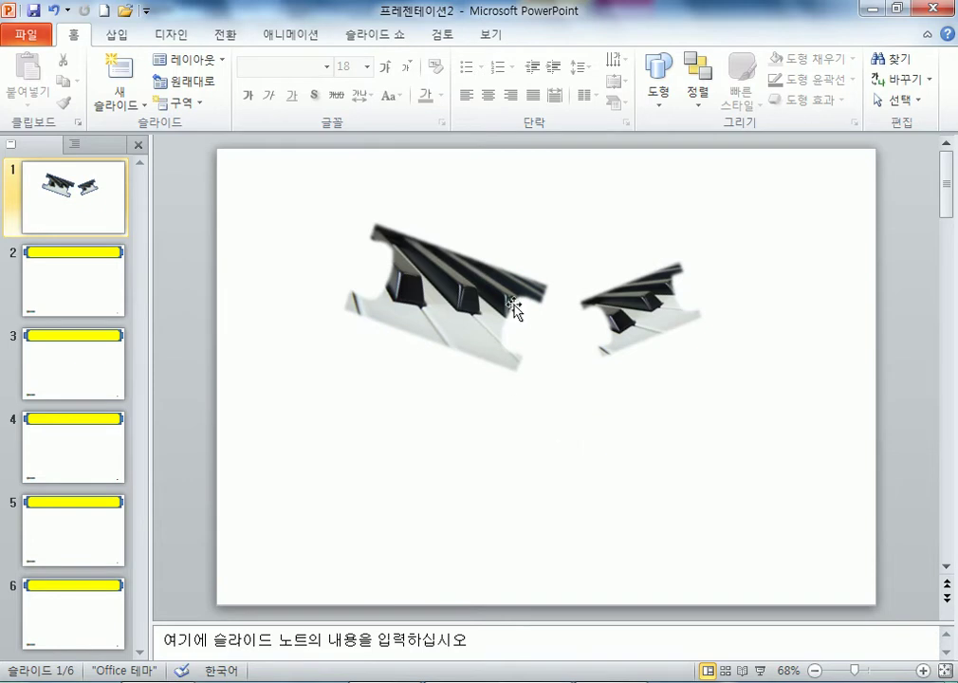
# Compare the shapes with the exam sheet's cover sample, flip the small shape horizontally (좌우 대칭) and tilt it counterclockwise again
pyautogui.hotkey('alt', 'Tab')
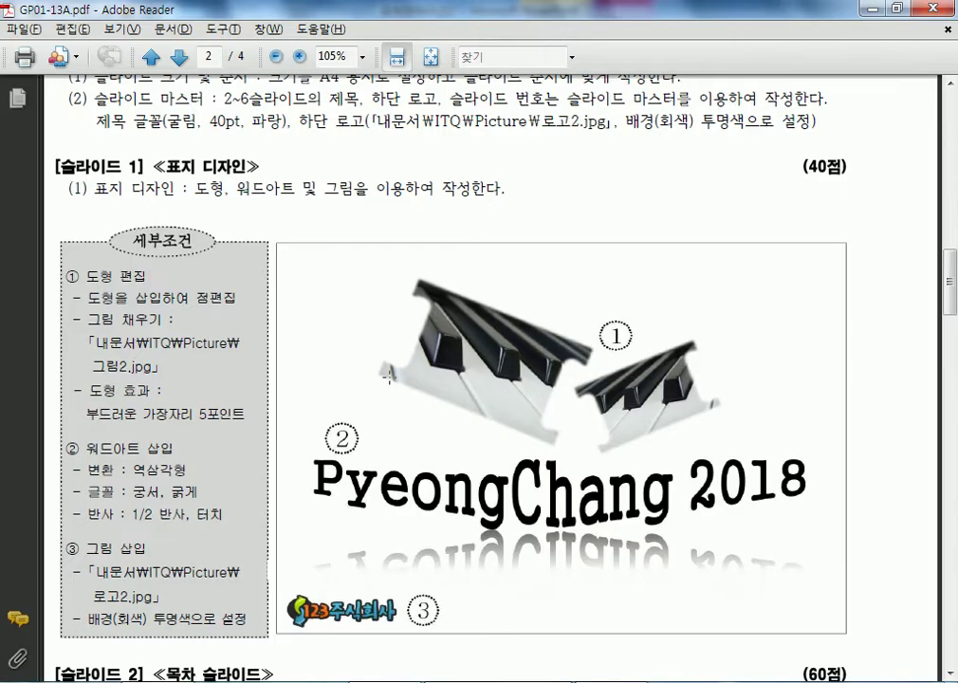
pyautogui.hotkey('alt', 'Tab')
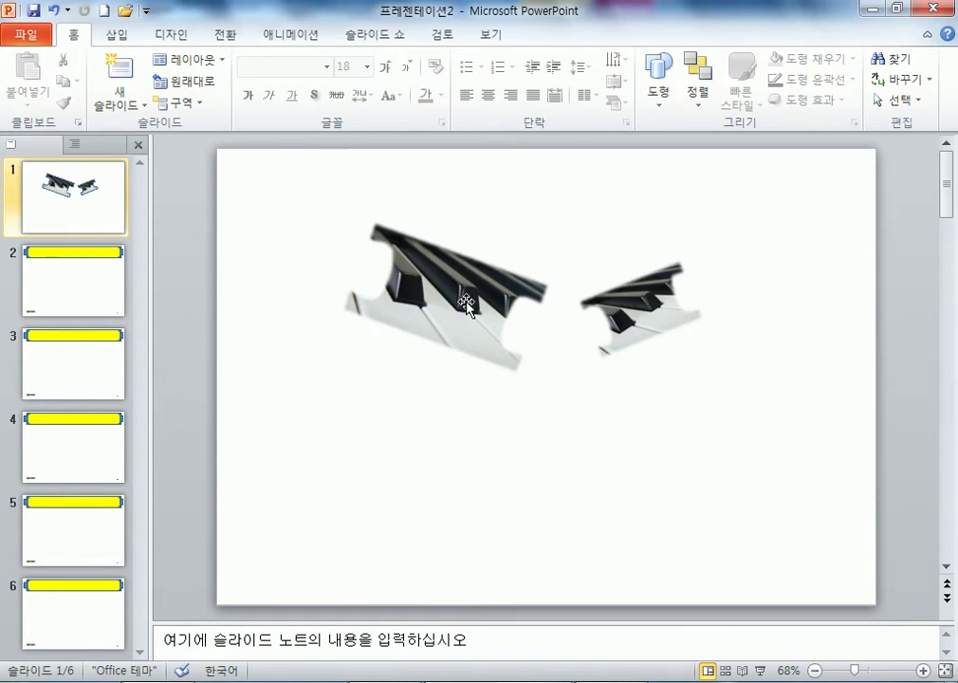
pyautogui.hotkey('alt', 'Tab')
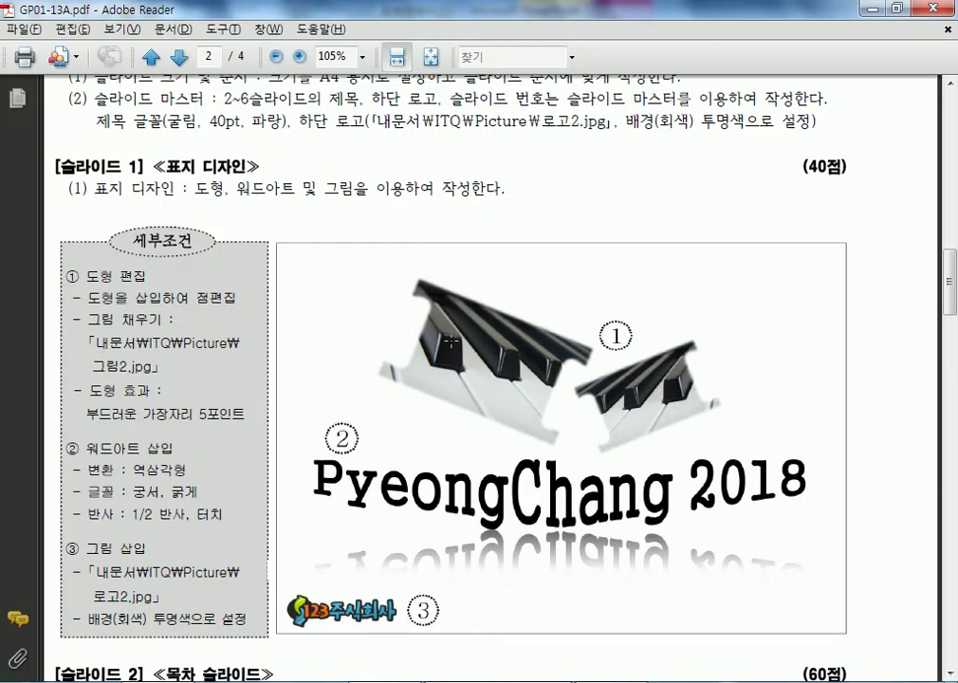
pyautogui.hotkey('alt', 'Tab')
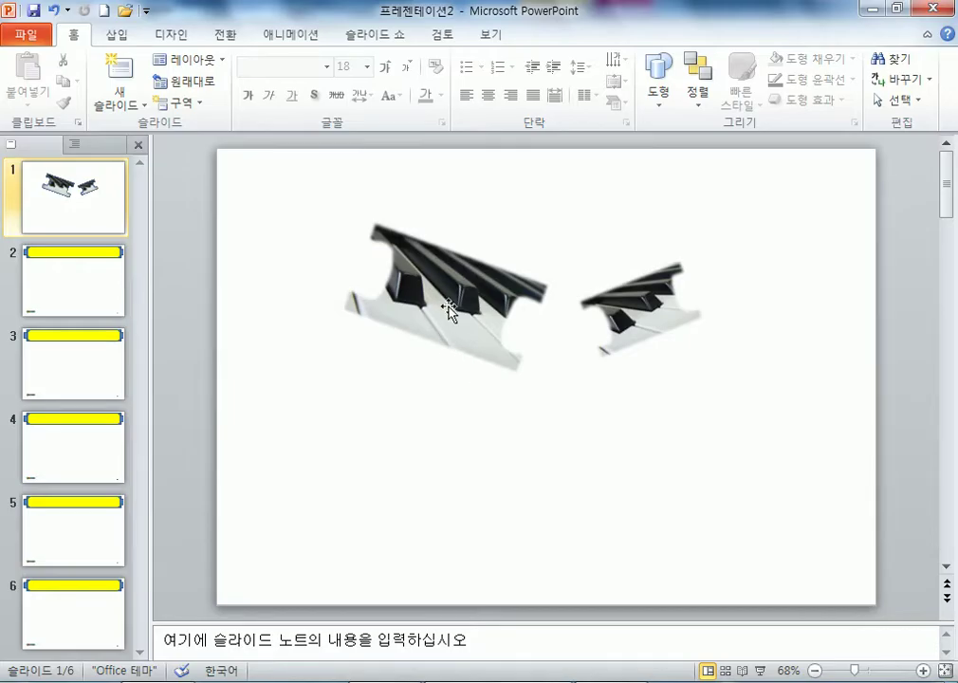
pyautogui.hotkey('alt', 'Tab')
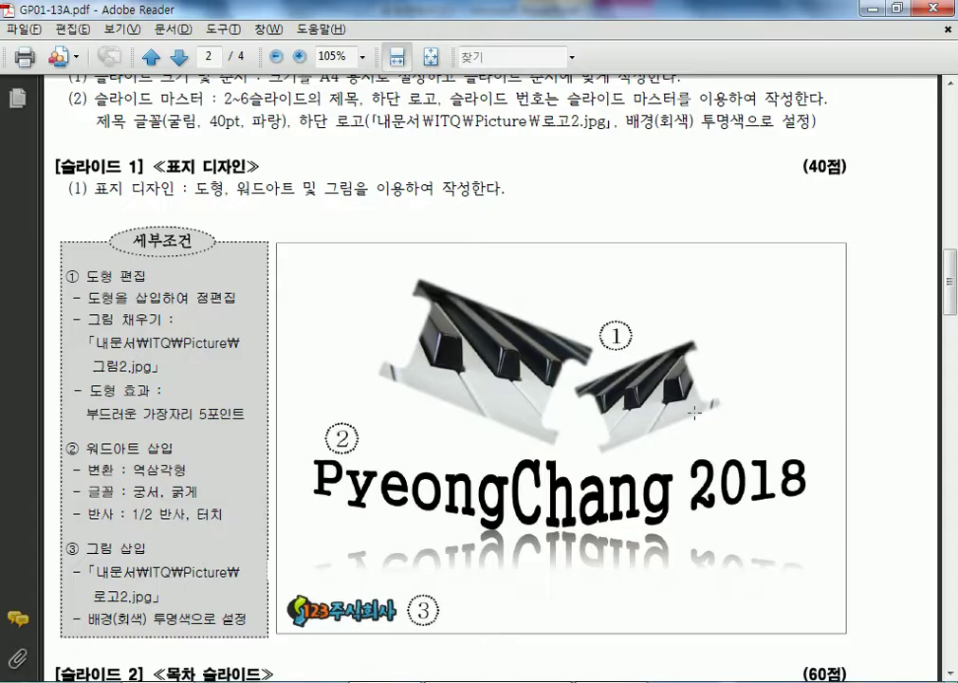
pyautogui.hotkey('alt', 'Tab')
pyautogui.click(645, 313)
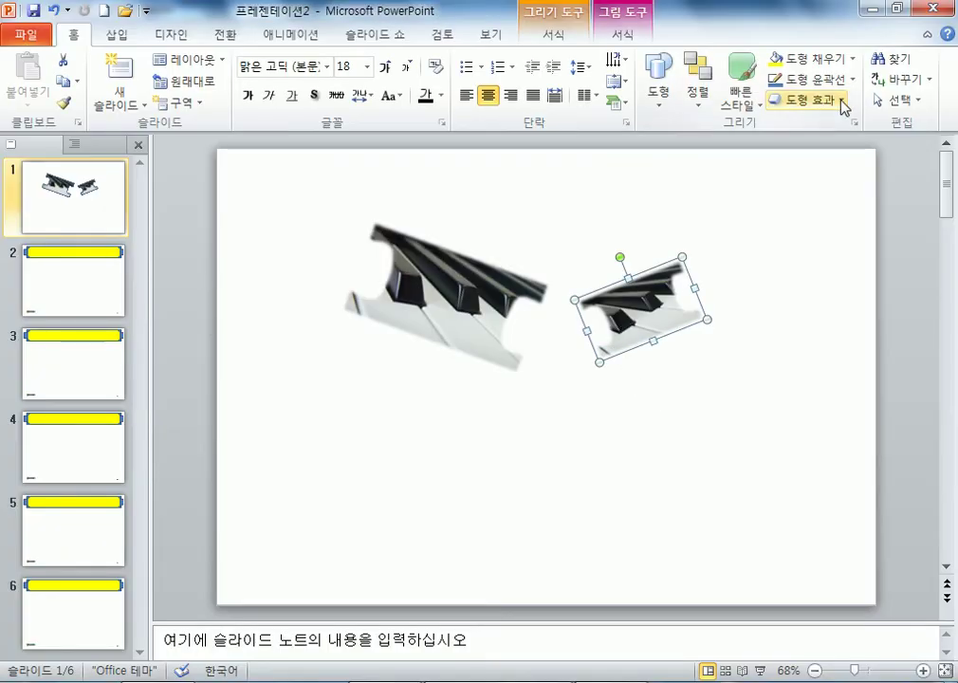
pyautogui.click(560, 36)
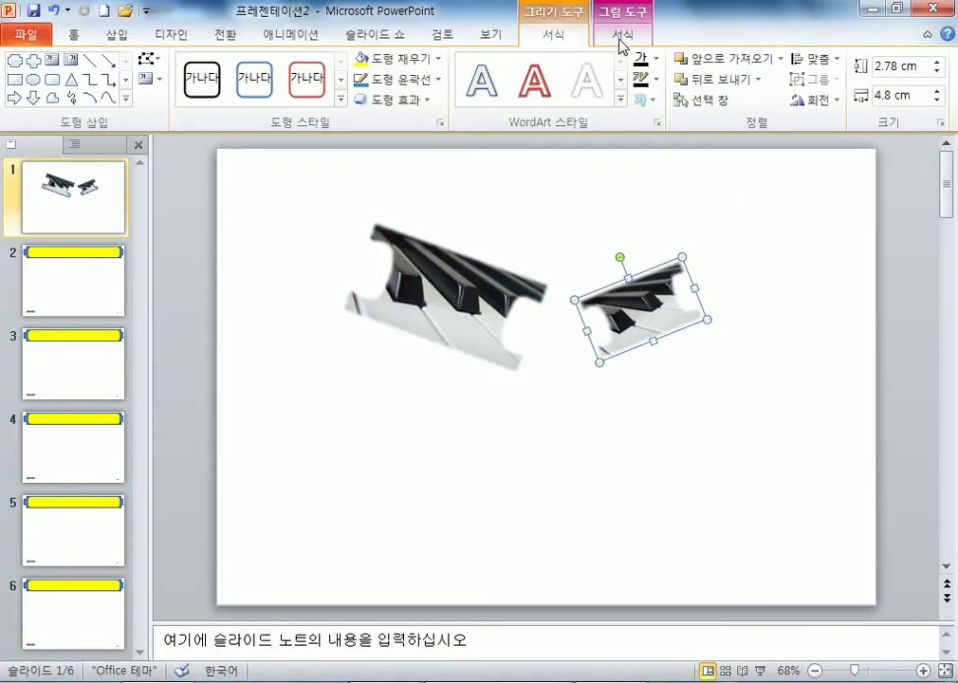
pyautogui.click(818, 100)
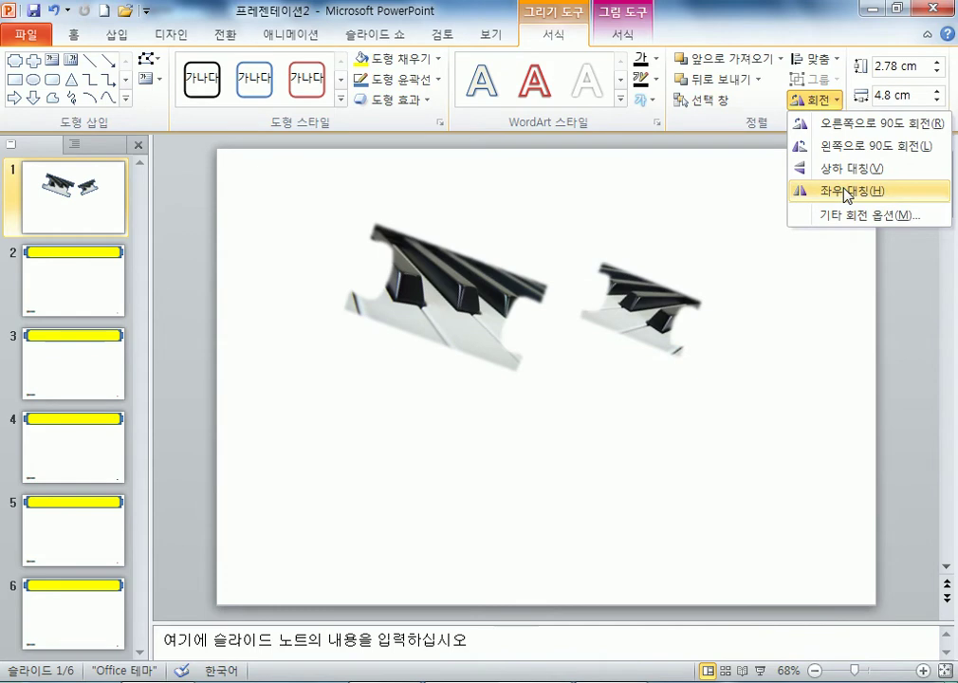
pyautogui.click(847, 193)
pyautogui.moveTo(658, 258); pyautogui.dragTo(618, 277)
# Move the small piano-key shape beside the large one and shift the large one slightly right, matching the spacing in the cover sample
pyautogui.hotkey('alt', 'Tab')
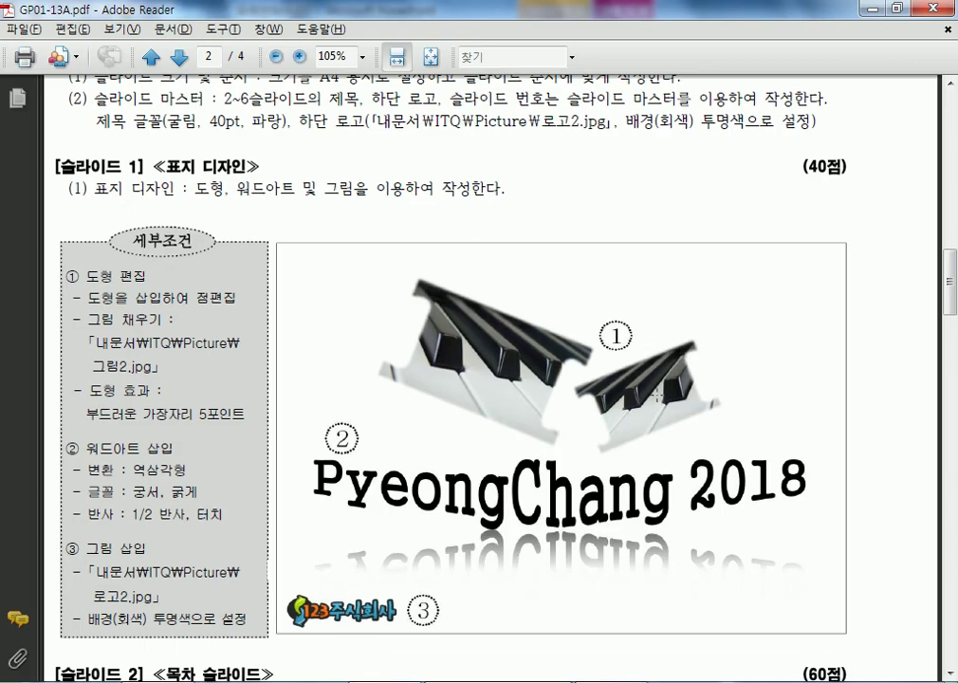
pyautogui.hotkey('alt', 'Tab')
pyautogui.moveTo(642, 328); pyautogui.dragTo(607, 348)
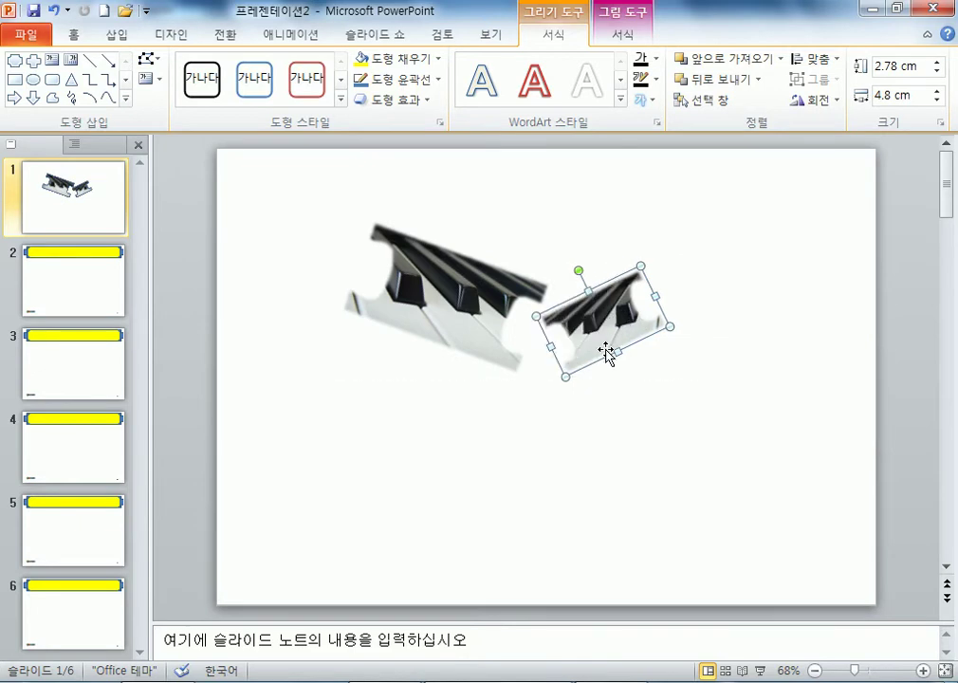
pyautogui.hotkey('alt', 'Tab')
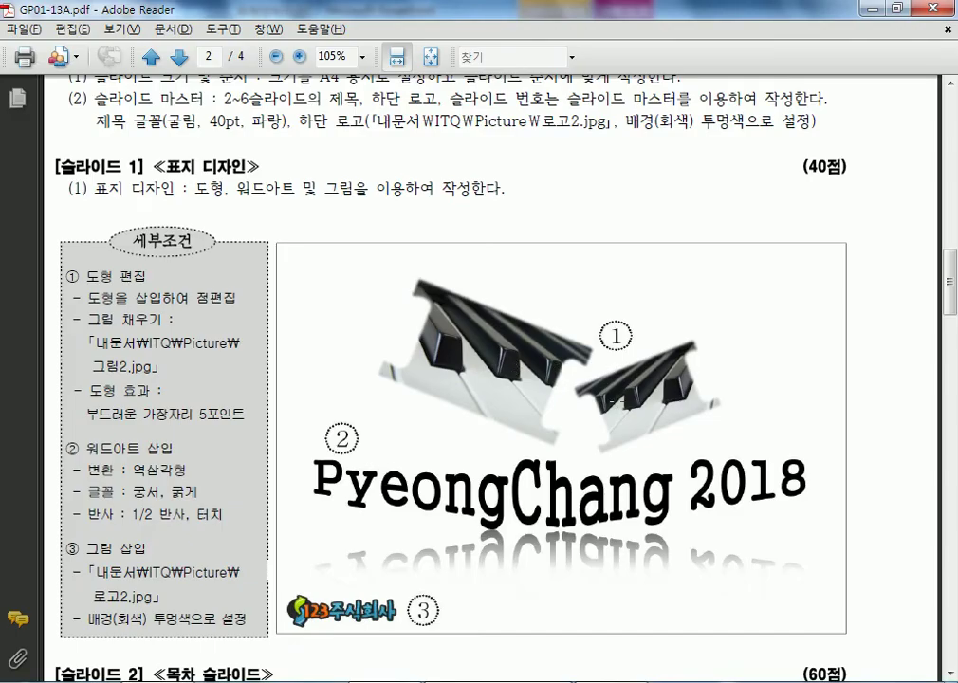
pyautogui.hotkey('alt', 'Tab')
pyautogui.click(488, 310)
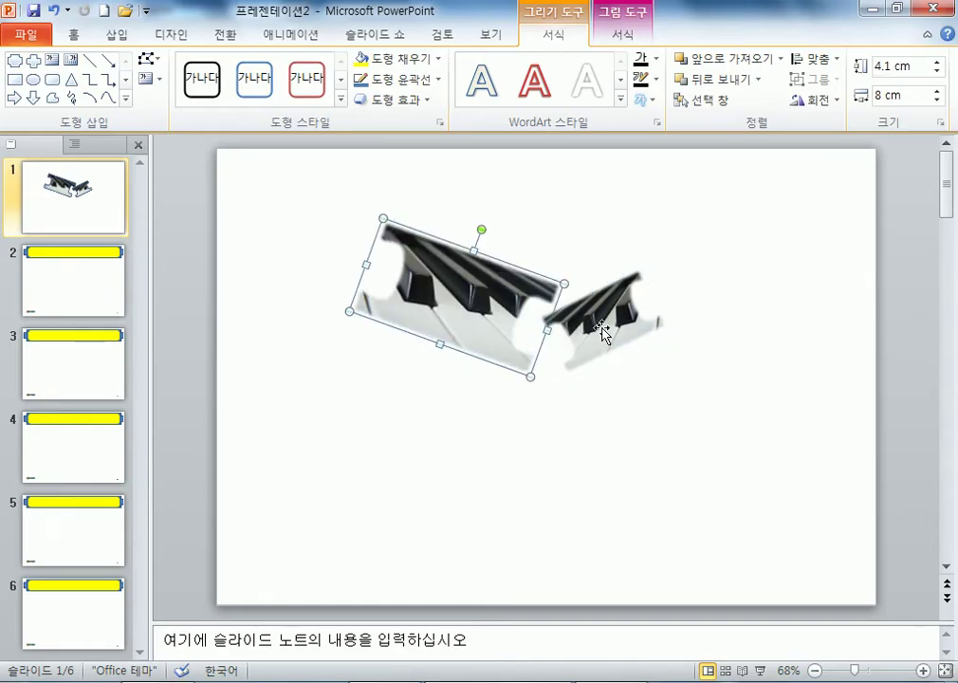
pyautogui.click(604, 331)
pyautogui.click(669, 368)
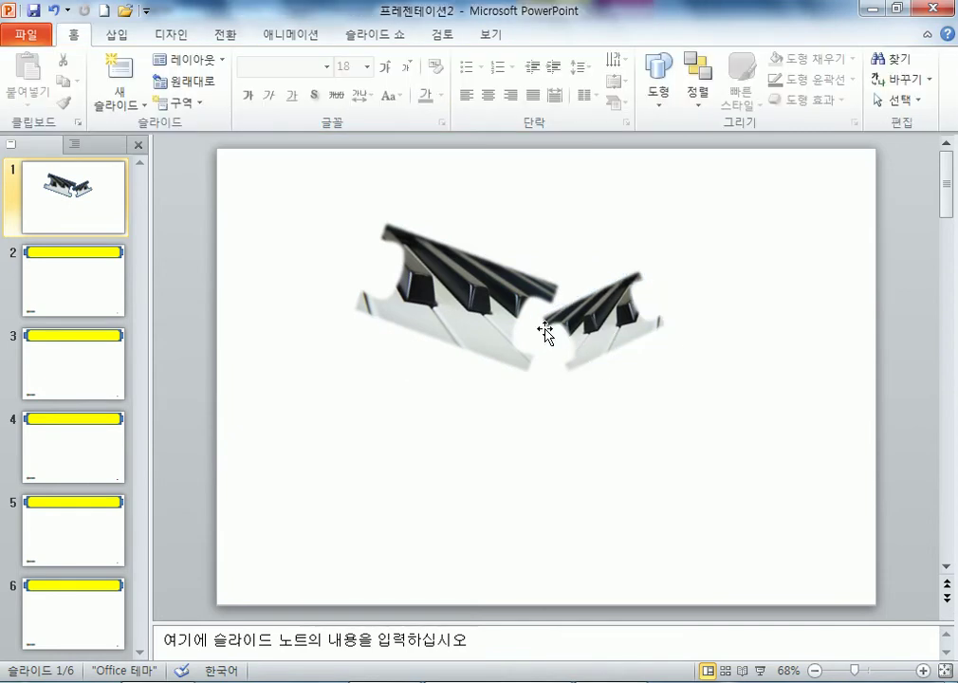
# Review the slide master requirements and slide 1's WordArt conditions and sample in the exam sheet
pyautogui.hotkey('alt', 'Tab')
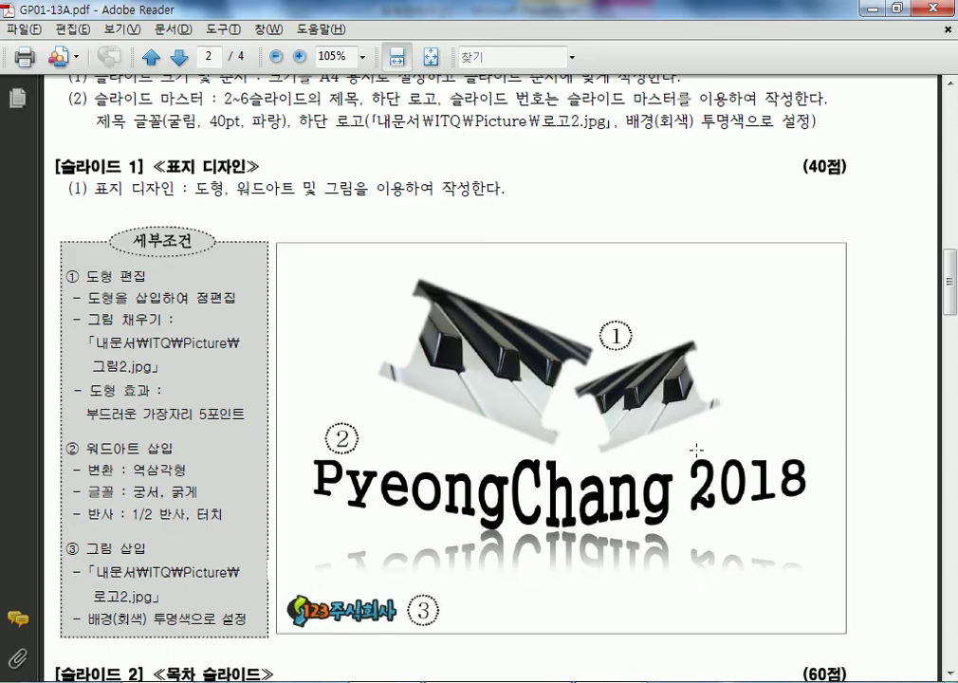
pyautogui.hotkey('alt', 'Tab')
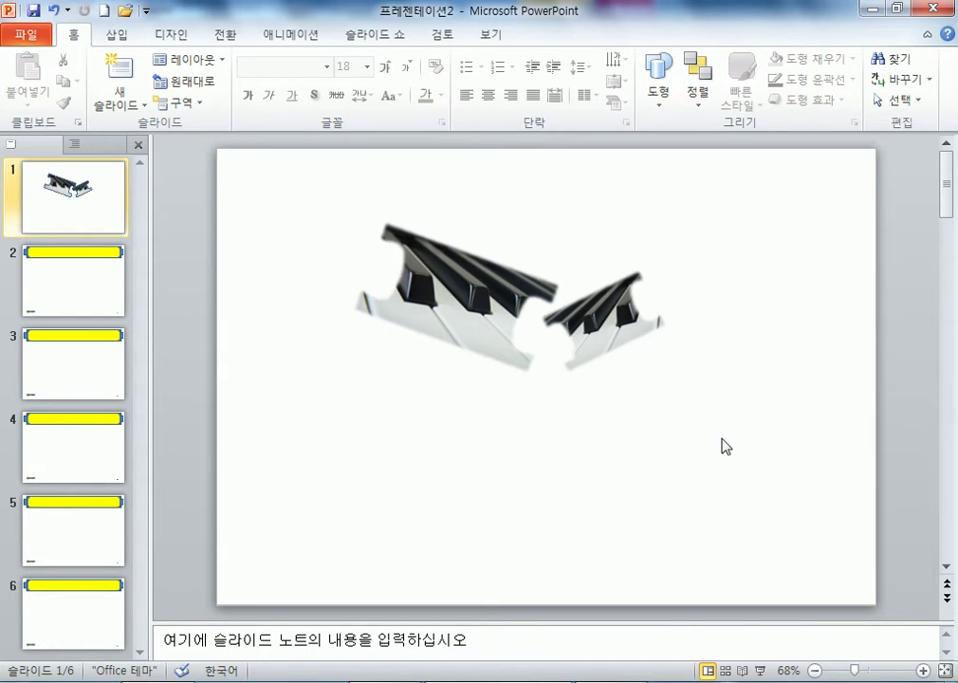
pyautogui.hotkey('alt', 'Tab')
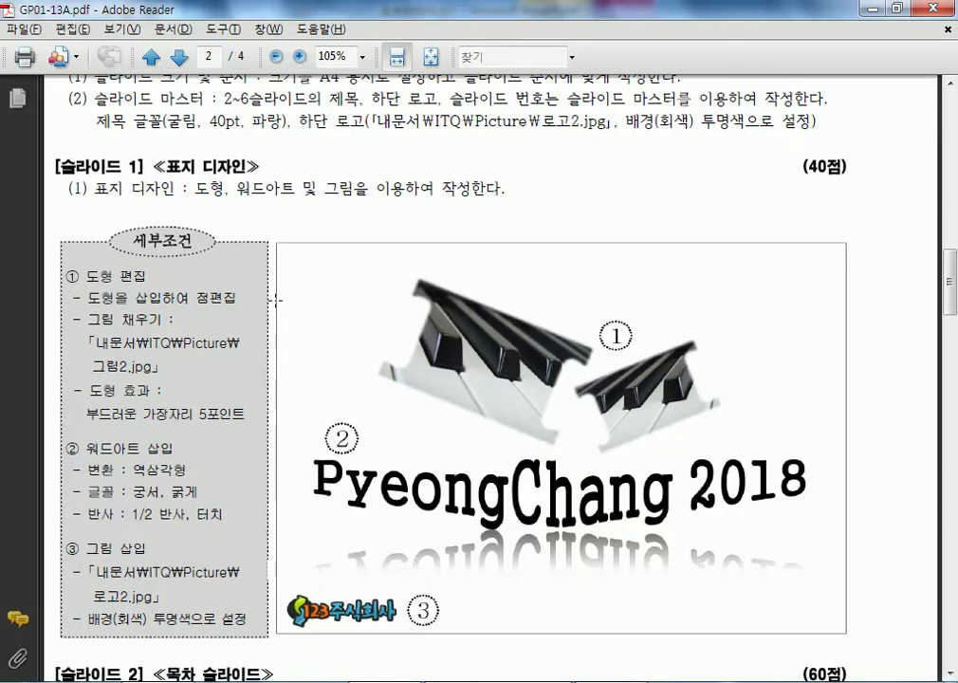
pyautogui.scroll(3, 275, 300)
pyautogui.moveTo(114, 225); pyautogui.dragTo(597, 274)
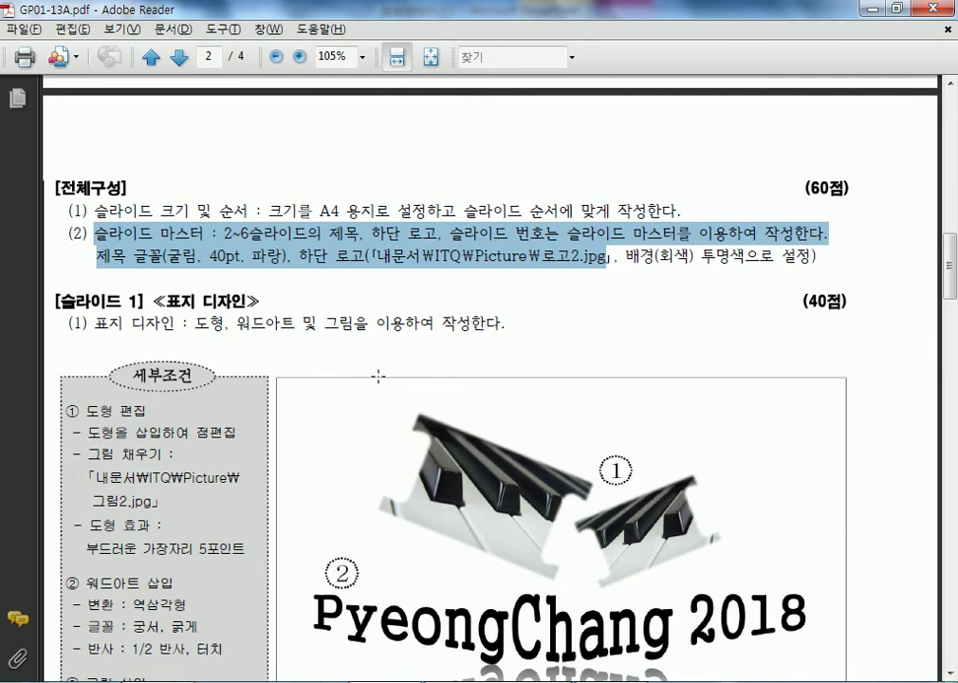
pyautogui.scroll(-4, 378, 377)
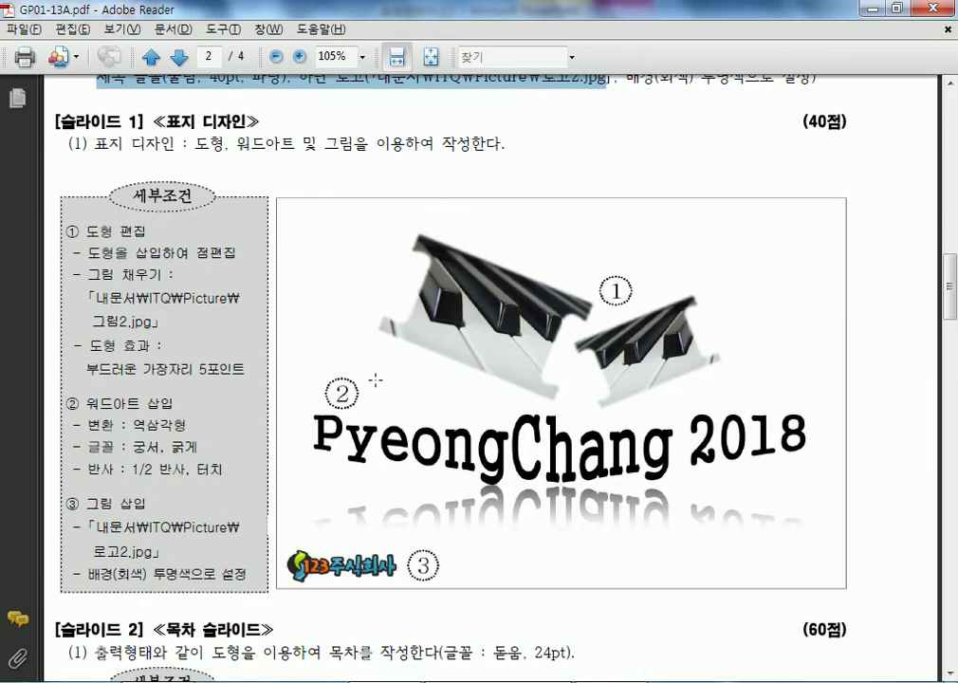
pyautogui.scroll(-3, 376, 380)
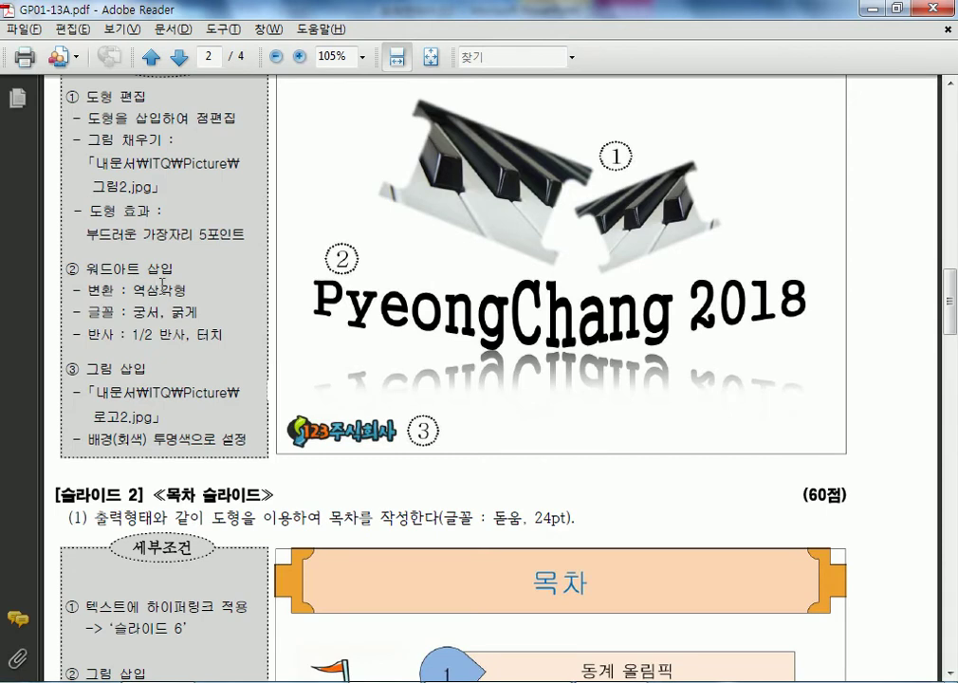
# Insert a WordArt object on slide 1 using the first outlined style in the gallery
pyautogui.hotkey('alt', 'Tab')
pyautogui.click(110, 38)
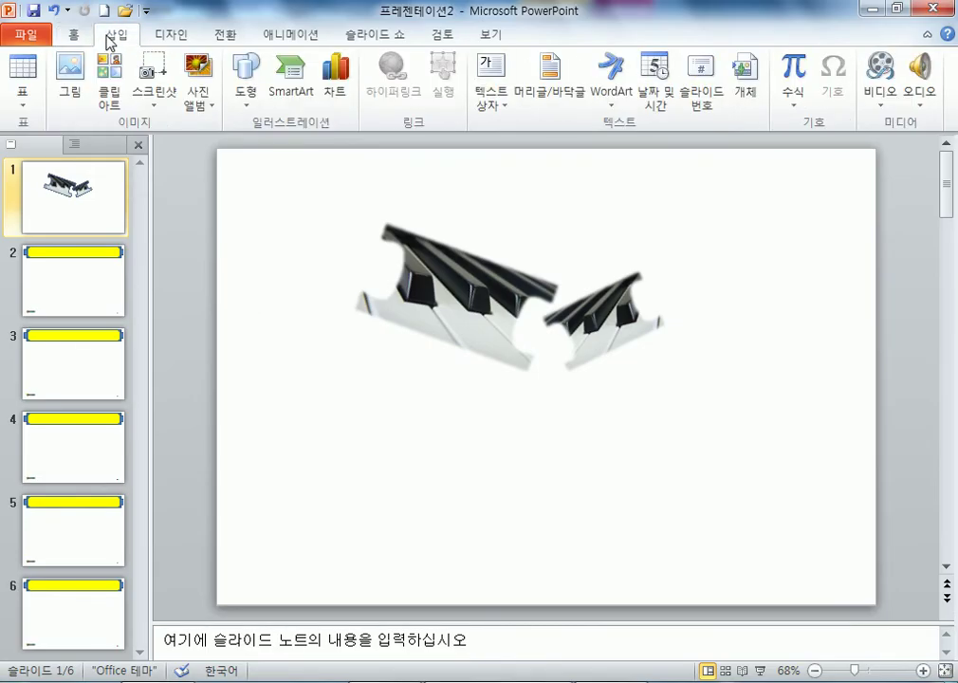
pyautogui.click(622, 93)
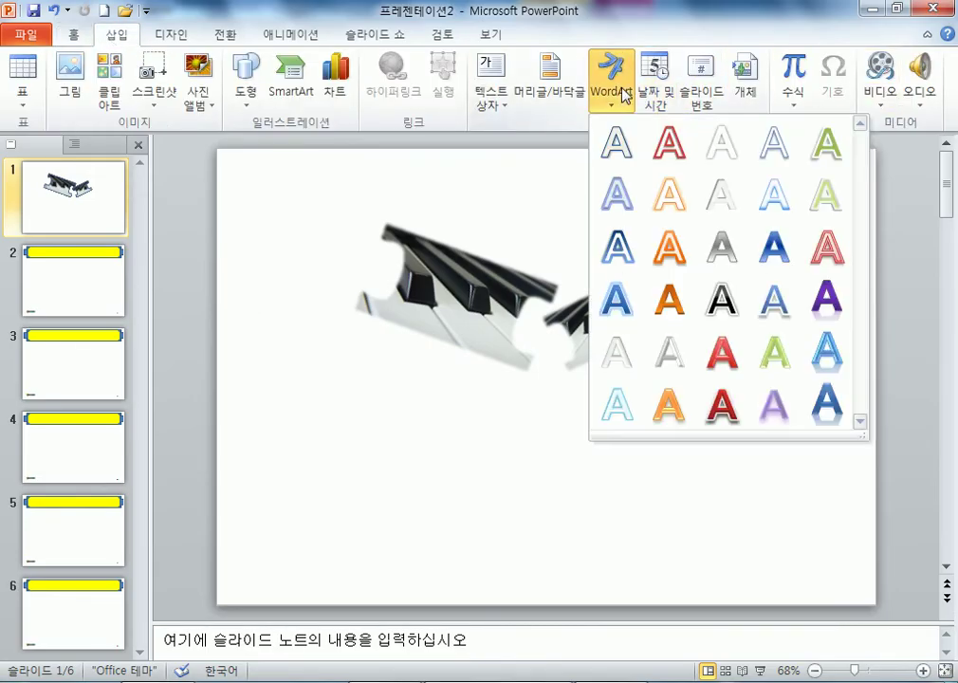
pyautogui.click(620, 152)
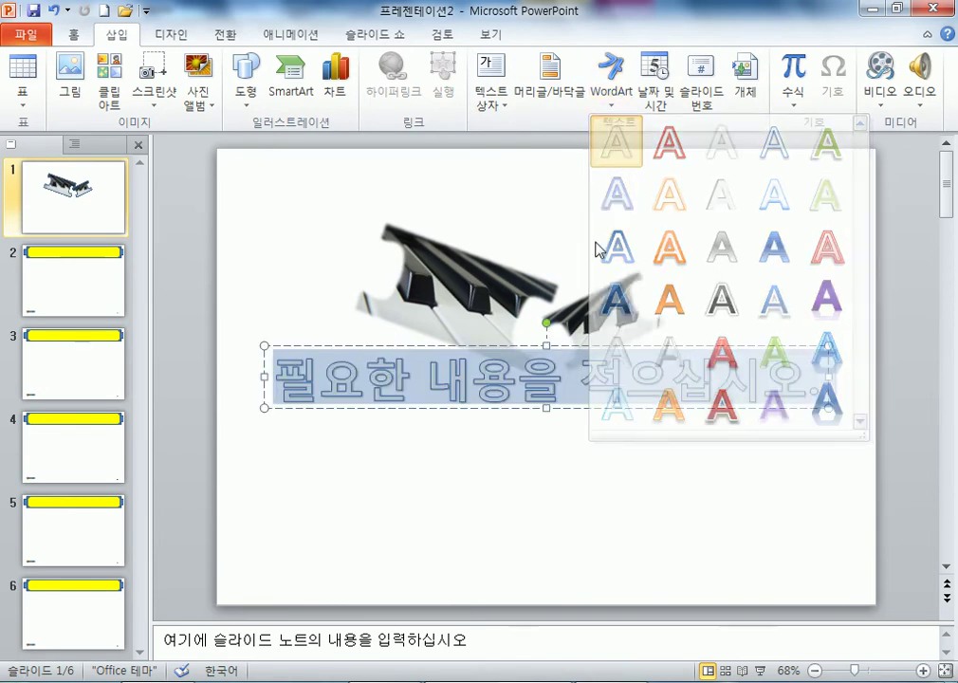
# Apply the inverted triangle (역삼각형) transform effect to the WordArt text
pyautogui.click(644, 99)
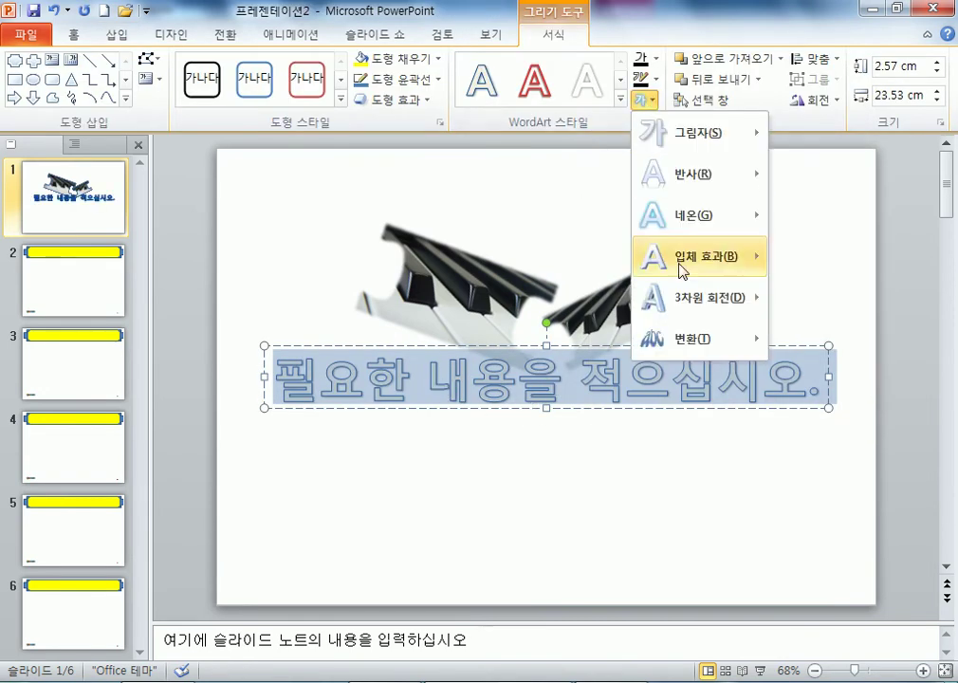
pyautogui.moveTo(690, 343)
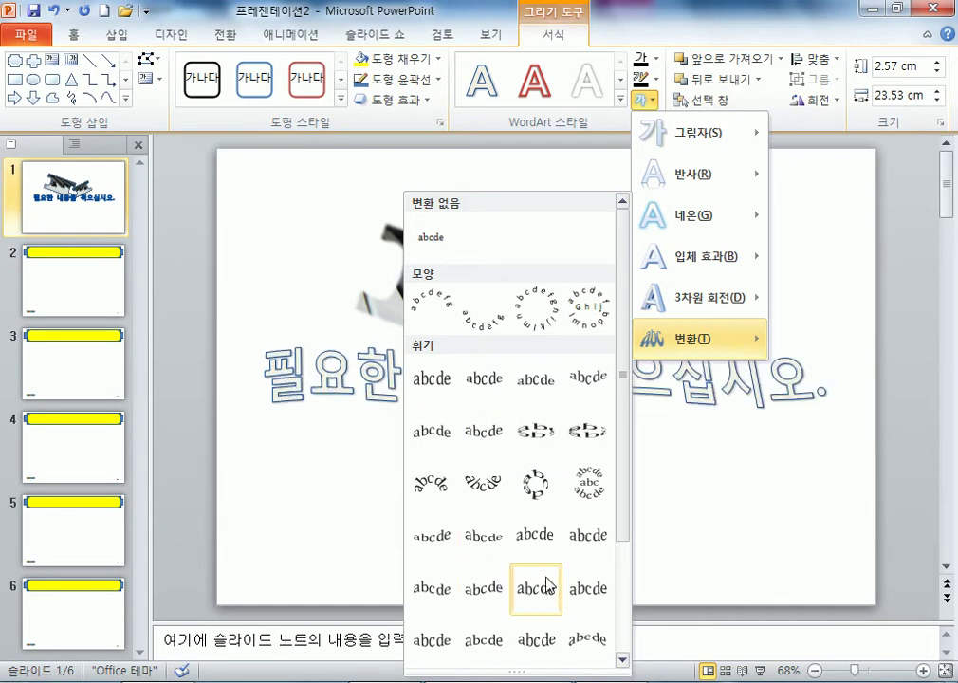
pyautogui.moveTo(618, 549); pyautogui.dragTo(624, 637)
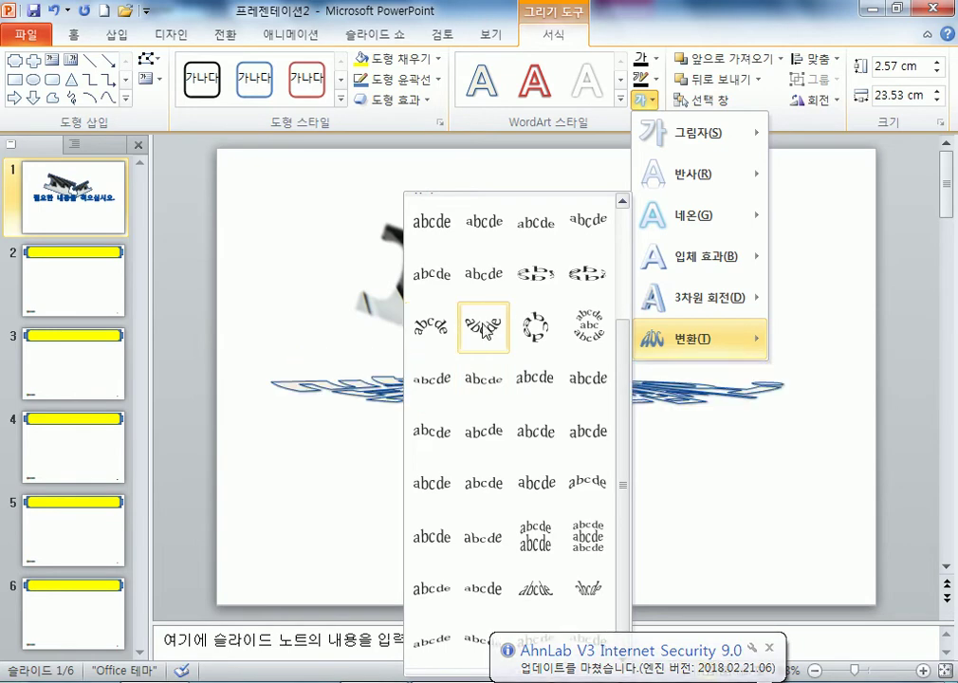
pyautogui.click(602, 225)
# Replace the WordArt placeholder text with "PyungChang 2018" and compare it with the title in the exam sheet's cover sample
pyautogui.hotkey('alt', 'Tab')
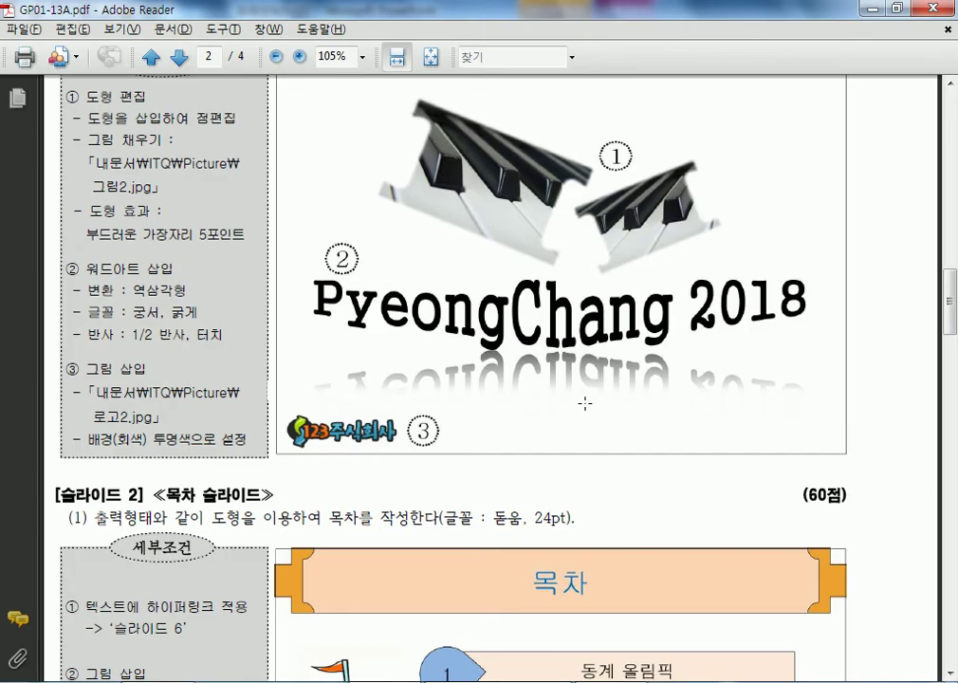
pyautogui.hotkey('alt', 'Tab')
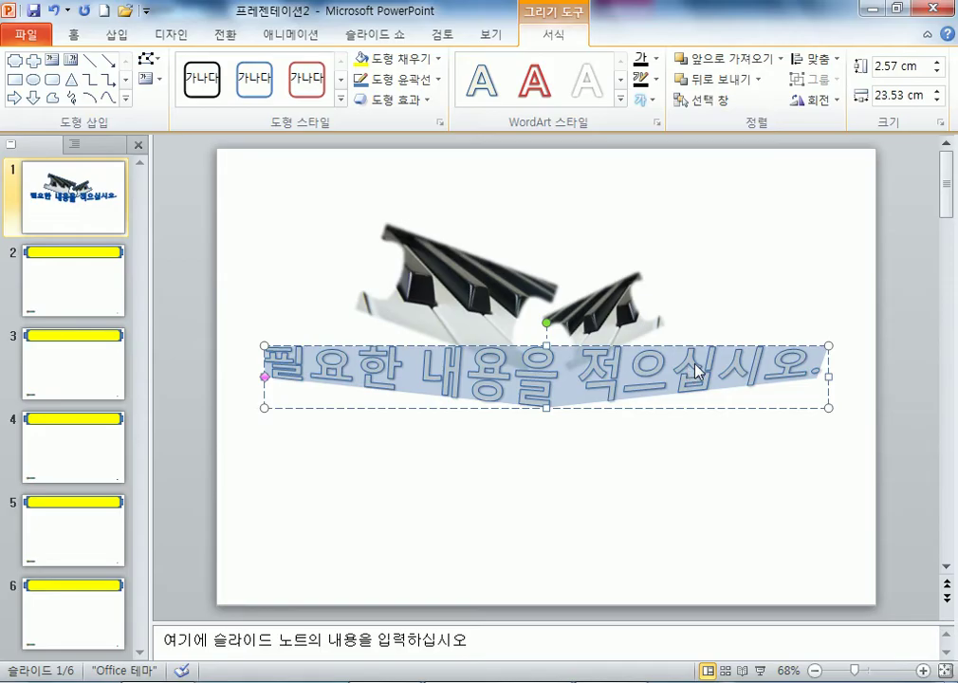
pyautogui.write('Pyu')
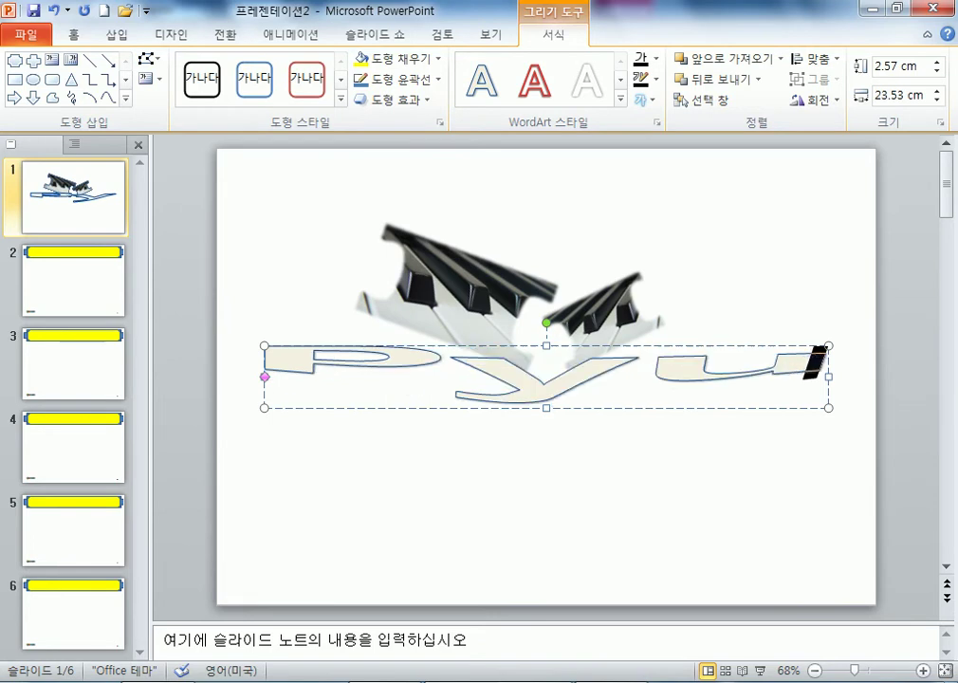
pyautogui.write('ngChang')
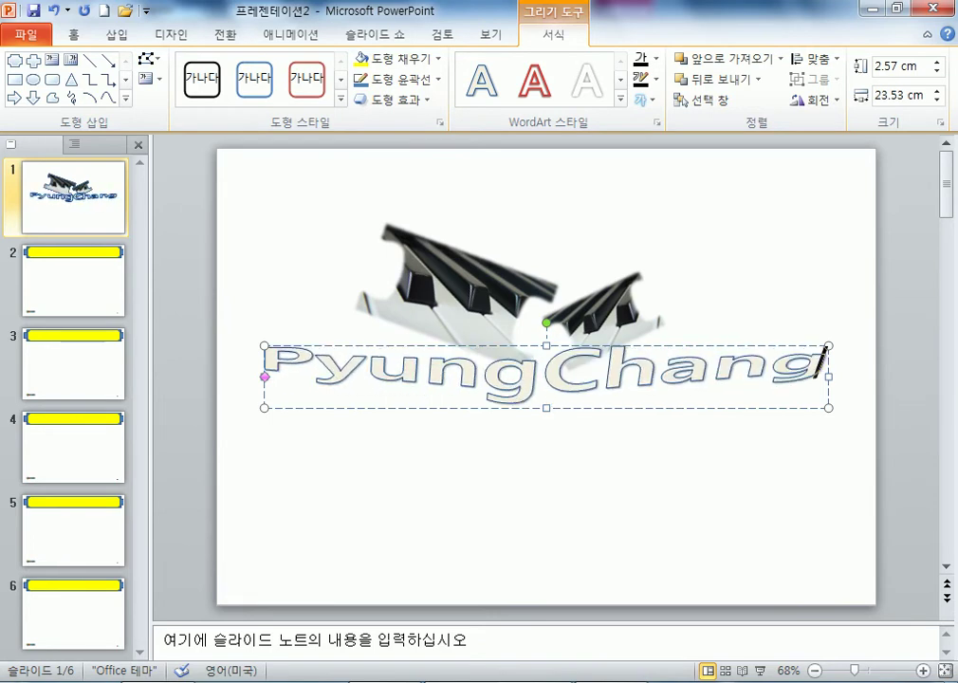
pyautogui.write(' 2018')
pyautogui.hotkey('alt', 'Tab')
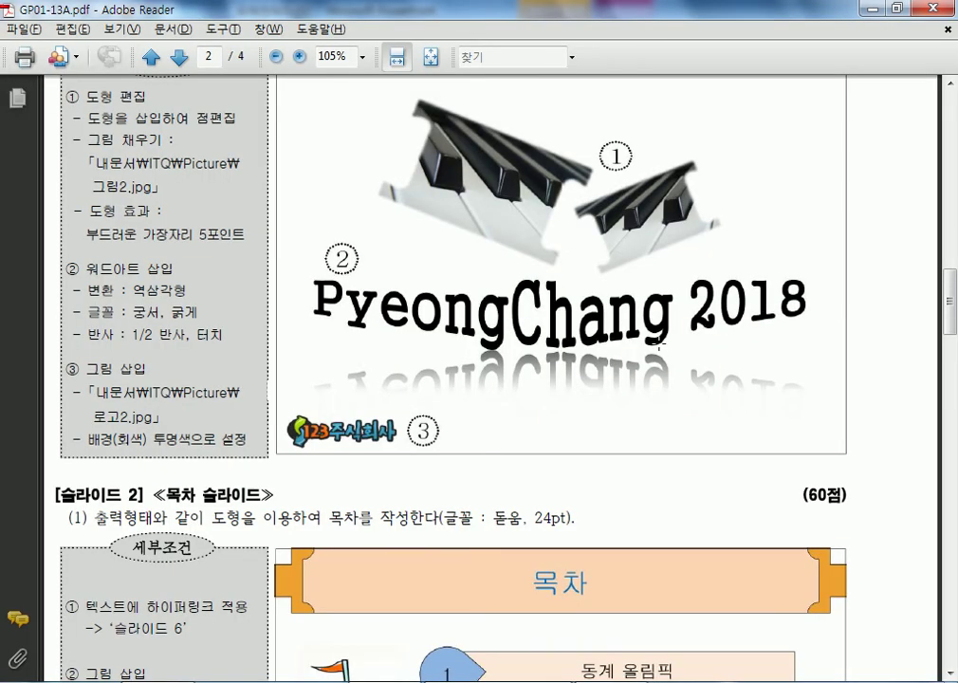
pyautogui.hotkey('alt', 'Tab')
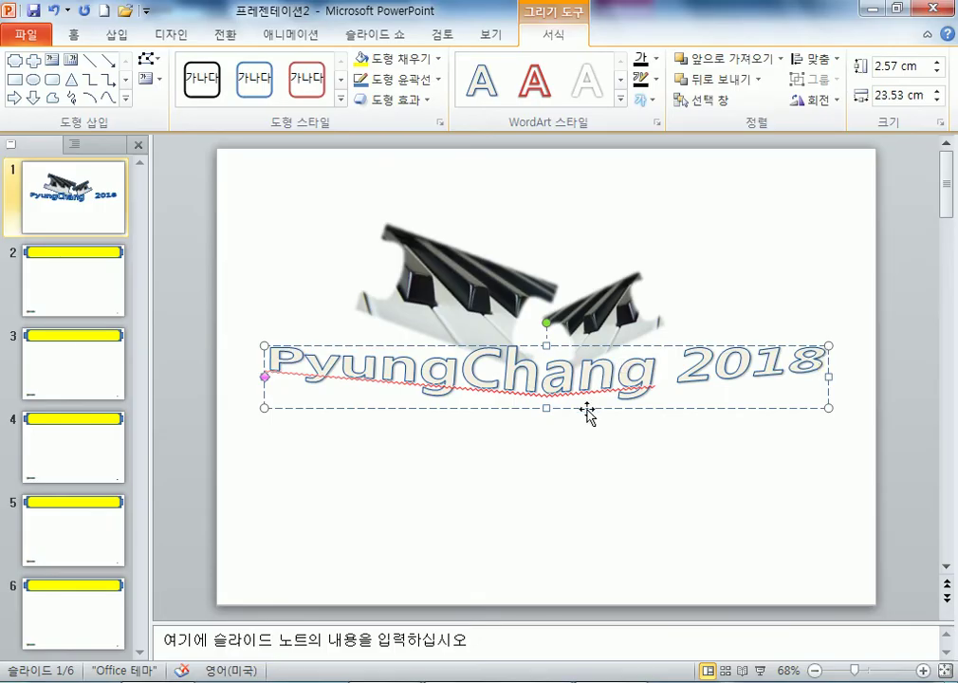
pyautogui.hotkey('alt', 'Tab')
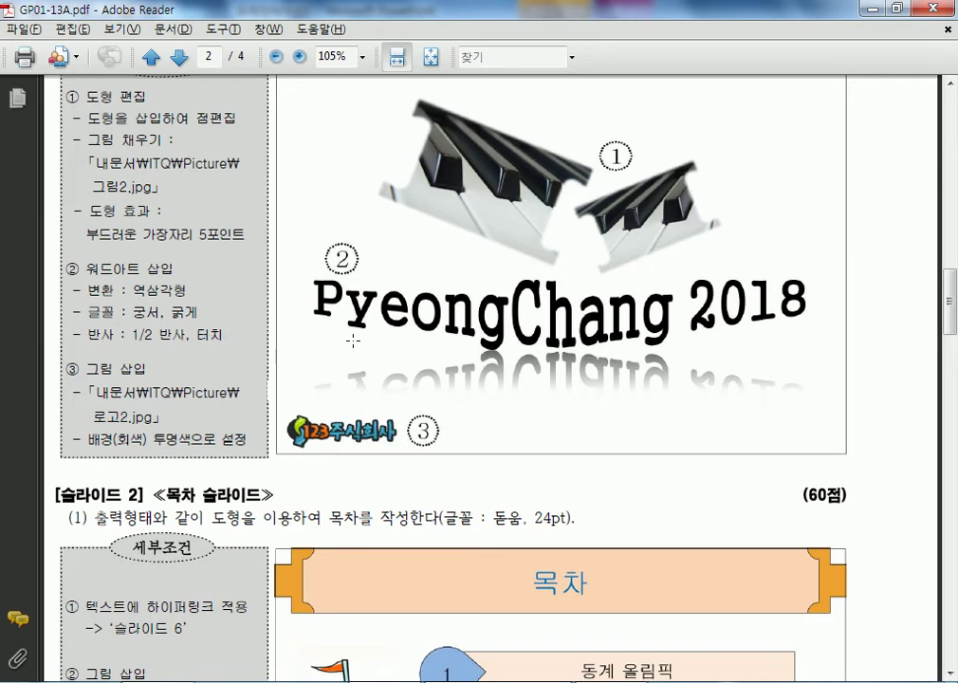
# Set the WordArt title's font to 궁서, remove its text shadow and colour the text black
pyautogui.hotkey('alt', 'Tab')
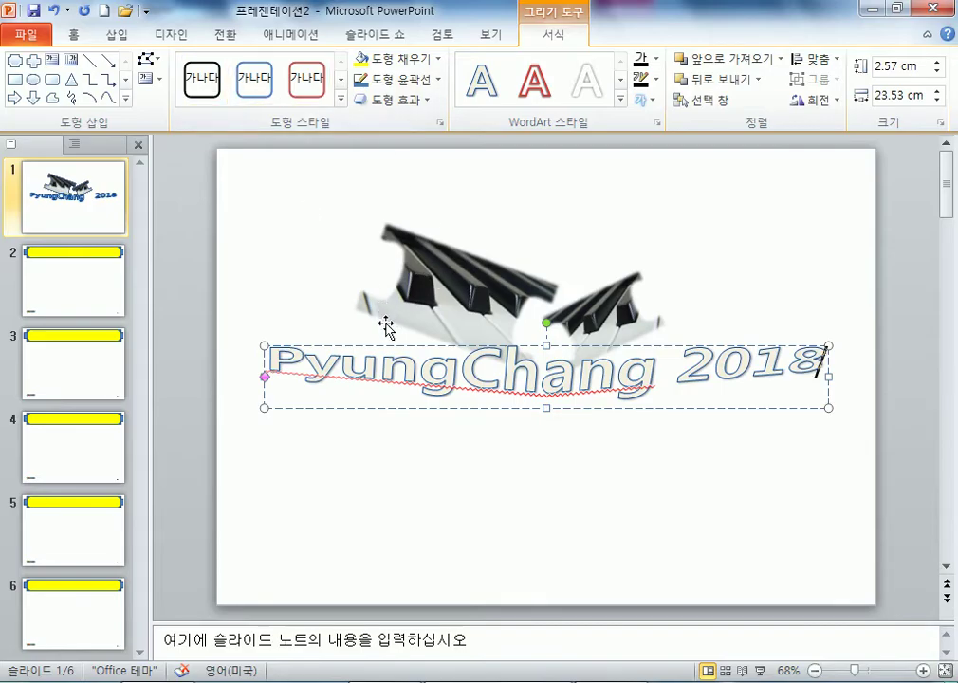
pyautogui.click(72, 36)
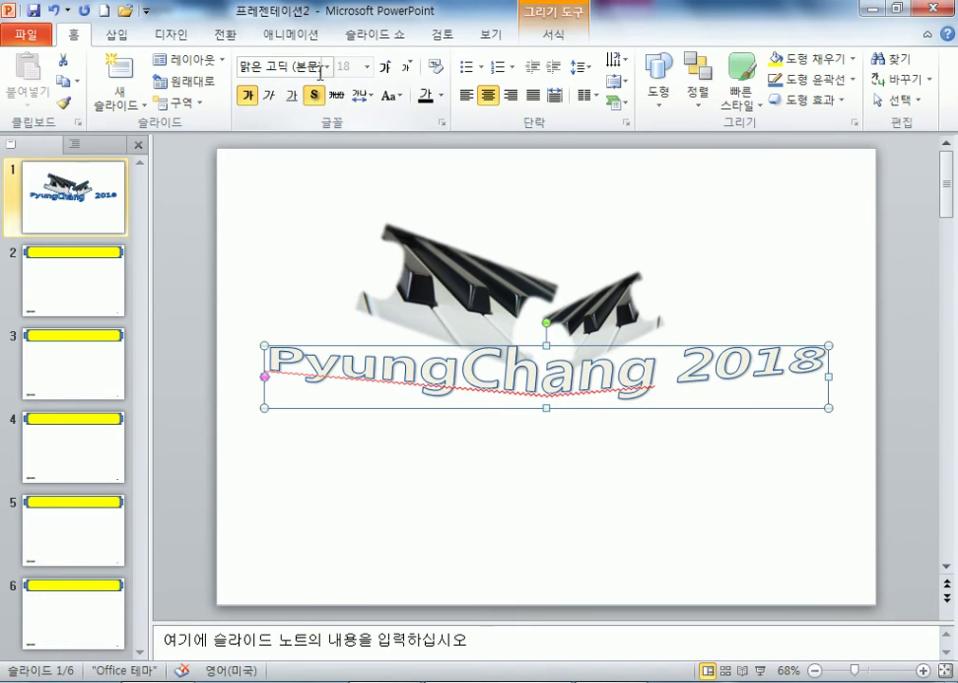
pyautogui.click(325, 67)
pyautogui.scroll(-10, 337, 374)
pyautogui.scroll(-12, 343, 379)
pyautogui.click(373, 317)
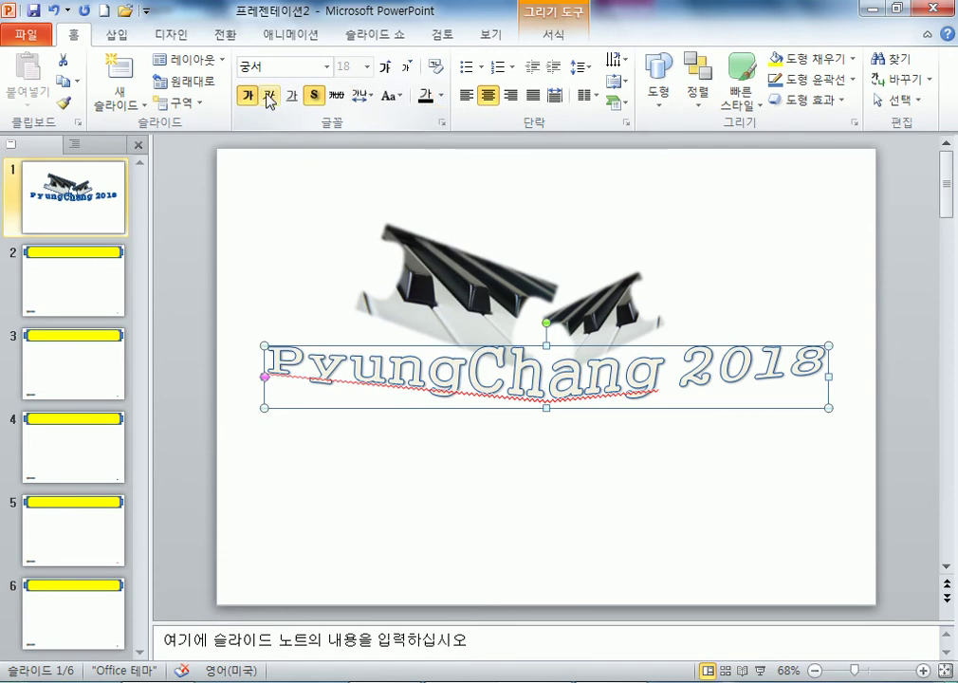
pyautogui.click(434, 98)
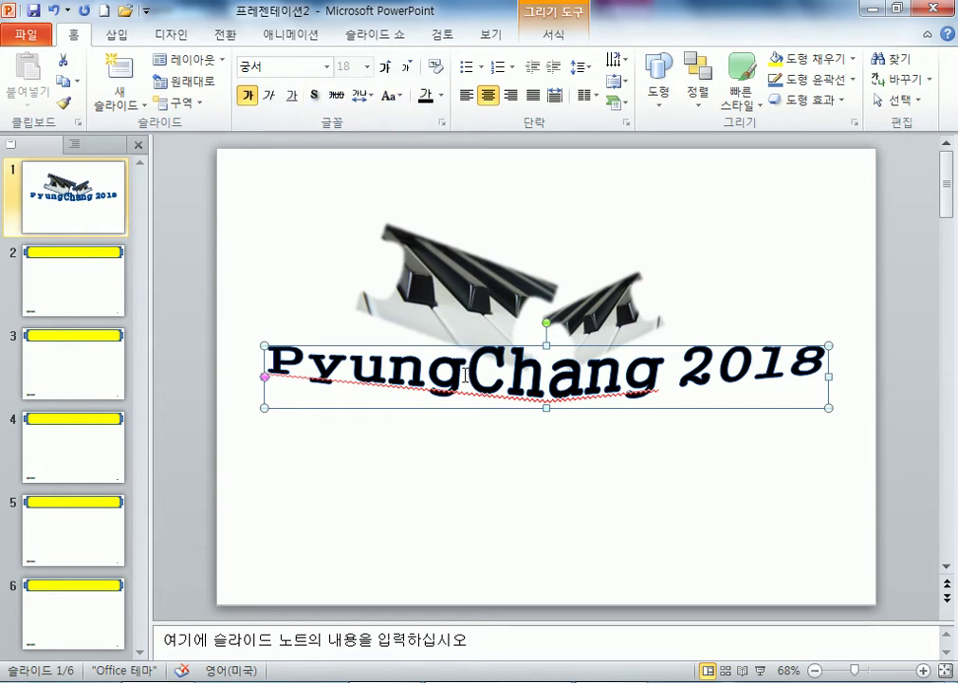
# Apply the 1/2 반사, 터치 reflection effect to the WordArt title, as the exam sheet requires
pyautogui.click(552, 36)
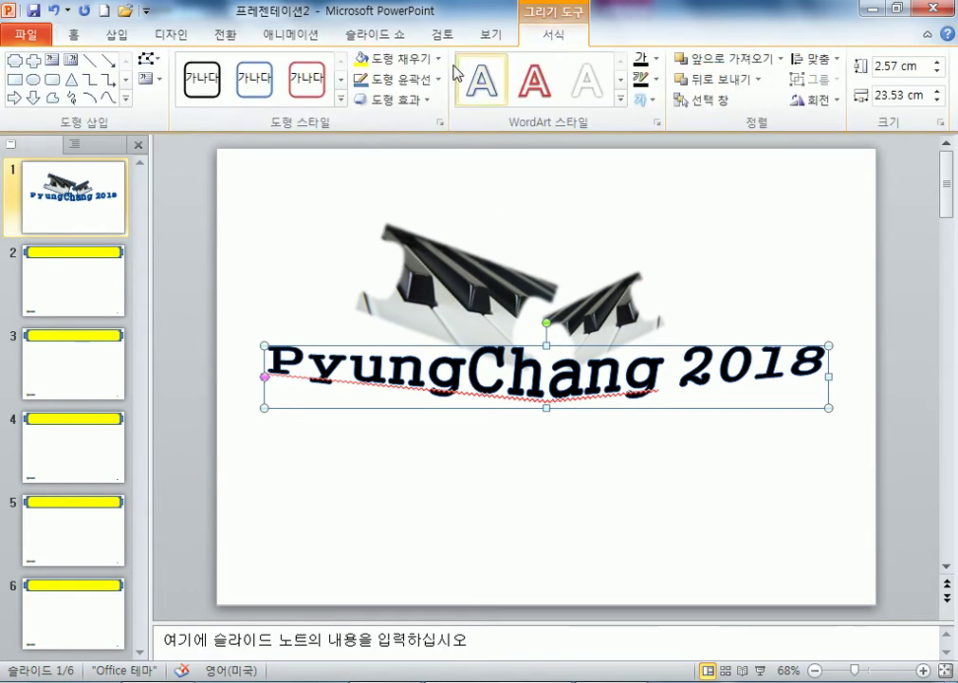
pyautogui.click(437, 84)
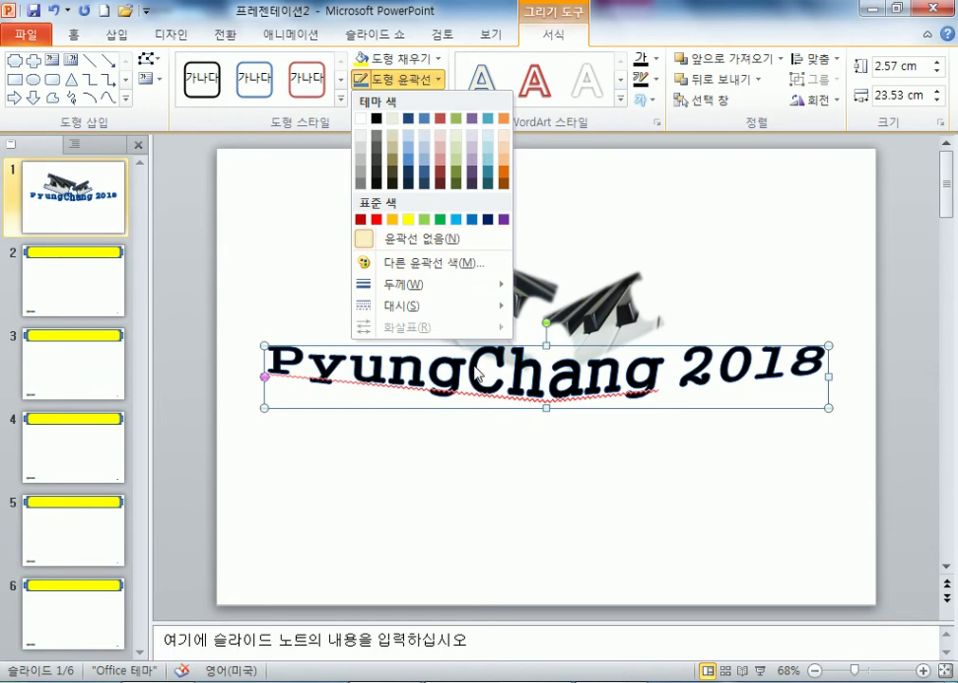
pyautogui.hotkey('alt', 'Tab')
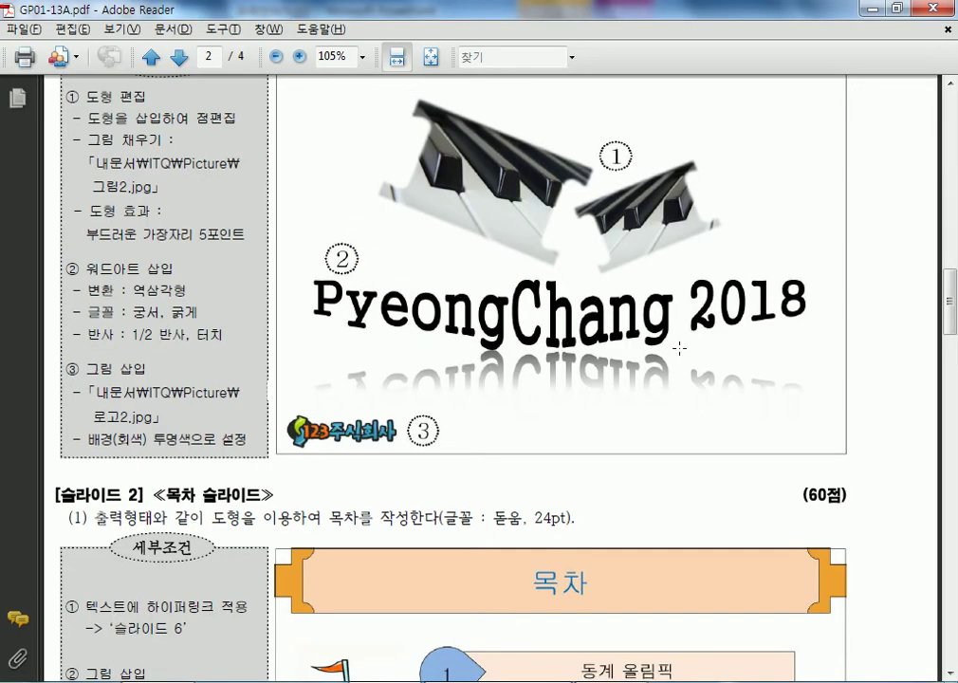
pyautogui.hotkey('alt', 'Tab')
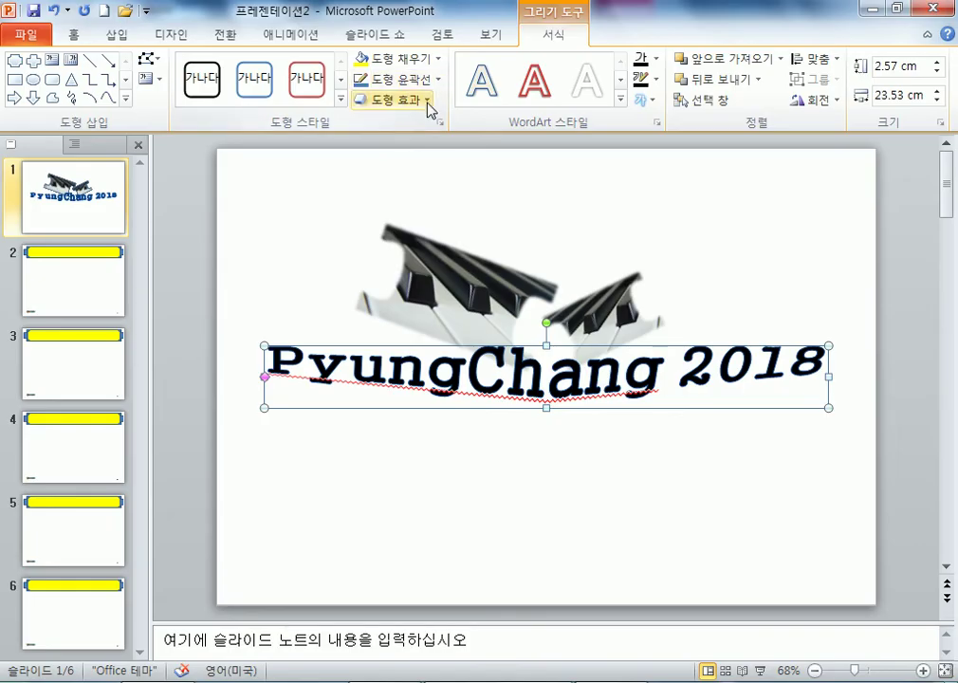
pyautogui.click(640, 104)
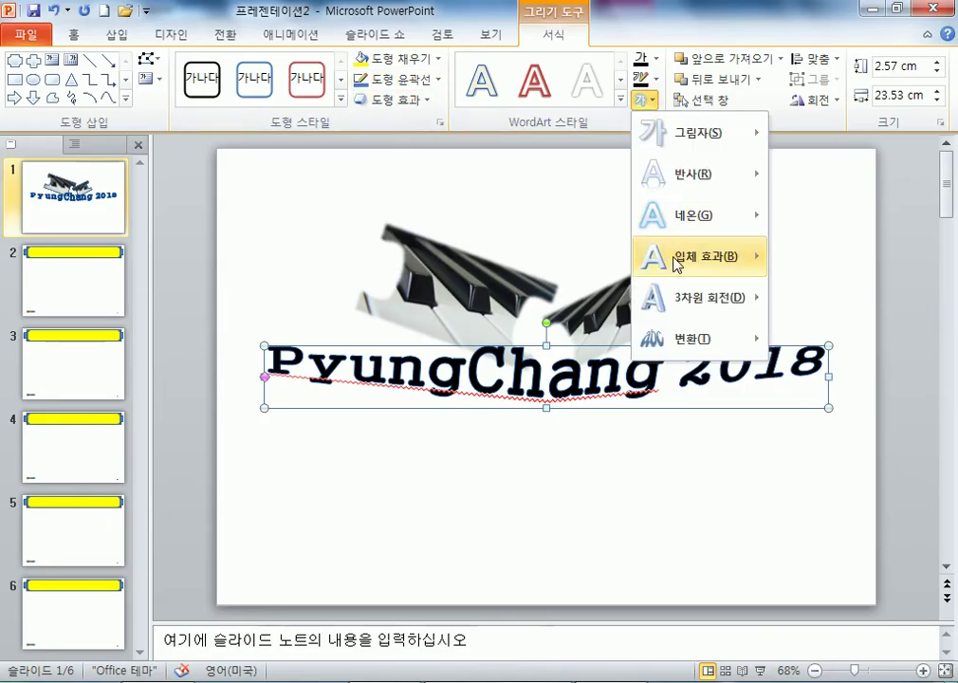
pyautogui.moveTo(685, 233)
pyautogui.moveTo(707, 183)
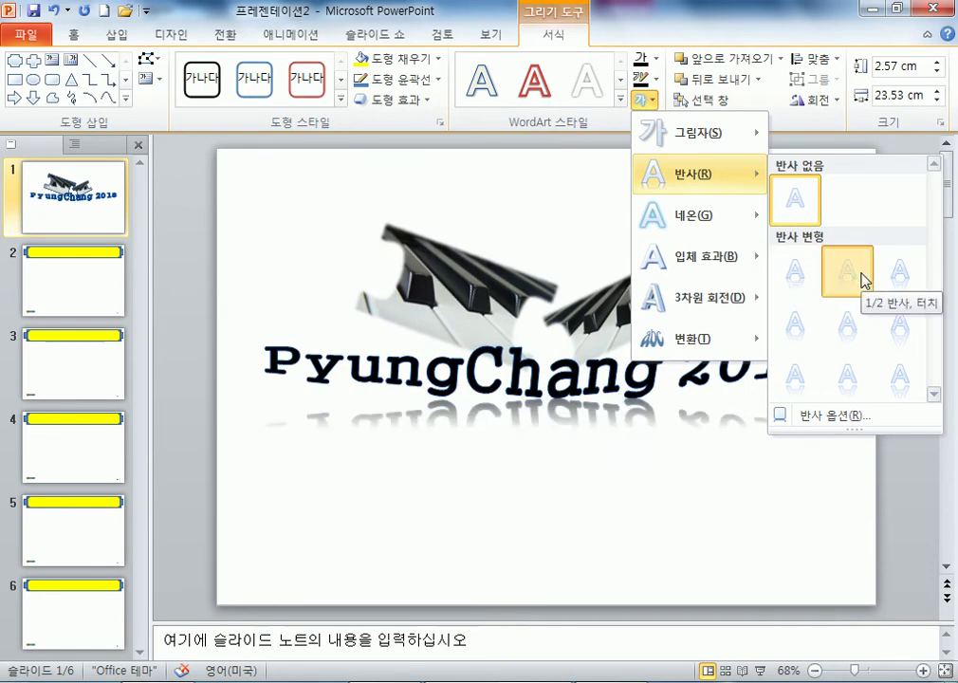
pyautogui.click(863, 278)
# Check the title's spelling in the exam sheet and insert an "e" after "Py" in the WordArt text
pyautogui.hotkey('alt', 'Tab')
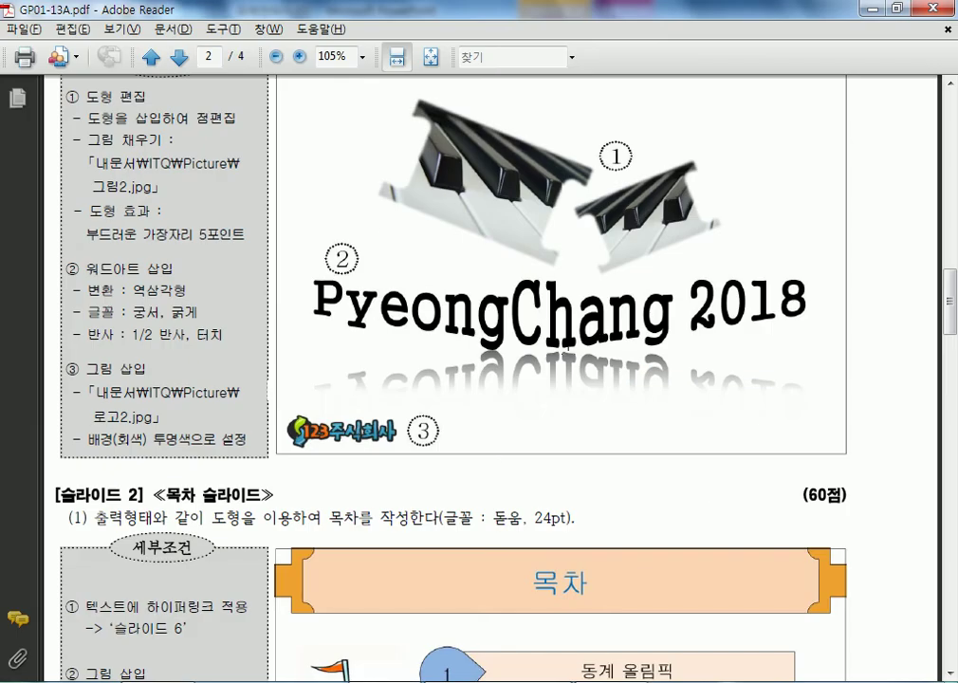
pyautogui.hotkey('alt', 'Tab')
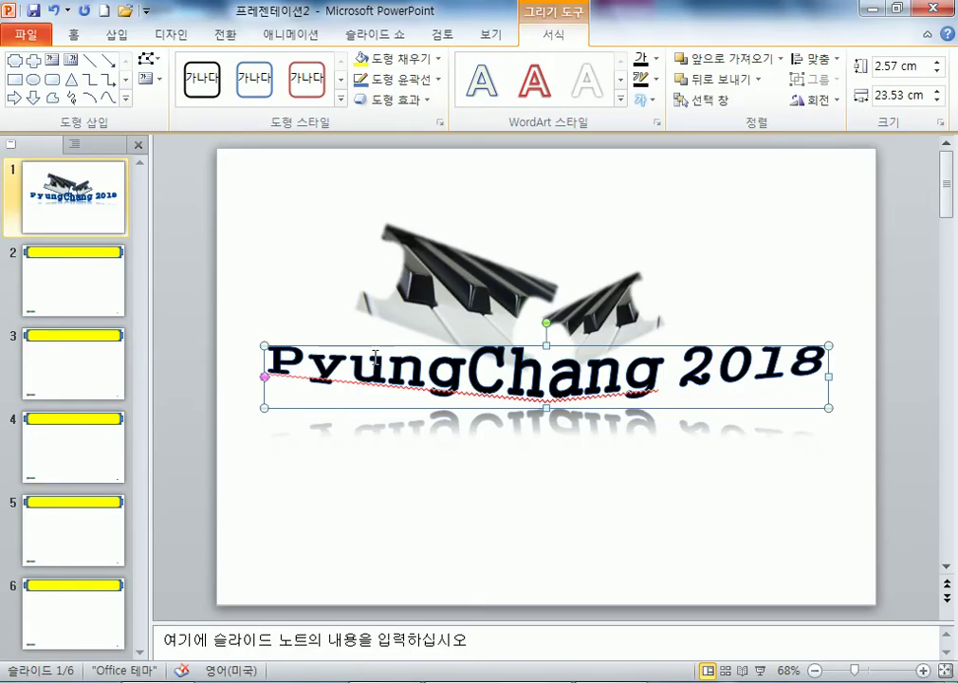
pyautogui.click(353, 370)
pyautogui.write('e')
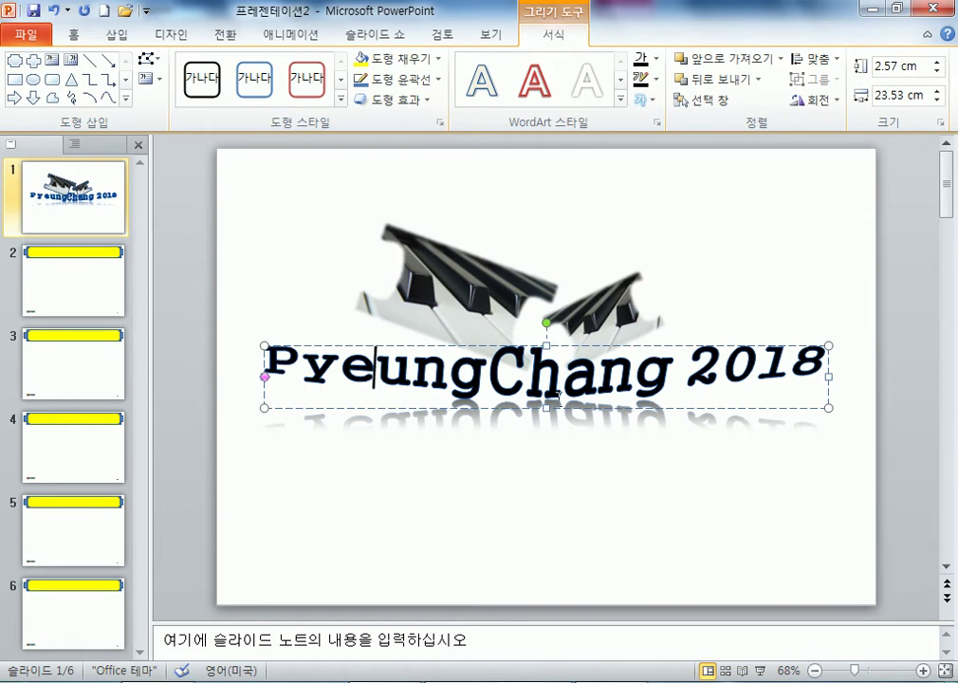
pyautogui.click(551, 334)
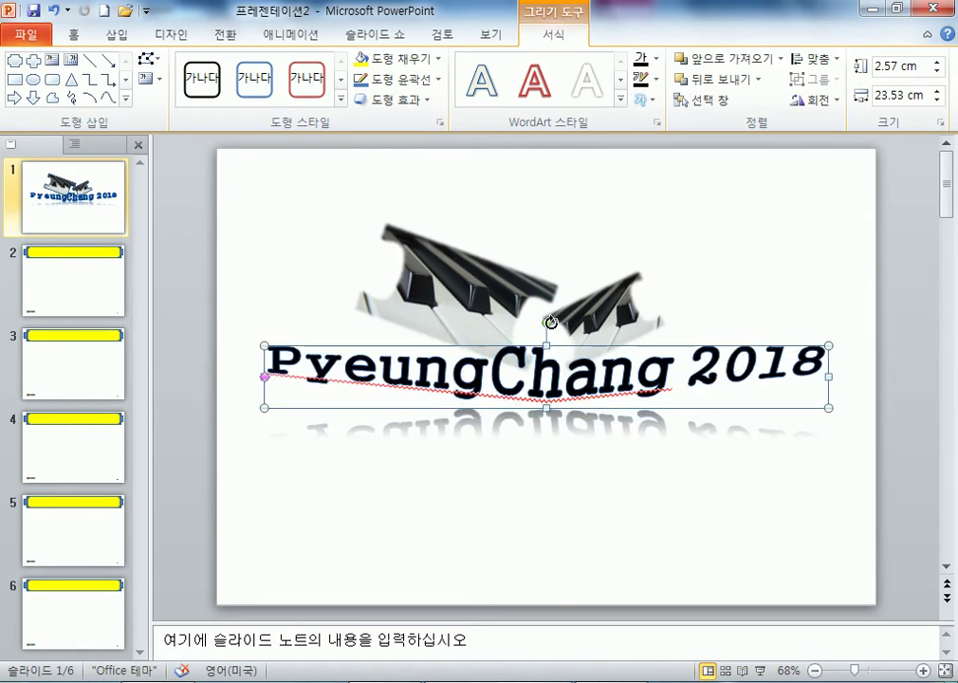
# Resize the WordArt title to about 2.88 cm by 23.17 cm and move it below the two picture-filled shapes
pyautogui.moveTo(823, 408)
pyautogui.mouseDown()
pyautogui.moveTo(827, 421)
pyautogui.moveTo(821, 391)
pyautogui.moveTo(819, 406)
pyautogui.mouseUp()
pyautogui.moveTo(540, 406); pyautogui.dragTo(539, 415)
pyautogui.moveTo(585, 349); pyautogui.dragTo(594, 408)
pyautogui.click(716, 338)
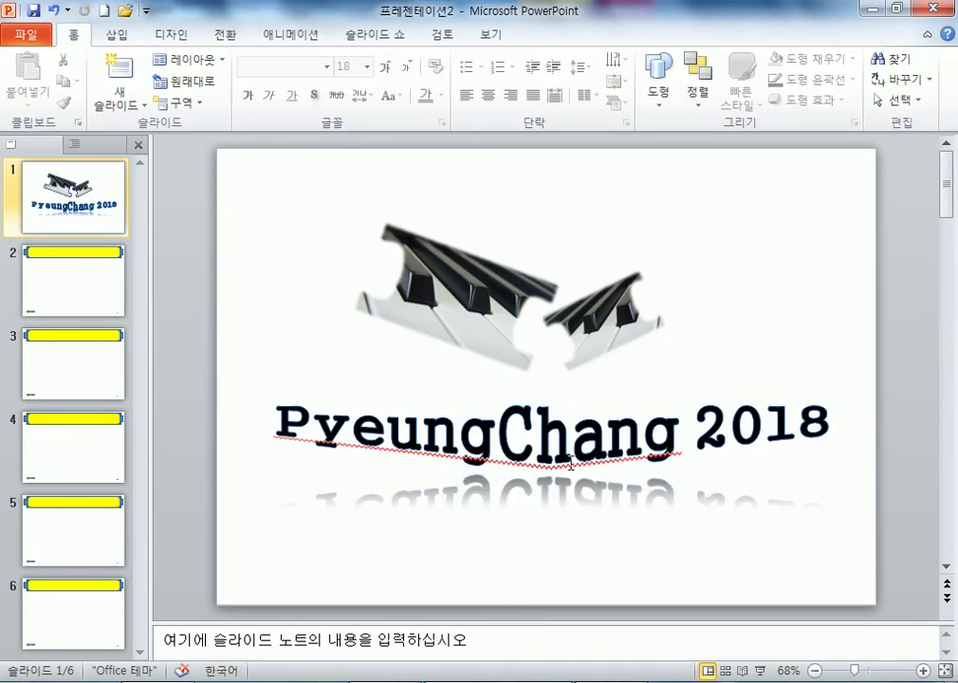
# Increase the WordArt title's height to about 3.2 cm and move it slightly upward to match the exam sheet's sample
pyautogui.click(570, 464)
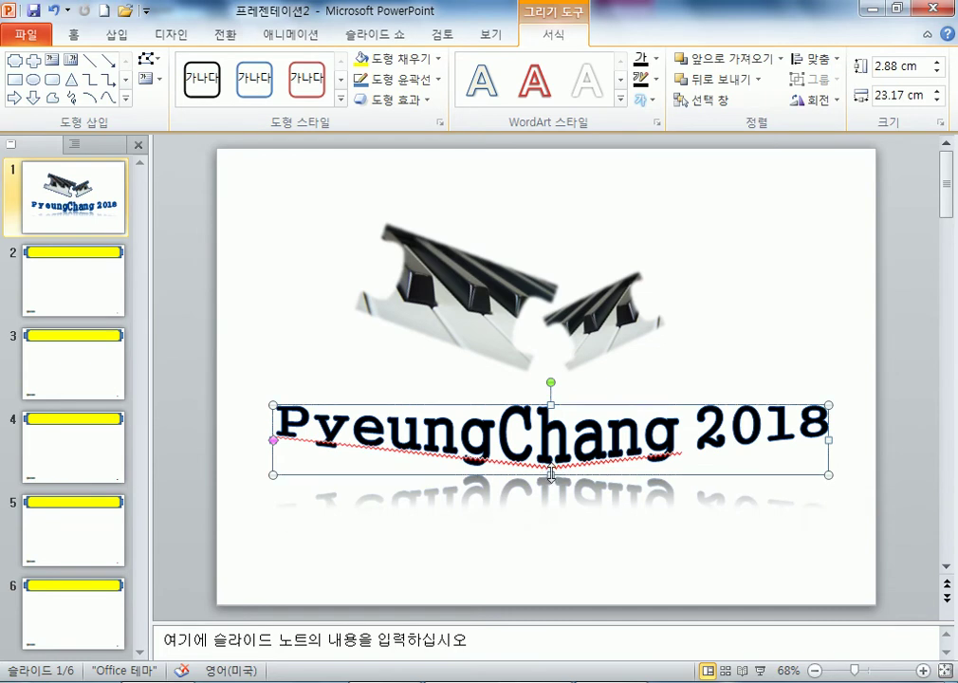
pyautogui.moveTo(826, 472); pyautogui.dragTo(826, 484)
pyautogui.hotkey('alt', 'Tab')
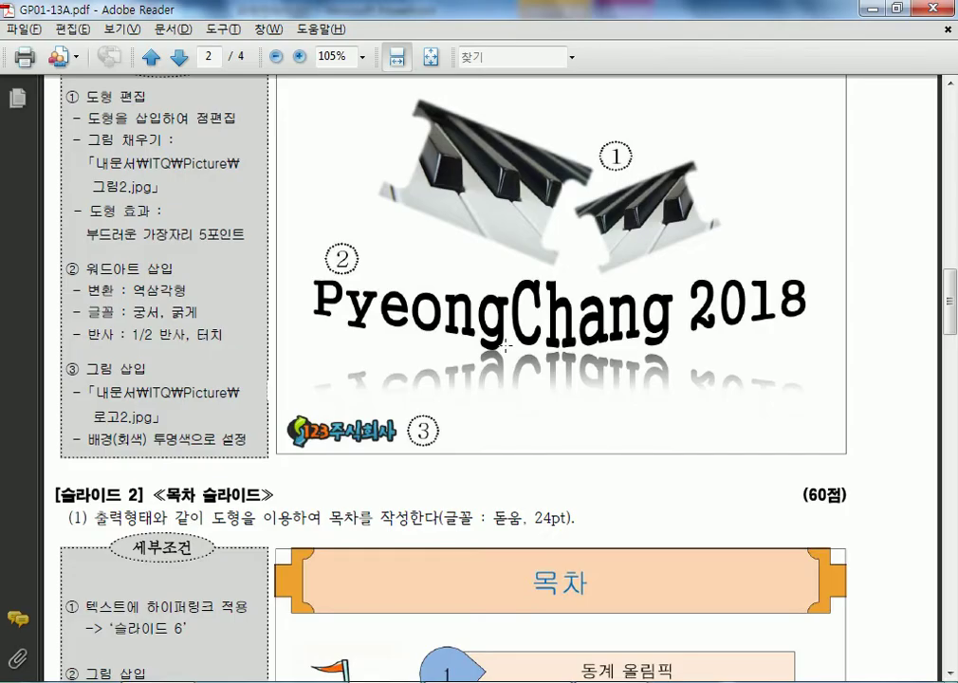
pyautogui.hotkey('alt', 'Tab')
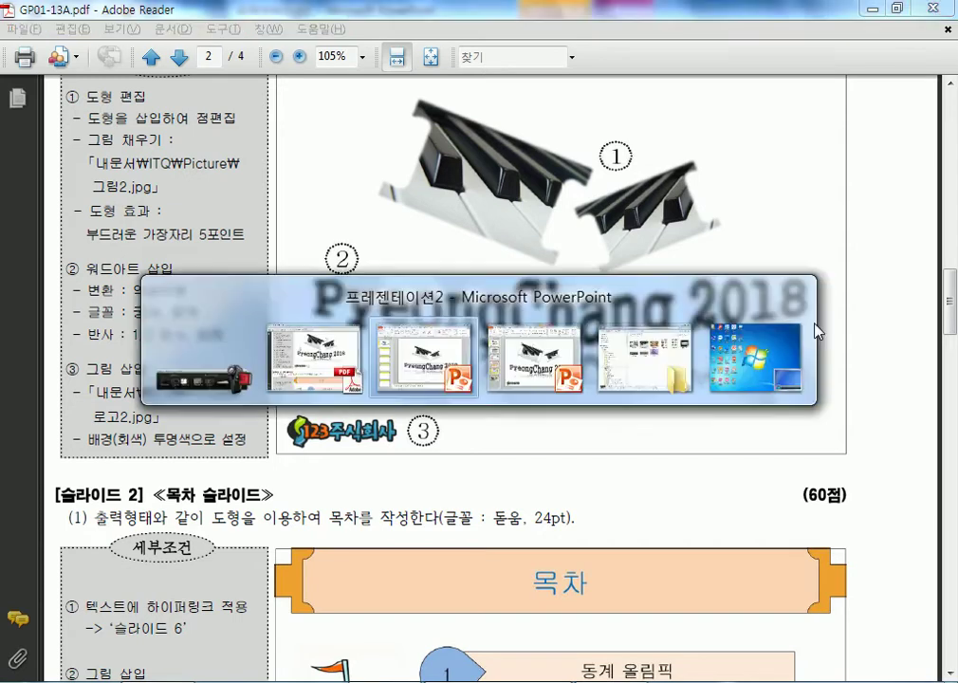
pyautogui.hotkey('alt', 'Tab')
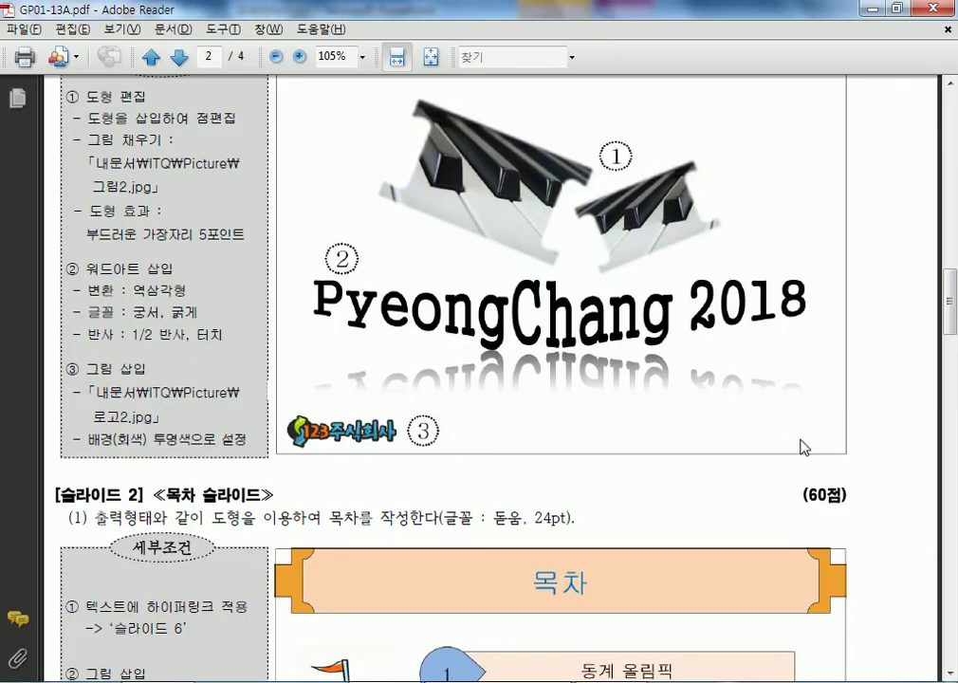
pyautogui.hotkey('alt', 'Tab')
pyautogui.moveTo(638, 408); pyautogui.dragTo(631, 394)
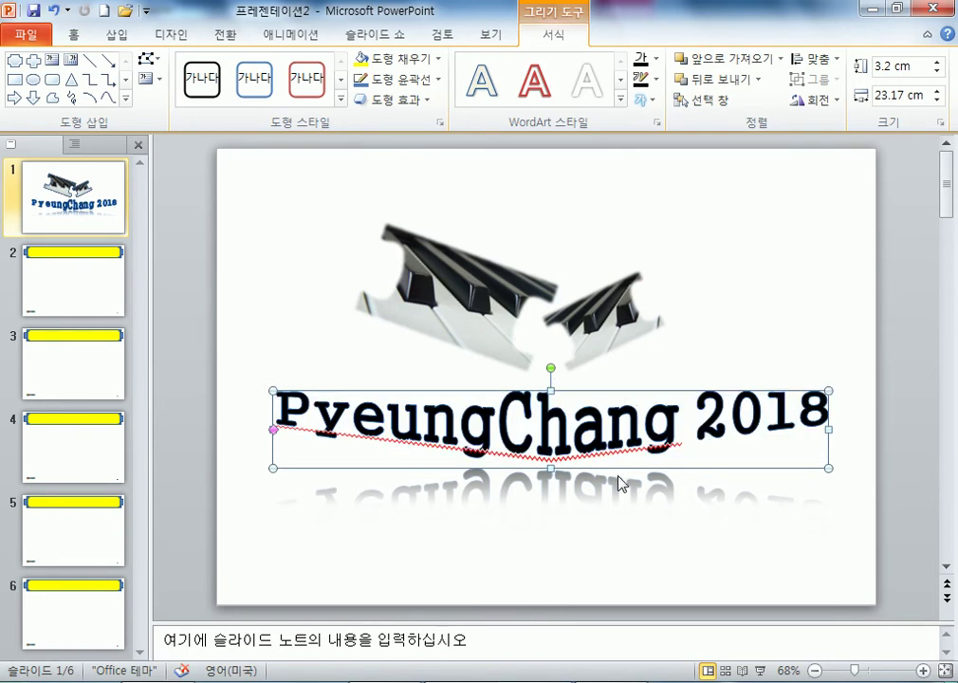
# Insert the logo picture 로고2.jpg on slide 1 and place it in the slide's lower-left corner
pyautogui.hotkey('alt', 'Tab')
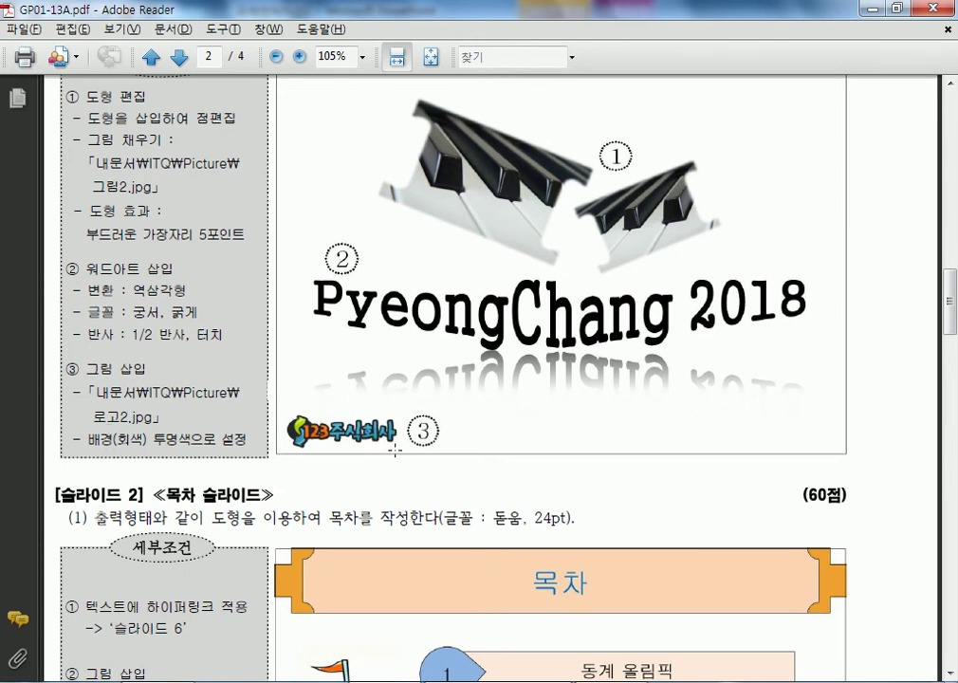
pyautogui.hotkey('alt', 'Tab')
pyautogui.click(117, 34)
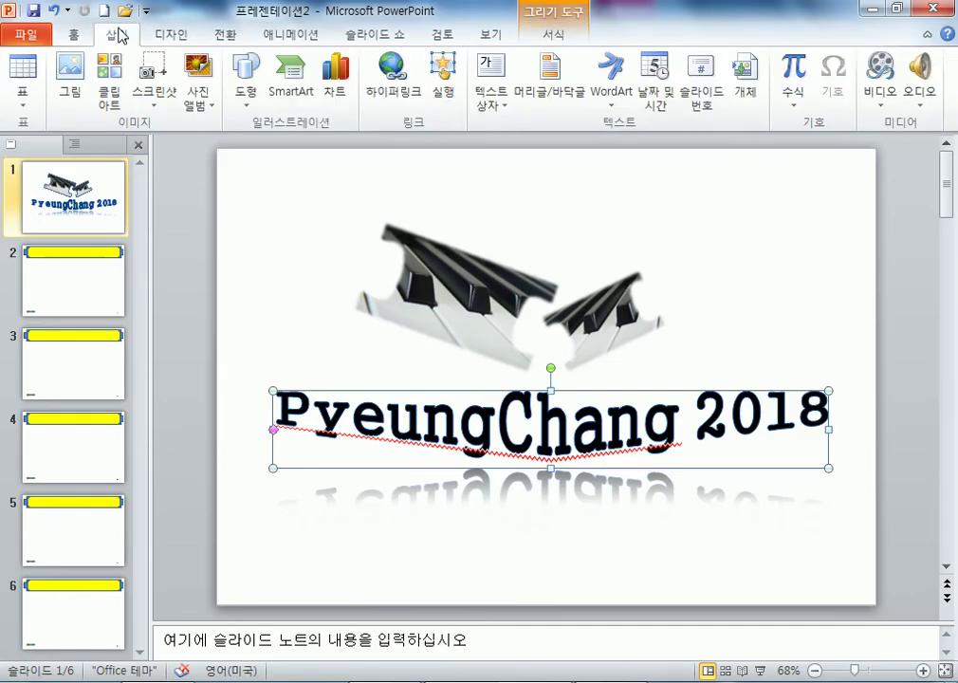
pyautogui.click(243, 81)
pyautogui.click(68, 74)
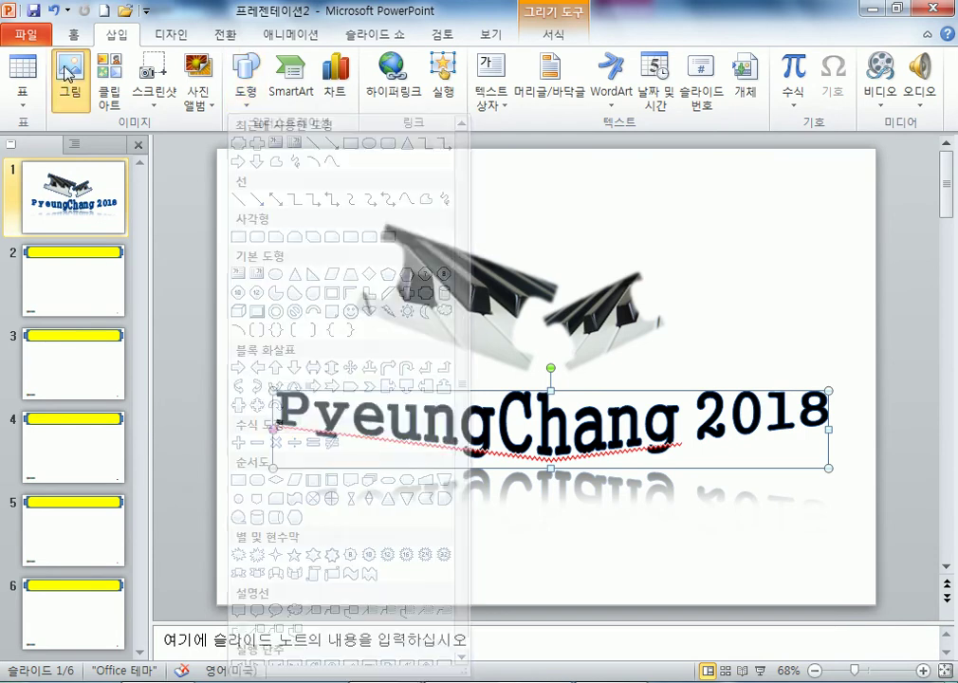
pyautogui.doubleClick(853, 242)
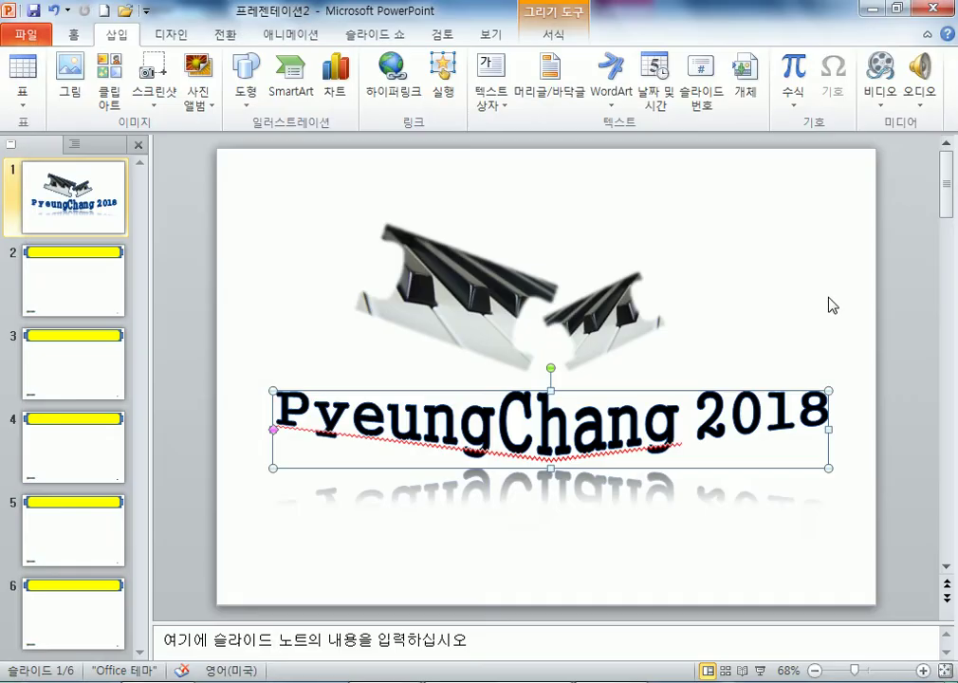
pyautogui.moveTo(520, 404); pyautogui.dragTo(323, 576)
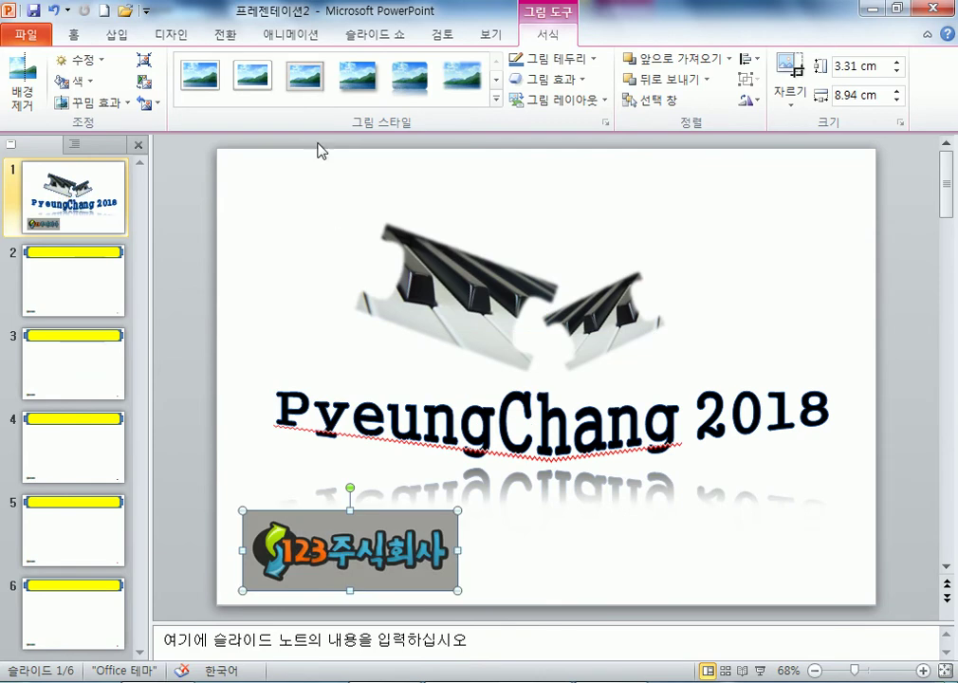
# Make the logo's gray background transparent and shrink the logo in the slide's lower-left corner
pyautogui.click(76, 81)
pyautogui.click(109, 358)
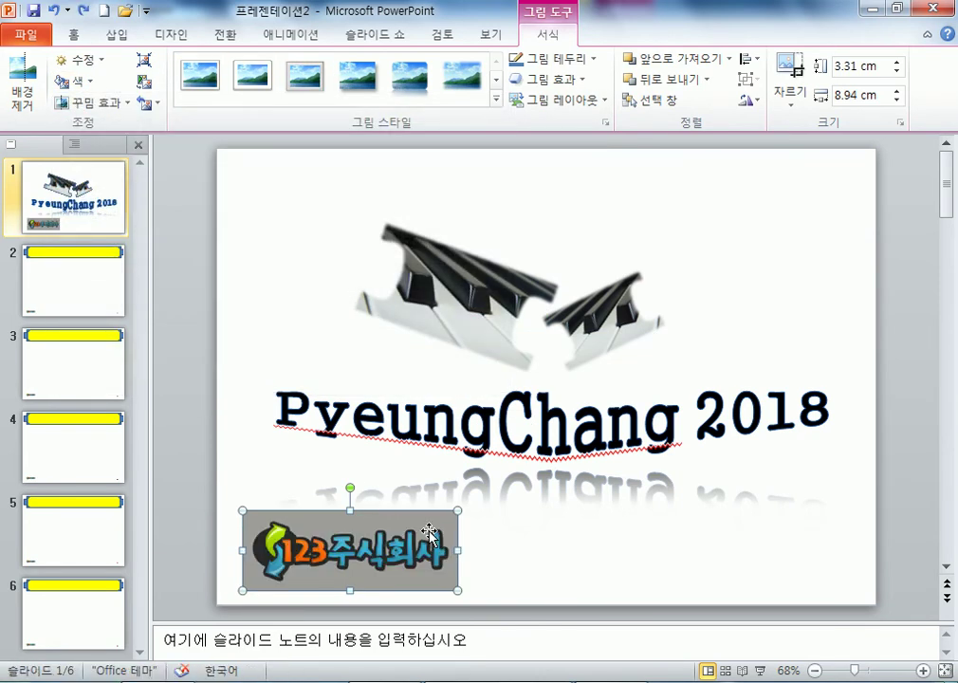
pyautogui.click(75, 82)
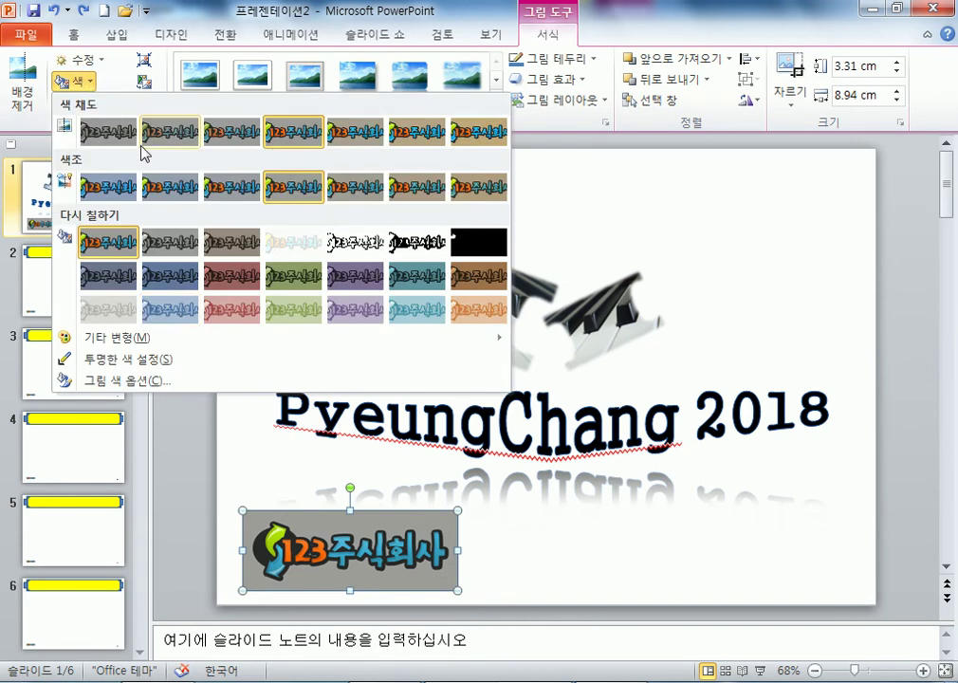
pyautogui.click(147, 358)
pyautogui.click(410, 529)
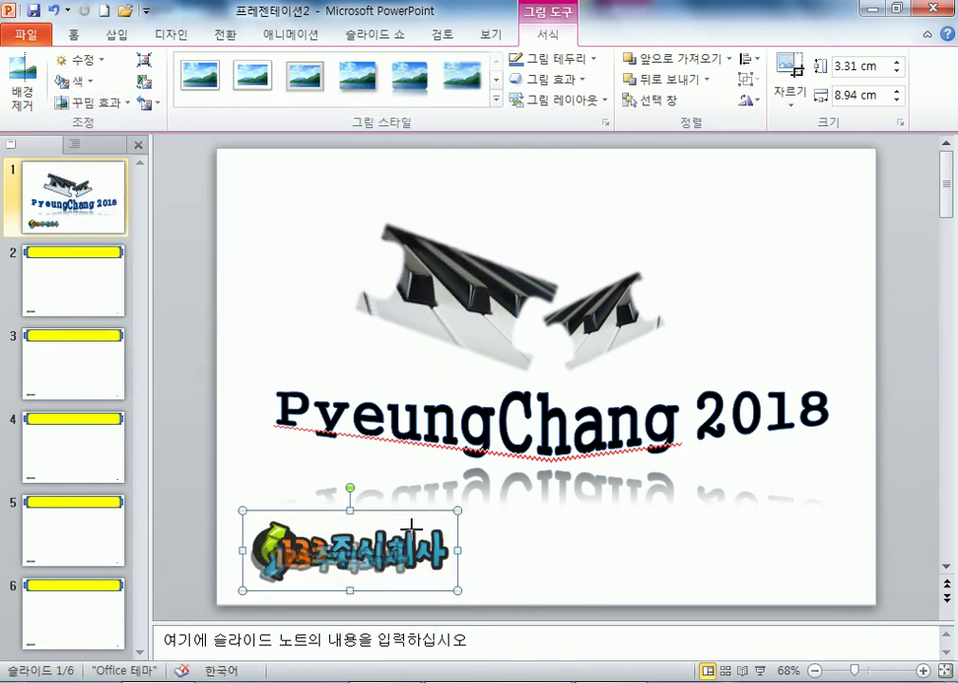
pyautogui.click(512, 567)
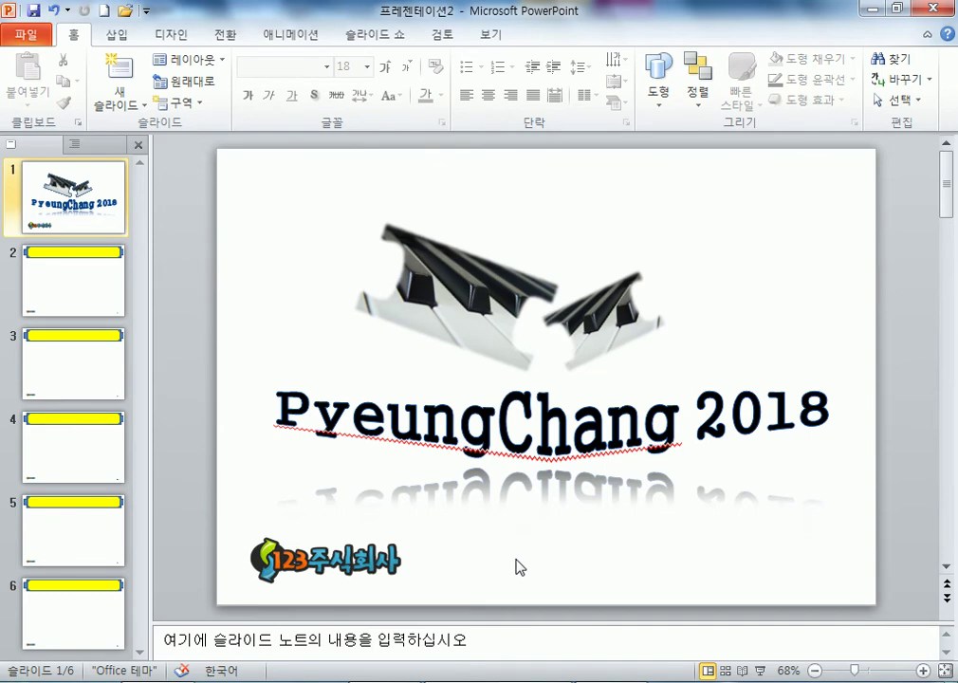
# Compare slide 1's cover with the exam sheet's sample and the finished GP01-13A.pptx presentation
pyautogui.hotkey('alt', 'Tab')
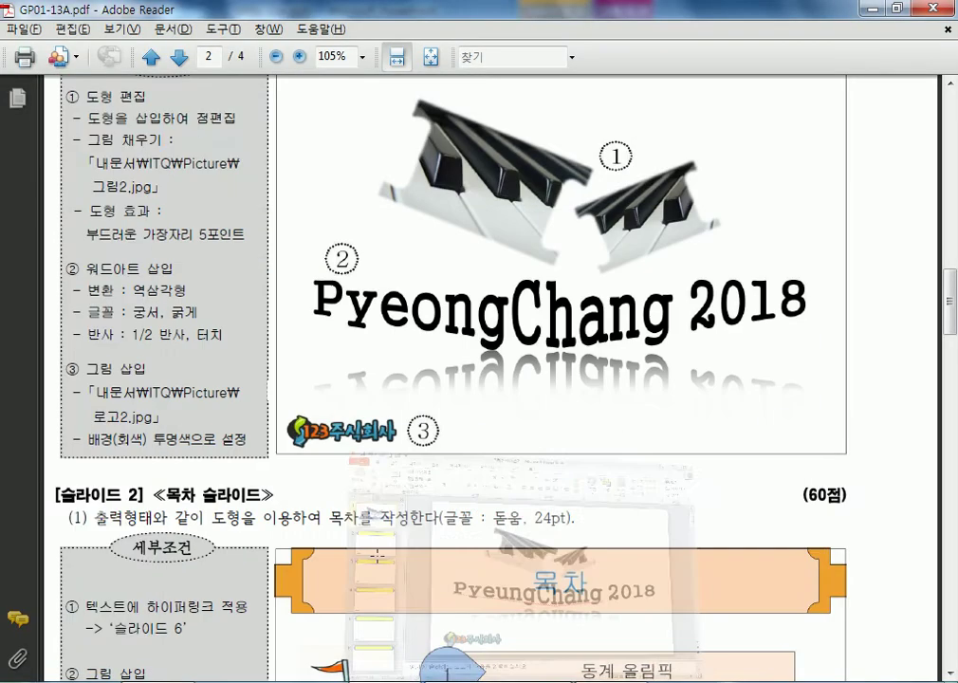
pyautogui.hotkey('alt', 'Tab')
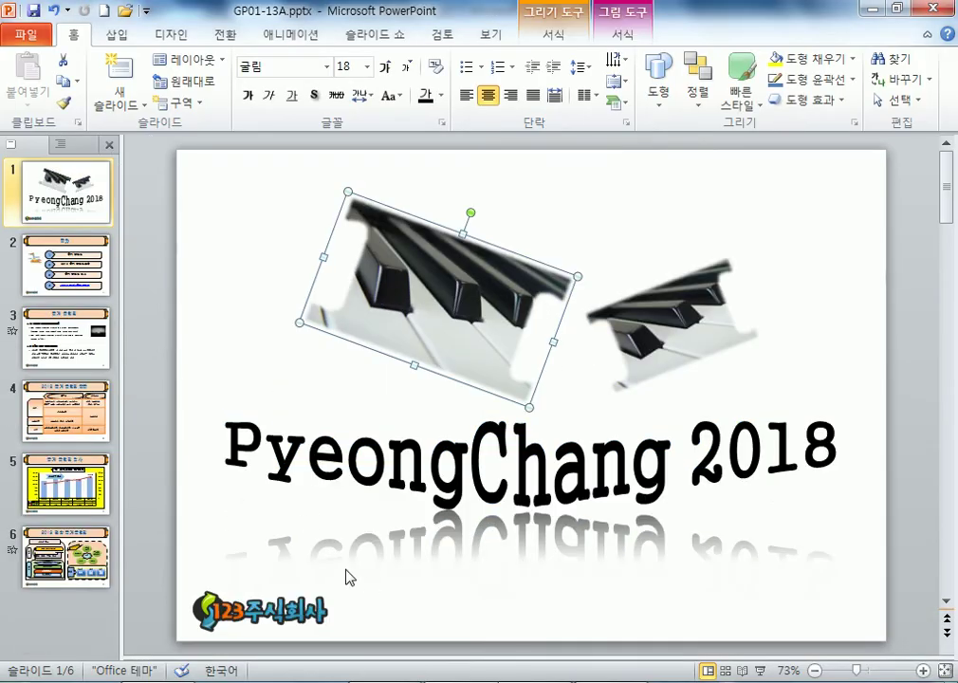
pyautogui.click(567, 500)
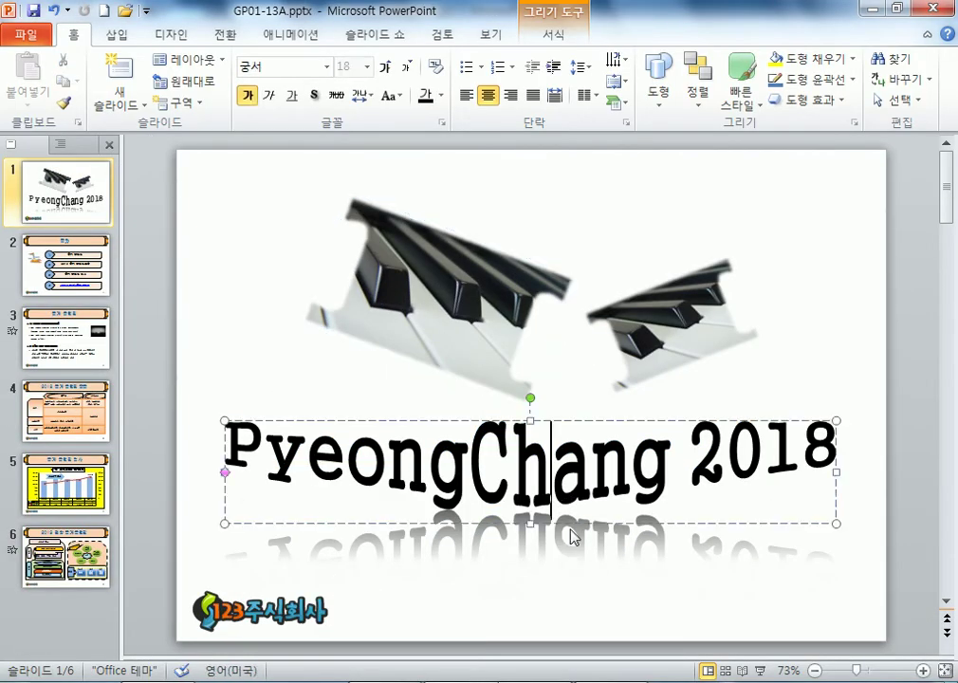
pyautogui.click(253, 281)
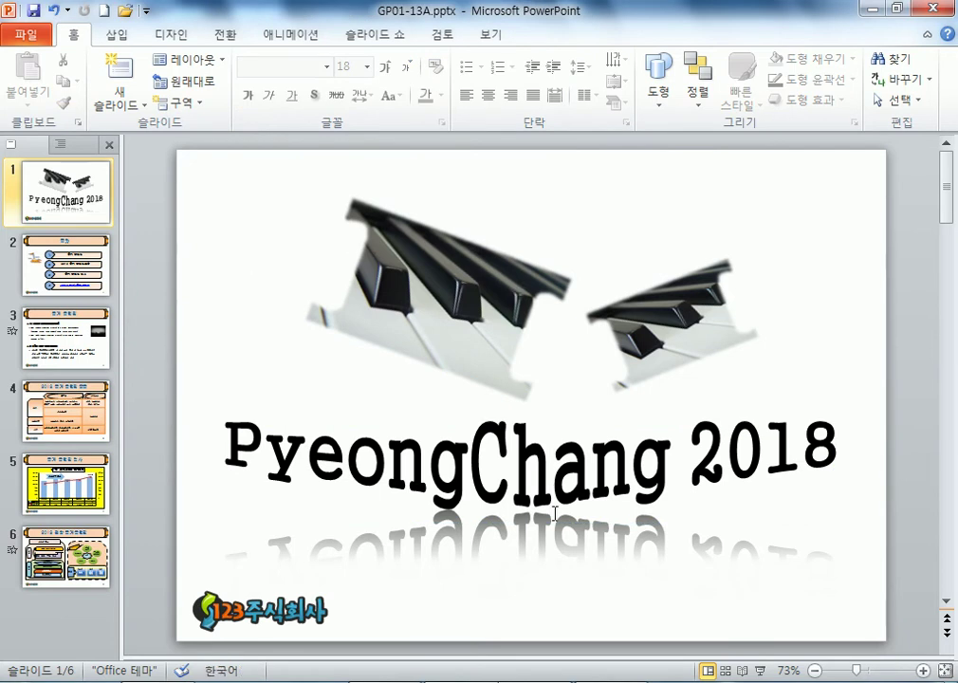
pyautogui.hotkey('alt', 'Tab')
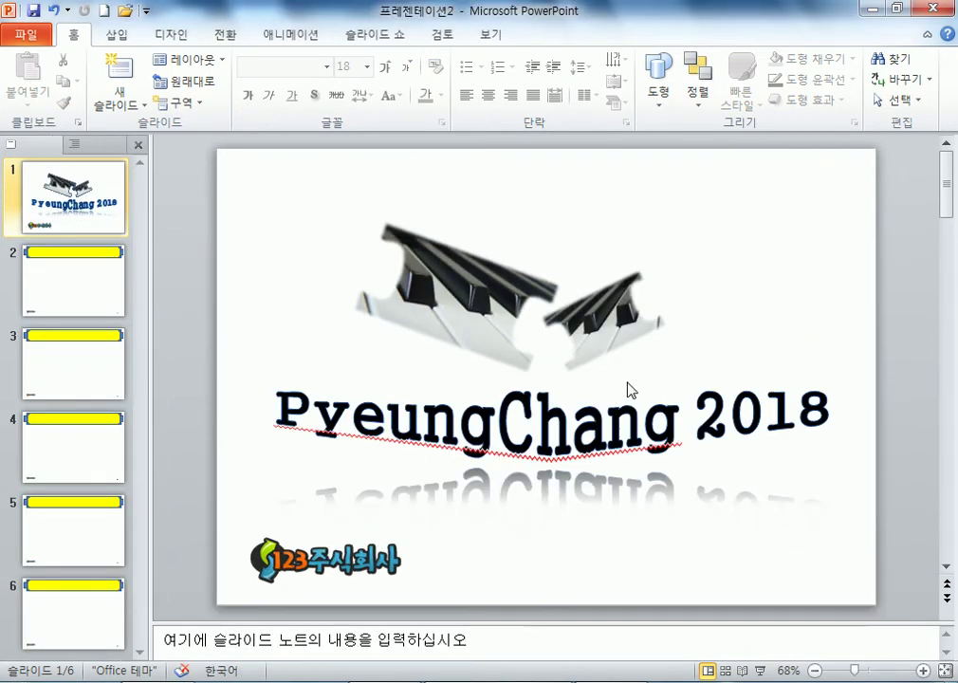
pyautogui.click(513, 306)
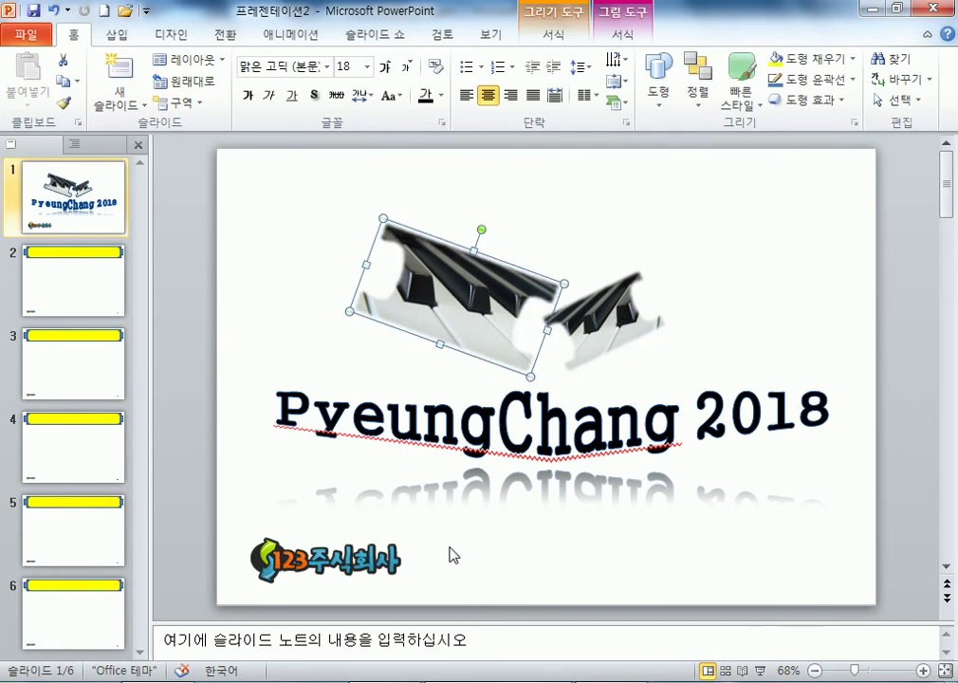
# Review the exam sheet's requirements for slides 2 and 3, including slide 3's bullet symbols, fonts, sizes and line spacing
pyautogui.click(100, 275)
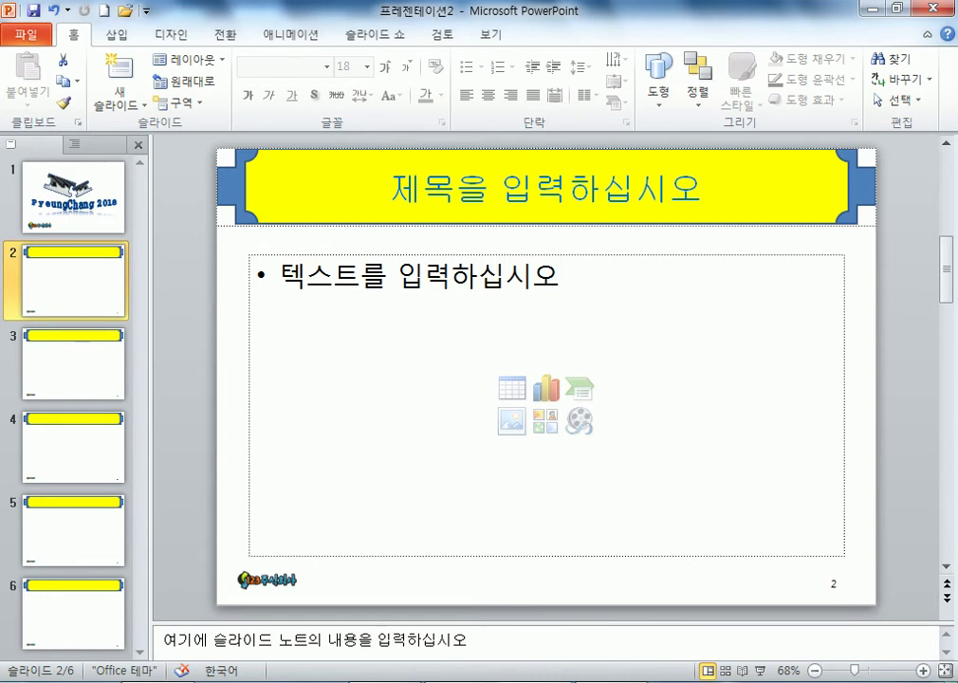
pyautogui.hotkey('alt', 'Tab')
pyautogui.scroll(-5, 289, 377)
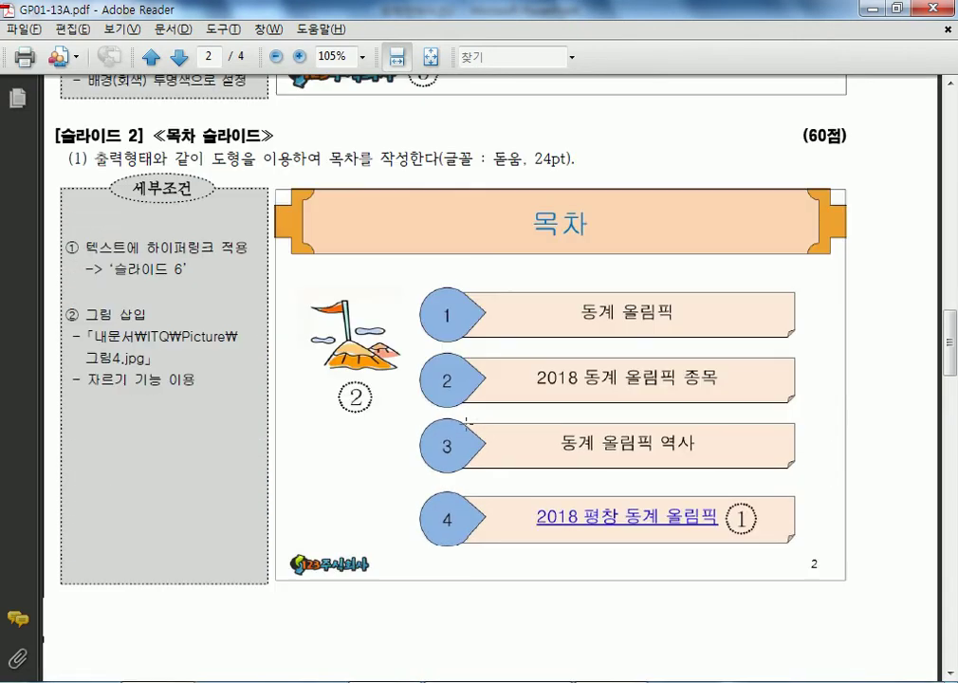
pyautogui.click(550, 200)
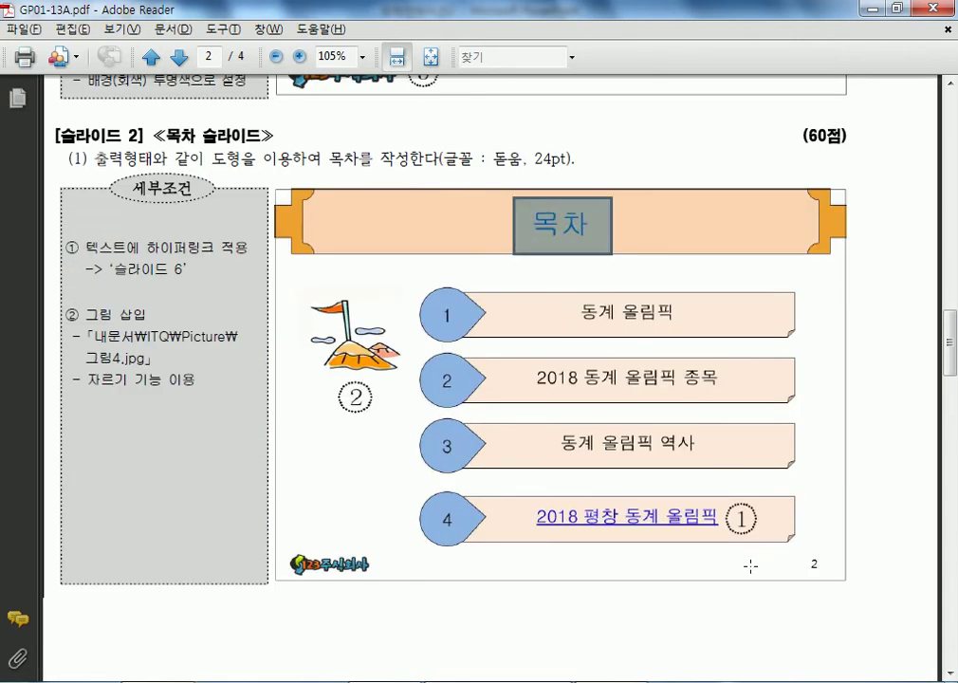
pyautogui.scroll(-10, 750, 566)
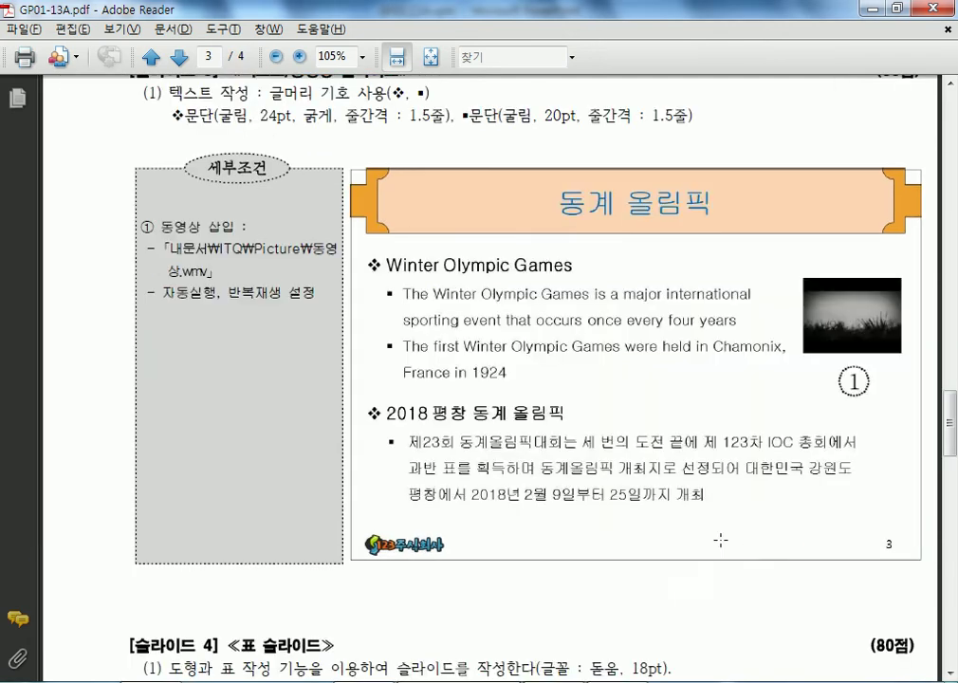
pyautogui.moveTo(398, 183); pyautogui.dragTo(438, 180)
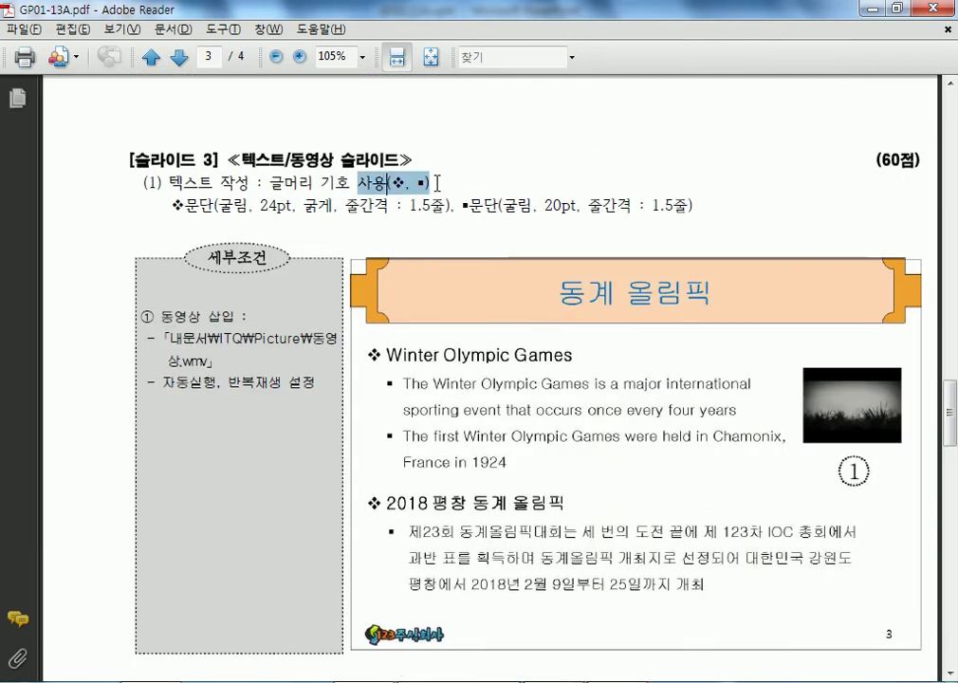
pyautogui.moveTo(332, 204); pyautogui.dragTo(248, 205)
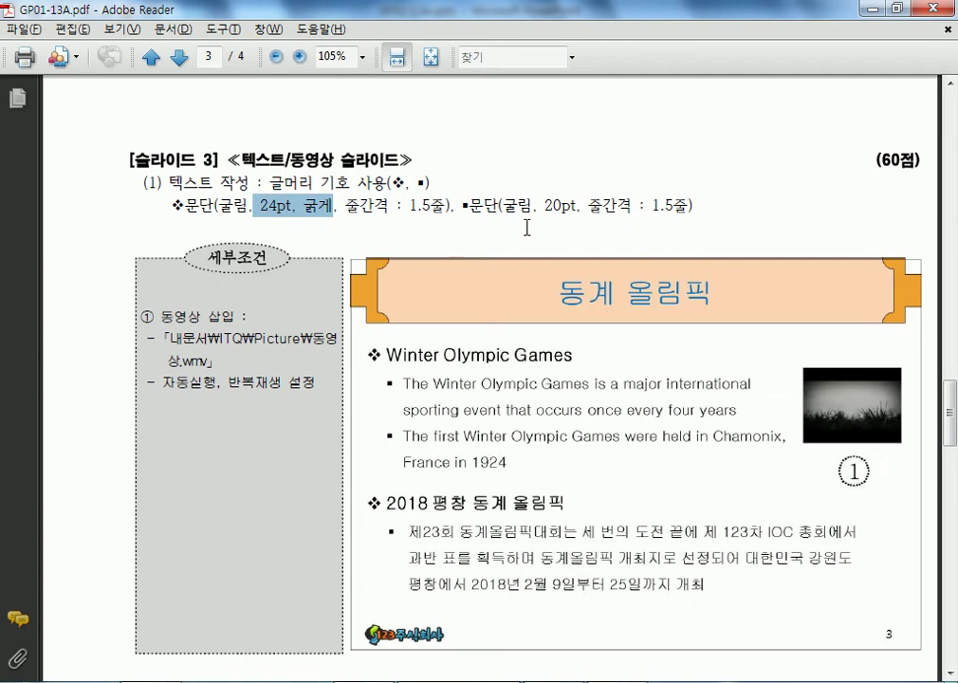
pyautogui.moveTo(545, 205); pyautogui.dragTo(576, 206)
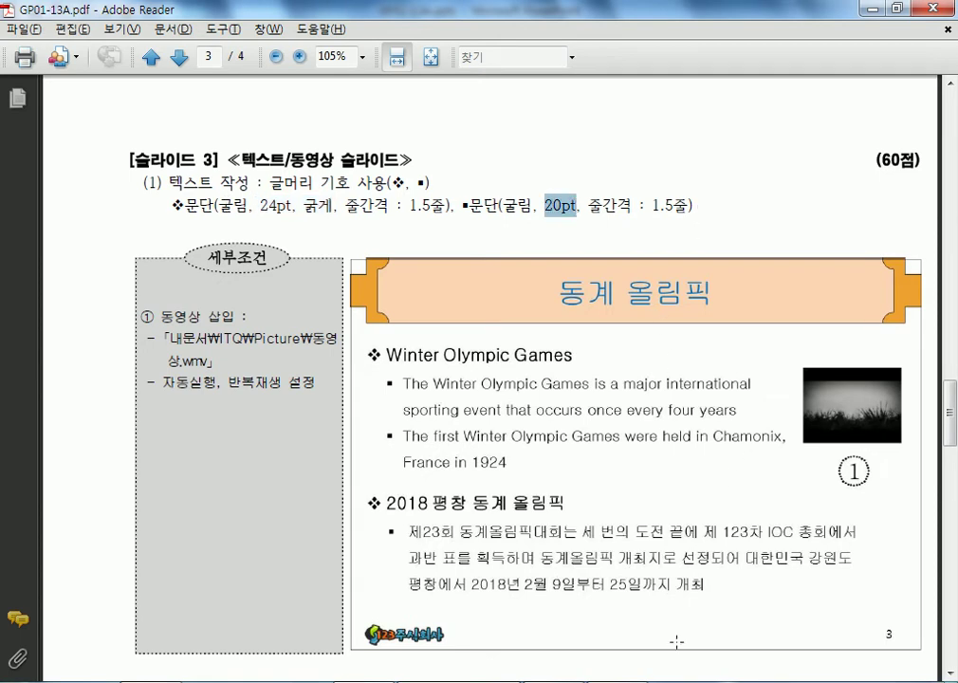
# Fill slide 3's body placeholder with the exam sheet's five paragraphs, from "Winter Olympic Games" to the "제23회 동계올림픽대회" paragraph
pyautogui.hotkey('alt', 'Tab')
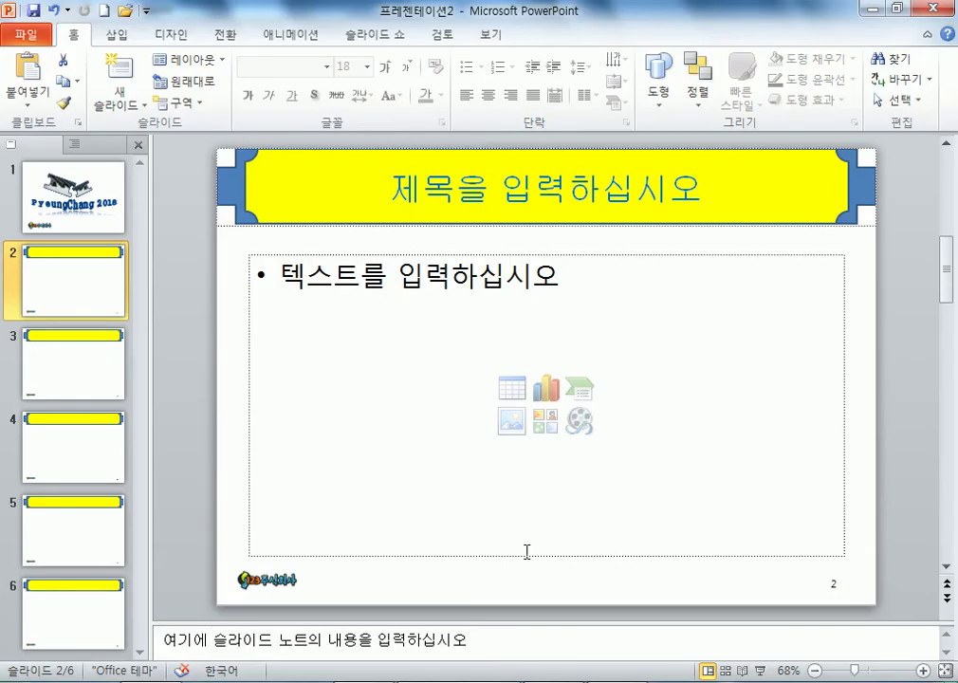
pyautogui.click(103, 337)
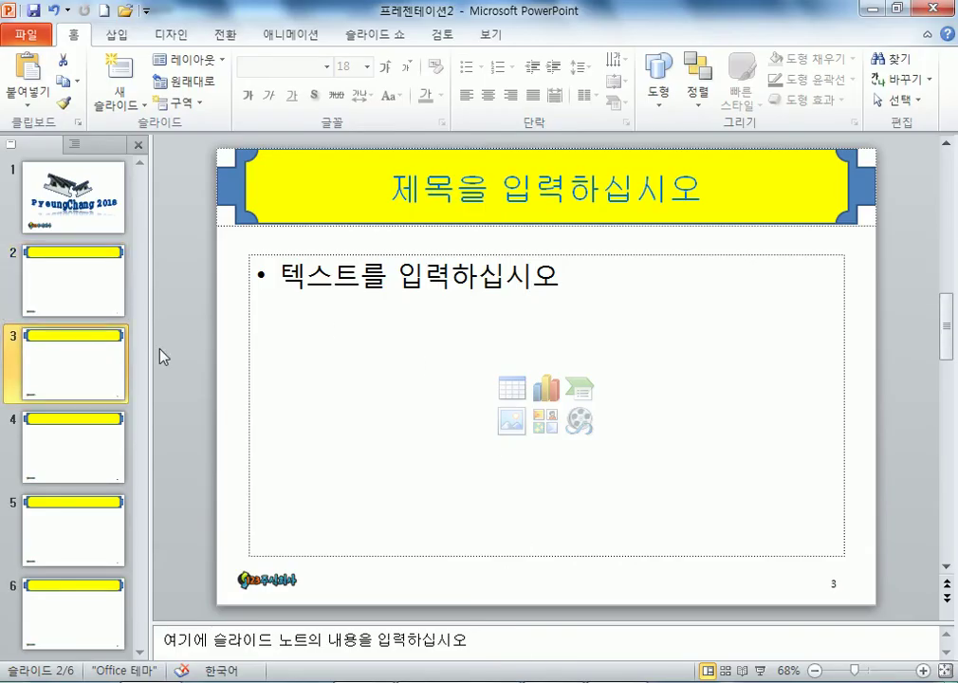
pyautogui.click(328, 270)
pyautogui.write('Winter Olympic Games The Winter Olympic Games is a major international sporting event that occurs once every four years The first Winter Olympic Games were held in Chamonix, France in 1924 2018 평창 동계 올림픽 제23회 동계올림픽대회는 세 번의 도전 끝에 제123차 IOC 총회에서 과반 표를 획득하며 동계올림픽 개최지로 선정되어 대한민국 강원도 평창에서 2018년 2월 9일부터 25일까지 개최')
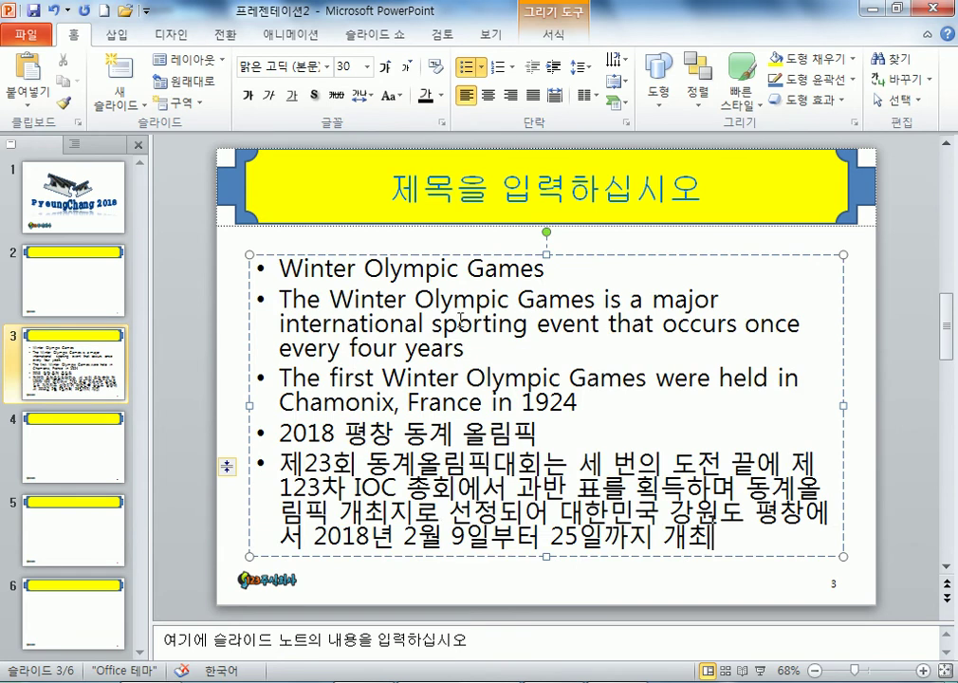
# Move slide 3's body placeholder slightly up and to the left, then extend its right edge and its bottom edge toward the footer logo
pyautogui.moveTo(319, 254); pyautogui.dragTo(310, 238)
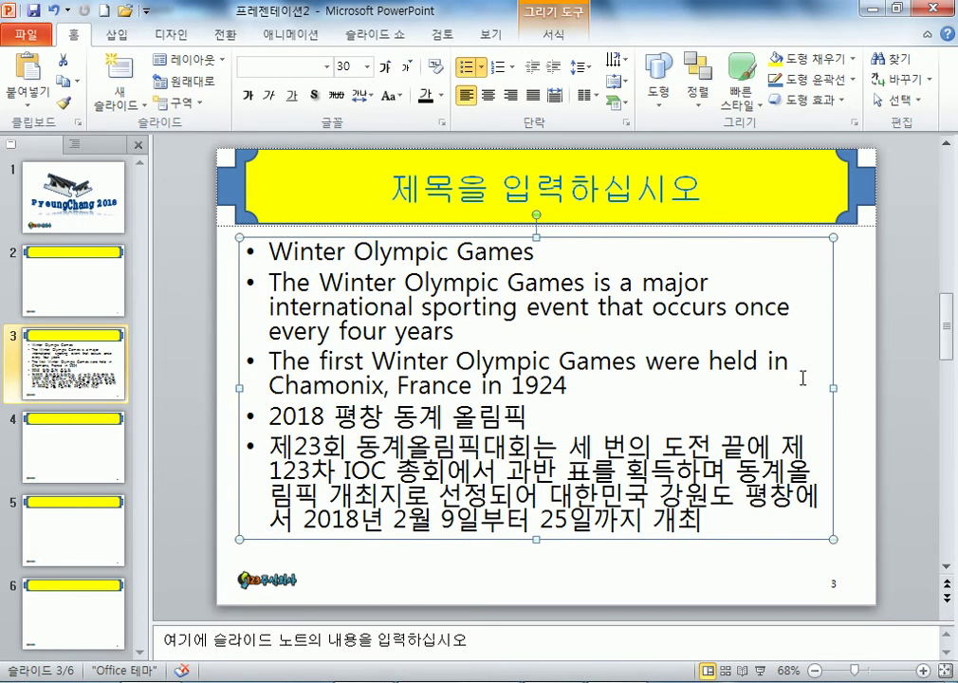
pyautogui.moveTo(833, 386); pyautogui.dragTo(863, 387)
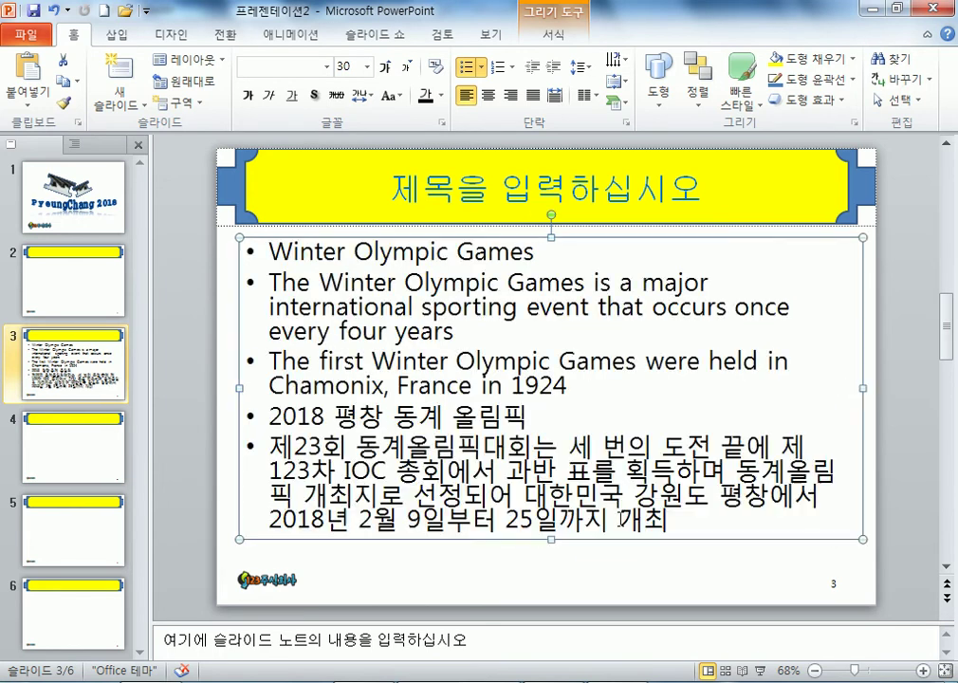
pyautogui.moveTo(551, 538); pyautogui.dragTo(553, 569)
# Check the exam sheet's slide 3 sample for the paragraph formatting and the division into two text blocks
pyautogui.hotkey('alt', 'Tab')
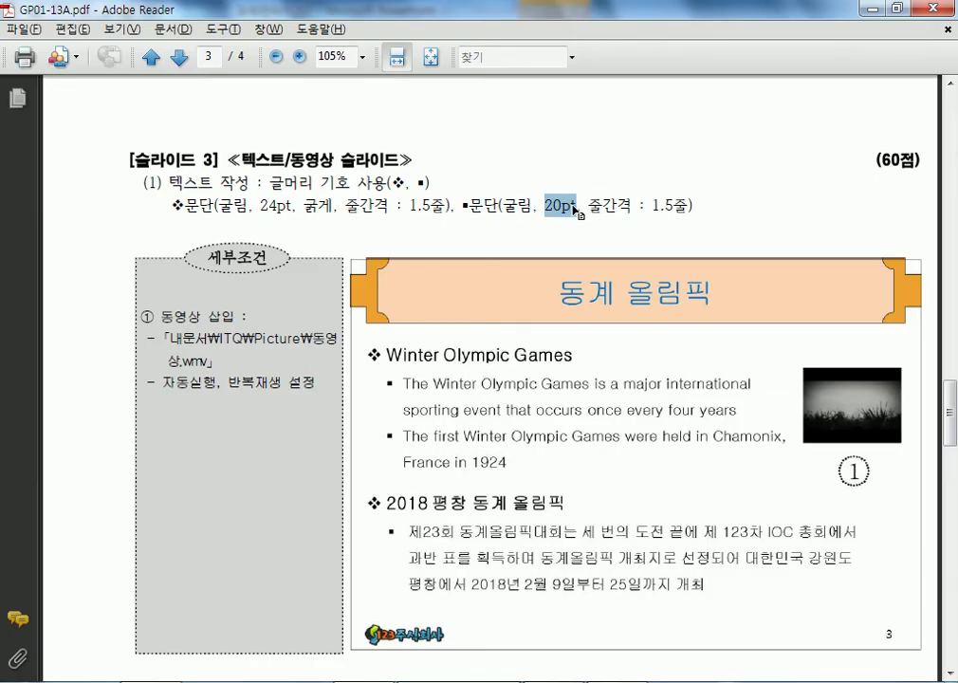
pyautogui.hotkey('alt', 'Tab')
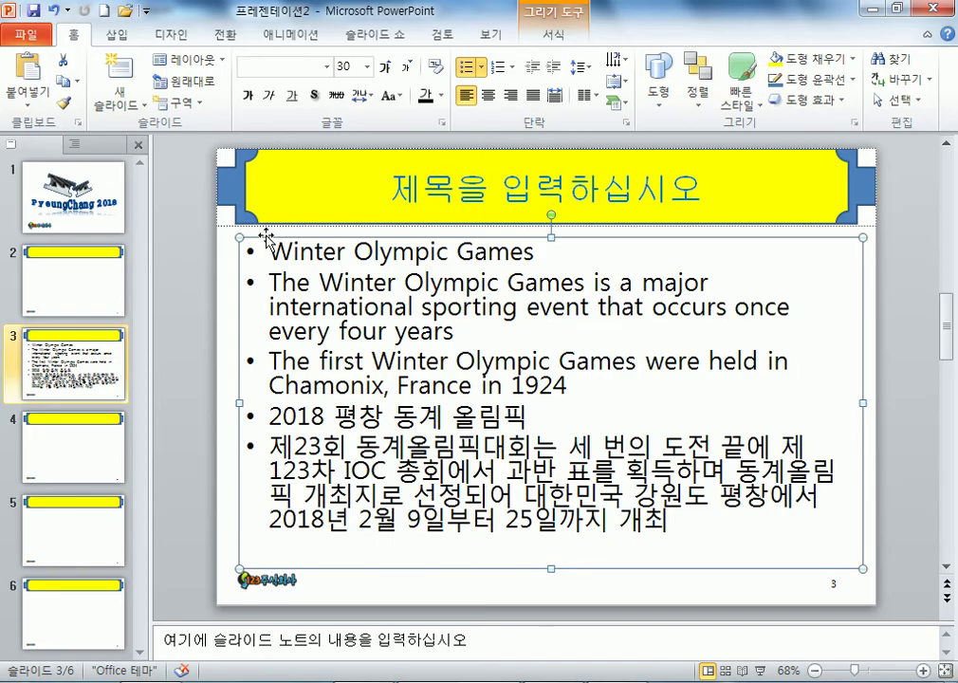
pyautogui.hotkey('alt', 'Tab')
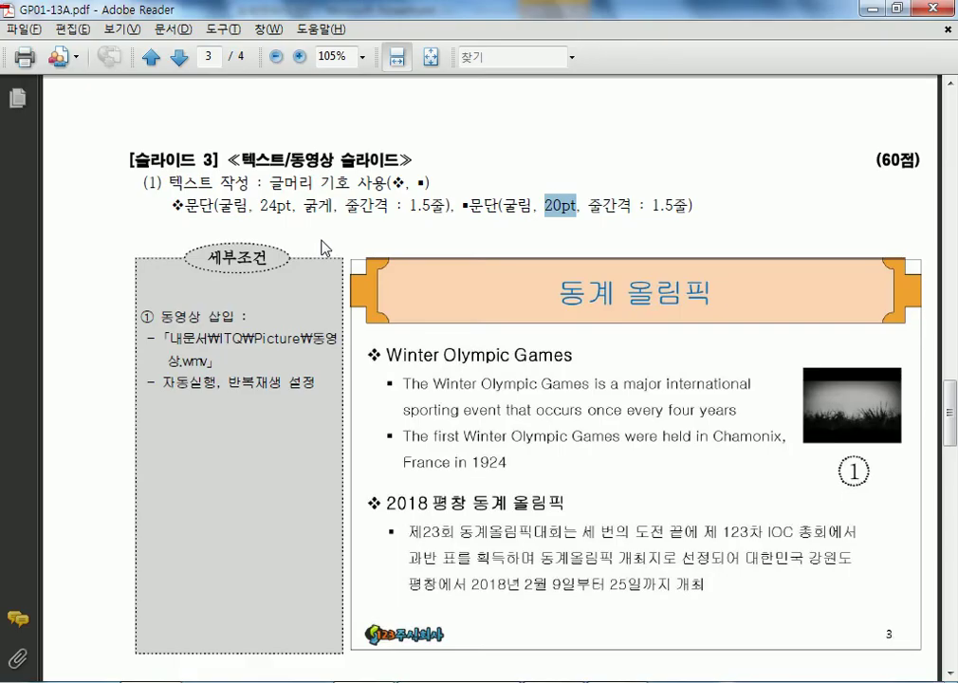
pyautogui.moveTo(361, 335); pyautogui.dragTo(751, 481)
pyautogui.moveTo(360, 491); pyautogui.dragTo(823, 628)
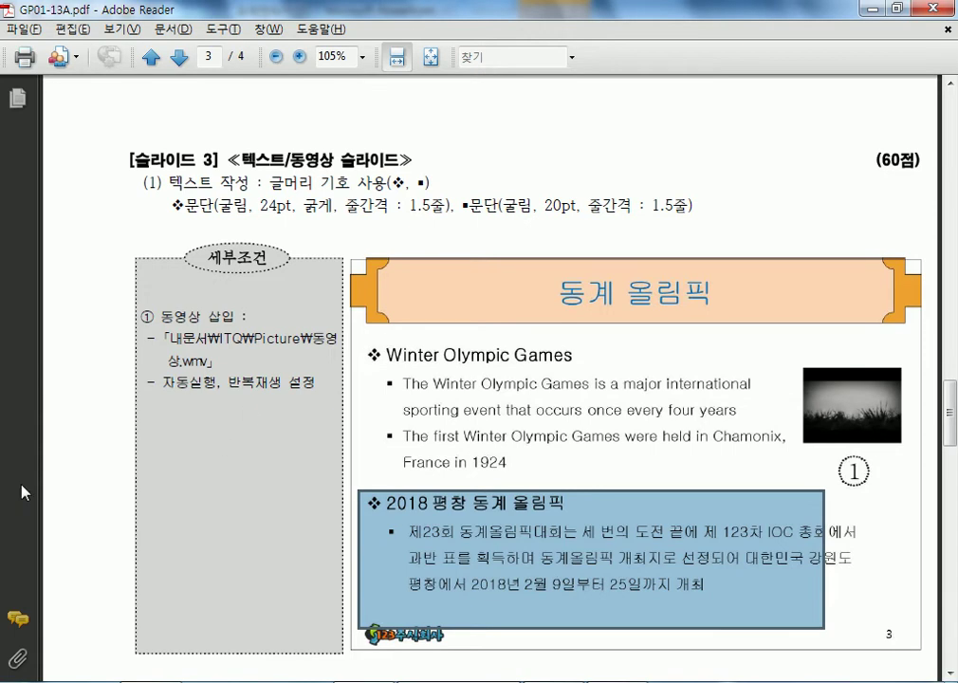
pyautogui.hotkey('alt', 'Tab')
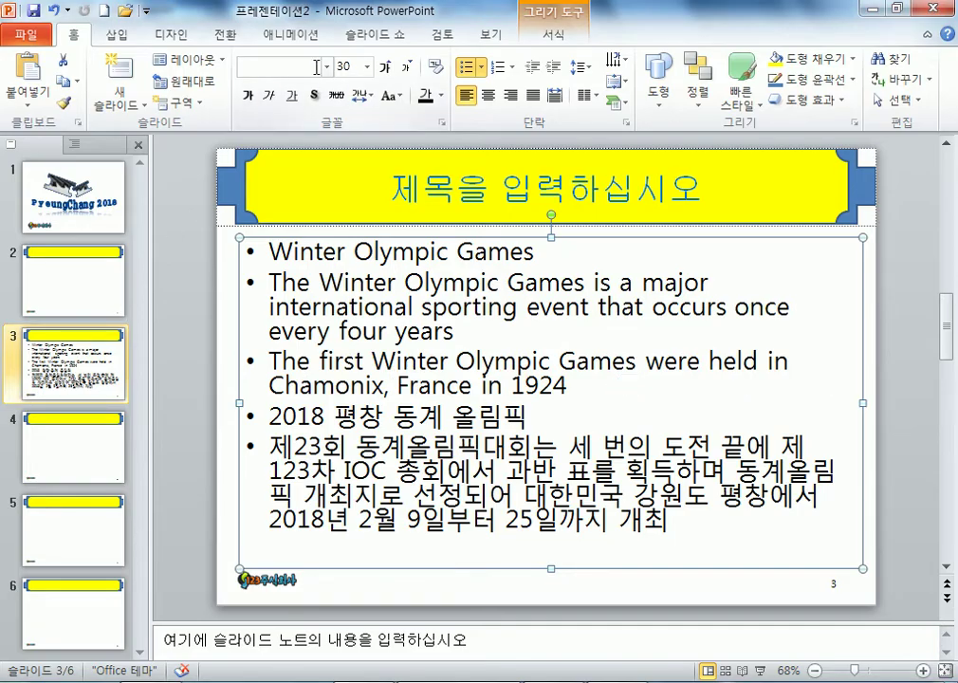
pyautogui.hotkey('alt', 'Tab')
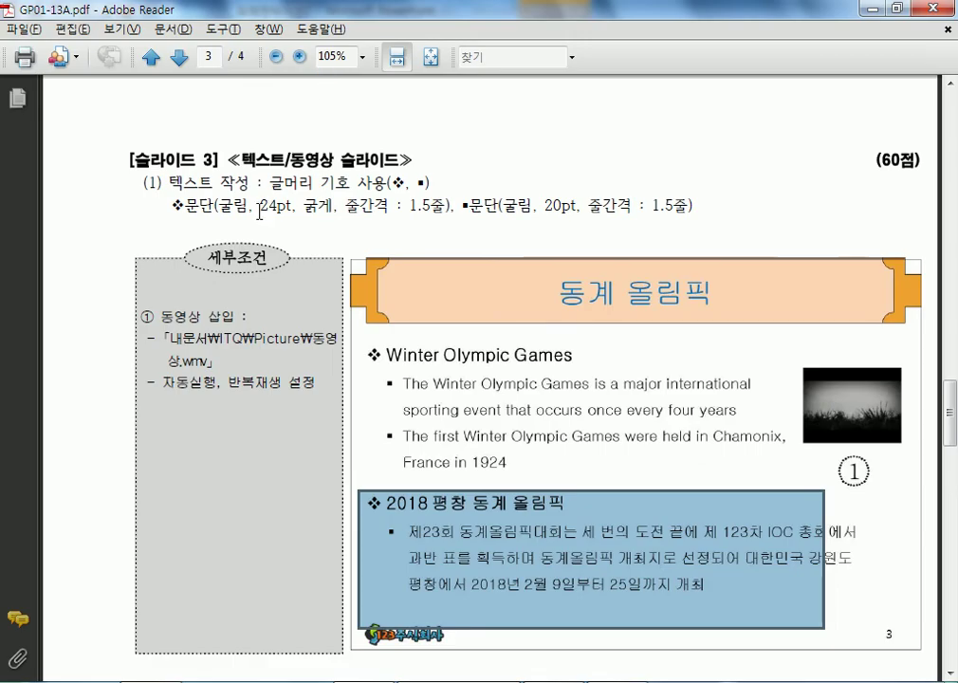
pyautogui.hotkey('alt', 'Tab')
# Format all of slide 3's body text in 굴림 at 20 pt with 1.5 line spacing
pyautogui.click(326, 67)
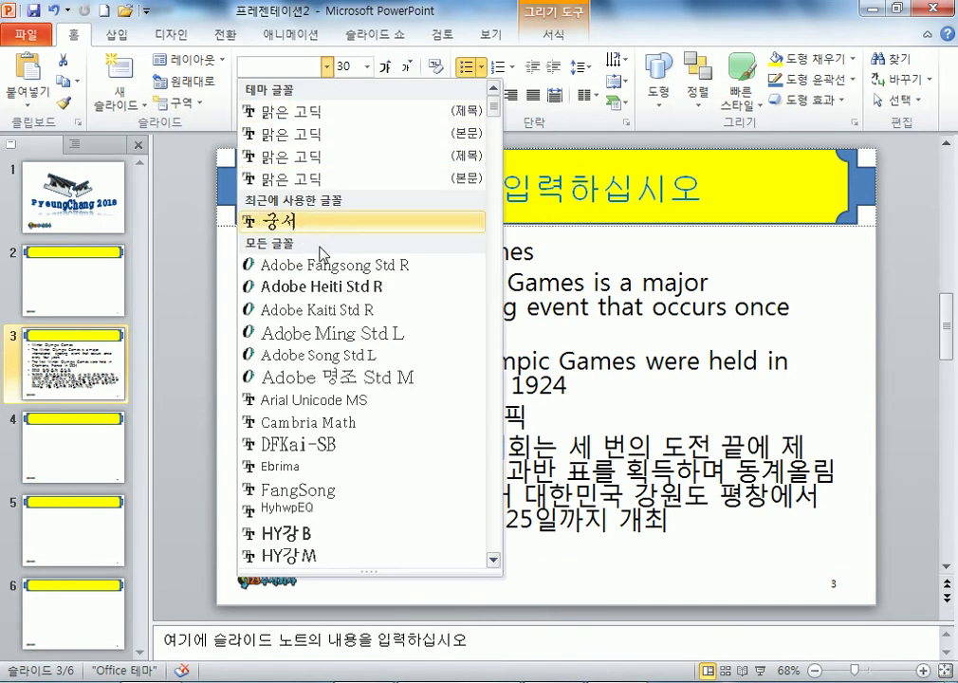
pyautogui.scroll(-20, 348, 300)
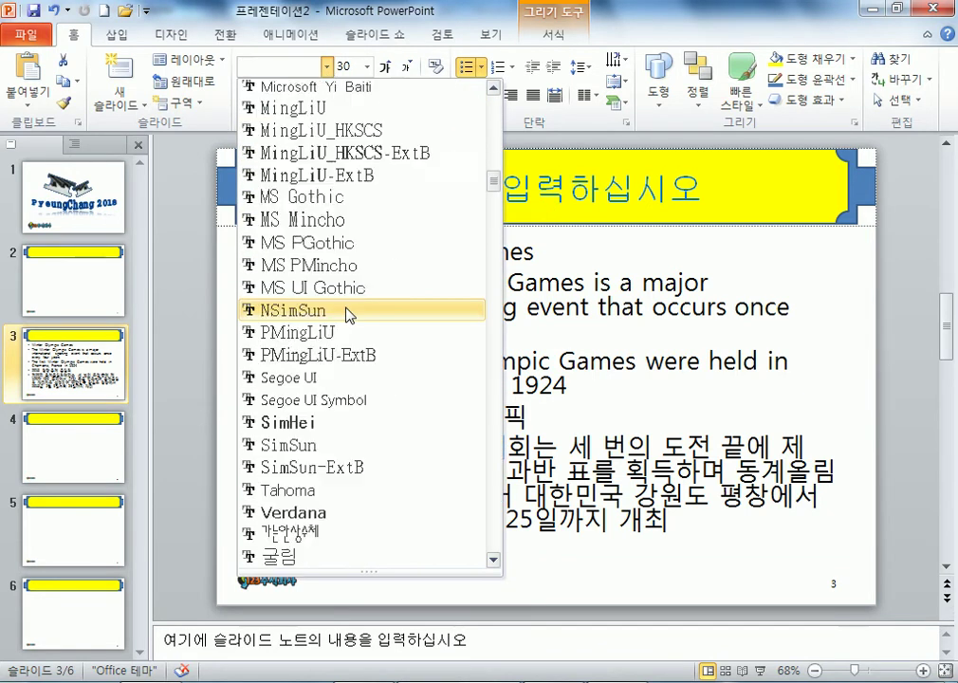
pyautogui.scroll(-4, 346, 314)
pyautogui.click(301, 290)
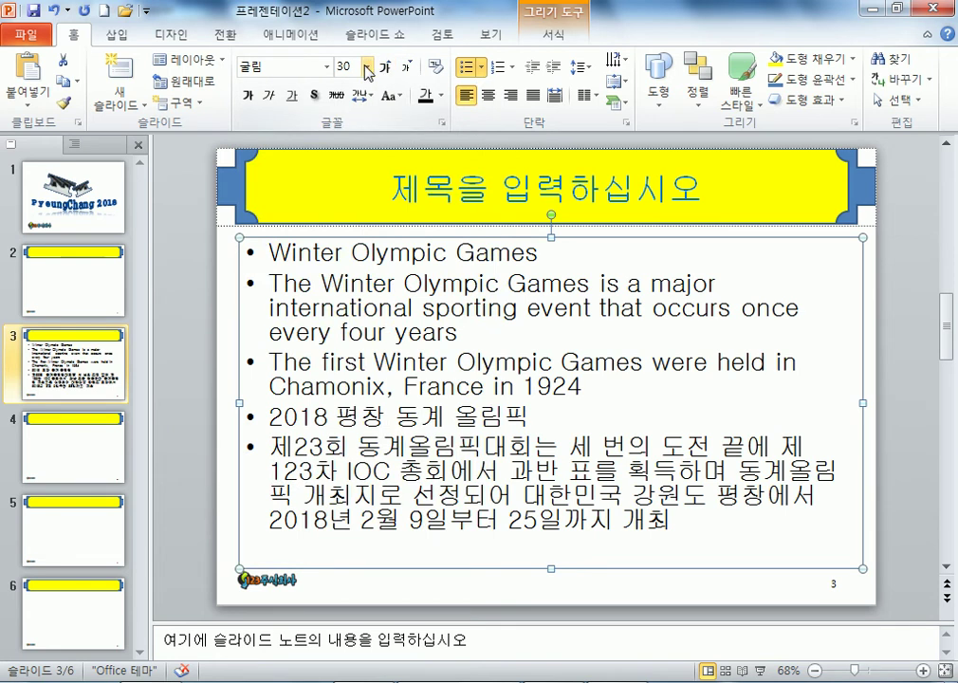
pyautogui.click(366, 73)
pyautogui.click(350, 251)
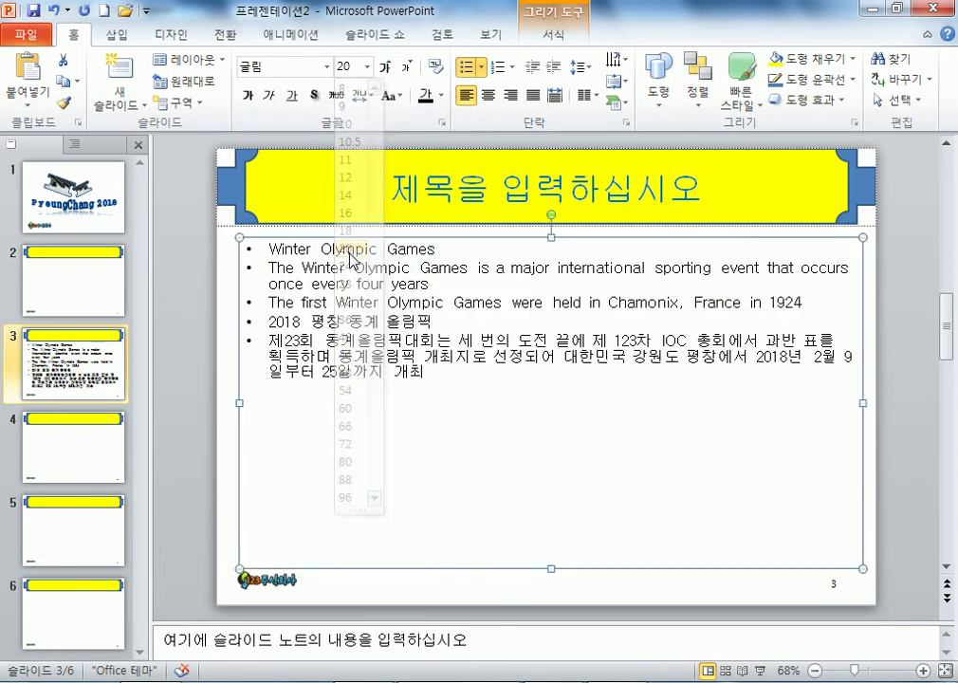
pyautogui.click(588, 68)
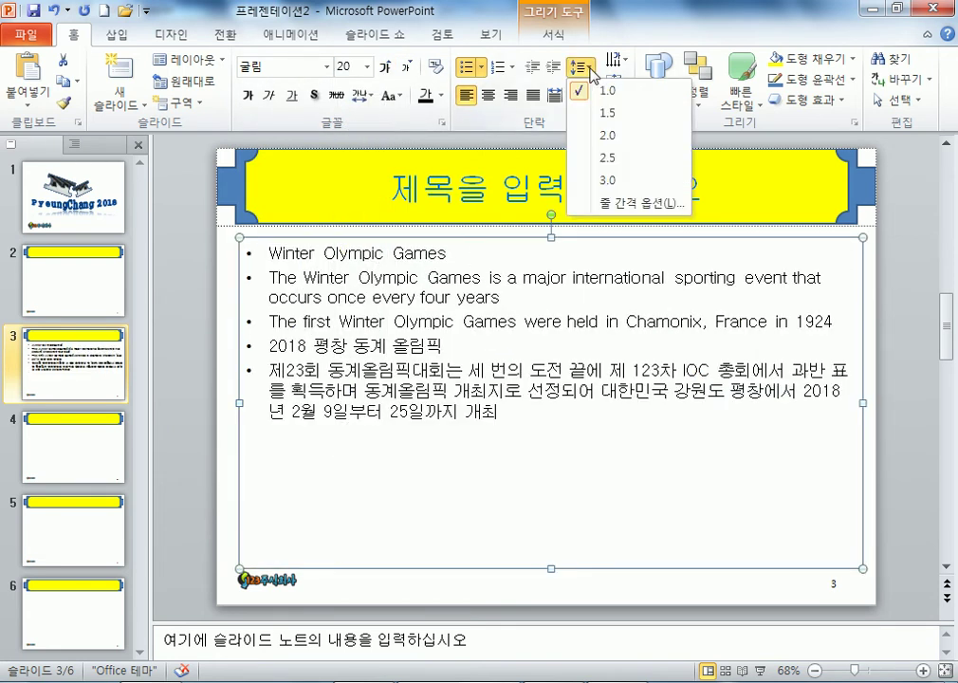
pyautogui.click(606, 114)
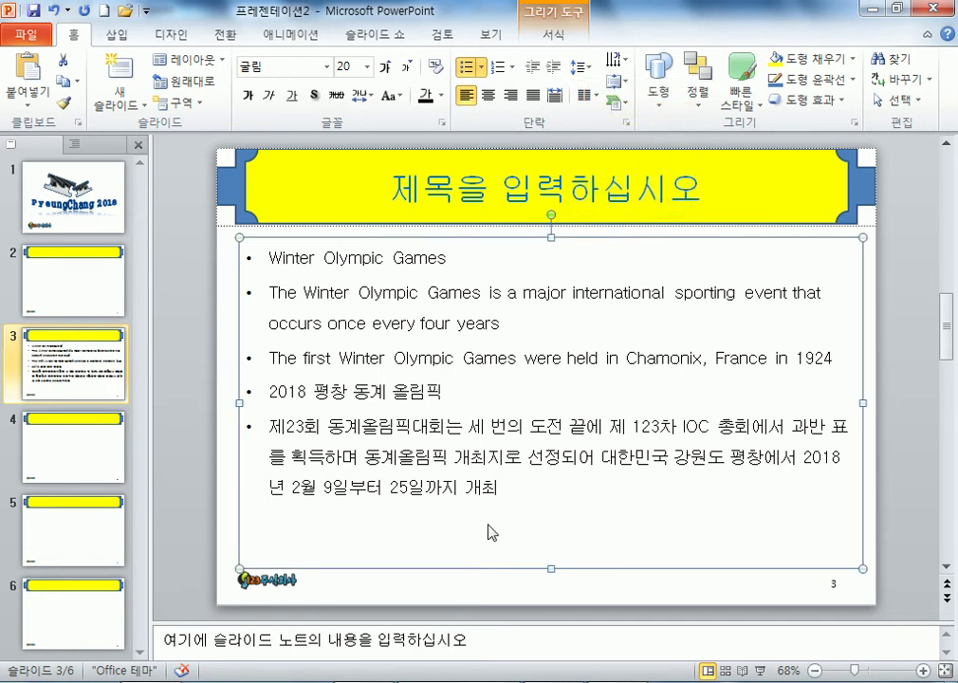
# Demote the two English description paragraphs and the "제23회 동계올림픽대회" paragraph to the second level, following the exam sheet
pyautogui.click(271, 289)
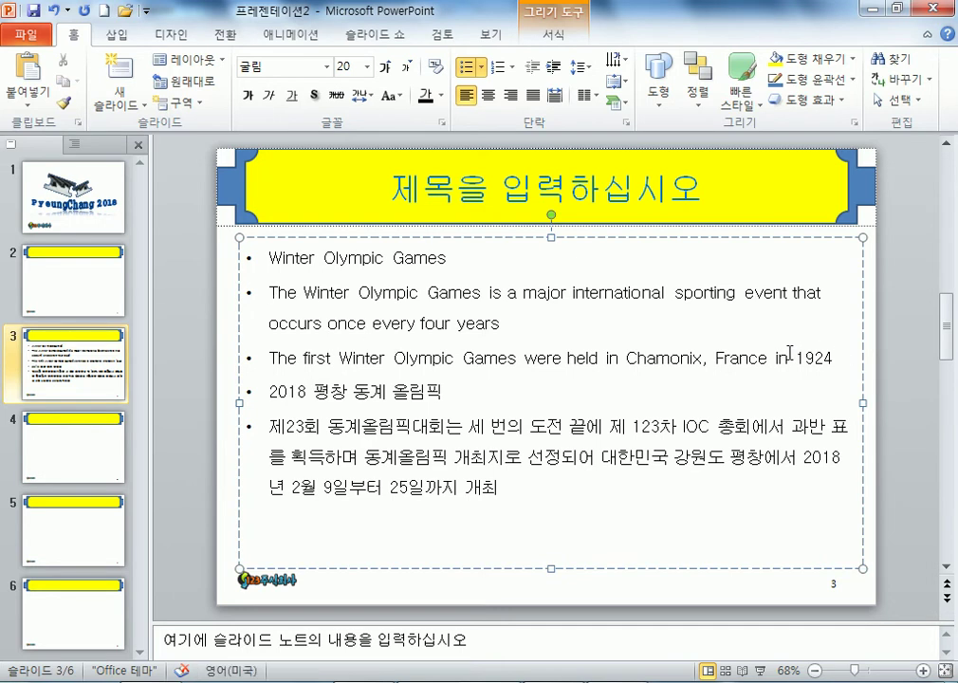
pyautogui.press('Tab')
pyautogui.click(271, 343)
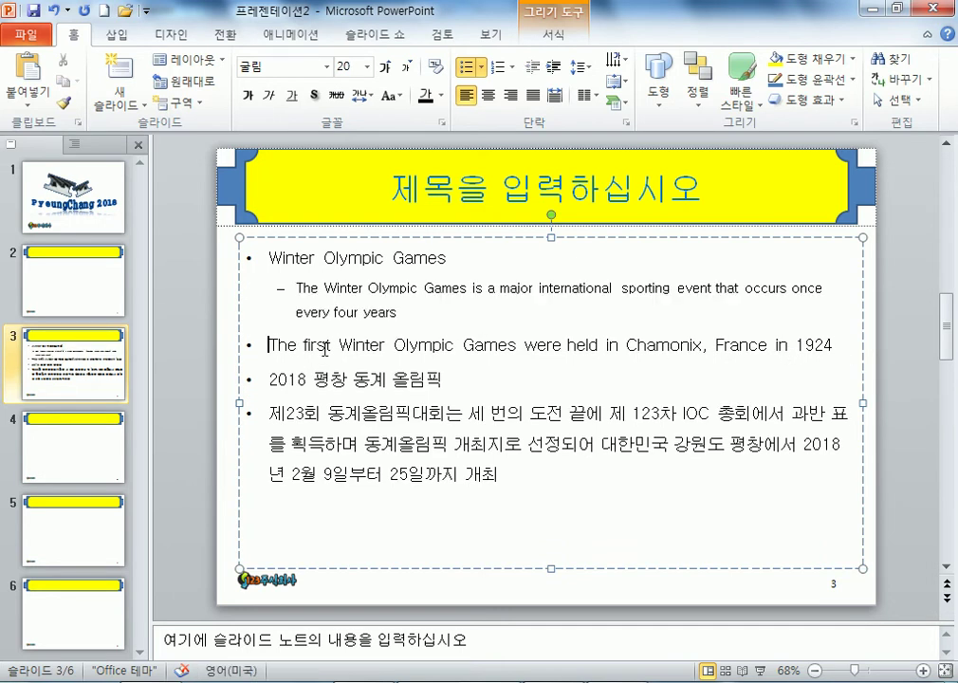
pyautogui.press('Tab')
pyautogui.hotkey('alt', 'Tab')
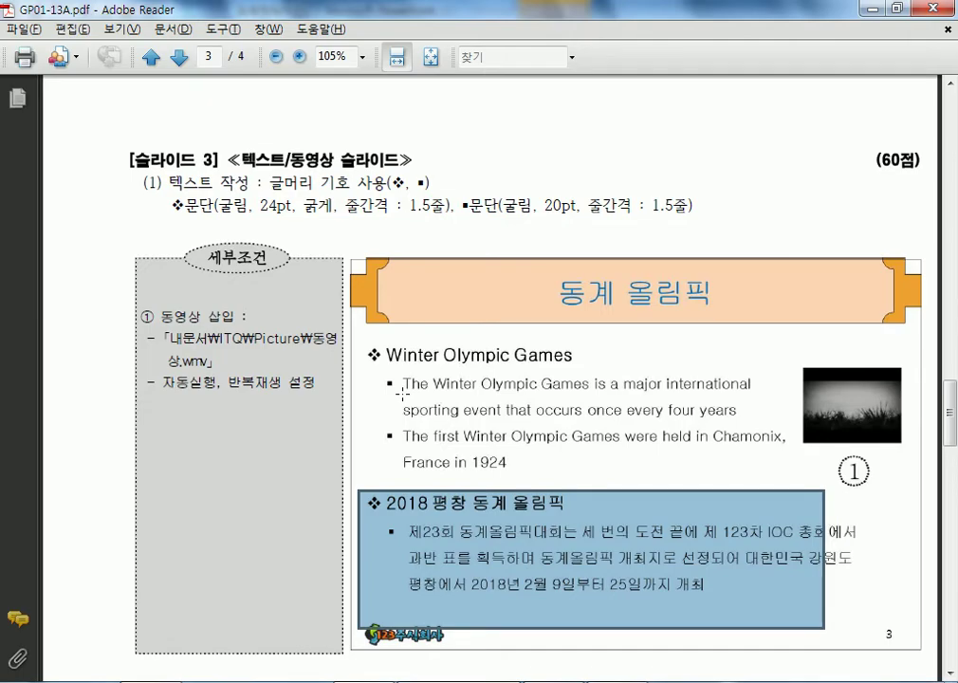
pyautogui.hotkey('alt', 'Tab')
pyautogui.click(267, 406)
pyautogui.press('Tab')
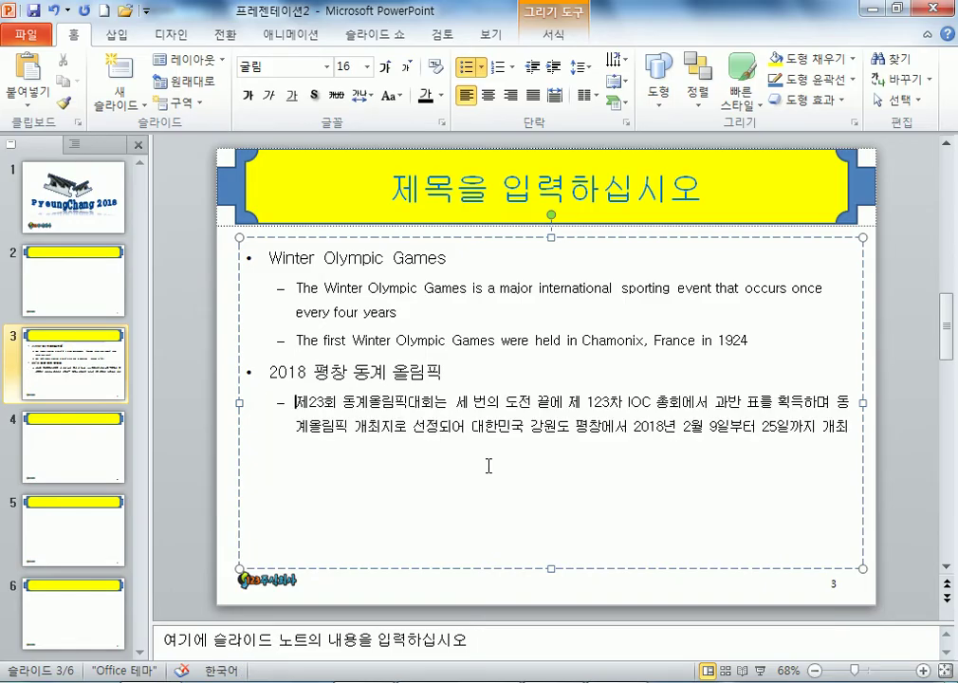
# Set the whole body placeholder's text to 20 pt again and apply 1.5 line spacing
pyautogui.click(374, 237)
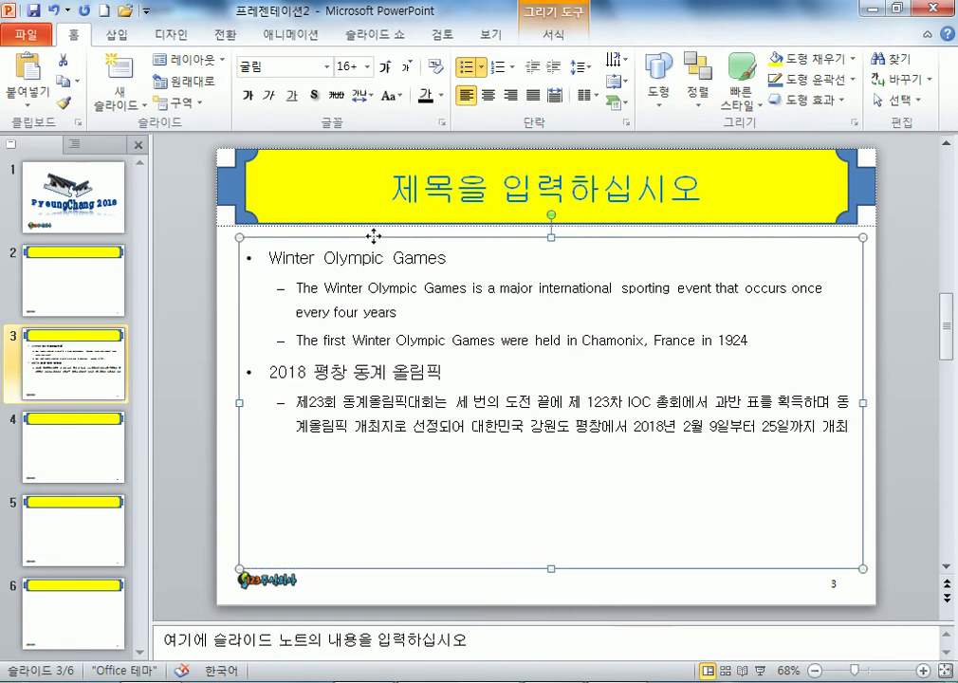
pyautogui.click(368, 67)
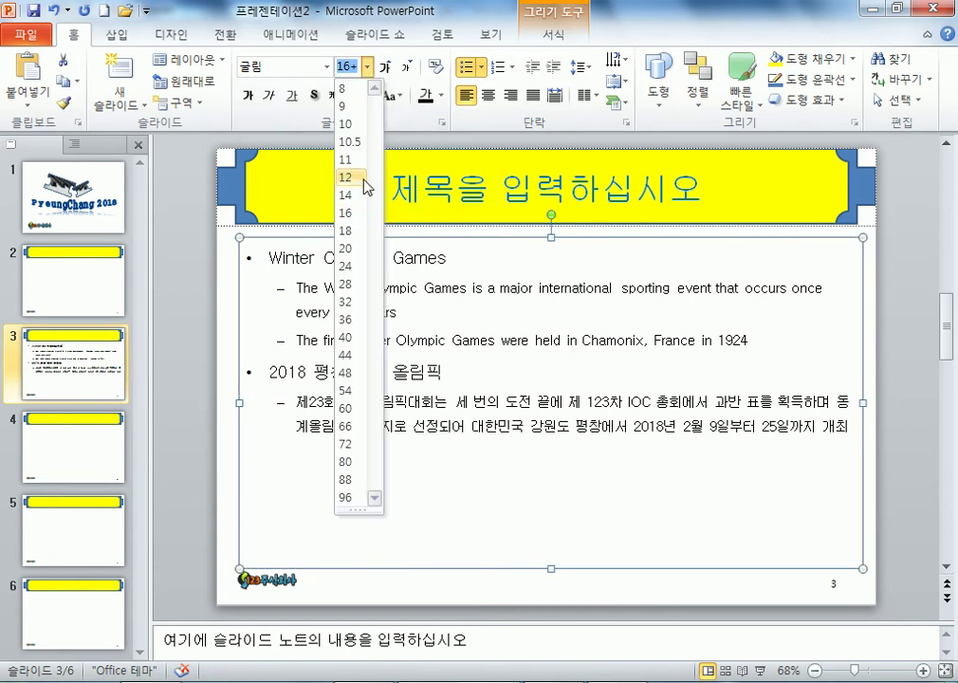
pyautogui.click(346, 248)
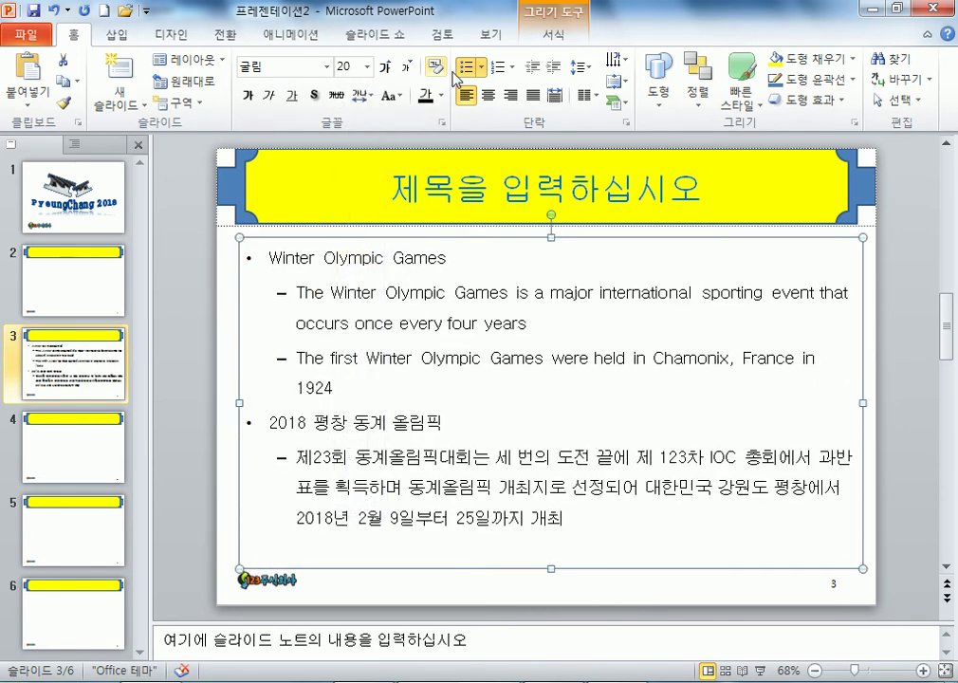
pyautogui.click(579, 67)
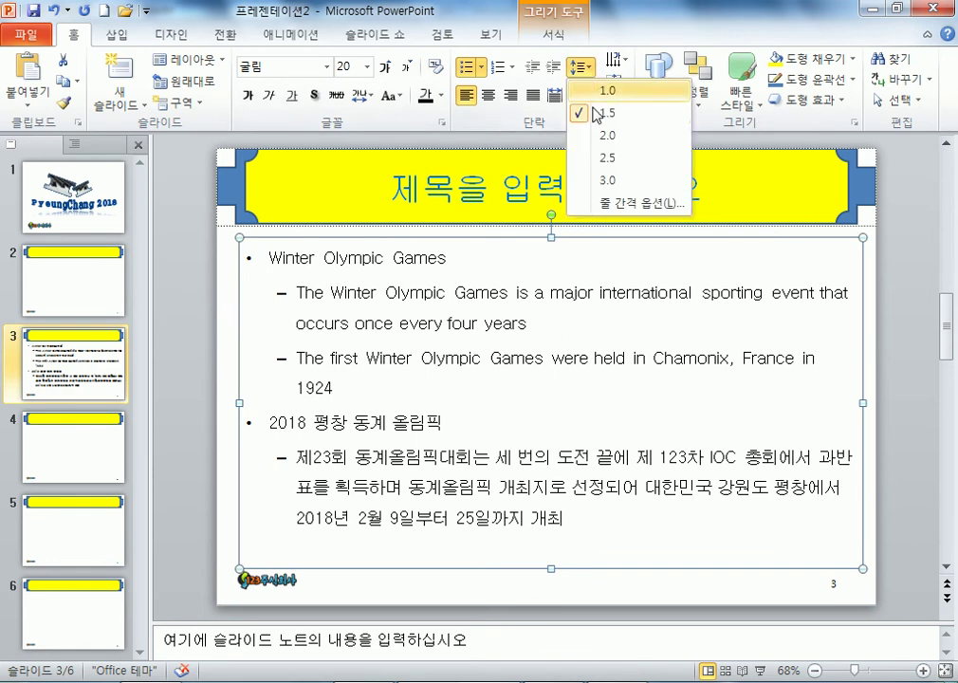
pyautogui.click(590, 117)
# Make the "Winter Olympic Games" heading paragraph 24 pt and bold
pyautogui.tripleClick(359, 262)
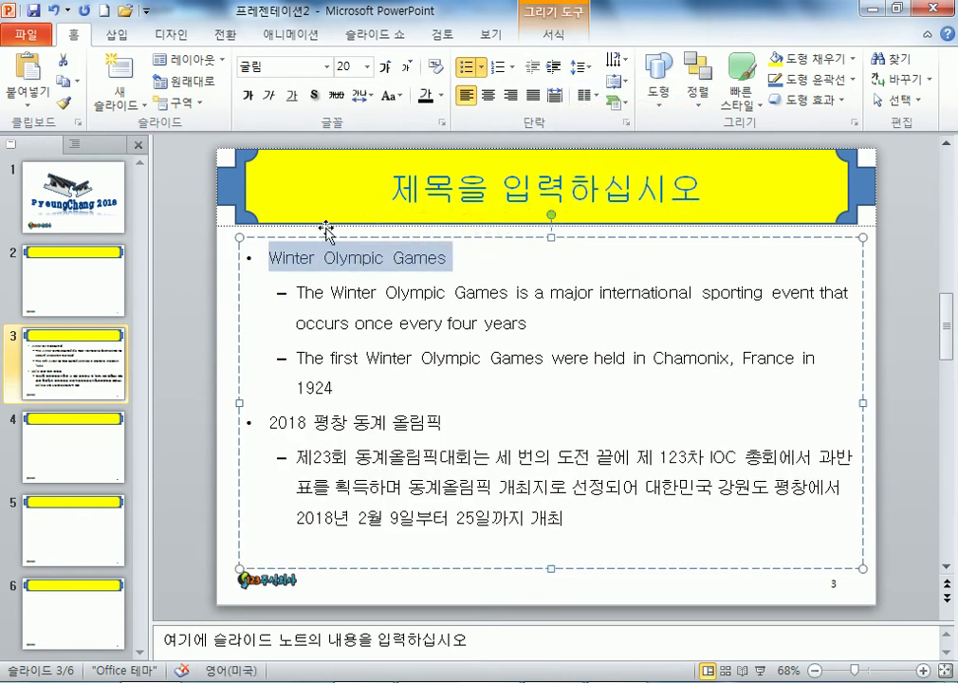
pyautogui.click(384, 68)
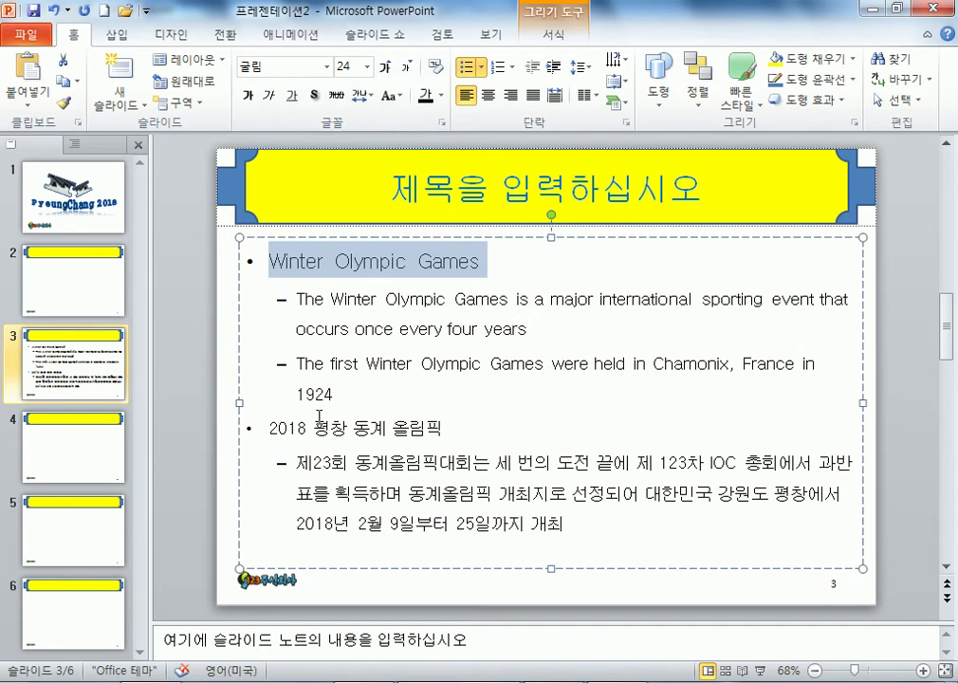
pyautogui.click(248, 95)
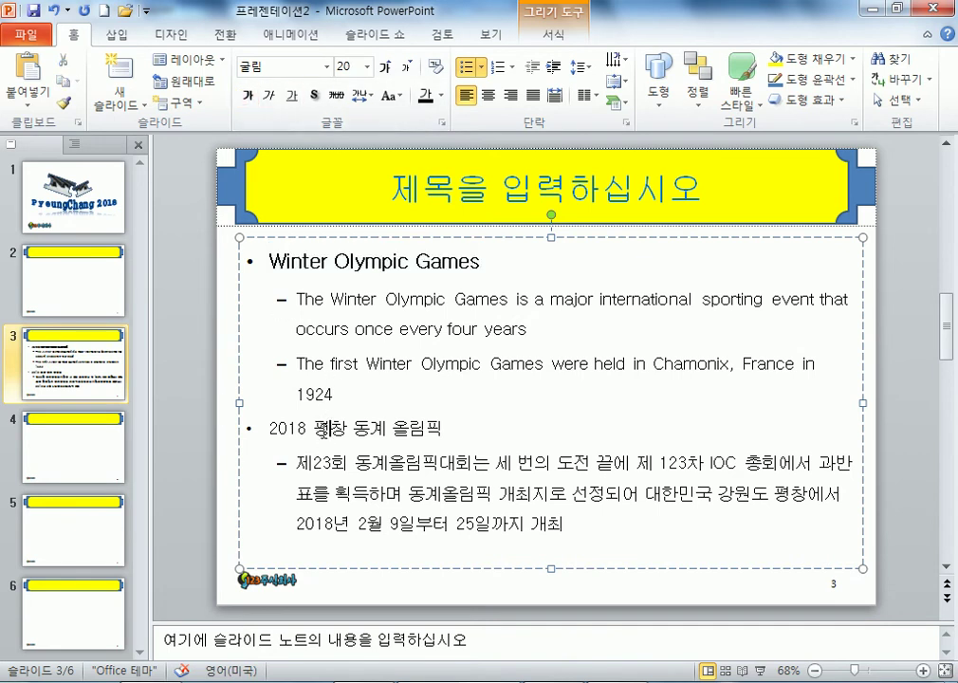
# Make the "2018 평창 동계 올림픽" heading paragraph 24 pt and bold
pyautogui.tripleClick(324, 437)
pyautogui.click(384, 68)
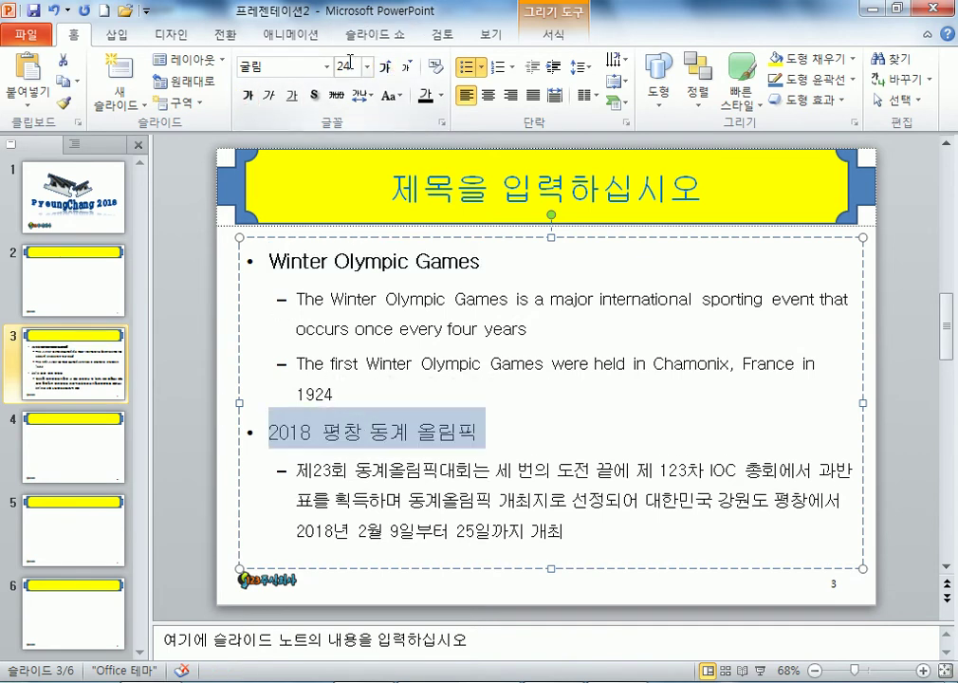
pyautogui.click(249, 95)
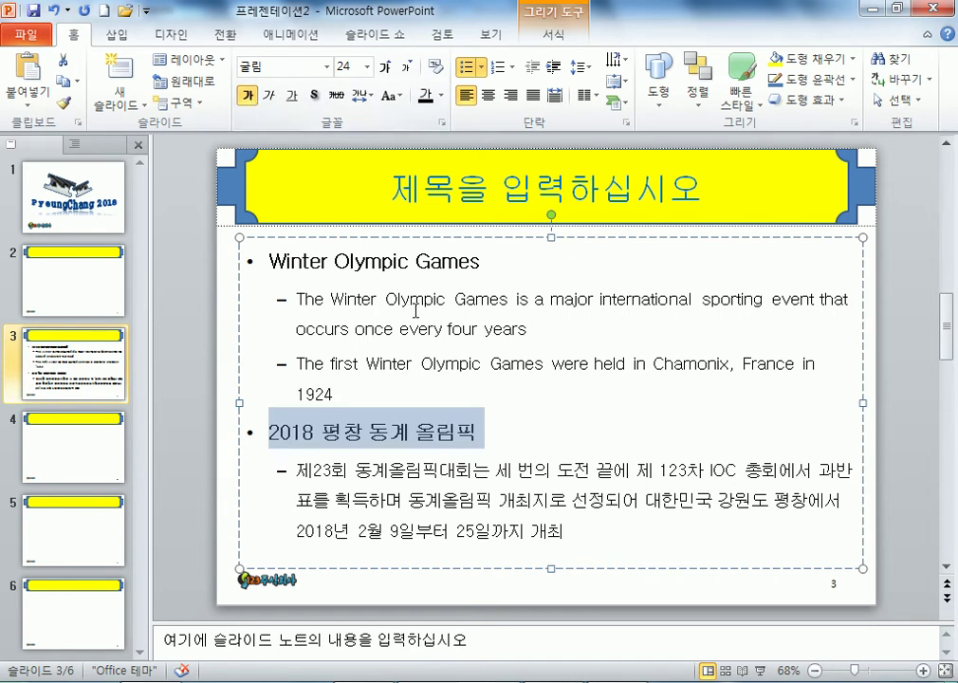
# Try a shorter height for slide 3's body placeholder, and restore its full height
pyautogui.moveTo(551, 567); pyautogui.dragTo(551, 506)
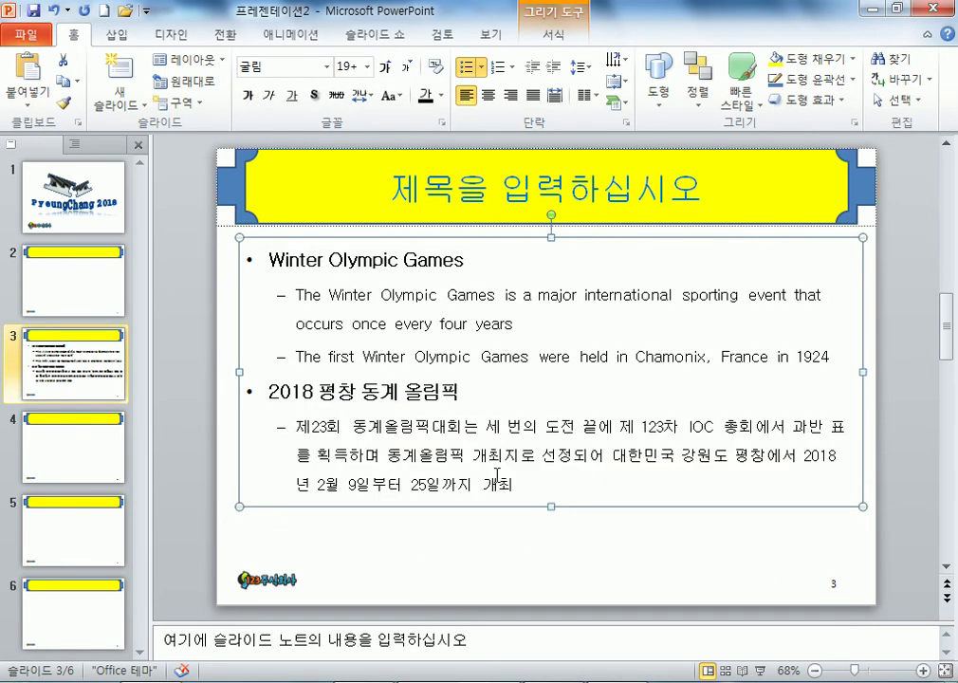
pyautogui.moveTo(552, 507); pyautogui.dragTo(545, 568)
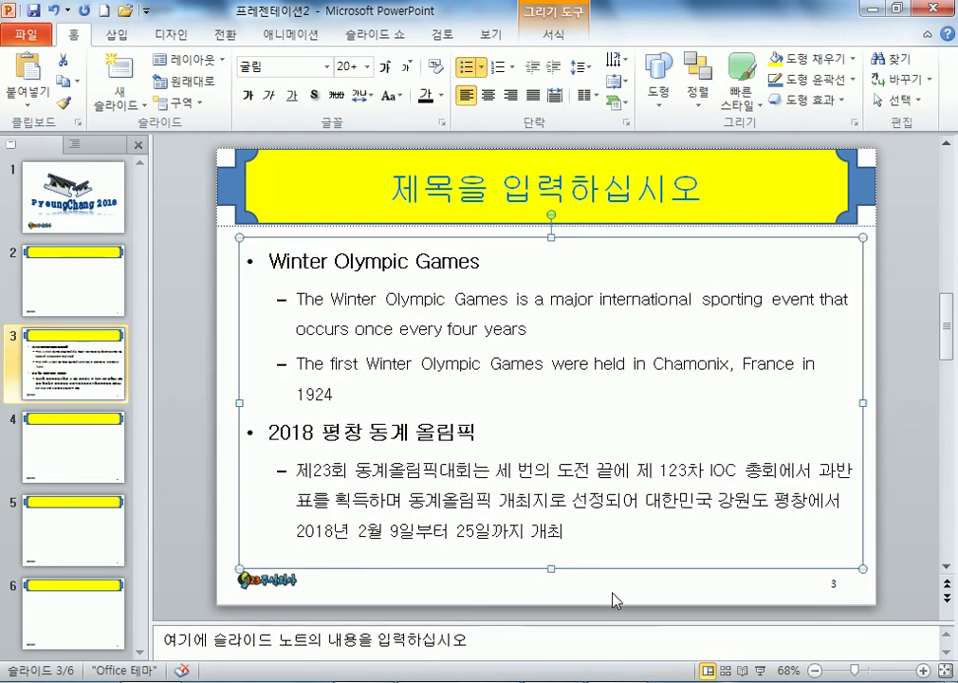
pyautogui.click(330, 262)
pyautogui.moveTo(337, 305); pyautogui.dragTo(357, 347)
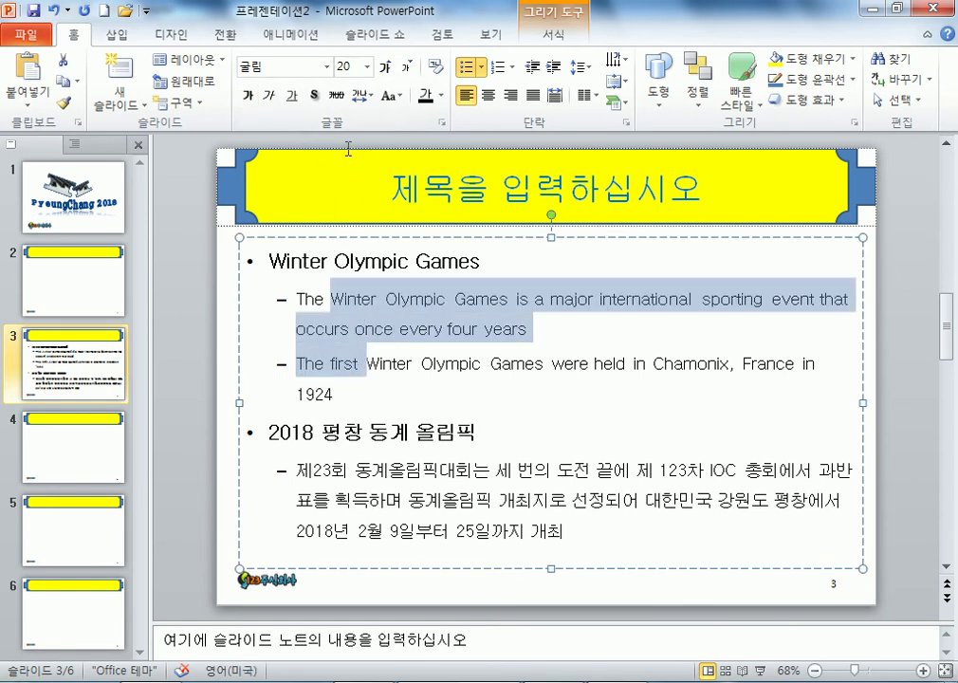
pyautogui.click(361, 390)
# Check the bullet symbols on the exam sheet and apply filled square bullets to the whole body placeholder
pyautogui.hotkey('alt', 'Tab')
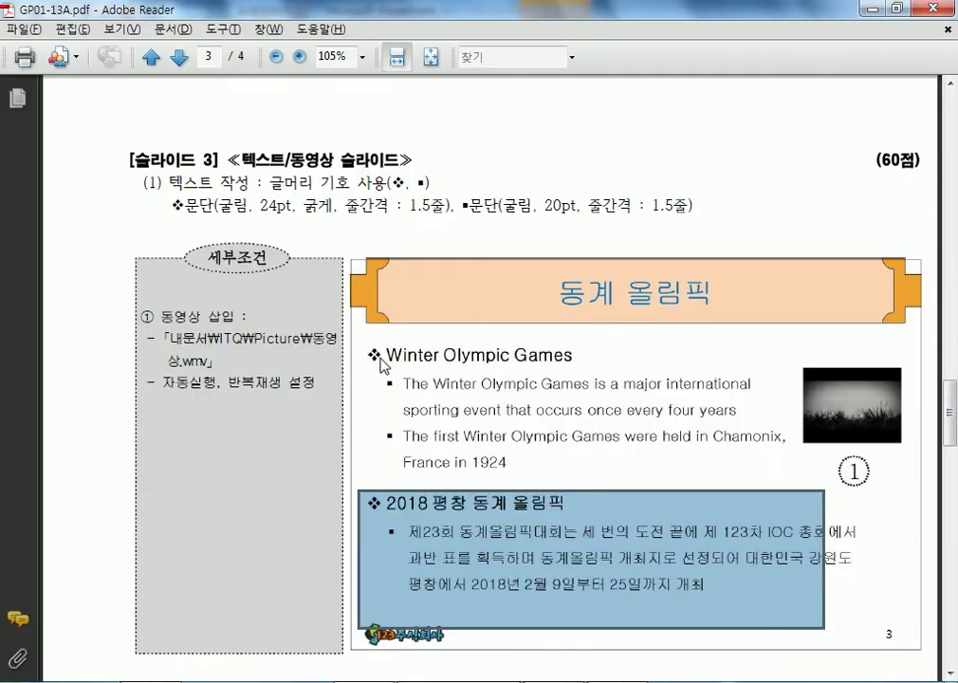
pyautogui.hotkey('alt', 'Tab')
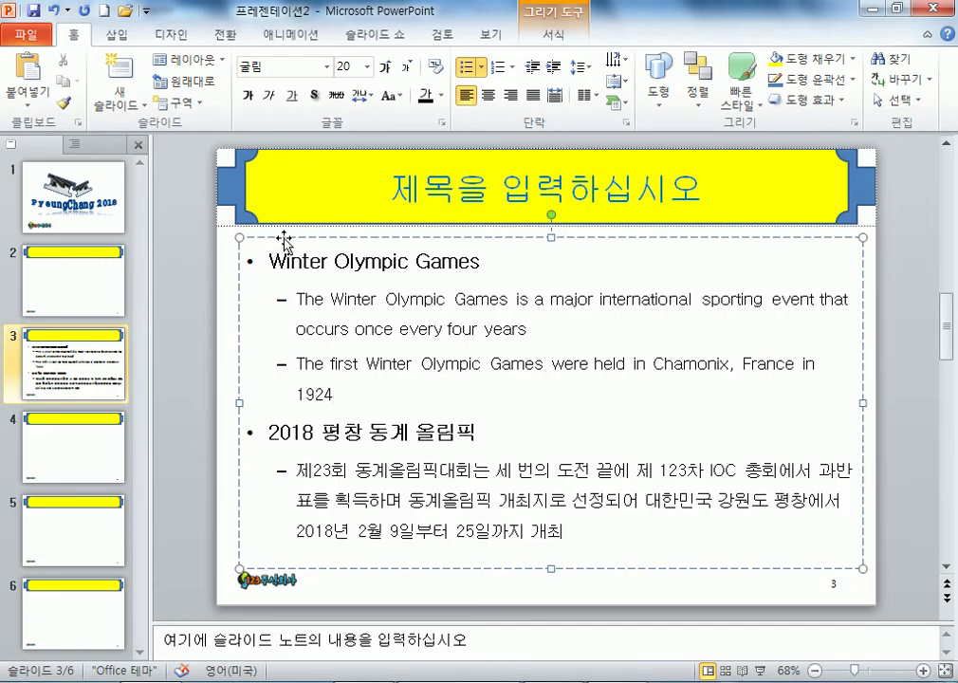
pyautogui.click(278, 238)
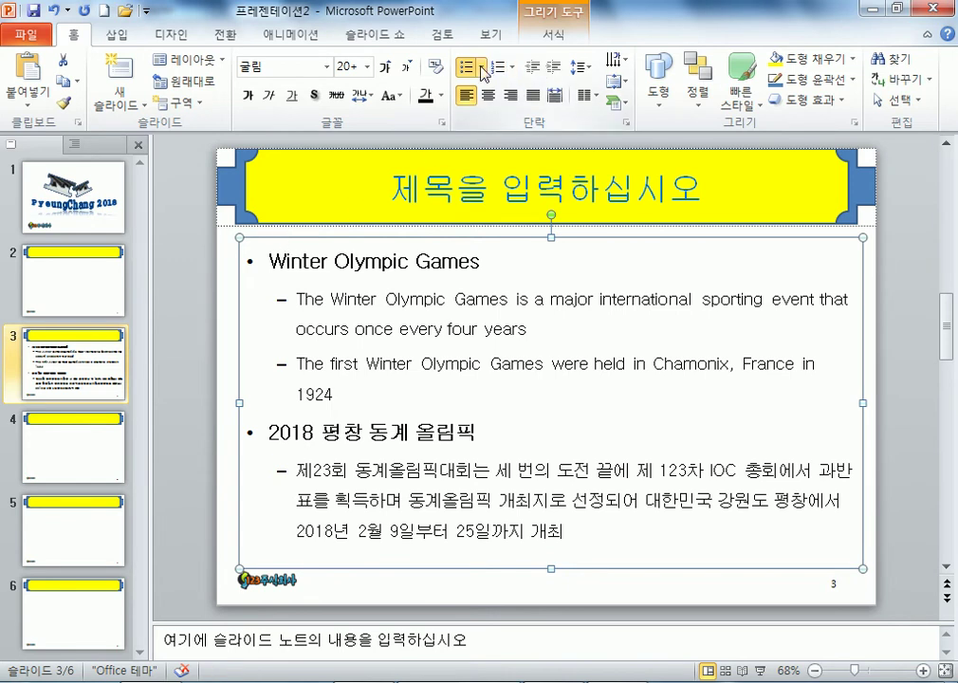
pyautogui.hotkey('alt', 'Tab')
pyautogui.hotkey('alt', 'Tab')
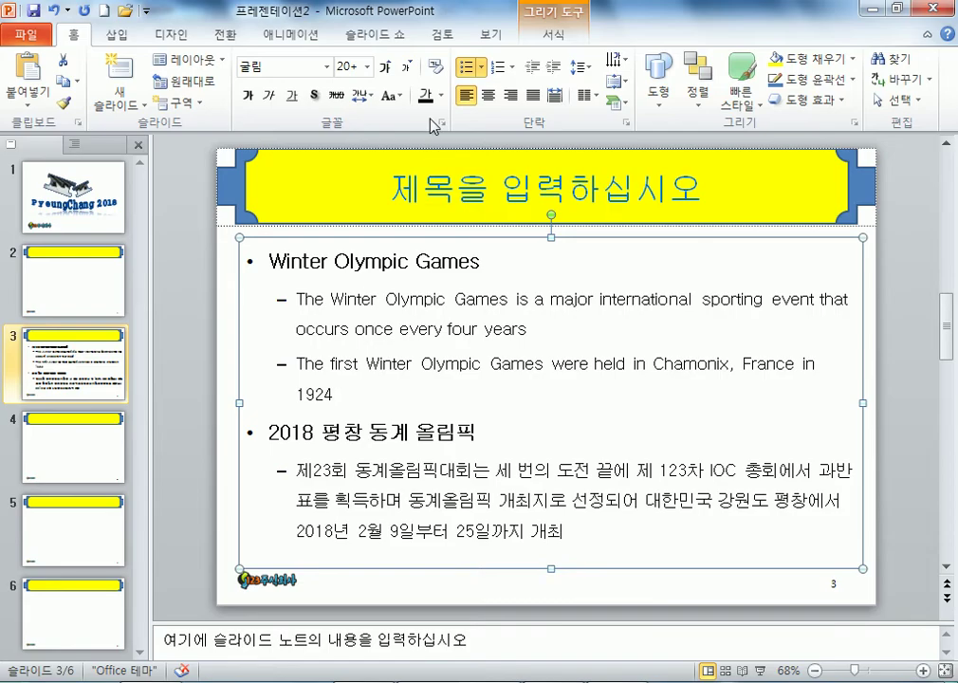
pyautogui.click(473, 75)
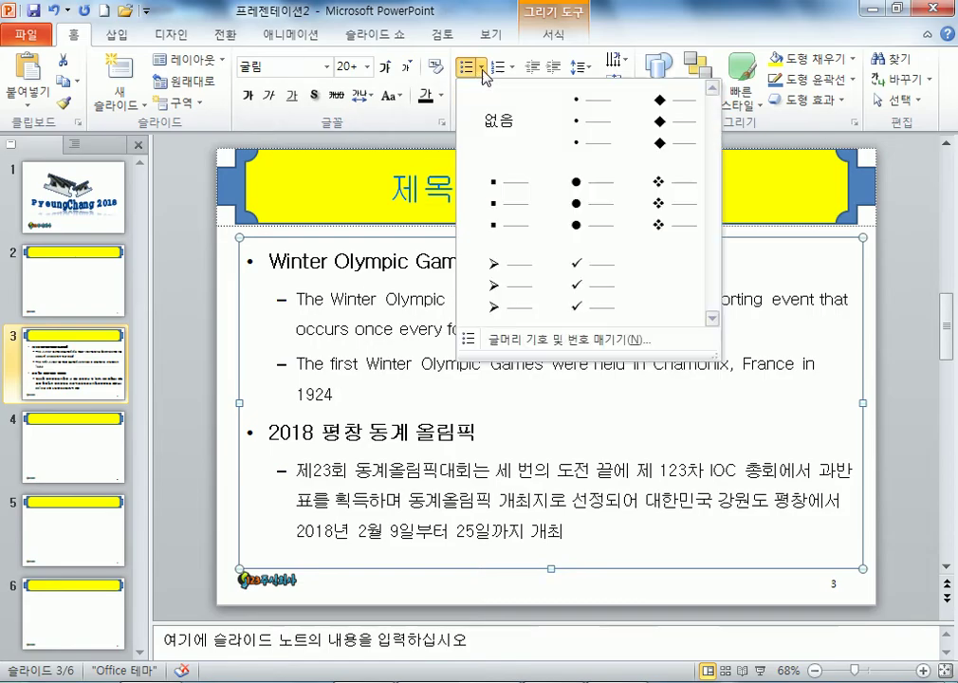
pyautogui.click(505, 202)
# Change the bullets of the "Winter Olympic Games" and "2018 평창 동계 올림픽" headings to the ❖ symbol
pyautogui.click(273, 263)
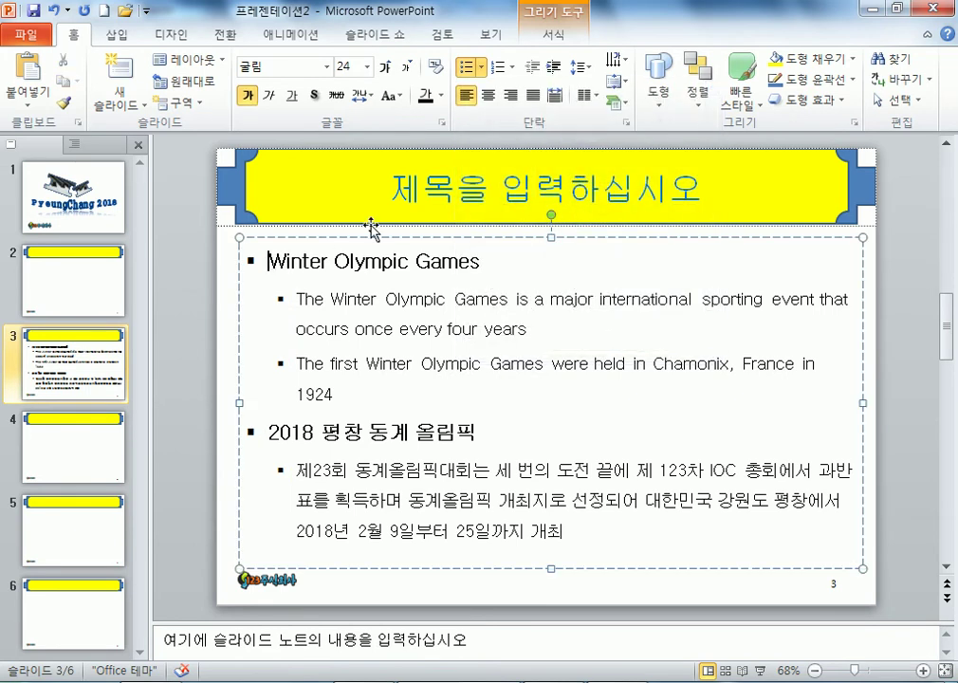
pyautogui.click(481, 67)
pyautogui.click(661, 203)
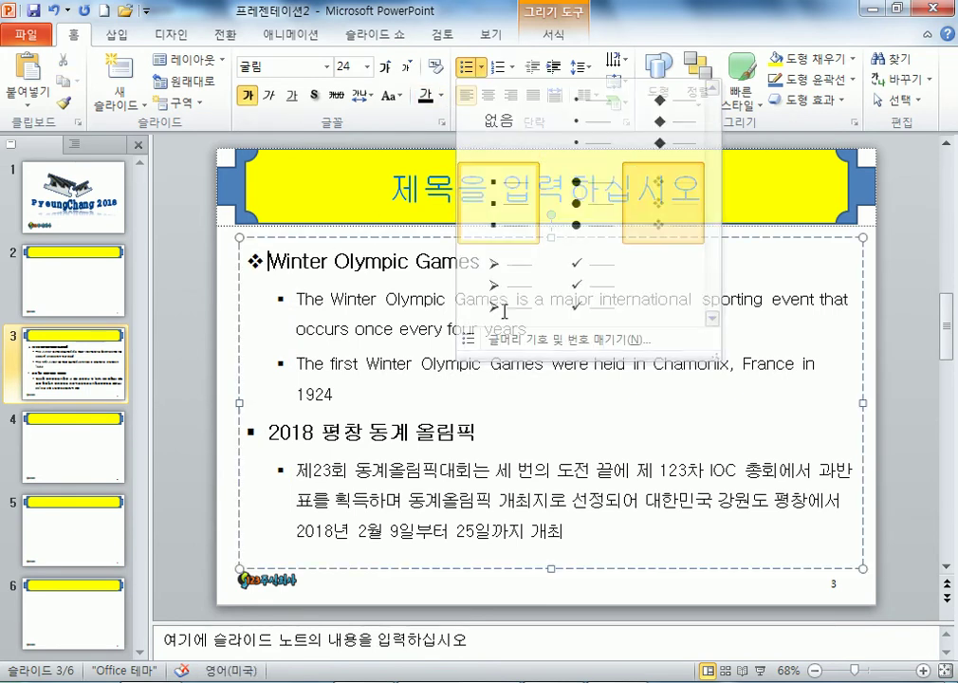
pyautogui.moveTo(268, 433); pyautogui.dragTo(313, 432)
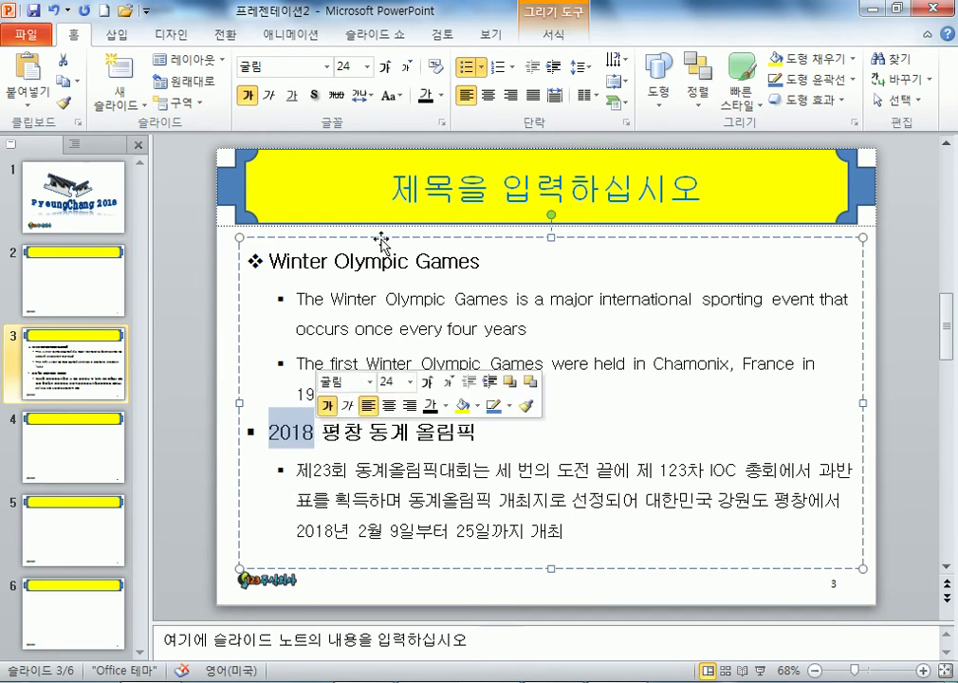
pyautogui.click(481, 67)
pyautogui.click(661, 213)
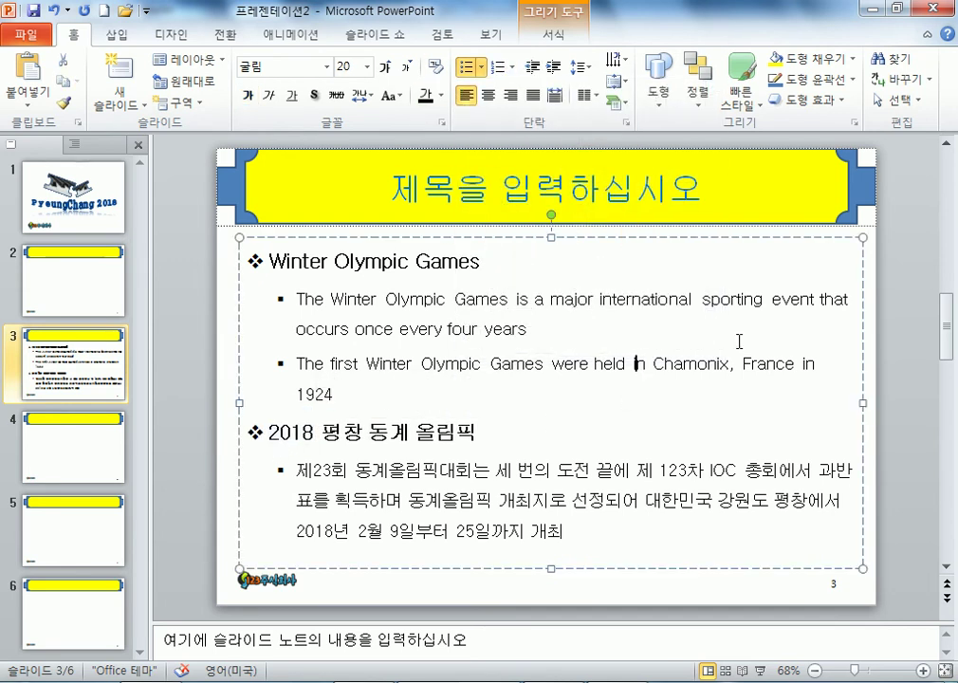
# Insert line breaks before "sporting" and "France" in the two English description paragraphs, matching the exam sheet's line endings
pyautogui.hotkey('alt', 'Tab')
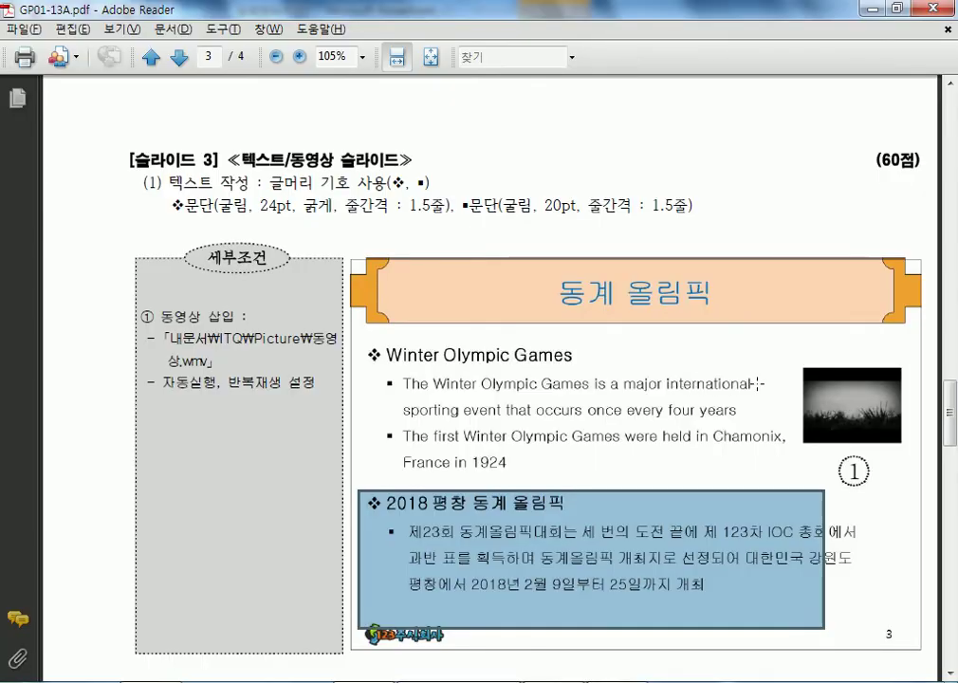
pyautogui.hotkey('alt', 'Tab')
pyautogui.click(690, 300)
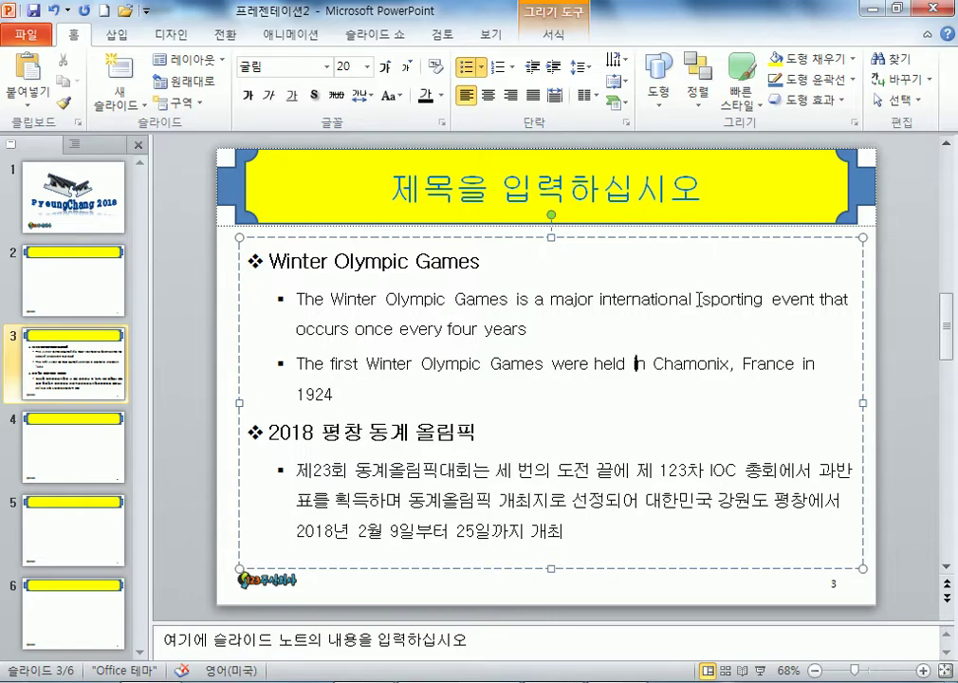
pyautogui.hotkey('shift', 'Return')
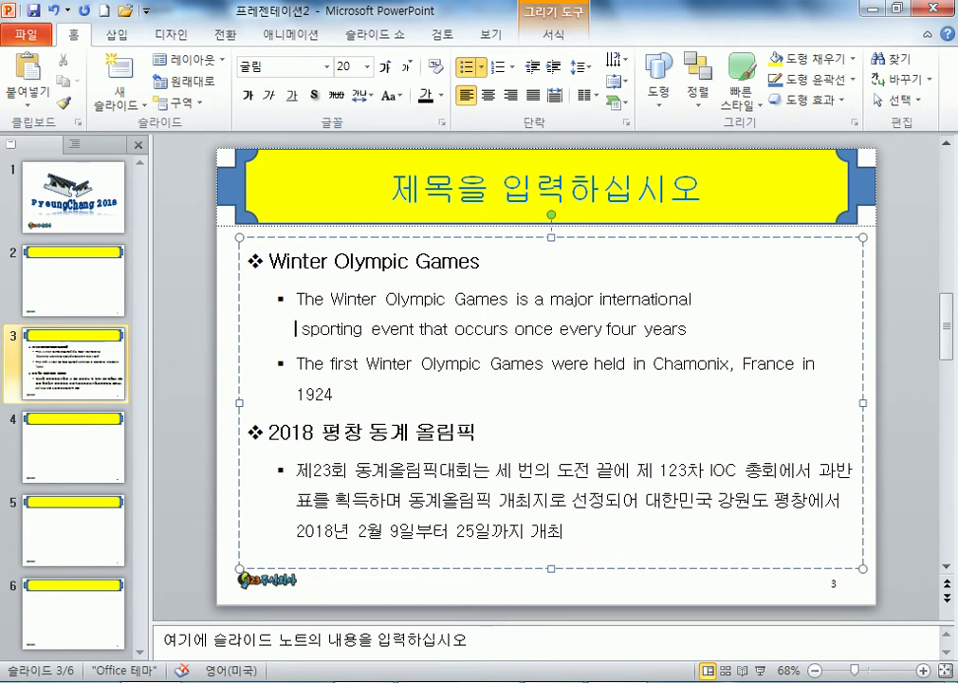
pyautogui.hotkey('alt', 'Tab')
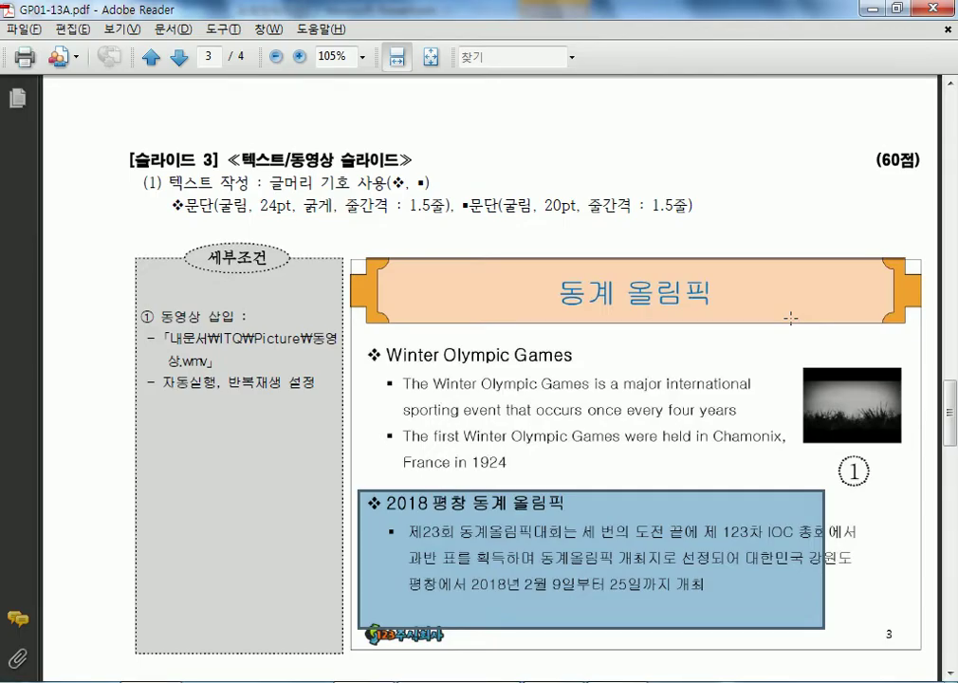
pyautogui.hotkey('alt', 'Tab')
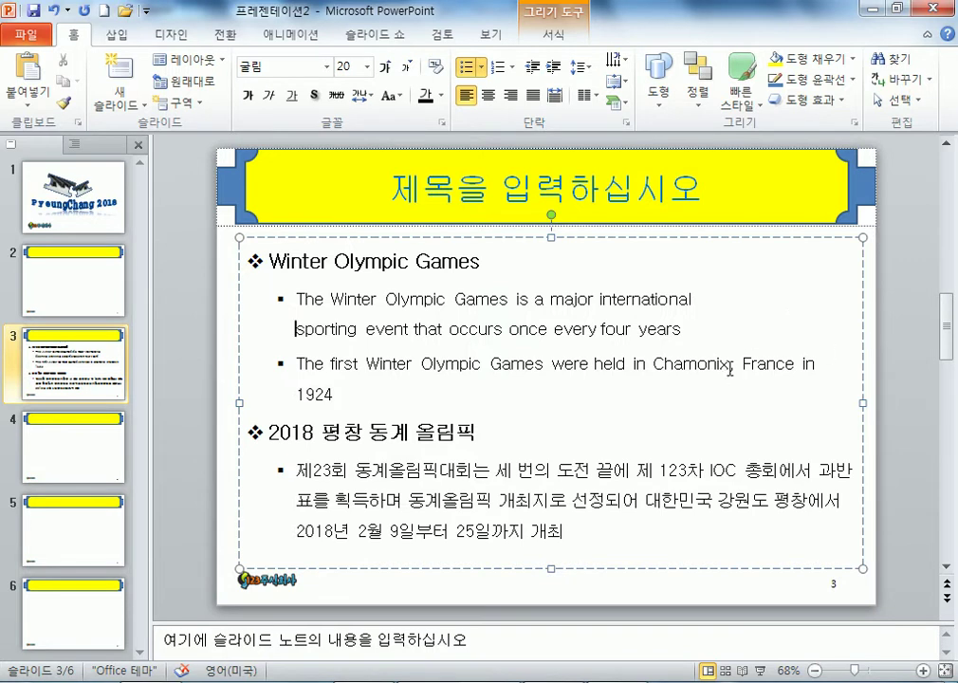
pyautogui.hotkey('shift', 'Return')
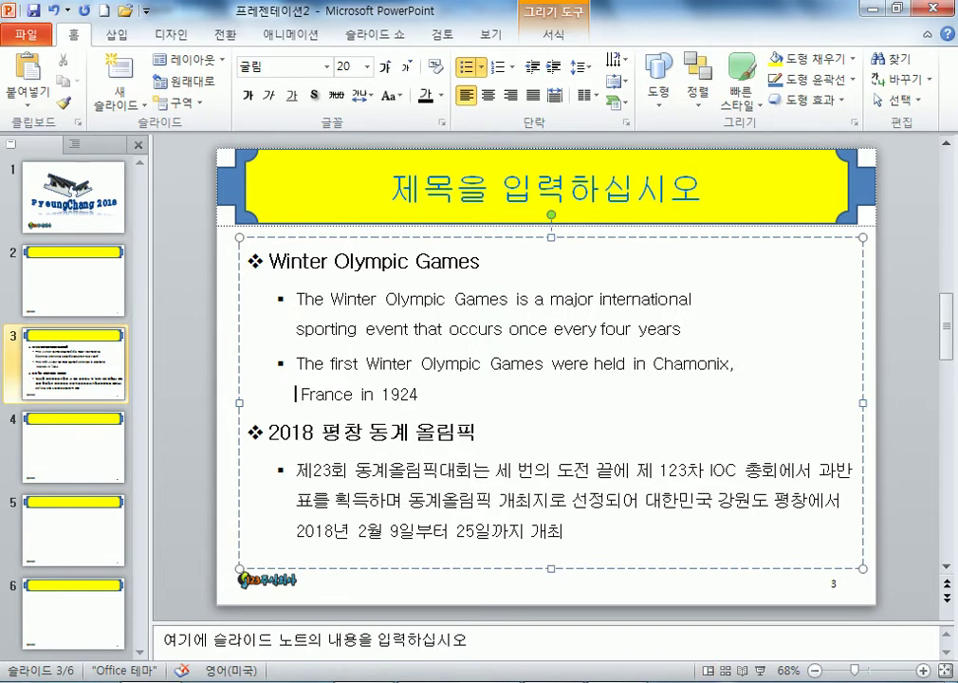
# Insert line breaks before "과반" and "평창에서" in the Korean description paragraph, matching the exam sheet's line endings
pyautogui.hotkey('alt', 'Tab')
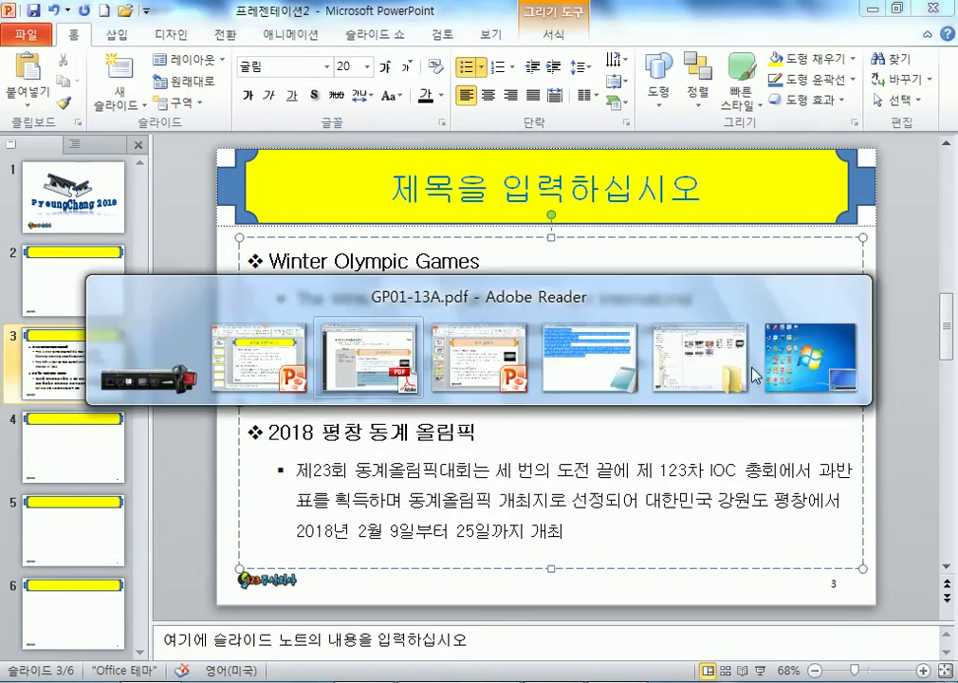
pyautogui.hotkey('alt', 'Tab')
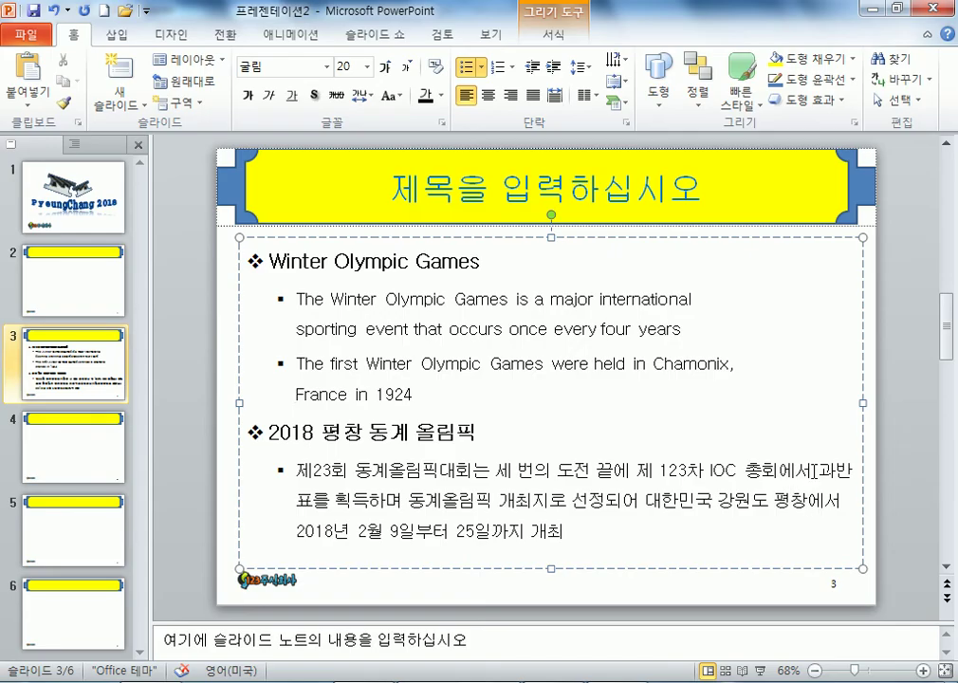
pyautogui.click(827, 474)
pyautogui.hotkey('shift', 'Return')
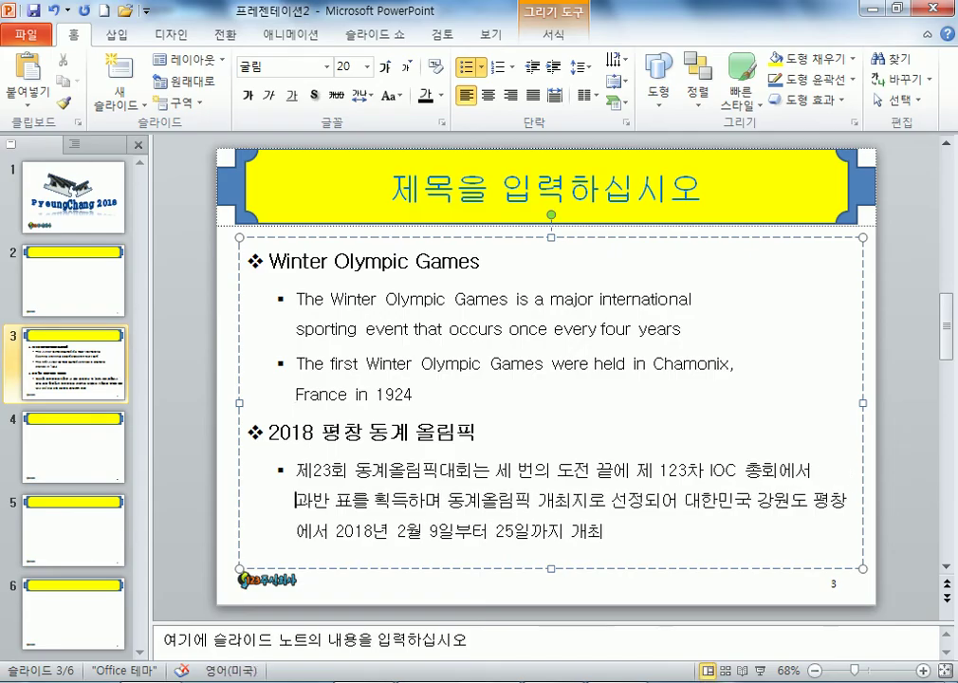
pyautogui.hotkey('alt', 'Tab')
pyautogui.hotkey('alt', 'Tab')
pyautogui.hotkey('shift', 'Return')
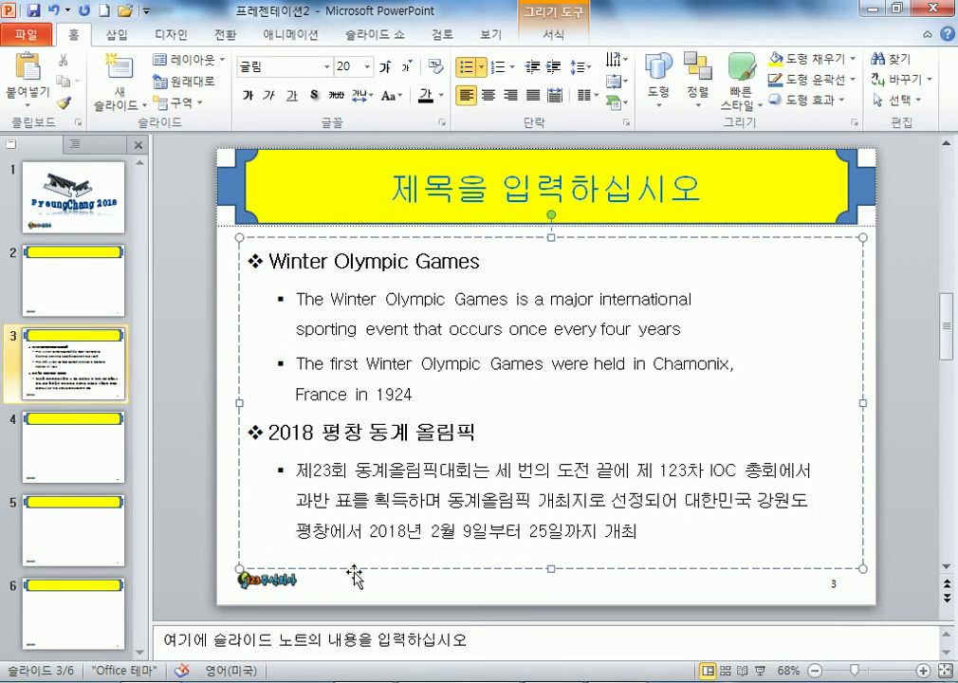
pyautogui.click(868, 342)
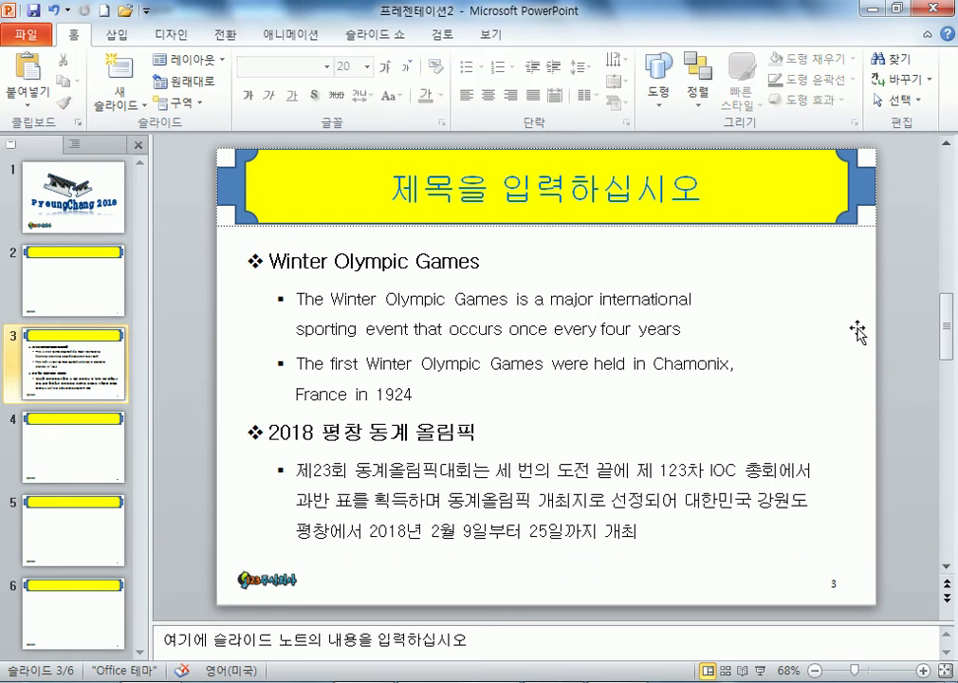
# Switch to the finished GP01-13A.pptx and examine how slide 3's text is divided into two text boxes, comparing it with the exam sheet
pyautogui.hotkey('alt', 'Tab')
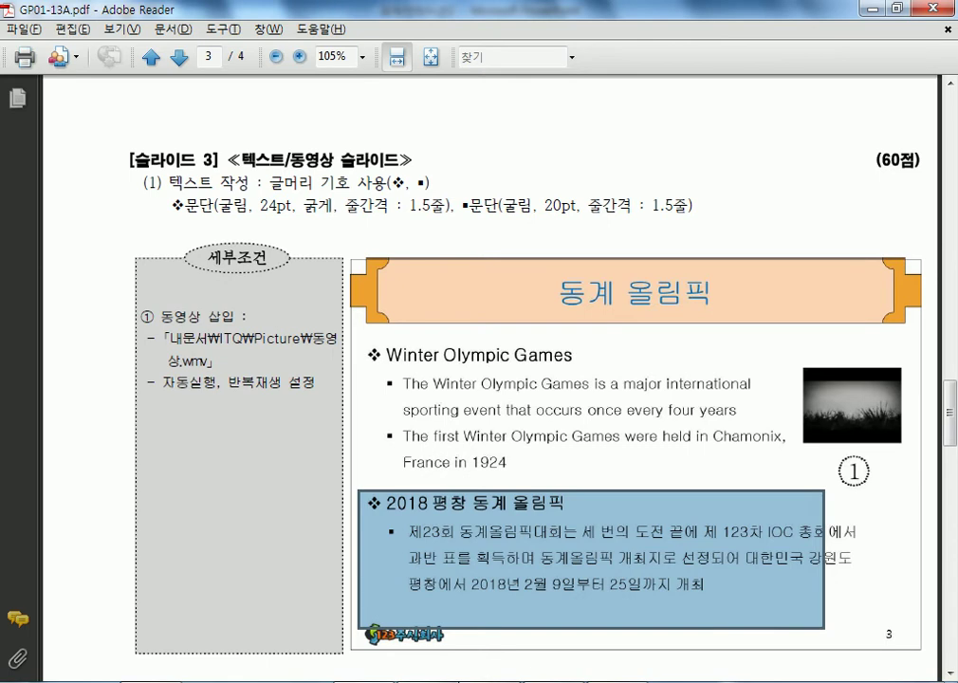
pyautogui.hotkey('alt', 'Tab')
pyautogui.click(301, 348)
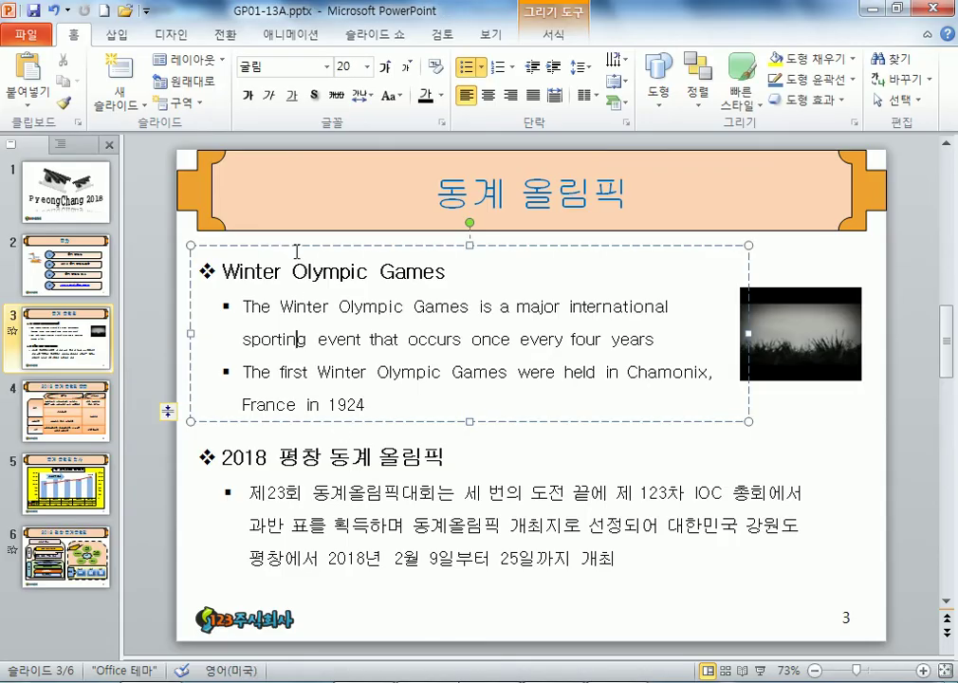
pyautogui.click(324, 457)
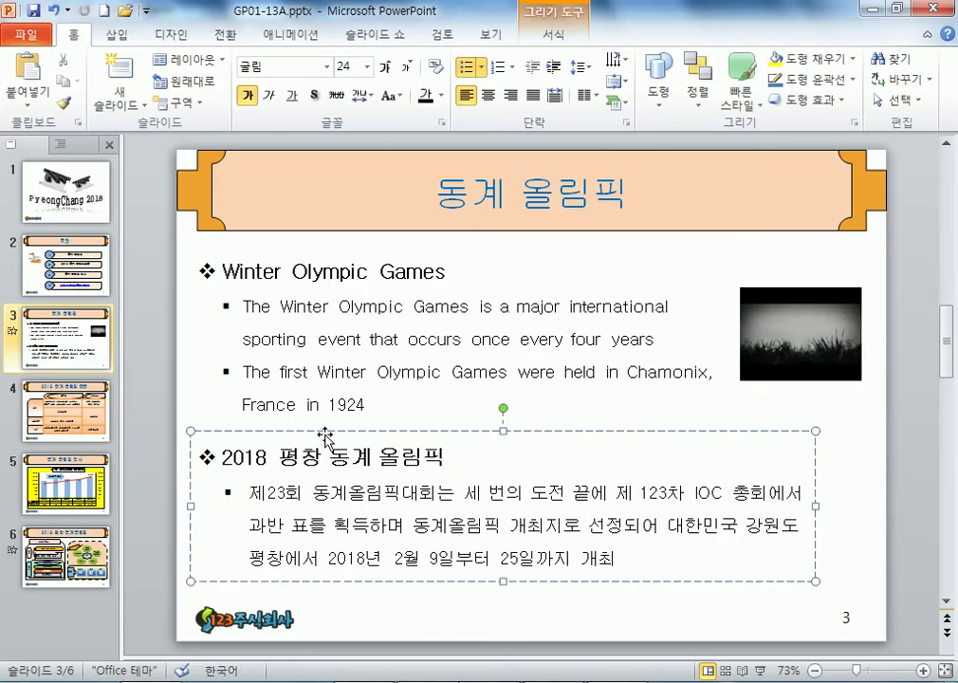
pyautogui.click(205, 432)
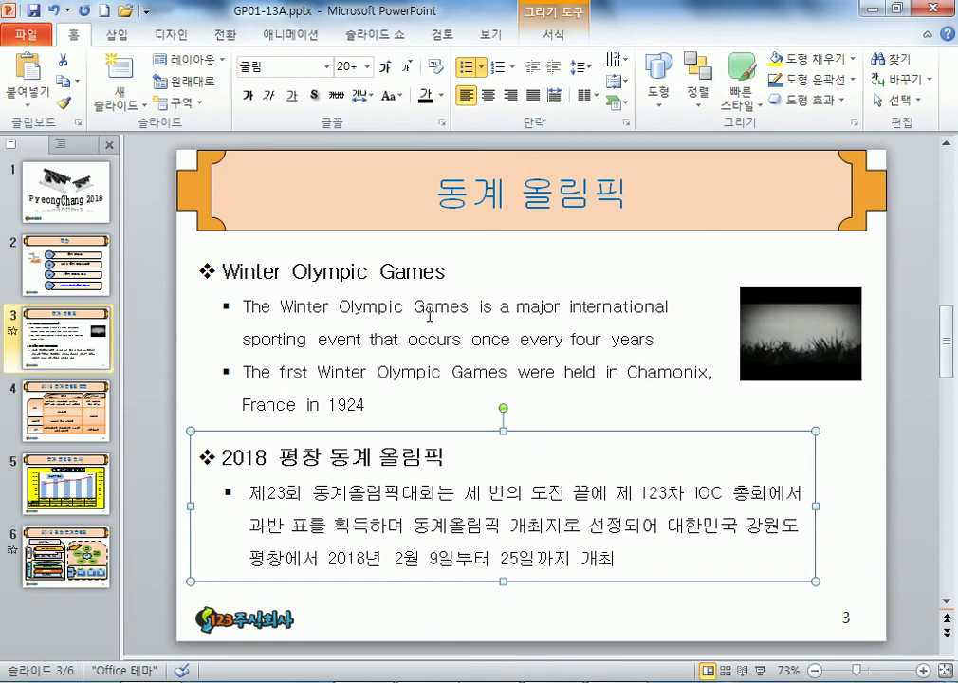
pyautogui.click(133, 240)
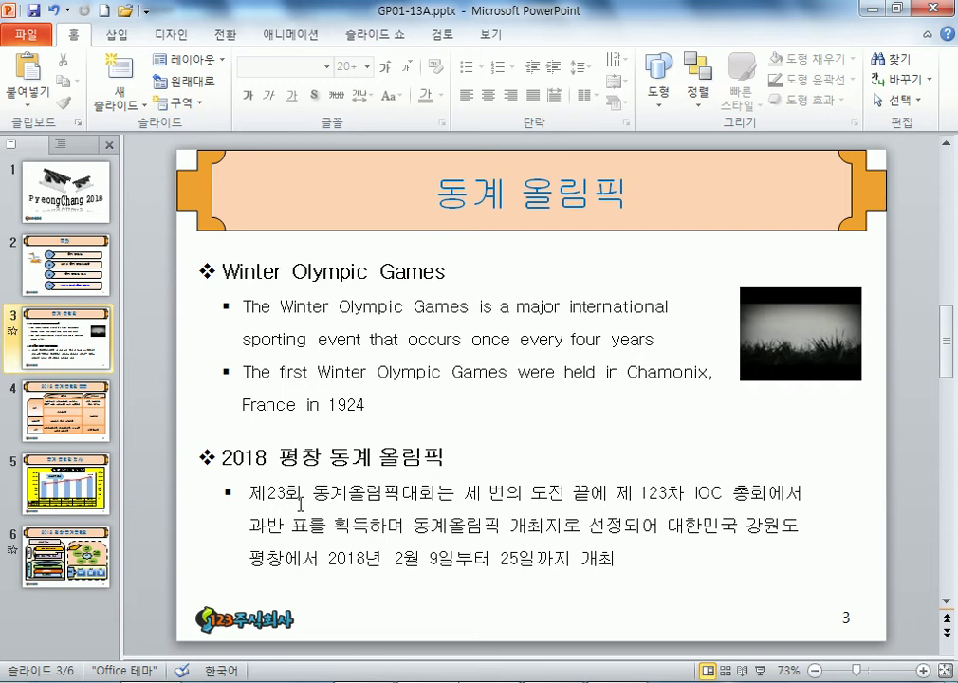
pyautogui.click(305, 404)
pyautogui.click(343, 464)
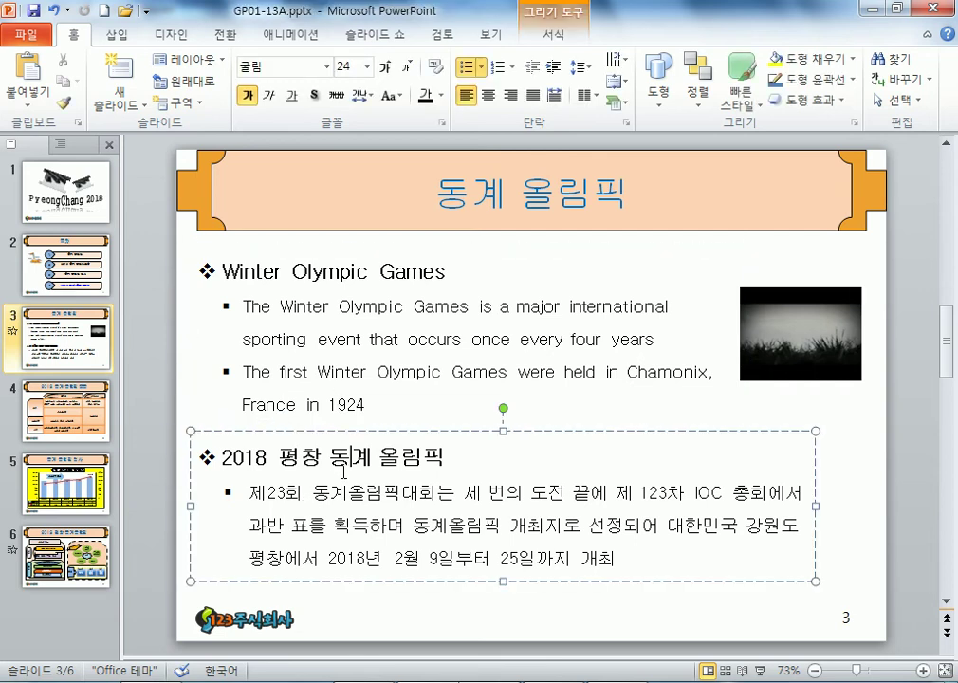
pyautogui.click(187, 420)
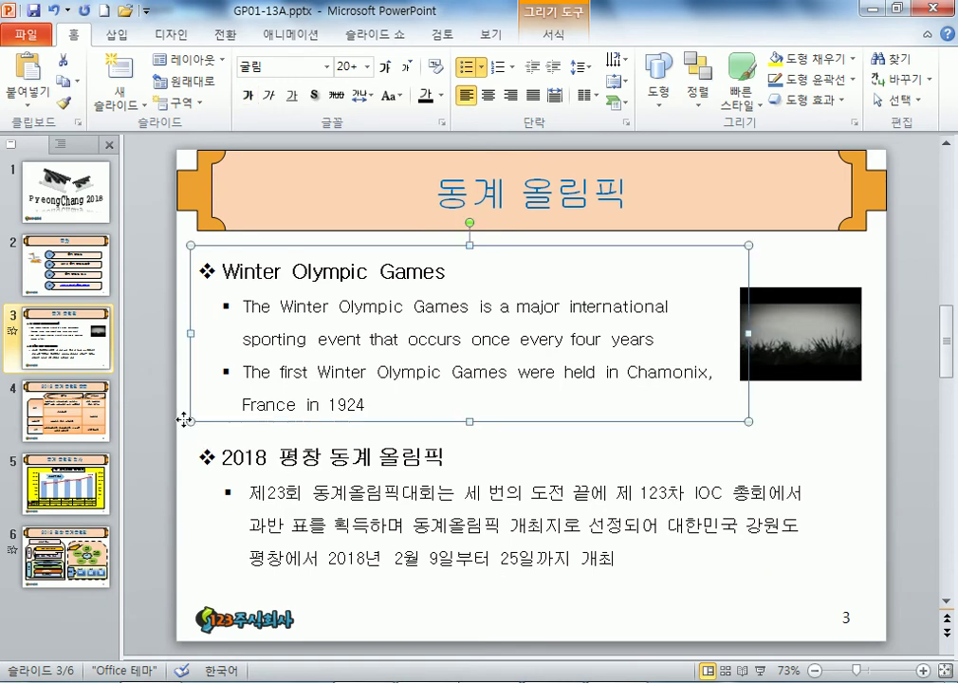
pyautogui.click(171, 426)
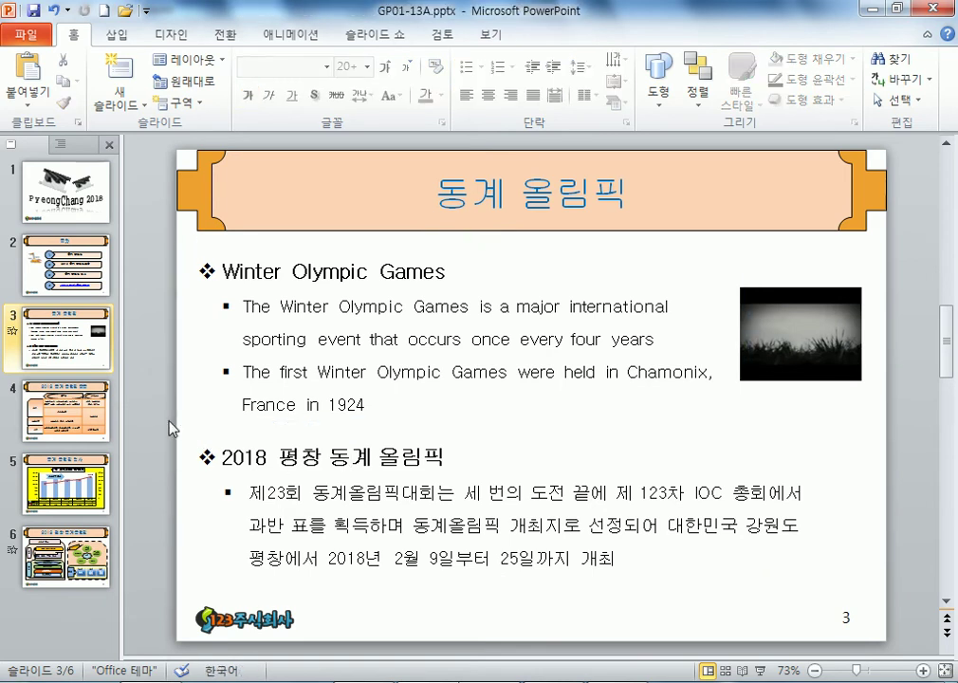
pyautogui.click(671, 306)
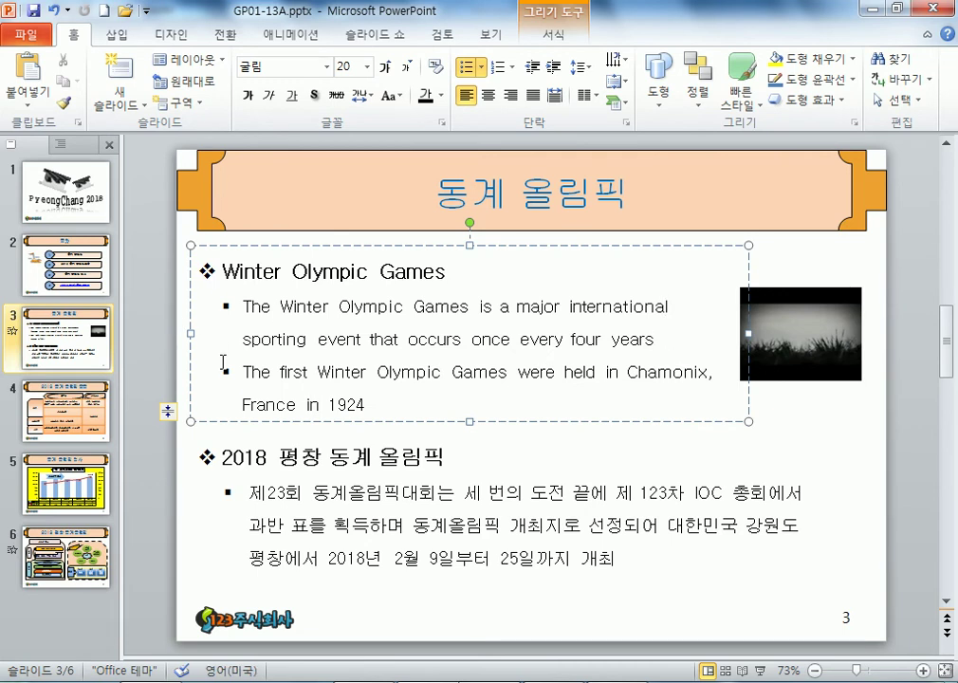
pyautogui.hotkey('alt', 'Tab')
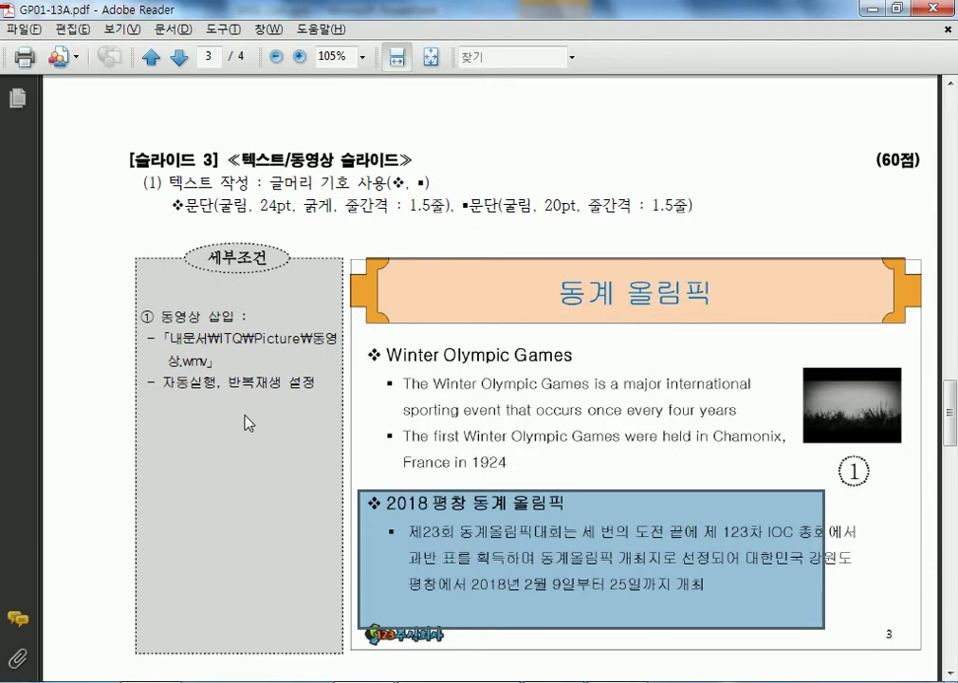
# Compare slide 3's text layout in the working presentation with the exam sheet and the finished GP01-13A.pptx
pyautogui.scroll(-2, 245, 452)
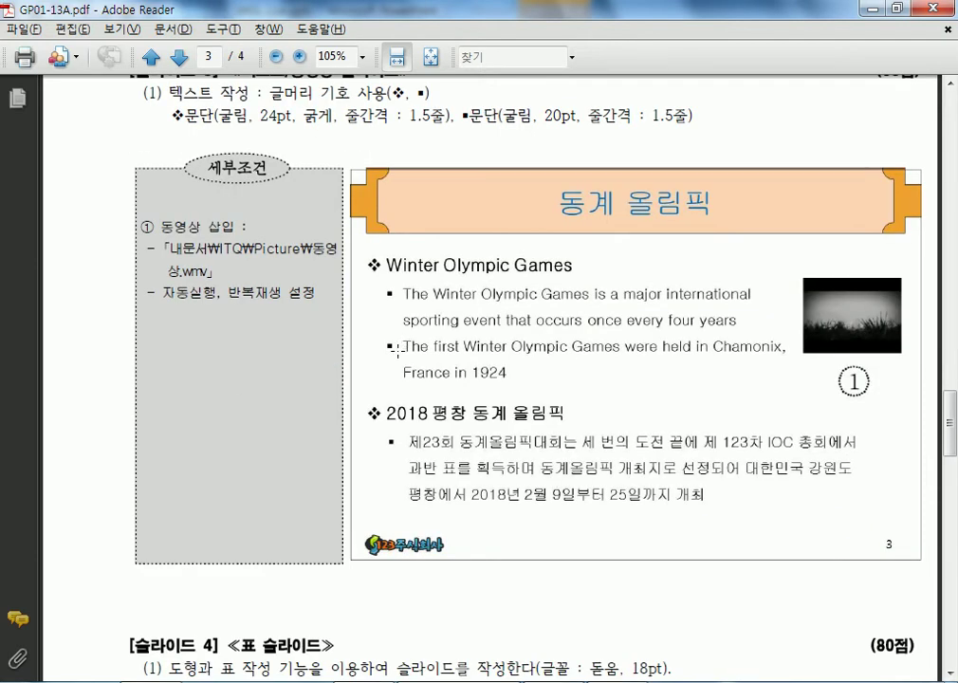
pyautogui.hotkey('alt', 'Tab')
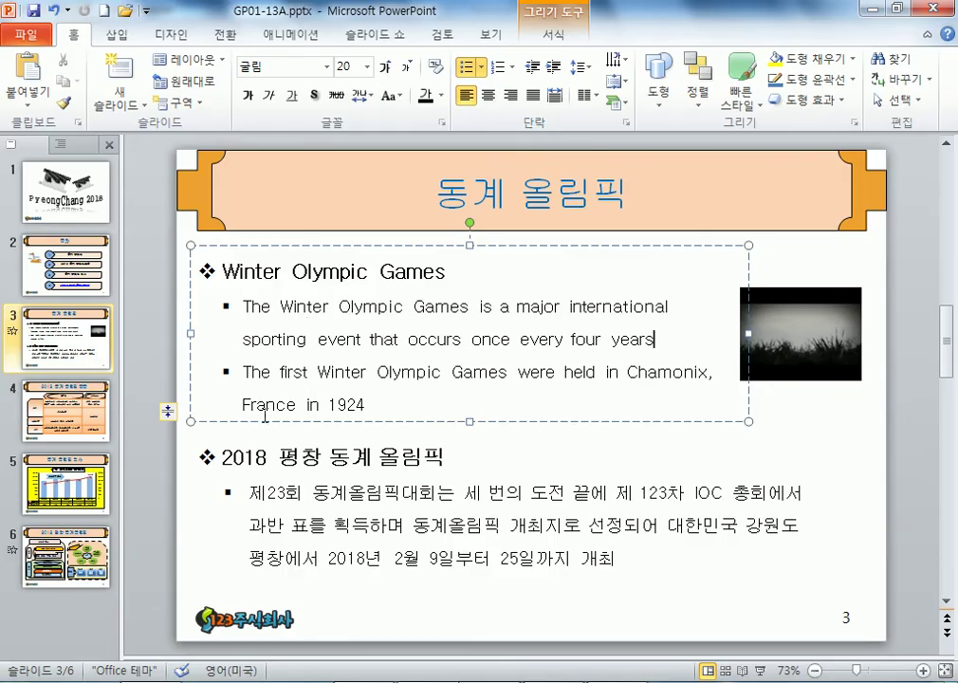
pyautogui.hotkey('alt', 'Tab')
pyautogui.hotkey('alt', 'Tab')
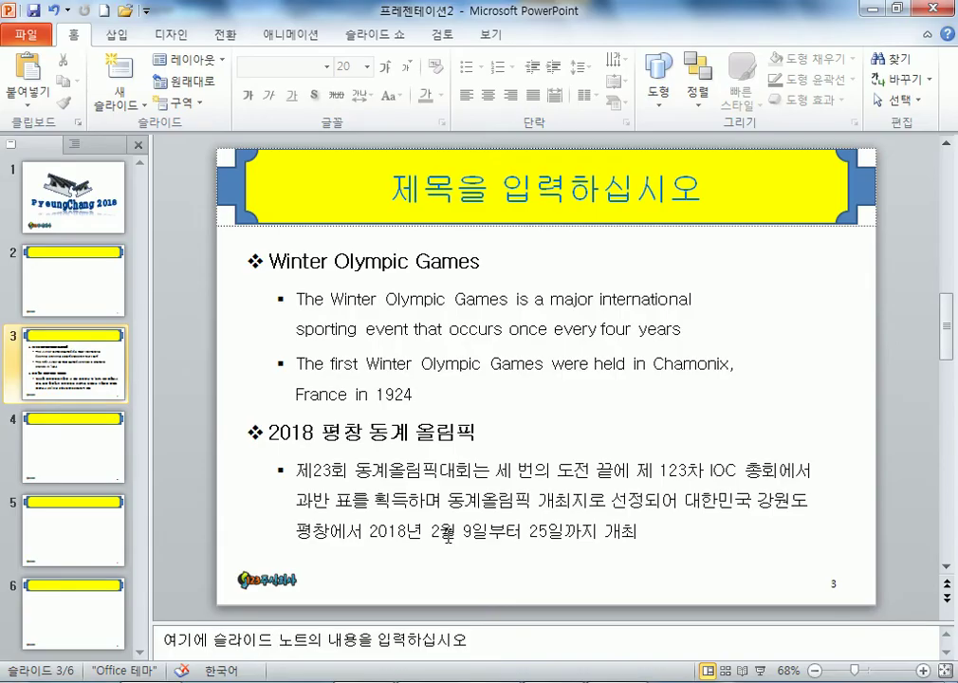
pyautogui.click(342, 244)
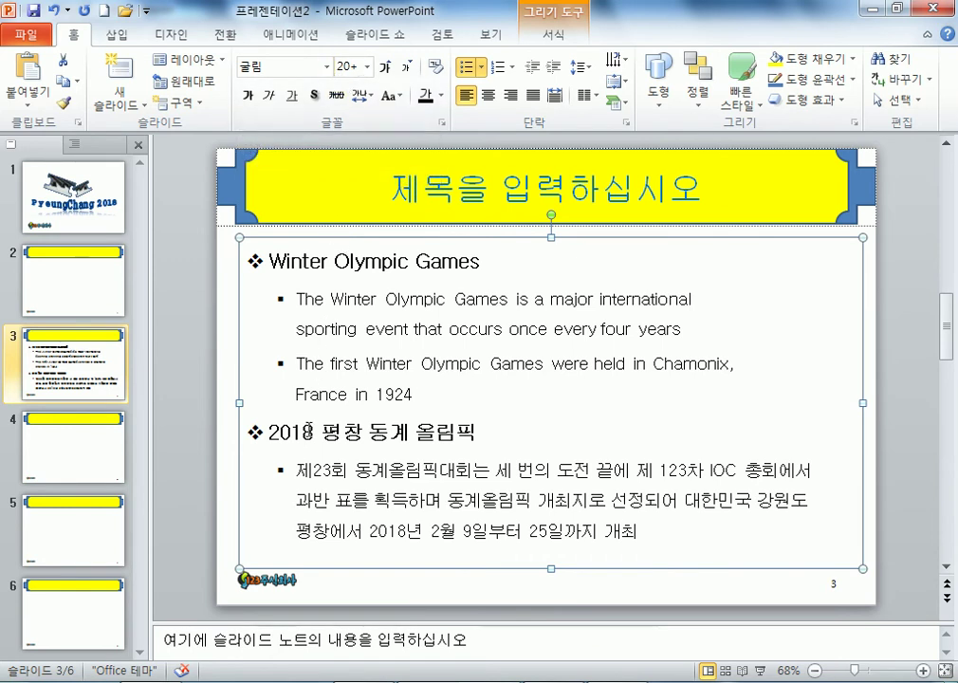
pyautogui.click(909, 402)
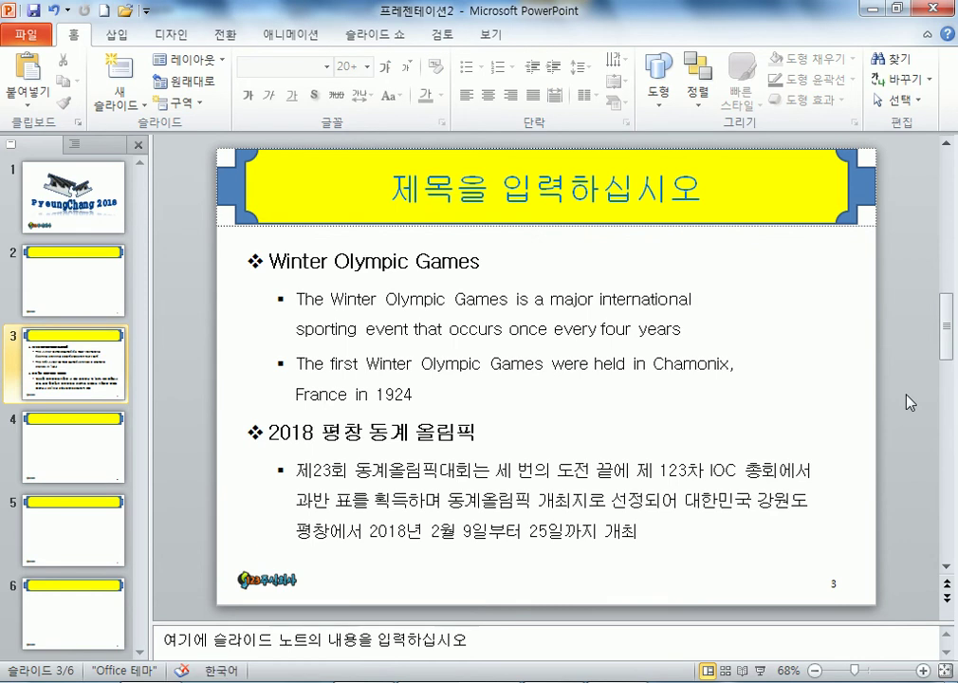
# Insert the video 동영상.wmv from the ITQ Picture folder onto slide 3
pyautogui.click(115, 35)
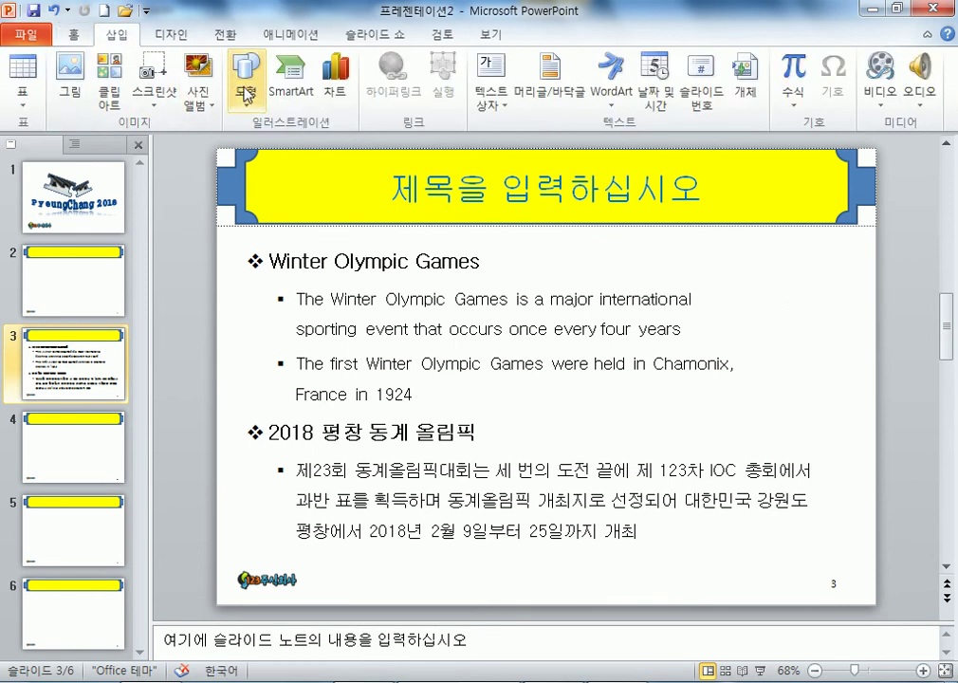
pyautogui.click(881, 74)
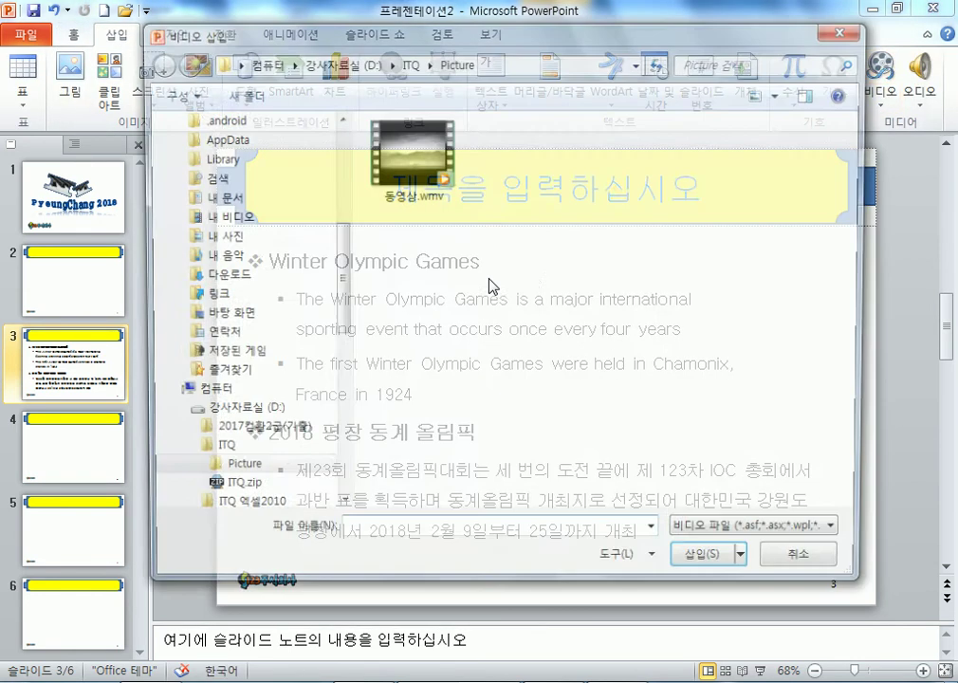
pyautogui.moveTo(342, 246)
pyautogui.mouseDown()
pyautogui.moveTo(343, 223)
pyautogui.moveTo(343, 250)
pyautogui.mouseUp()
pyautogui.click(410, 152)
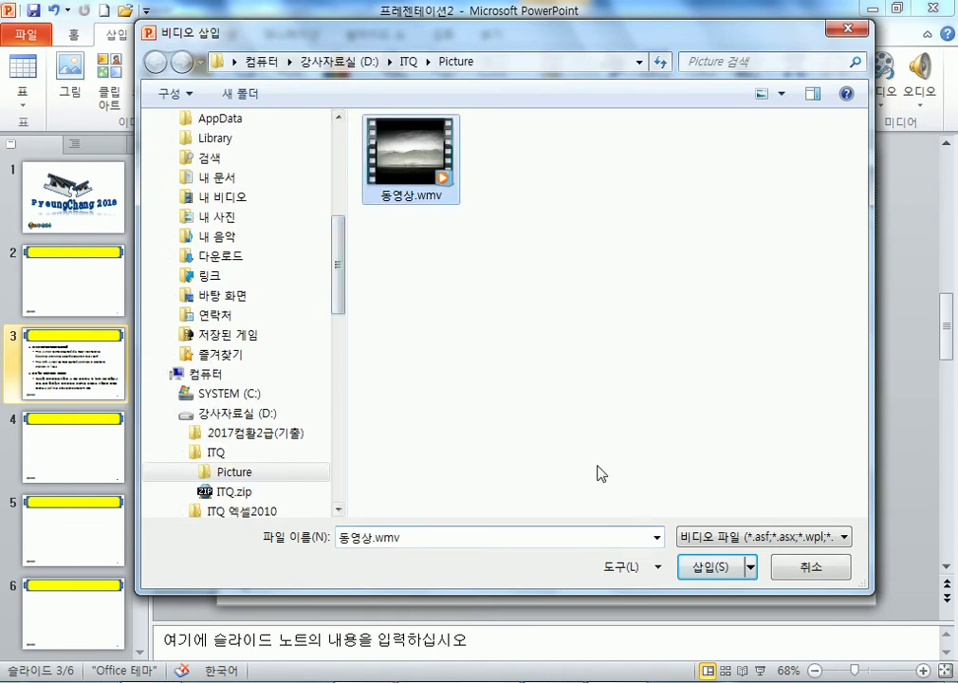
pyautogui.click(711, 568)
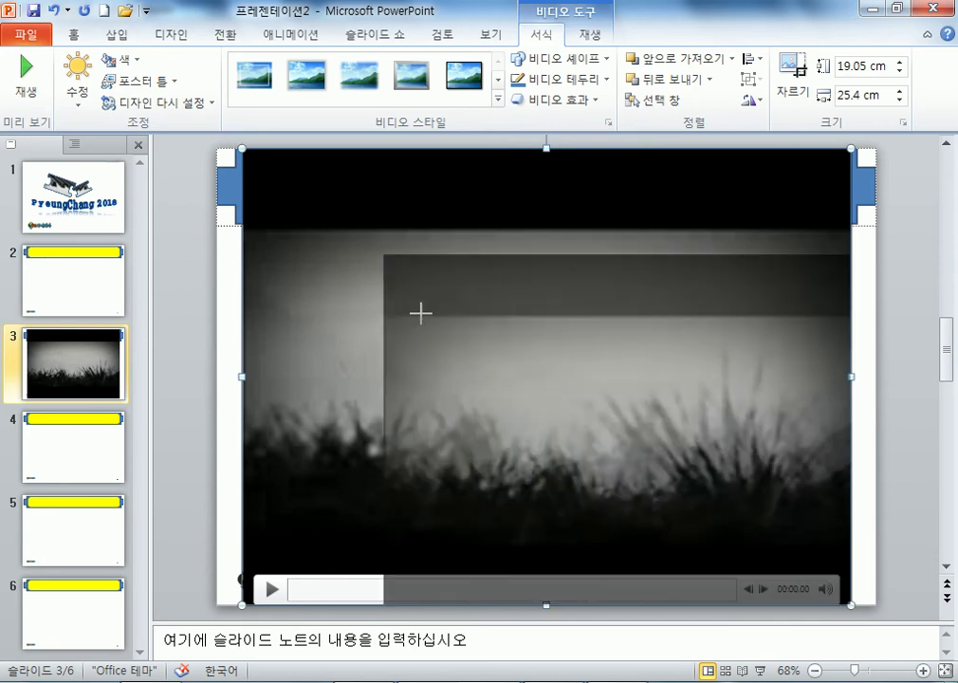
# Shrink the video to about 3.37 × 4.5 cm and place it beside the English description paragraphs, as in the exam sheet
pyautogui.moveTo(703, 529); pyautogui.dragTo(744, 524)
pyautogui.moveTo(811, 561); pyautogui.dragTo(811, 316)
pyautogui.hotkey('alt', 'Tab')
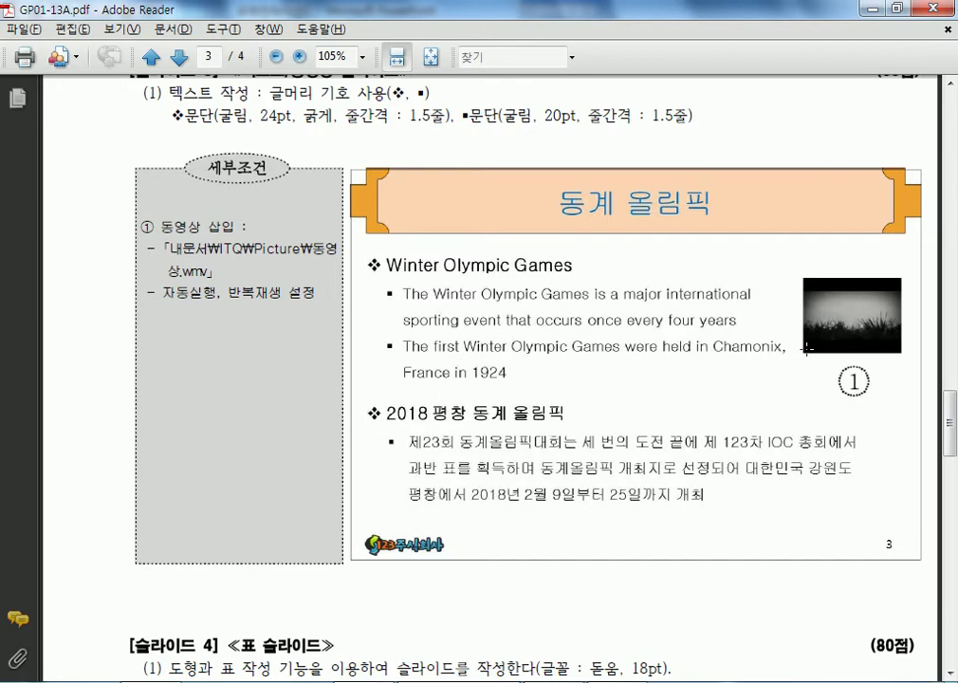
pyautogui.hotkey('alt', 'Tab')
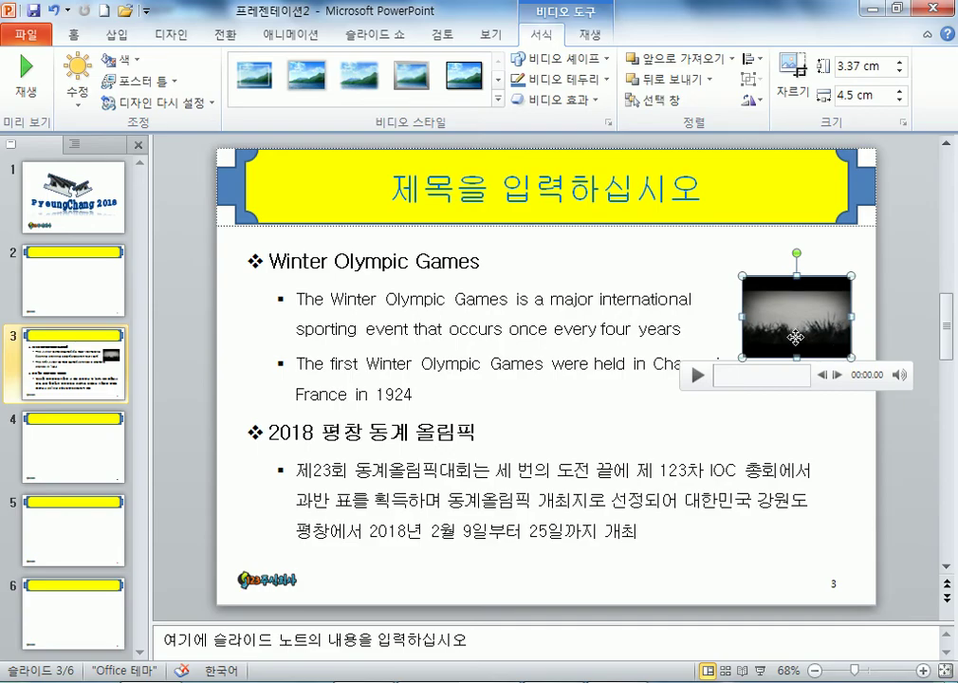
pyautogui.click(882, 420)
pyautogui.hotkey('shift', 'Tab')
pyautogui.press('Down')
pyautogui.press('Escape')
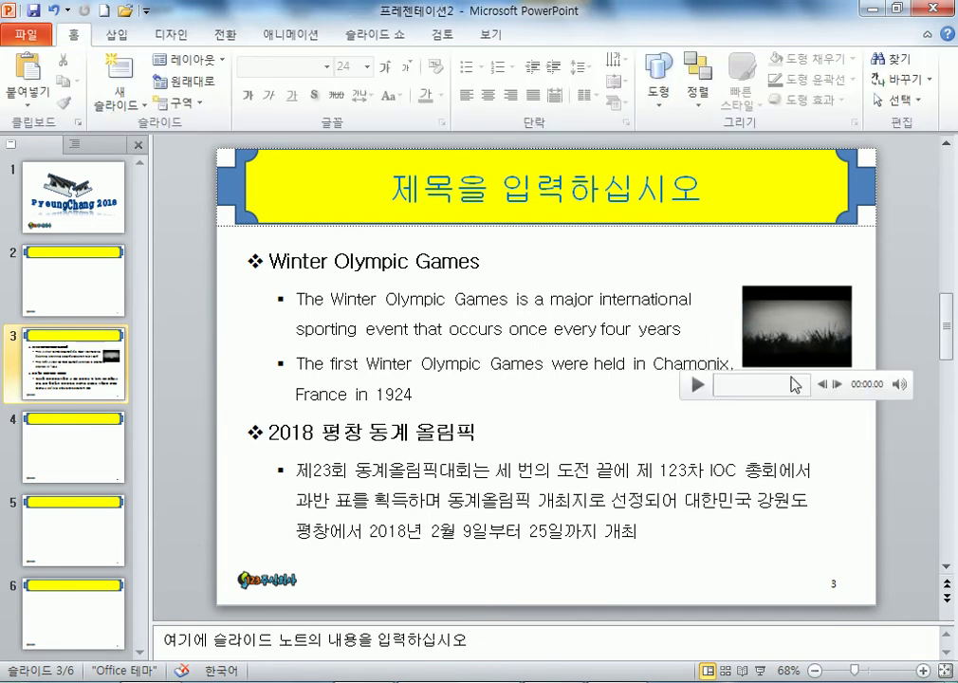
# Compare the video's position and the text box's extent on slide 3 with the exam sheet, and check the video conditions
pyautogui.hotkey('alt', 'Tab')
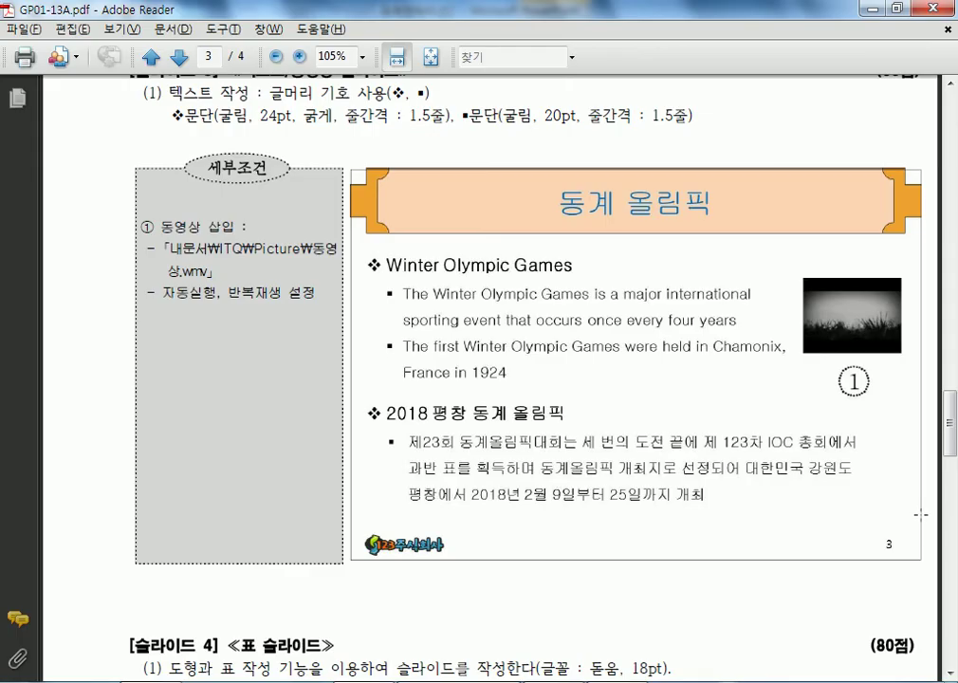
pyautogui.hotkey('alt', 'Tab')
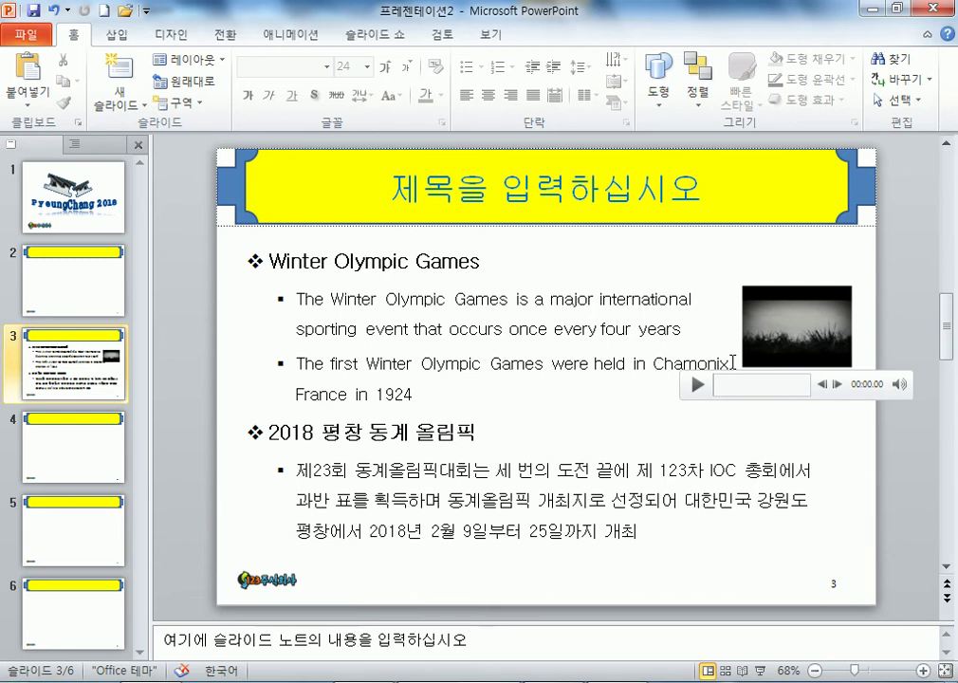
pyautogui.hotkey('alt', 'Tab')
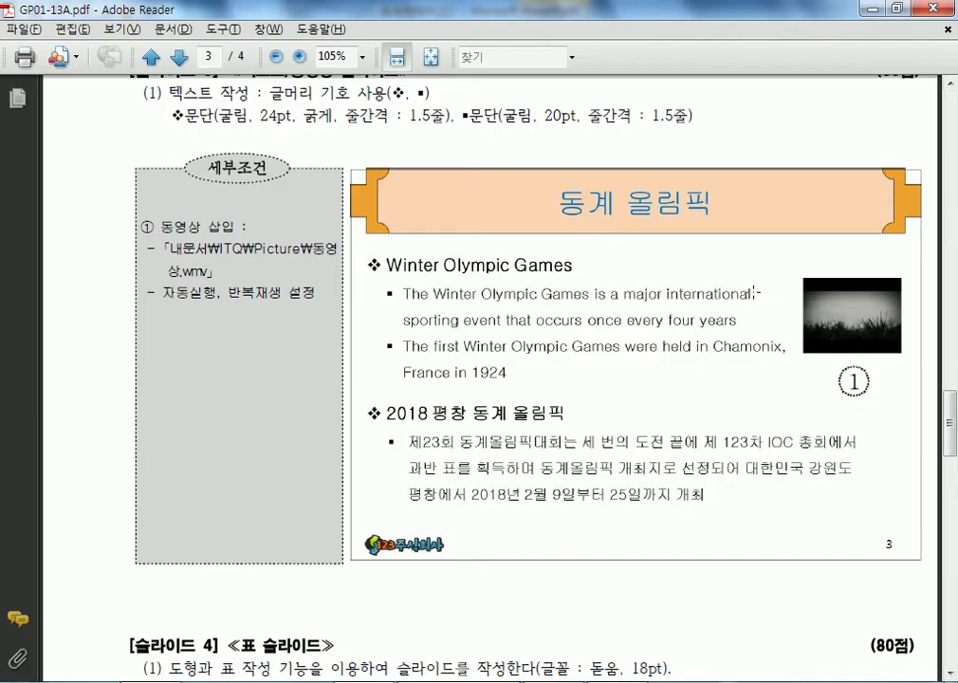
pyautogui.moveTo(755, 280); pyautogui.dragTo(790, 311)
pyautogui.hotkey('alt', 'Tab')
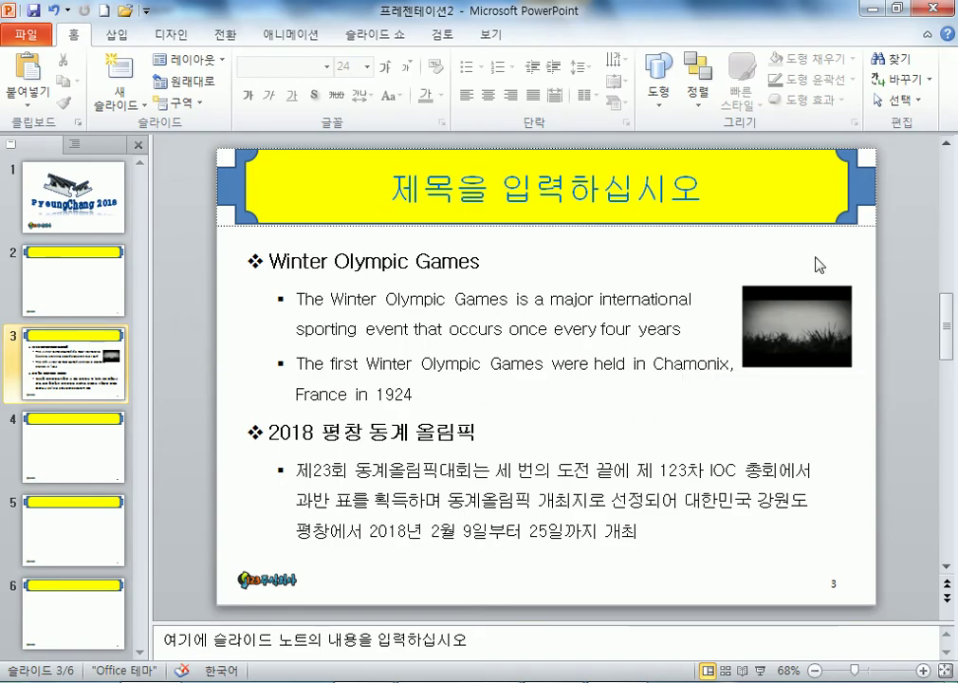
pyautogui.click(809, 260)
pyautogui.click(861, 257)
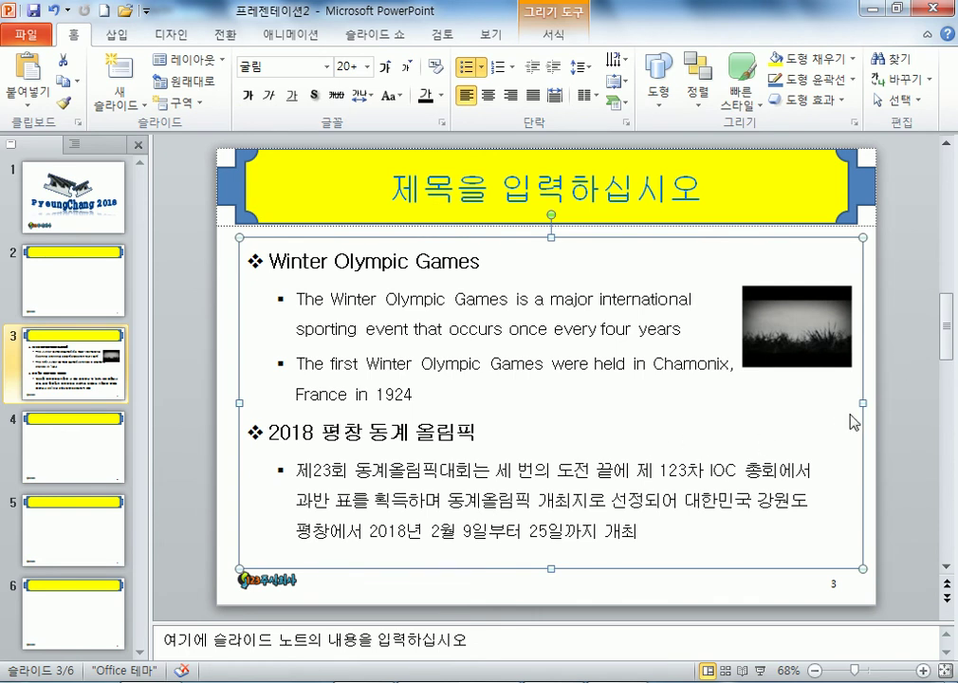
pyautogui.moveTo(862, 402)
pyautogui.mouseDown()
pyautogui.moveTo(775, 401)
pyautogui.moveTo(863, 403)
pyautogui.mouseUp()
pyautogui.click(695, 299)
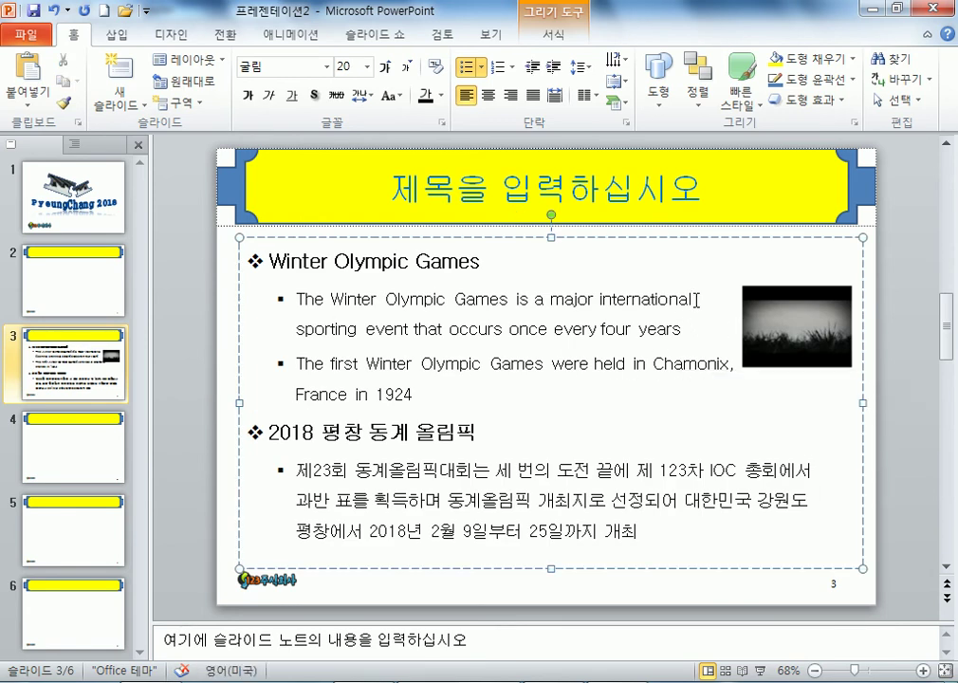
pyautogui.click(791, 320)
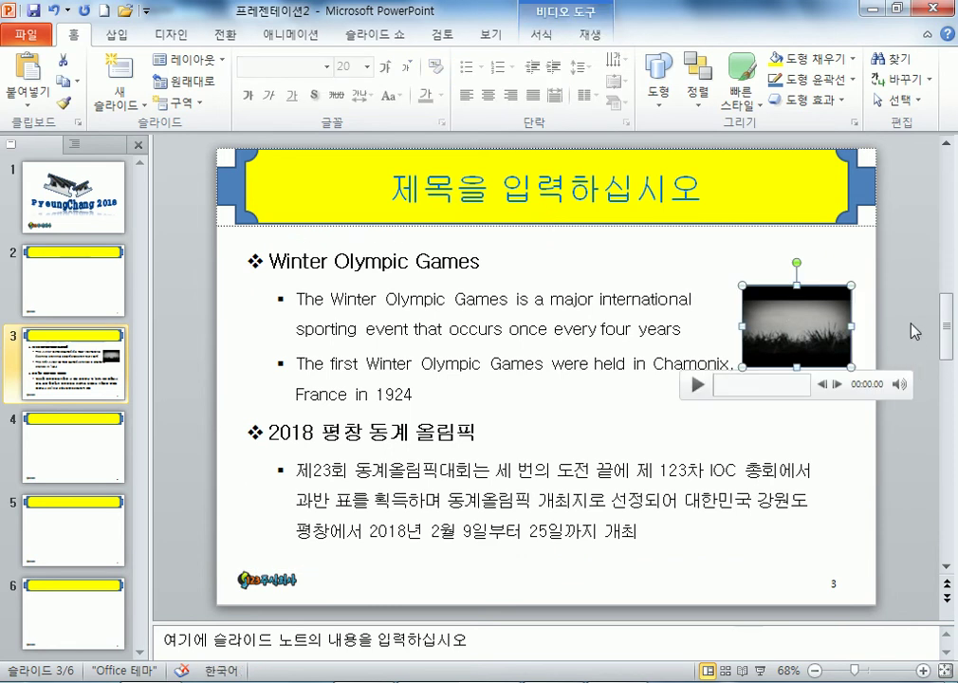
pyautogui.click(911, 330)
pyautogui.hotkey('alt', 'Tab')
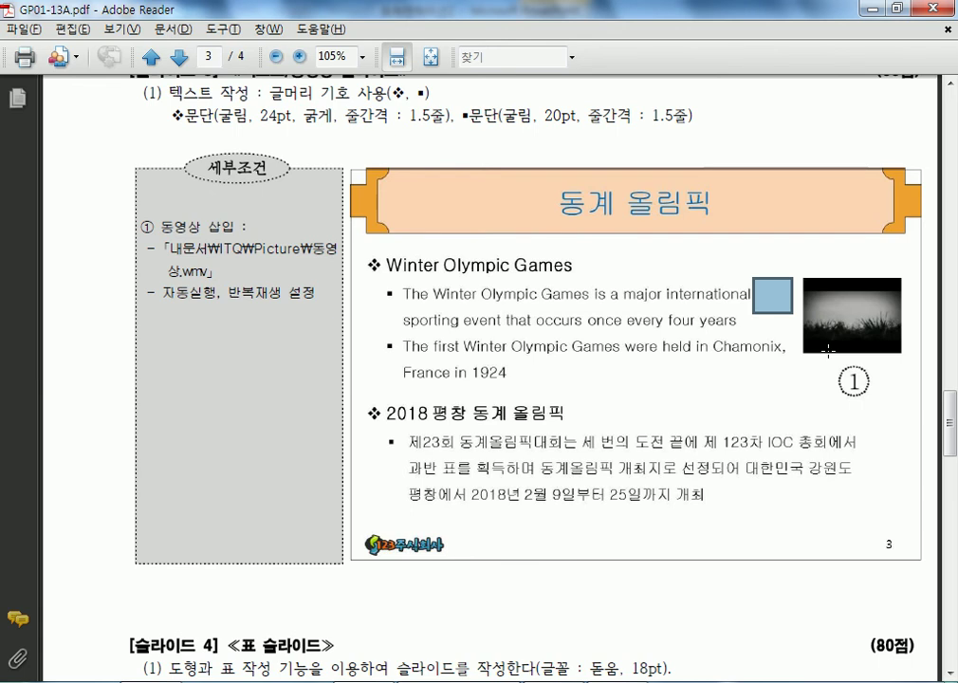
pyautogui.moveTo(784, 396); pyautogui.dragTo(348, 241)
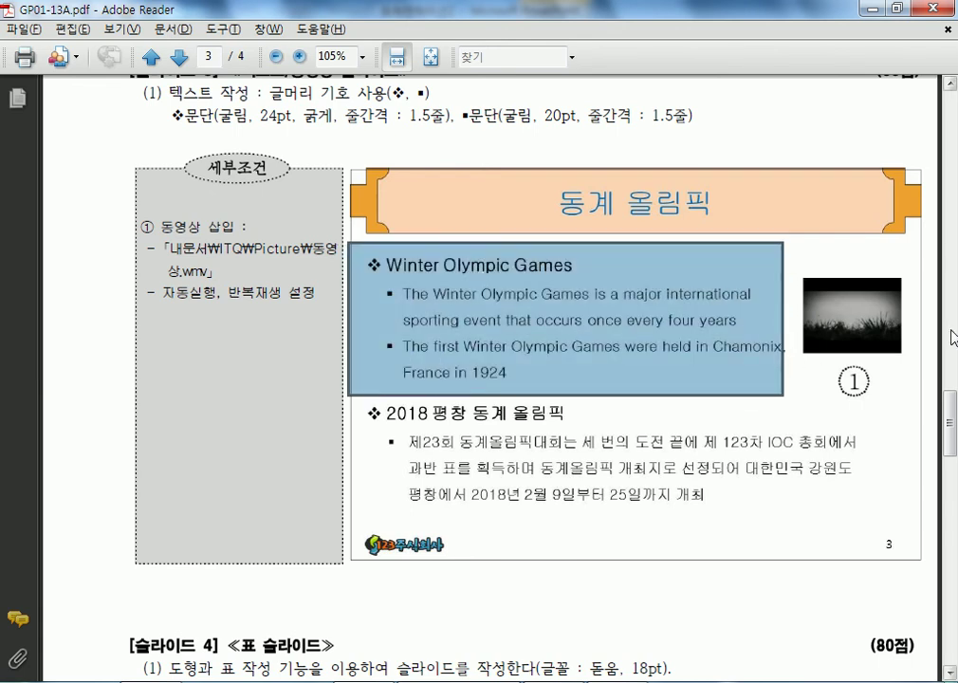
pyautogui.click(743, 264)
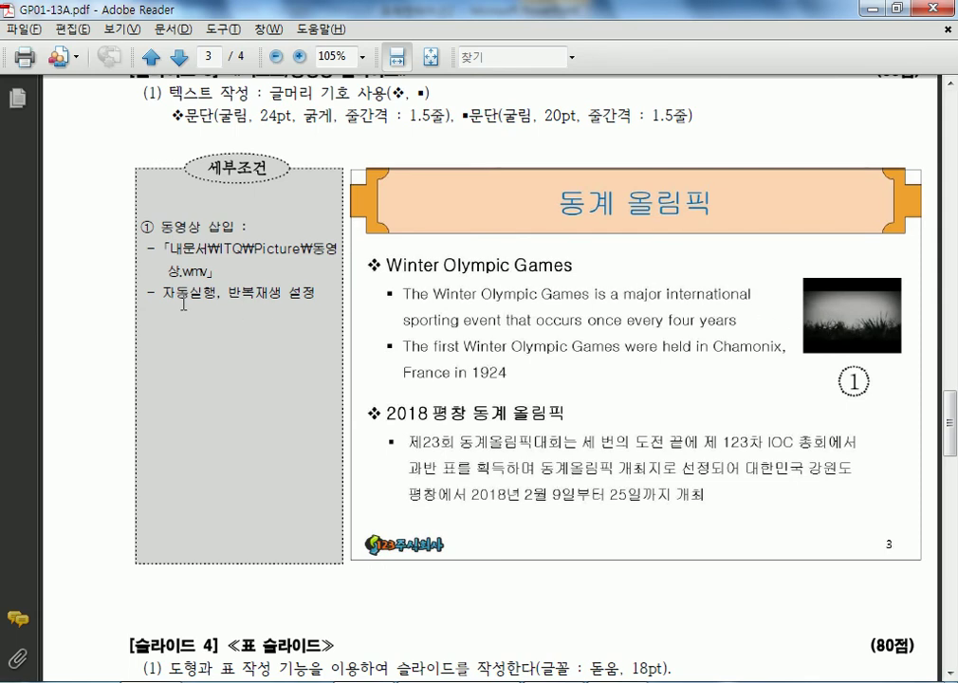
# Set slide 3's video to loop (반복 재생) and to start automatically (자동 실행)
pyautogui.hotkey('alt', 'Tab')
pyautogui.click(809, 306)
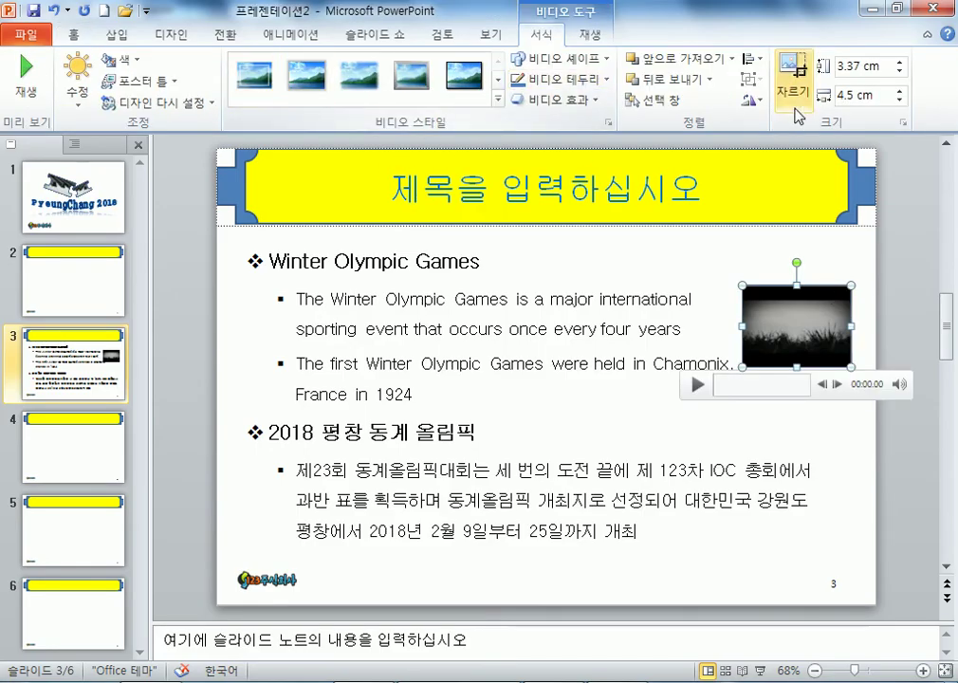
pyautogui.click(590, 36)
pyautogui.click(572, 67)
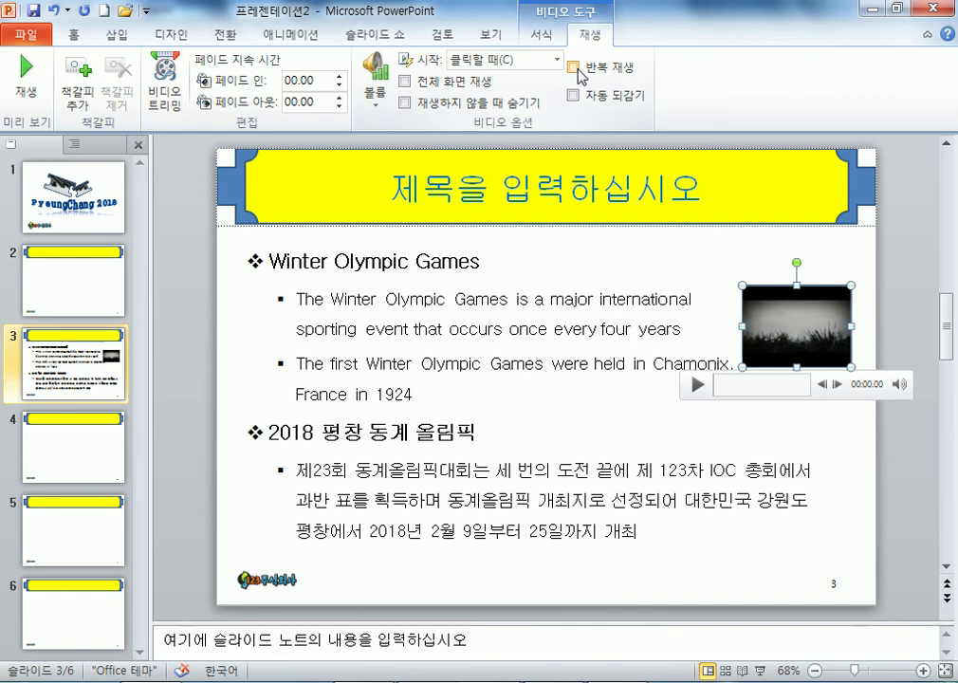
pyautogui.click(556, 60)
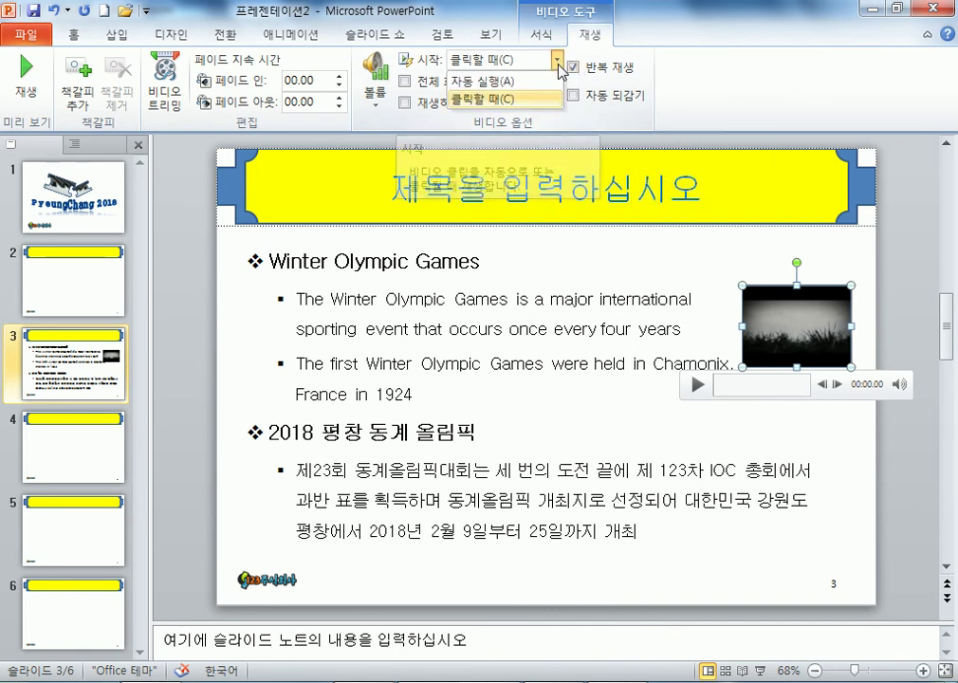
pyautogui.click(484, 82)
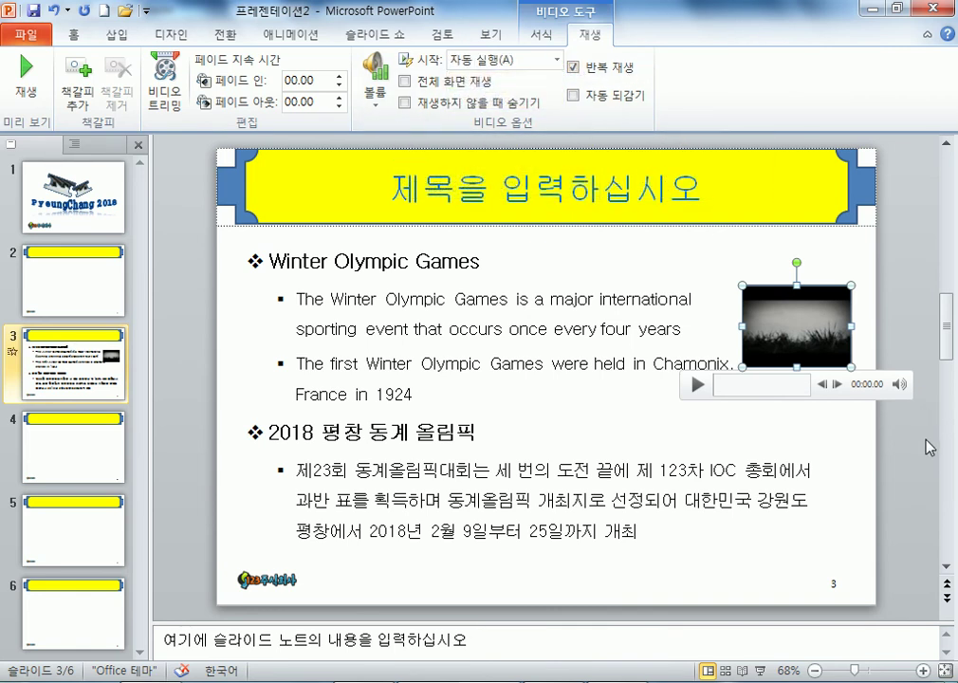
pyautogui.click(728, 348)
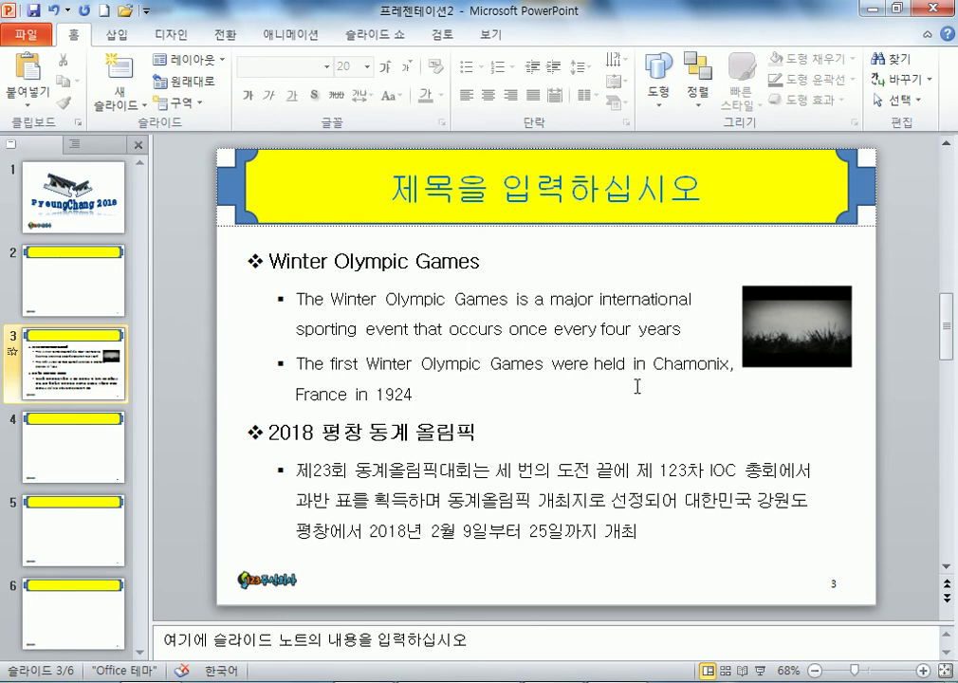
# Examine the exam sheet's slide 6 section for the SmartArt layout and its required 3-D design styles
pyautogui.hotkey('alt', 'Tab')
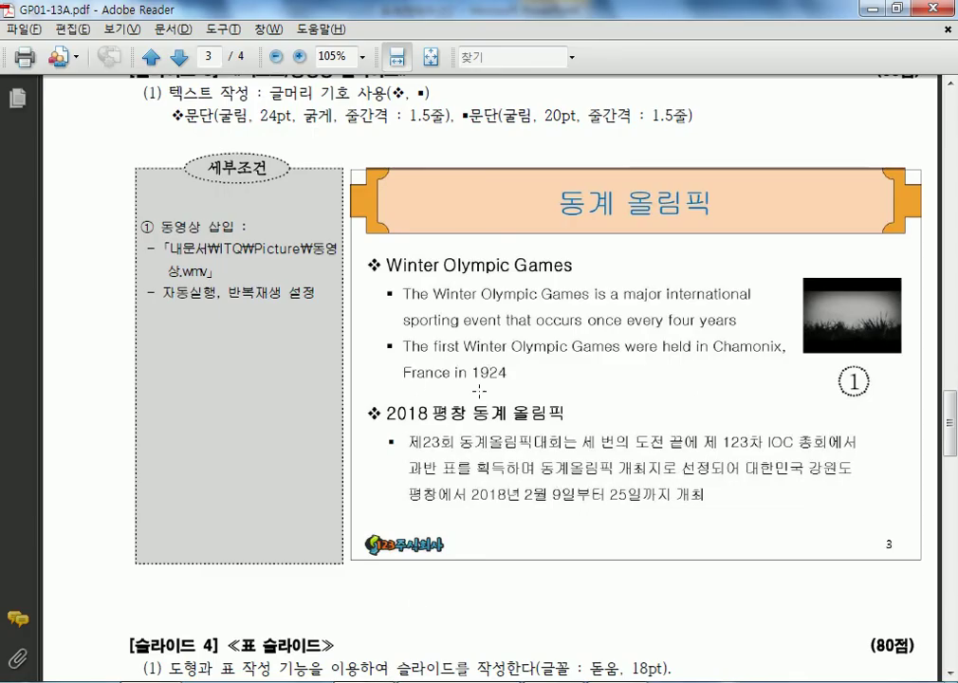
pyautogui.scroll(1, 478, 391)
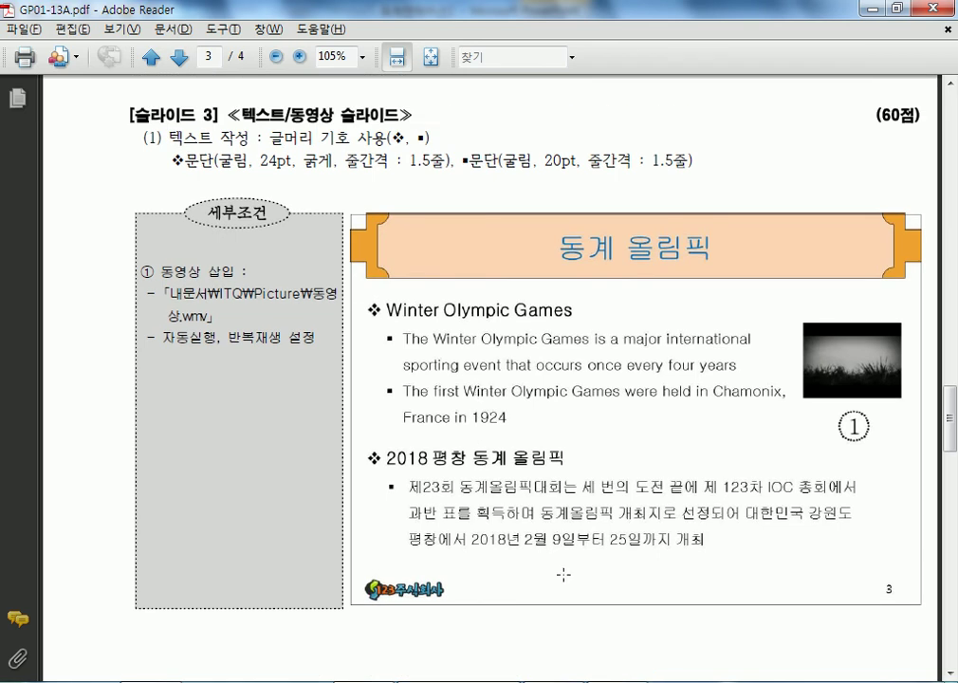
pyautogui.press('End')
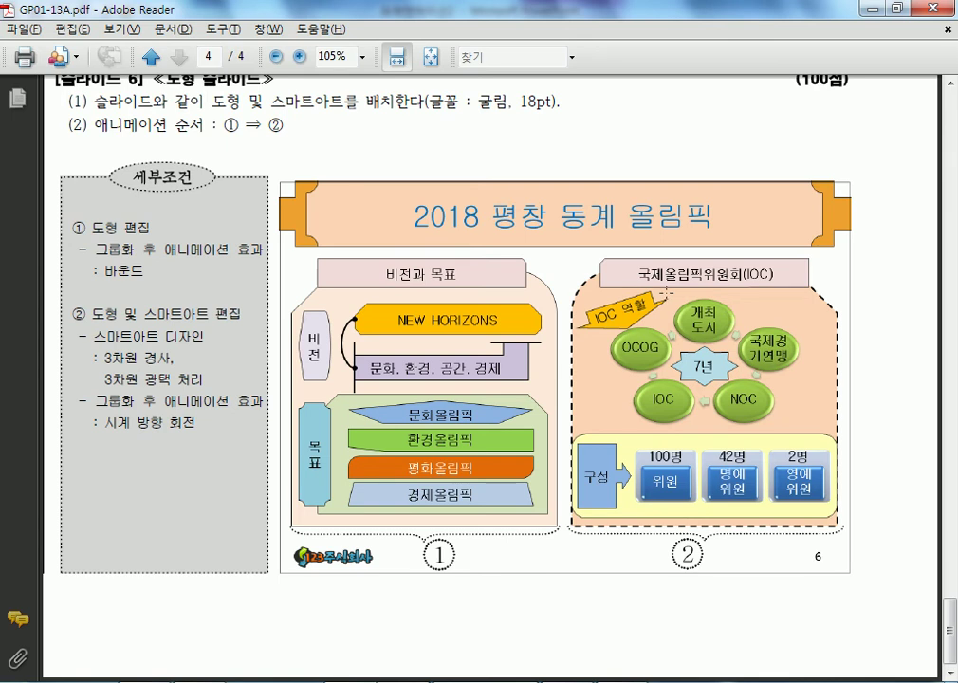
pyautogui.moveTo(616, 334); pyautogui.dragTo(697, 417)
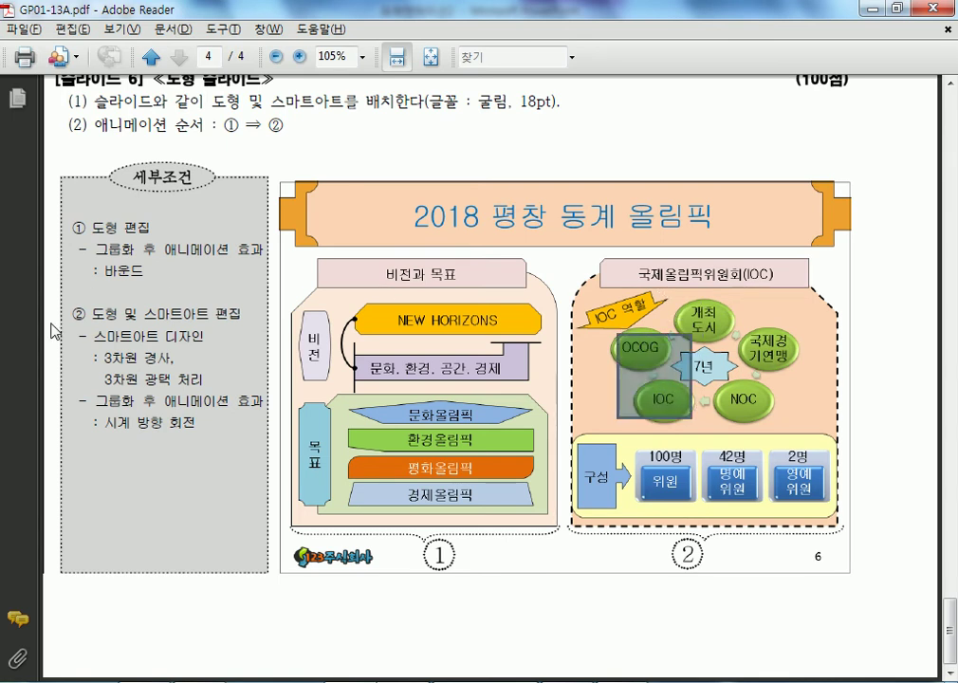
pyautogui.moveTo(94, 335); pyautogui.dragTo(192, 335)
pyautogui.moveTo(103, 378); pyautogui.dragTo(203, 378)
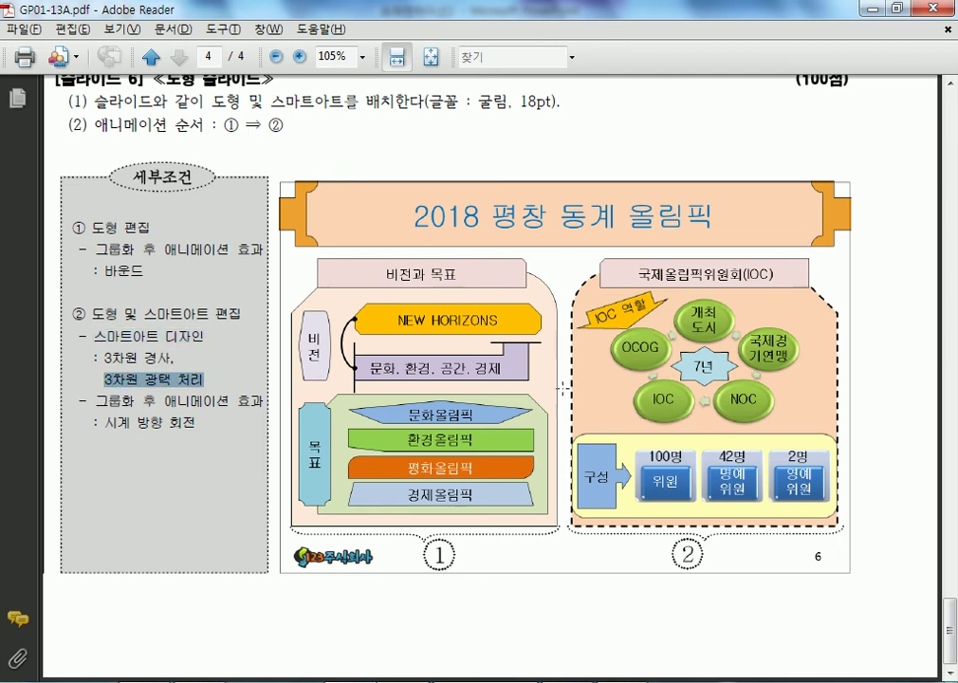
# Switch back to the working presentation and move slide 6's five-circle cycle SmartArt up, closer to the title
pyautogui.hotkey('alt', 'Tab')
pyautogui.click(575, 324)
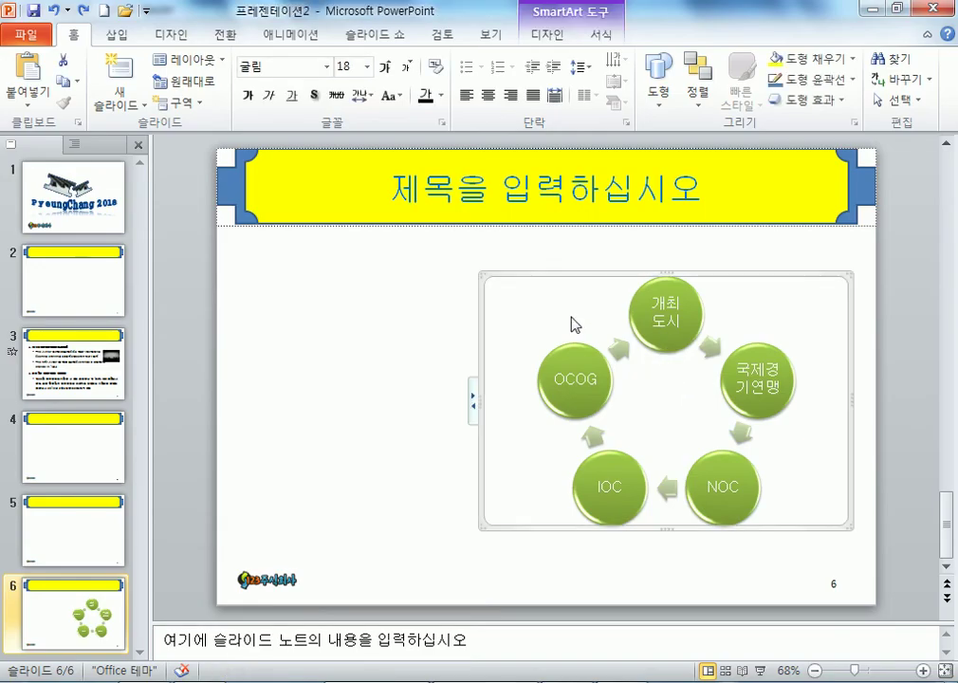
pyautogui.moveTo(551, 275); pyautogui.dragTo(545, 249)
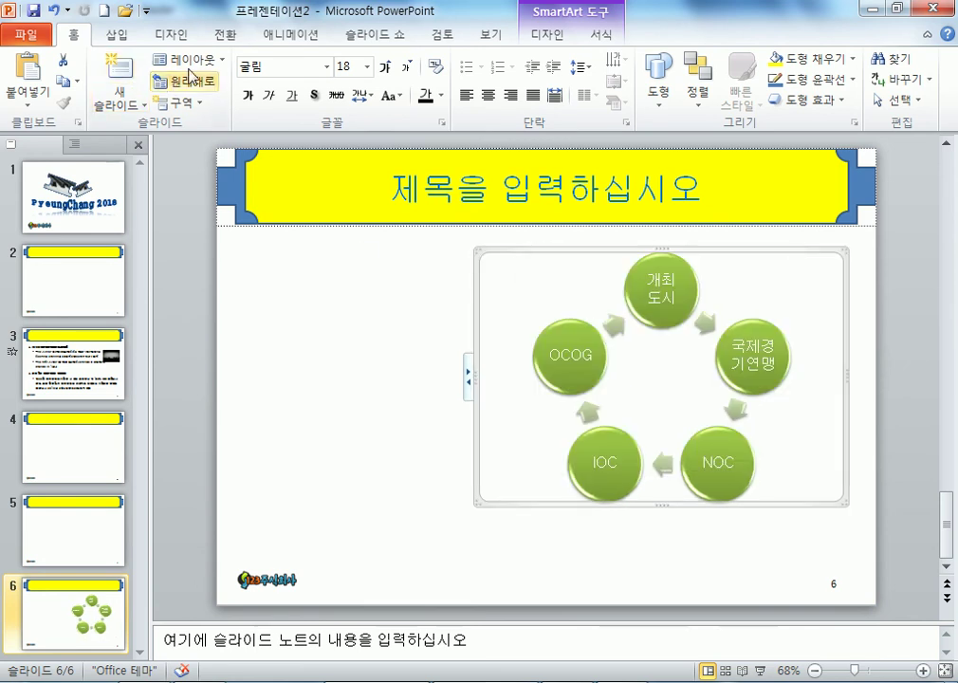
# Try a second 기본 주기형 SmartArt with one circle fewer on slide 6, and delete the whole trial graphic
pyautogui.click(119, 35)
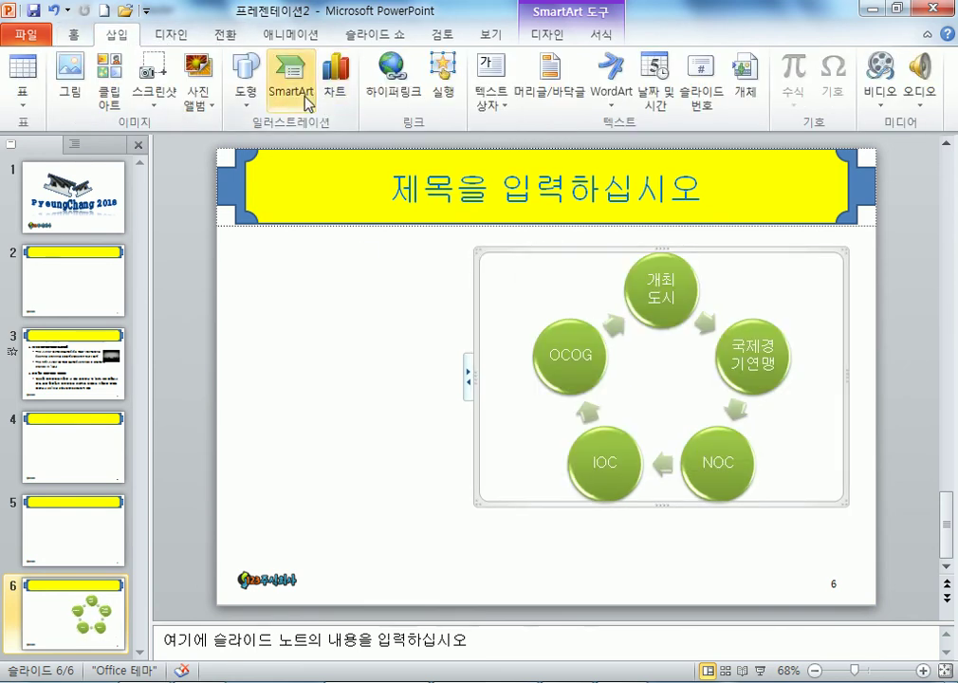
pyautogui.click(300, 91)
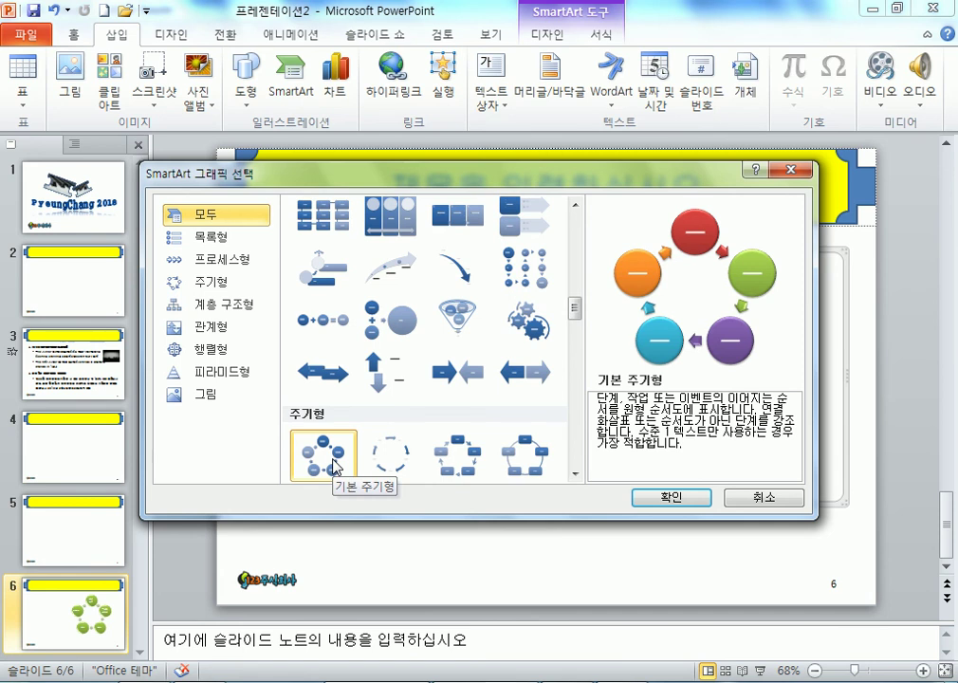
pyautogui.click(640, 495)
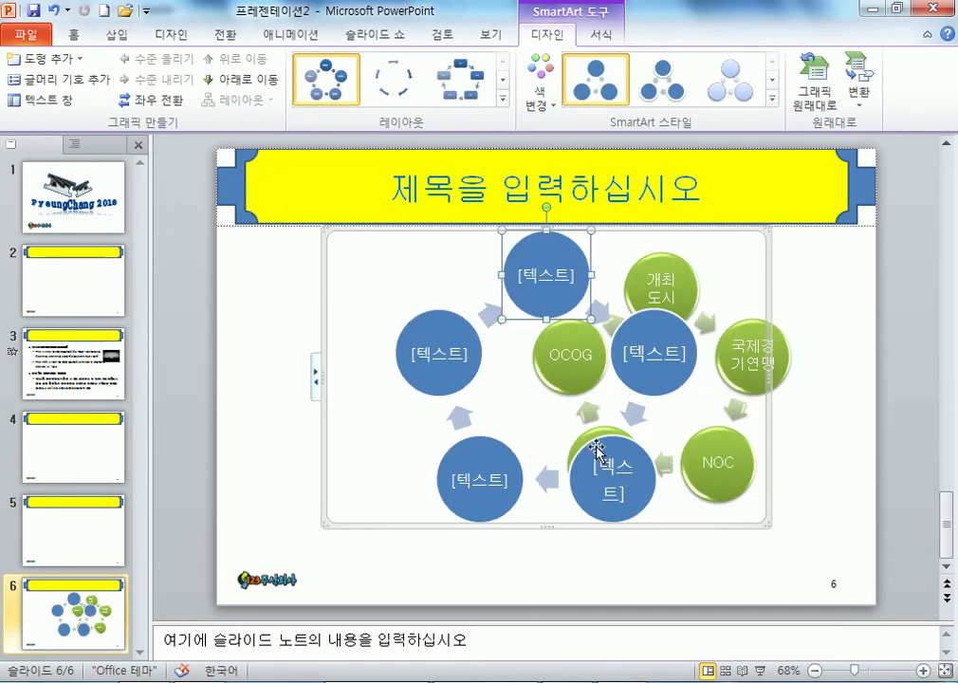
pyautogui.click(455, 460)
pyautogui.press('Delete')
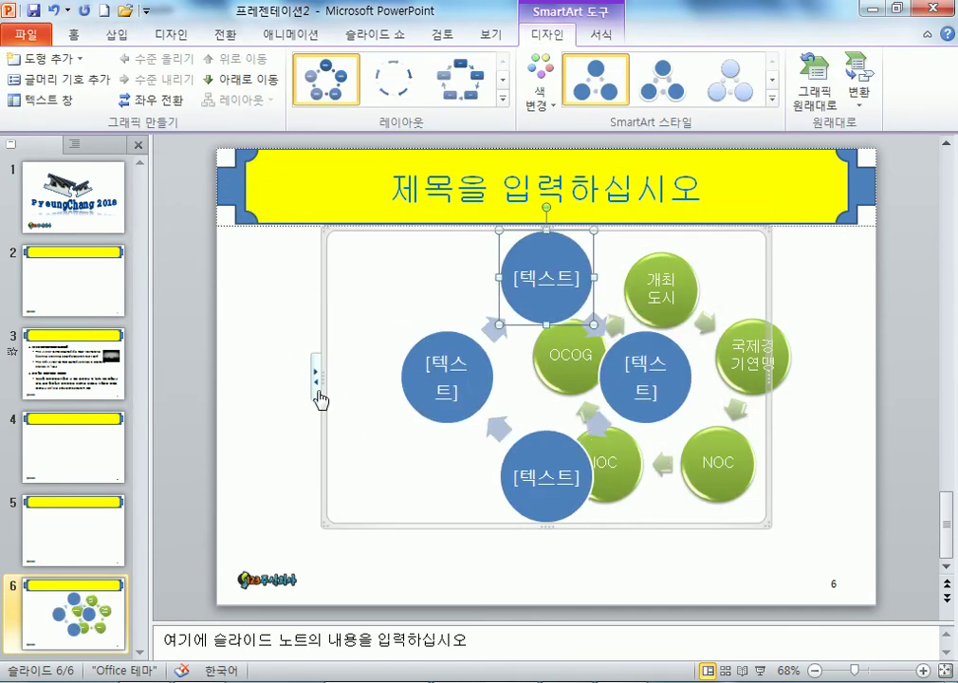
pyautogui.press('Escape')
pyautogui.press('Delete')
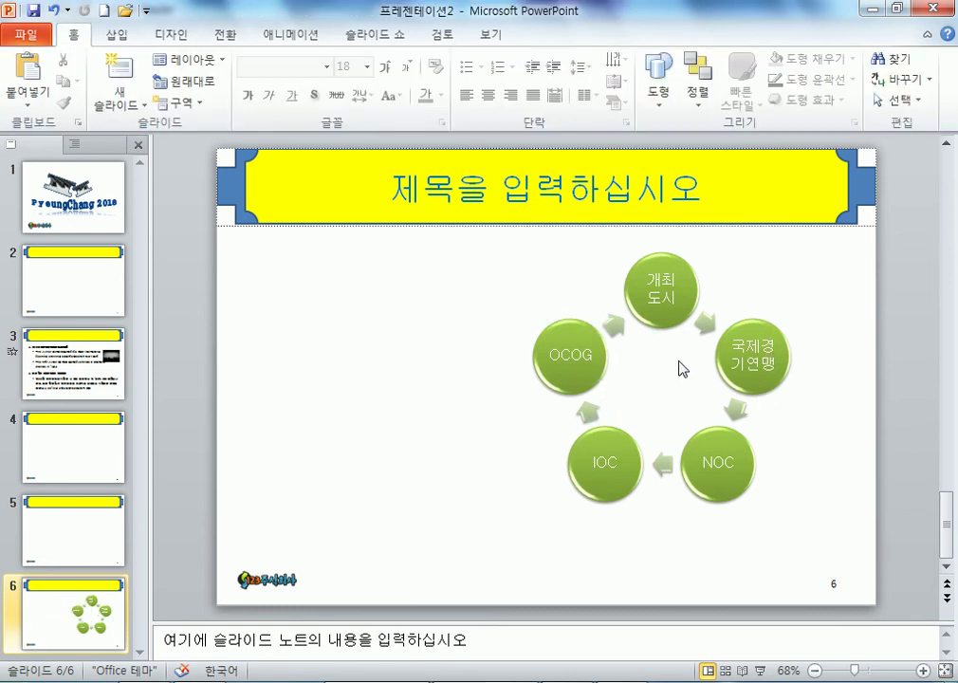
# Compare the cycle SmartArt with the exam sheet's slide 6, and try flattening all five of its circles into wide ovals
pyautogui.hotkey('alt', 'Tab')
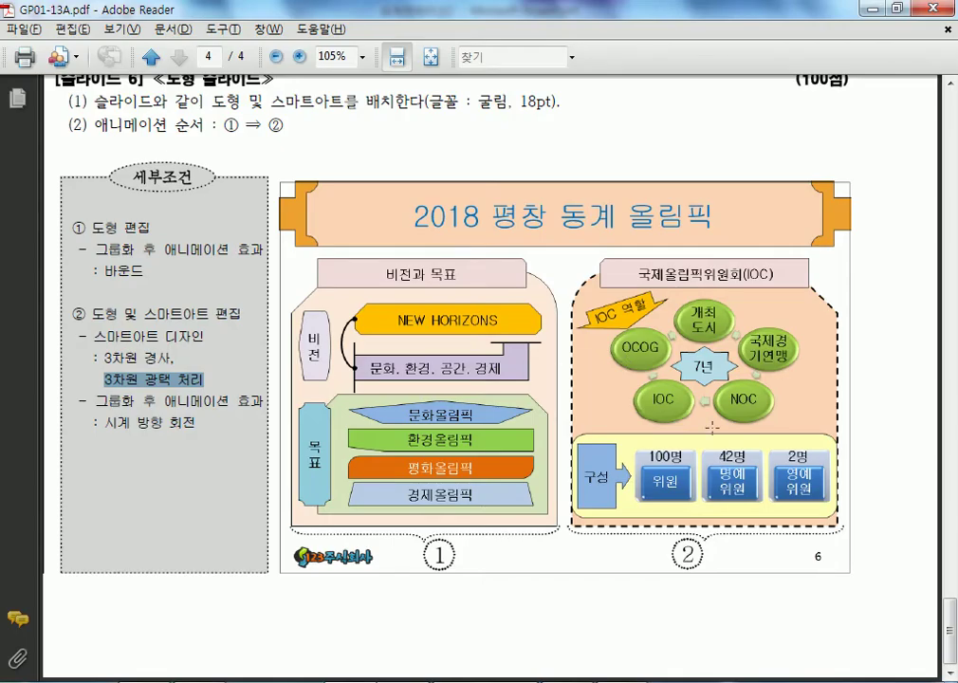
pyautogui.hotkey('alt', 'Tab')
pyautogui.click(547, 337)
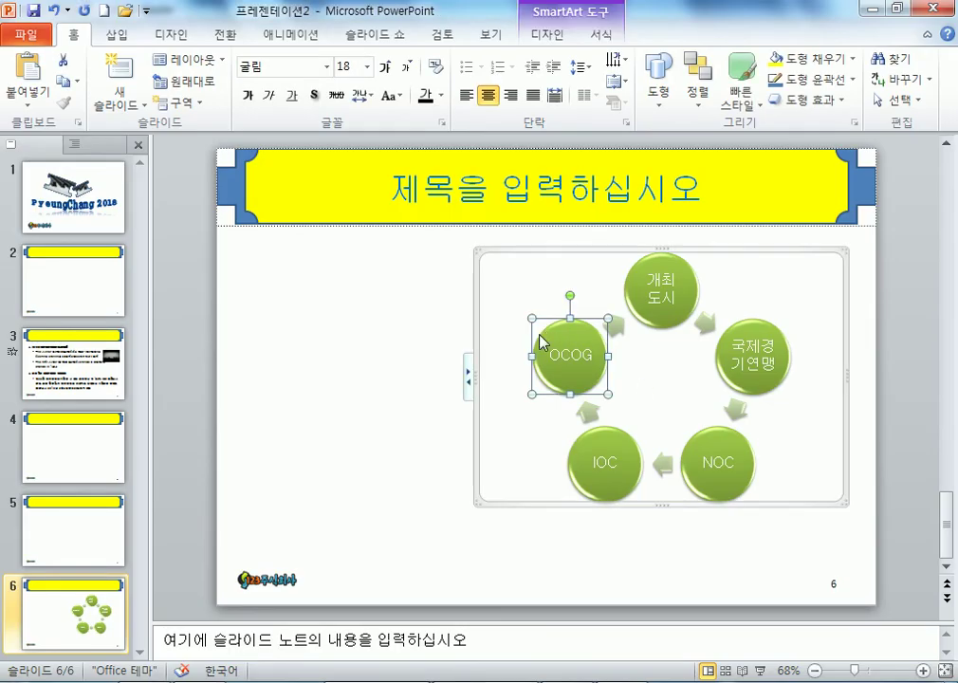
pyautogui.moveTo(497, 259); pyautogui.dragTo(837, 515)
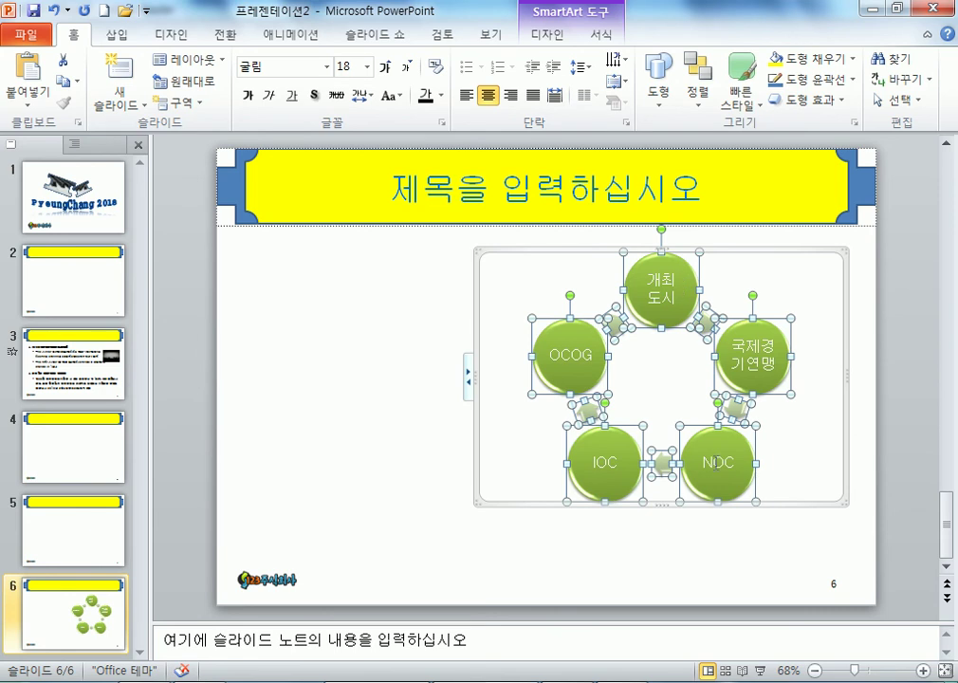
pyautogui.click(487, 357)
pyautogui.click(569, 359)
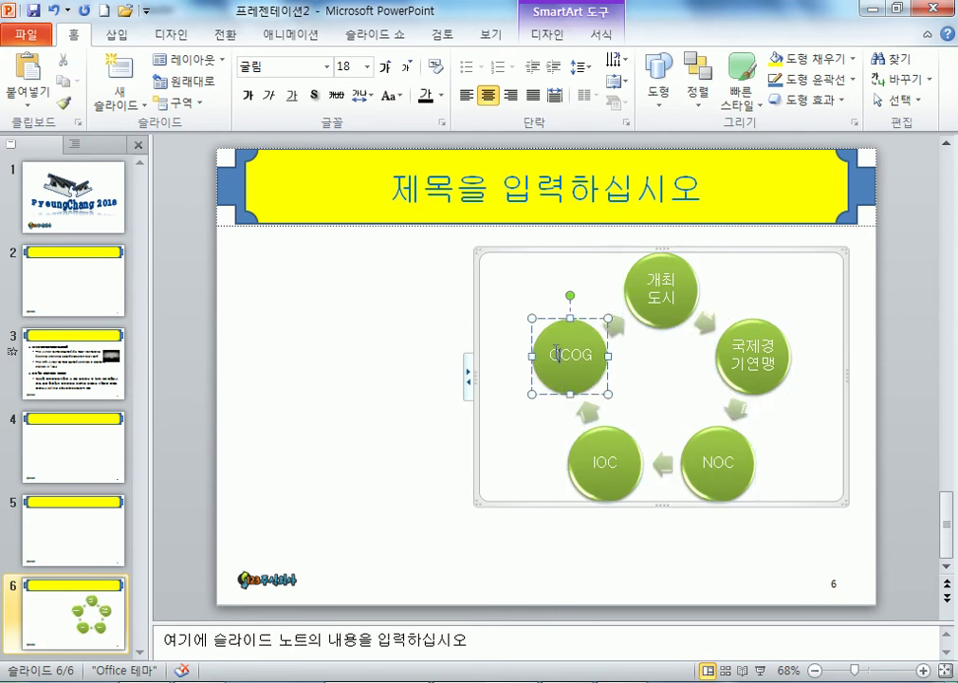
pyautogui.keyDown('shift'); pyautogui.click(671, 275); pyautogui.keyUp('shift')
pyautogui.keyDown('shift'); pyautogui.click(740, 347); pyautogui.keyUp('shift')
pyautogui.keyDown('shift'); pyautogui.click(726, 446); pyautogui.keyUp('shift')
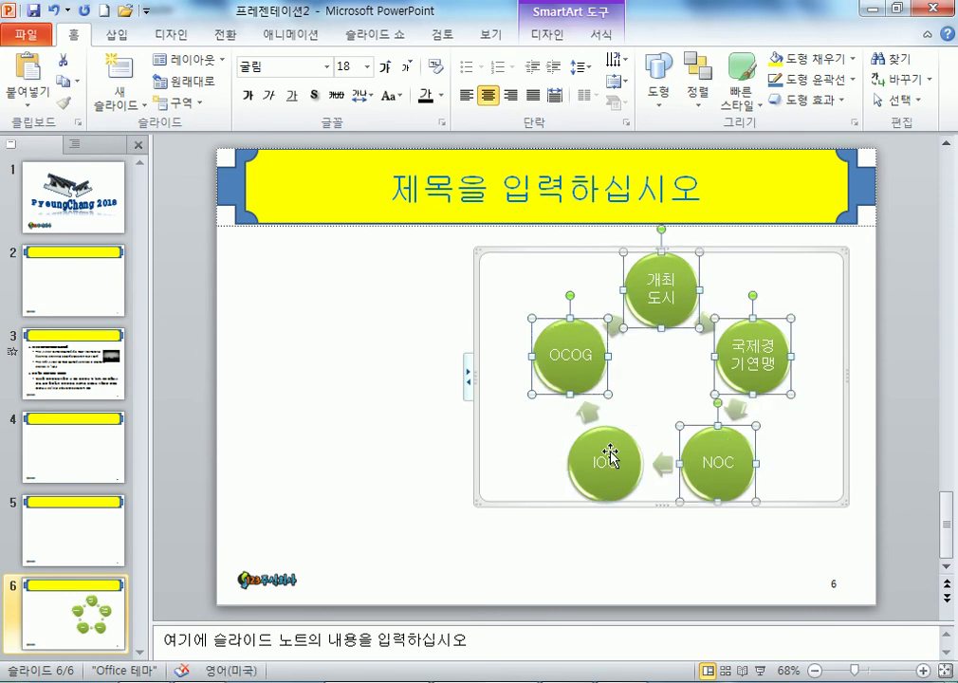
pyautogui.keyDown('shift'); pyautogui.click(609, 451); pyautogui.keyUp('shift')
pyautogui.moveTo(665, 327); pyautogui.dragTo(661, 290)
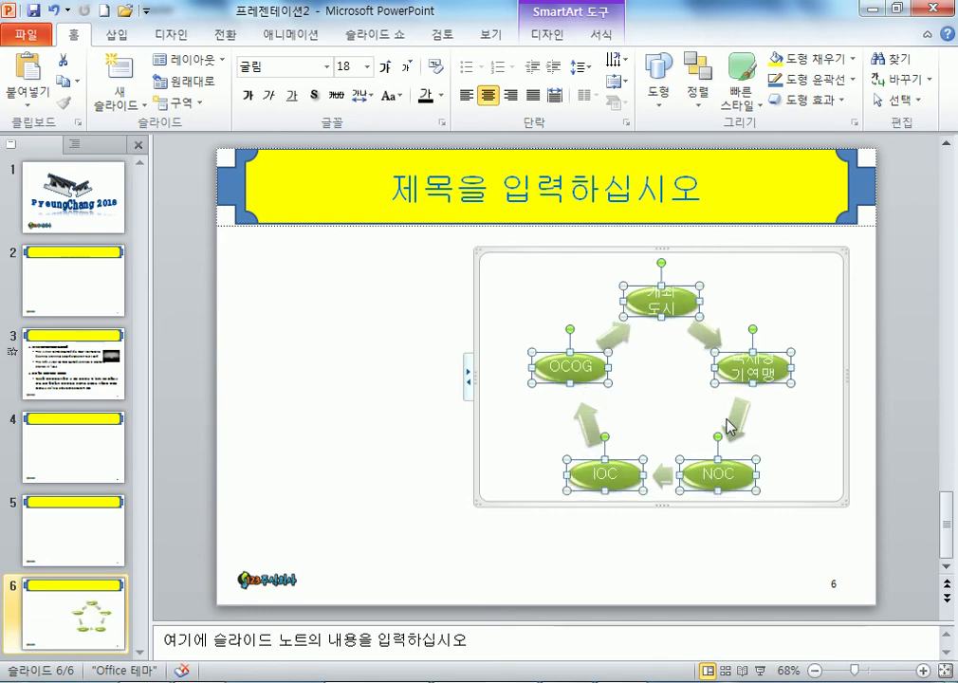
# Try making the five ovals taller and shortening the SmartArt frame, and undo all the resizing of the cycle graphic
pyautogui.moveTo(661, 317); pyautogui.dragTo(660, 332)
pyautogui.moveTo(659, 507); pyautogui.dragTo(660, 441)
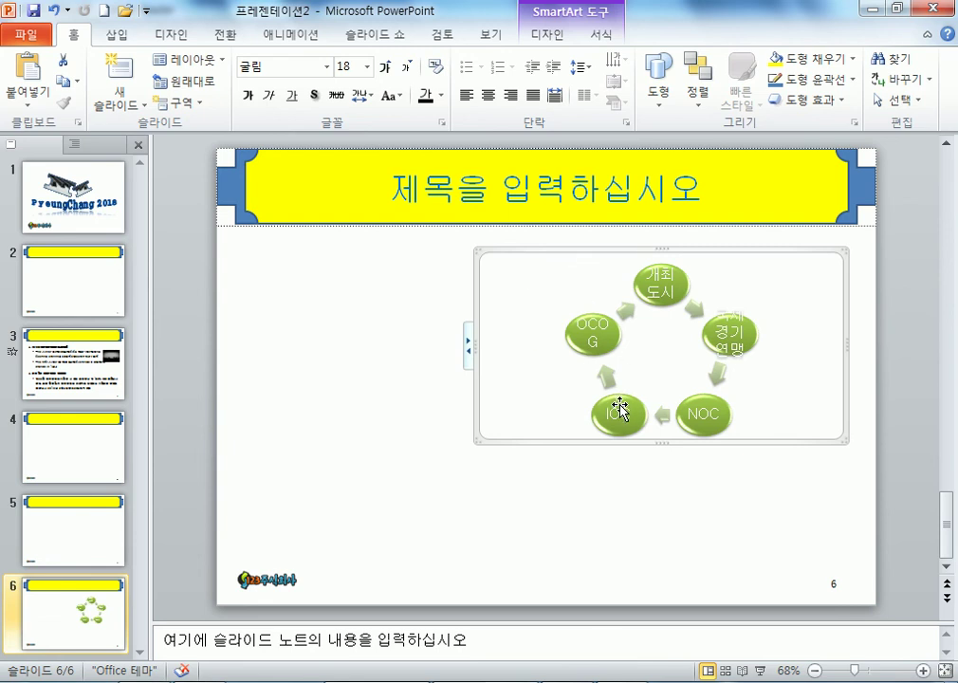
pyautogui.hotkey('ctrl', 'z')
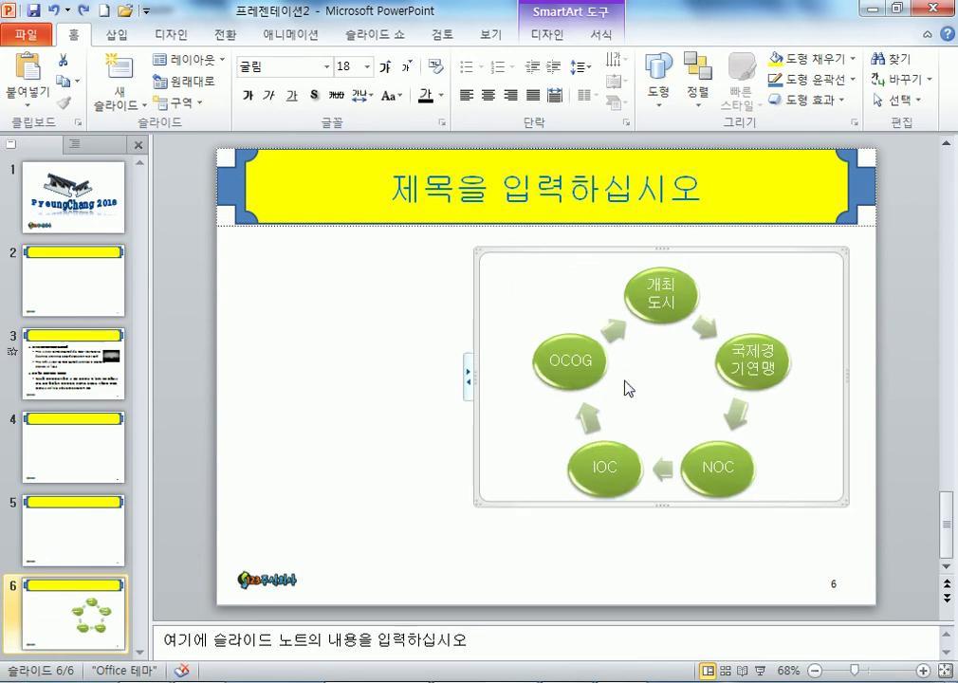
pyautogui.hotkey('ctrl', 'z')
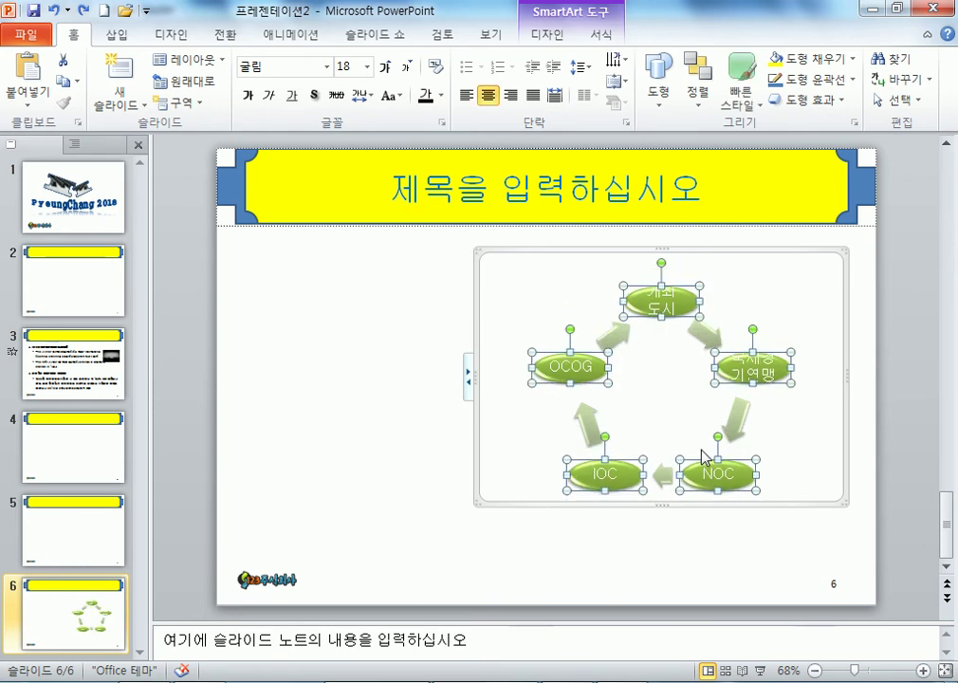
pyautogui.hotkey('ctrl', 'z')
pyautogui.click(377, 397)
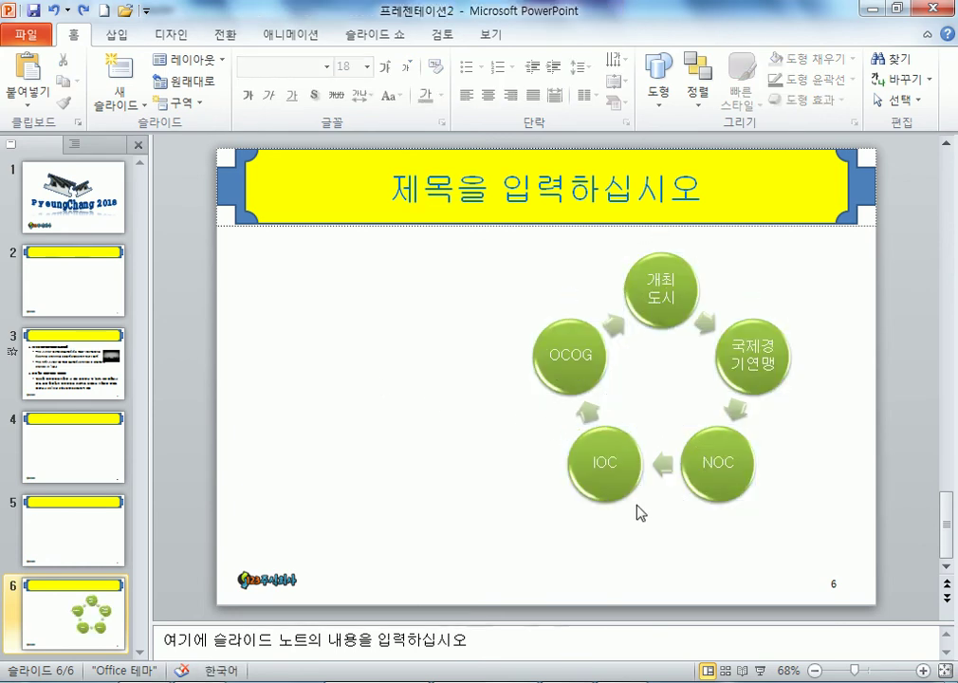
# Open the conversion options for the five-circle cycle SmartArt
pyautogui.click(590, 479)
pyautogui.press('Escape')
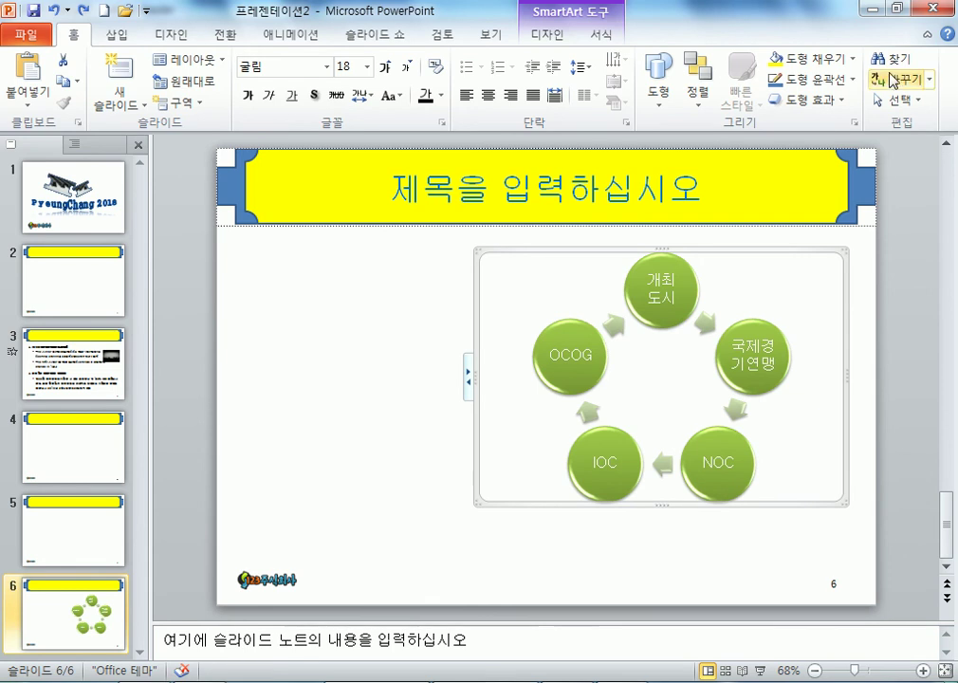
pyautogui.click(616, 40)
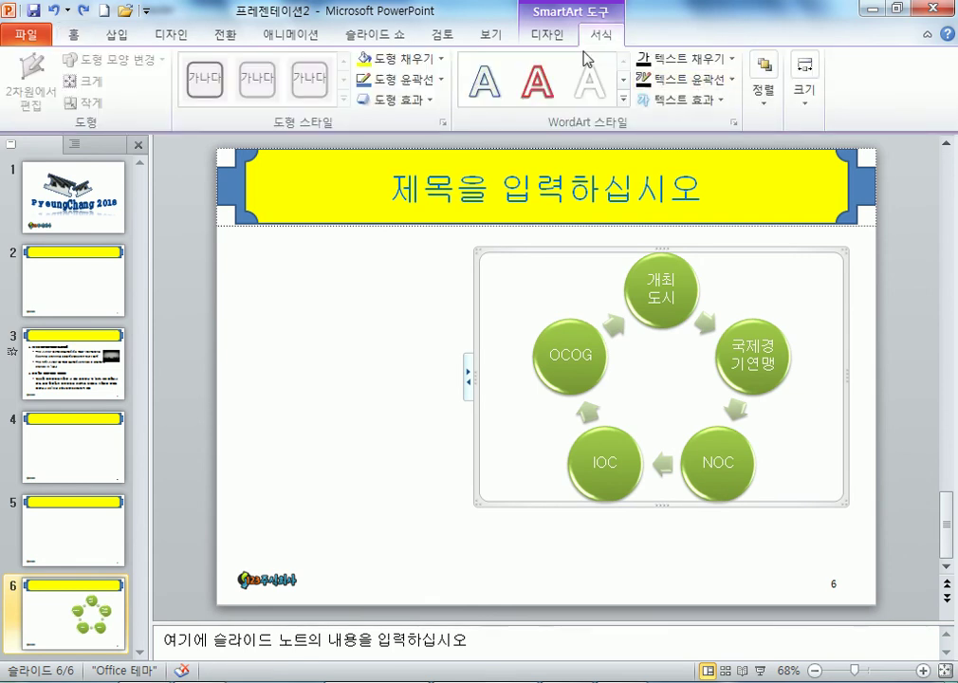
pyautogui.click(549, 38)
pyautogui.click(856, 100)
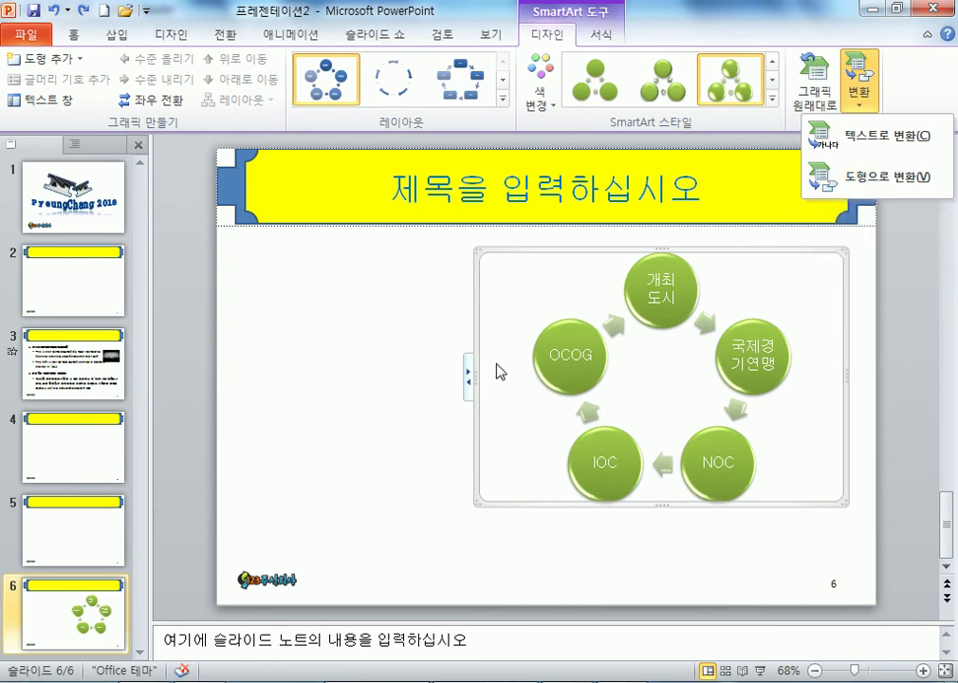
# Add an empty sixth item after OCOG in the SmartArt's text list and remove it again
pyautogui.click(469, 379)
pyautogui.click(470, 380)
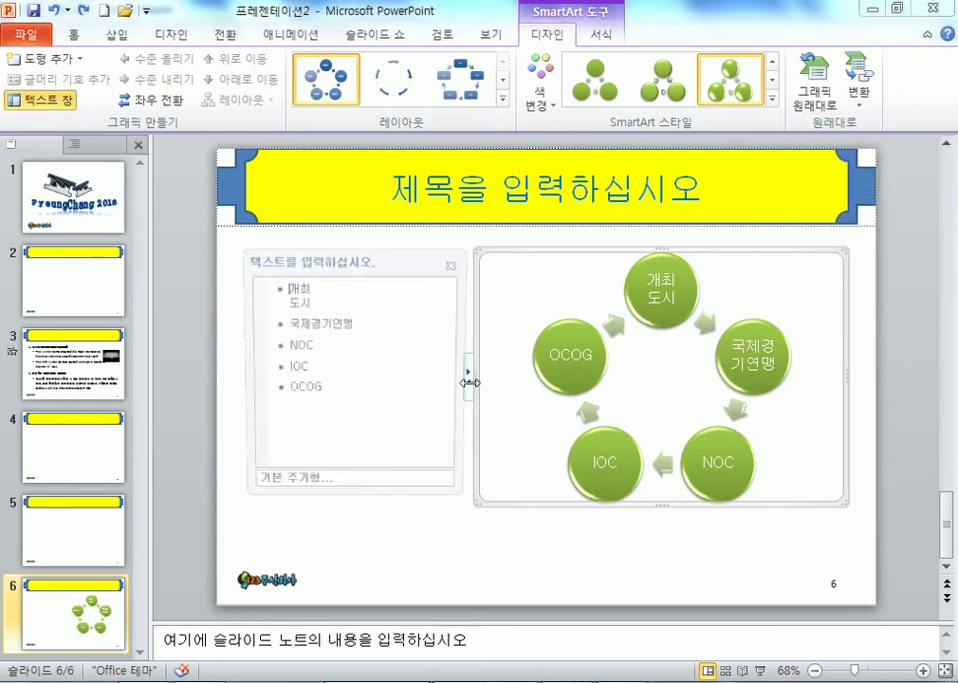
pyautogui.click(361, 391)
pyautogui.press('Return')
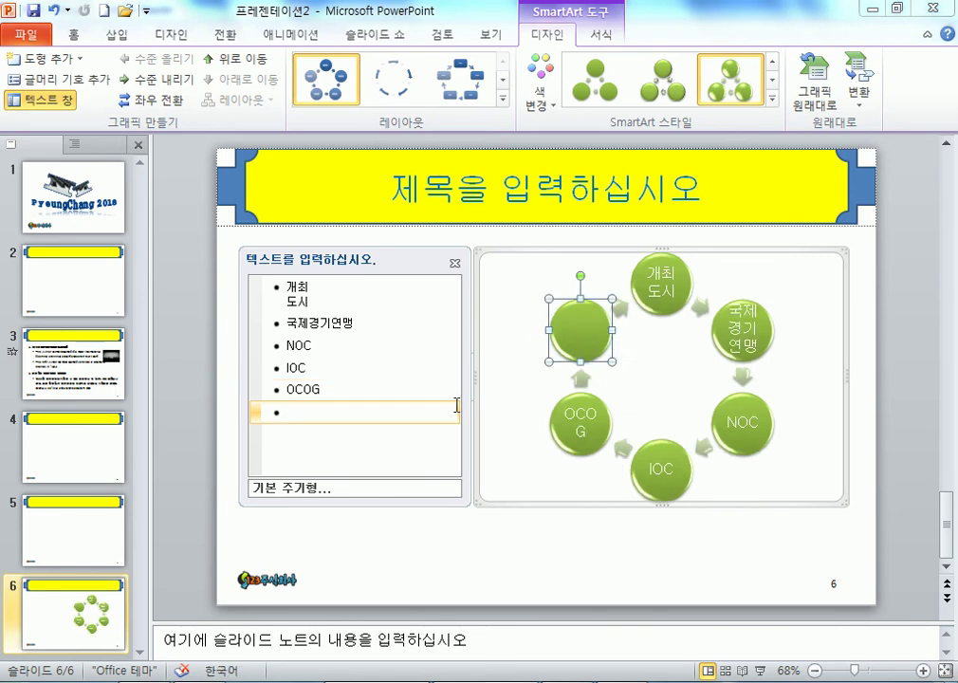
pyautogui.press('BackSpace')
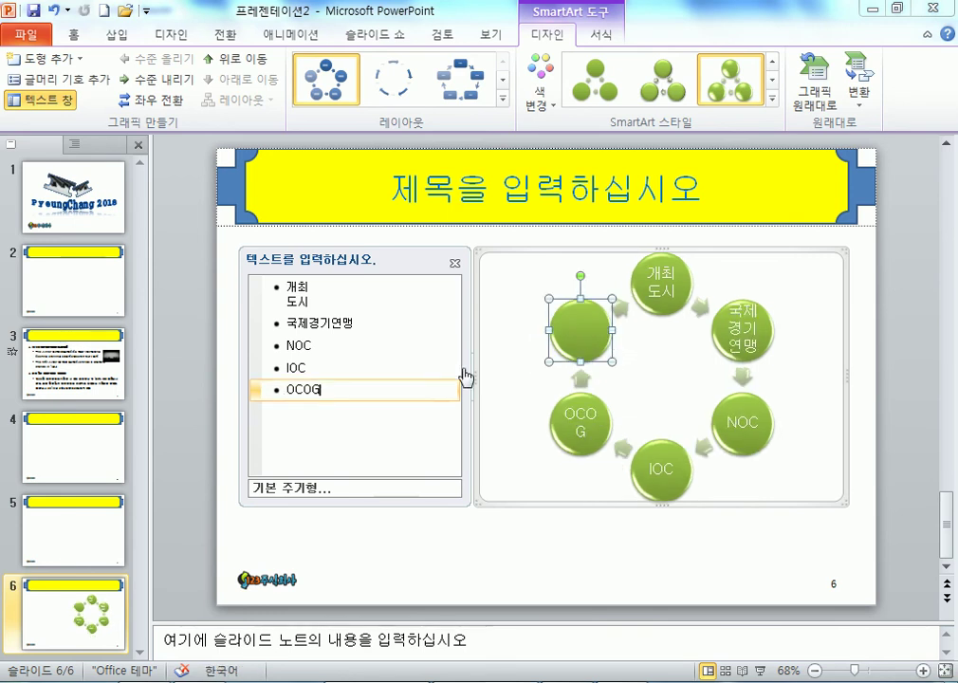
# Try joining 개최도시 onto one line, restore the break between 개최 and 도시, and close the SmartArt's text list
pyautogui.click(674, 278)
pyautogui.press('Delete')
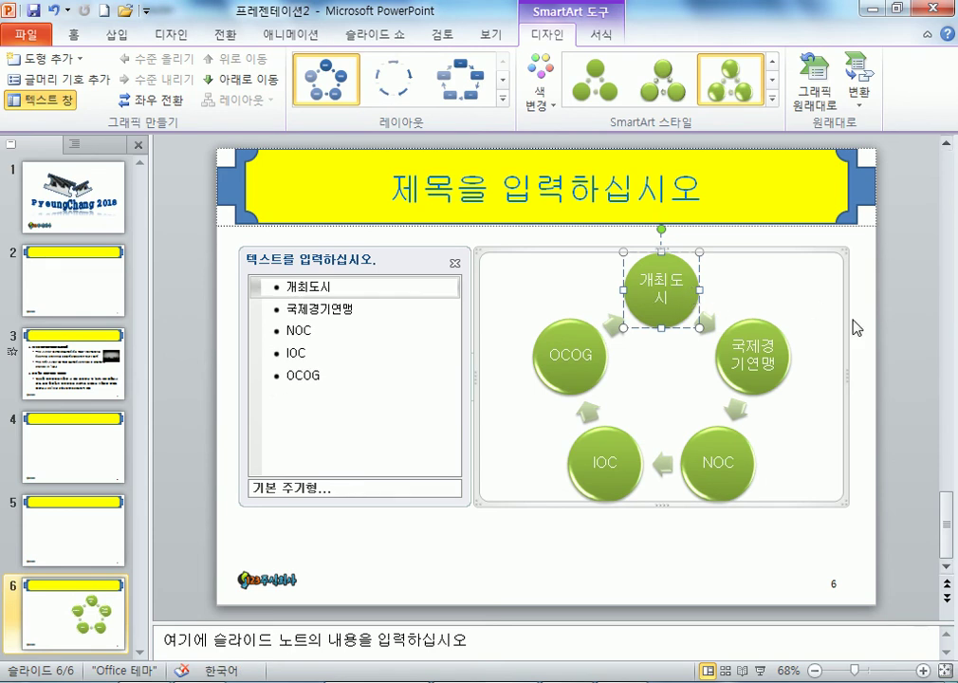
pyautogui.hotkey('shift', 'Return')
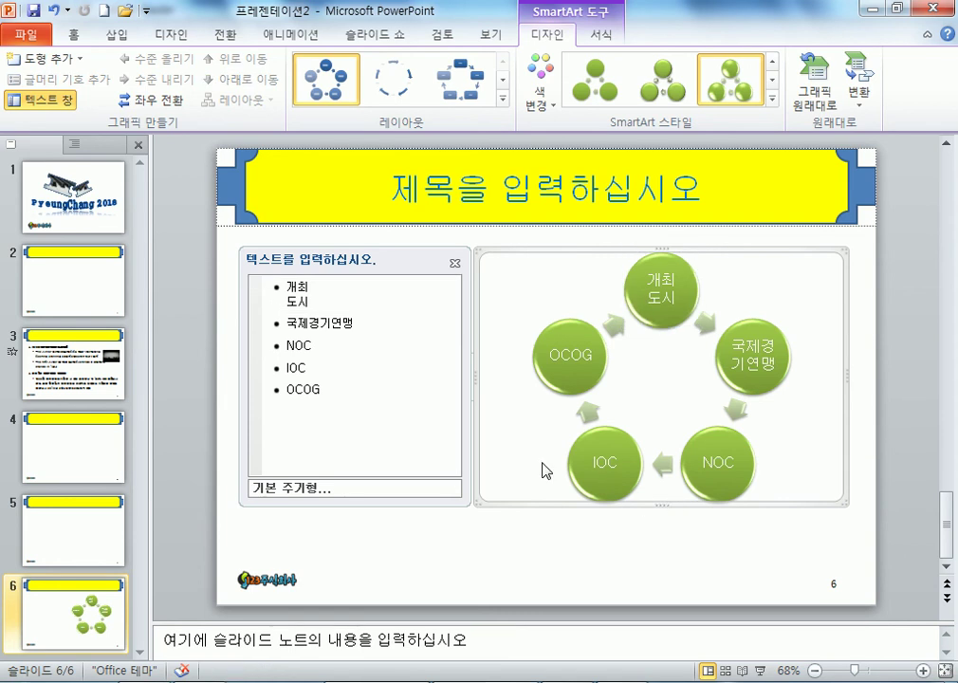
pyautogui.click(454, 262)
# Reapply the first 3차원 style to the cycle SmartArt and recolor it with the solid red 강조 2 fill
pyautogui.click(865, 93)
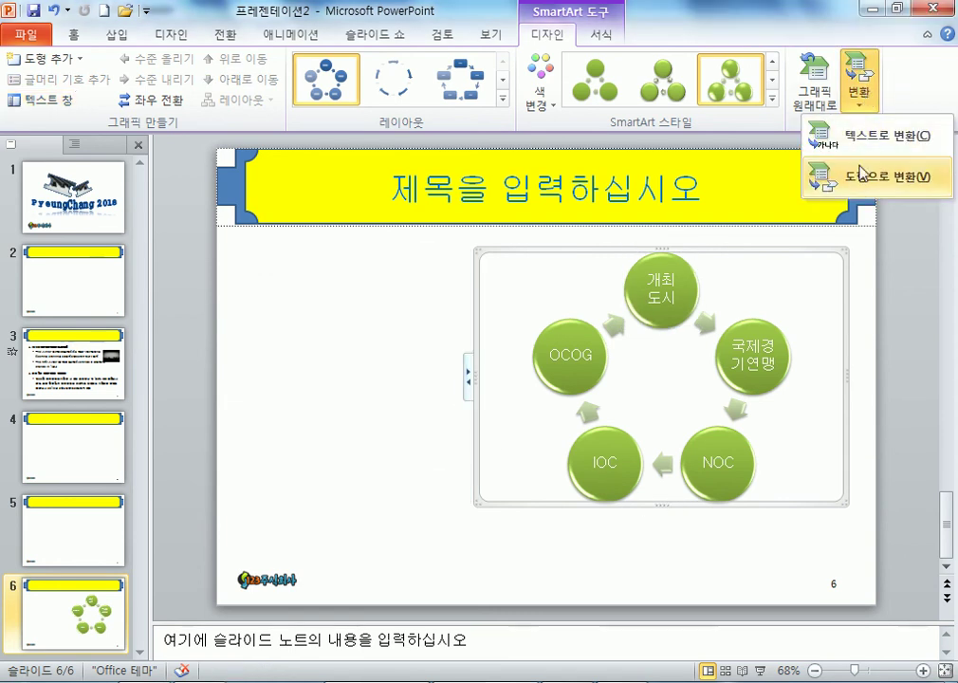
pyautogui.click(773, 99)
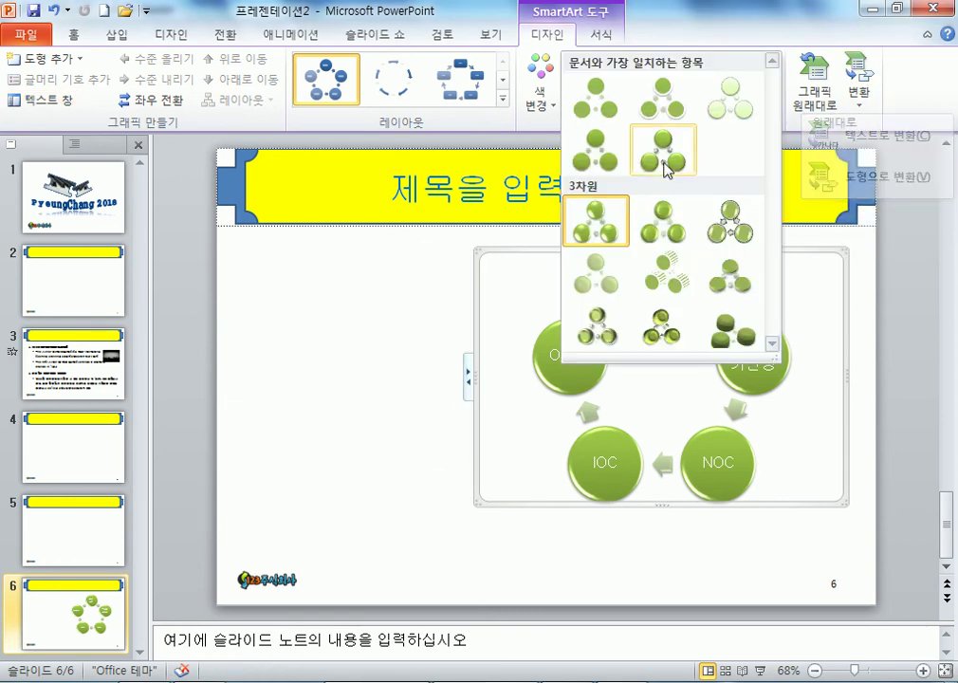
pyautogui.click(600, 220)
pyautogui.click(540, 90)
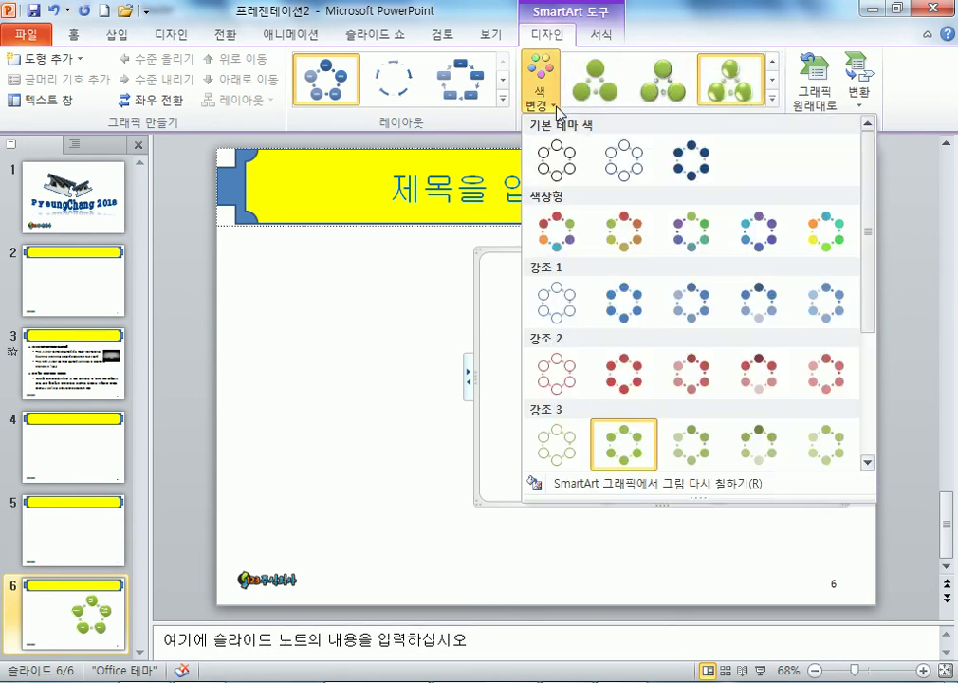
pyautogui.click(620, 382)
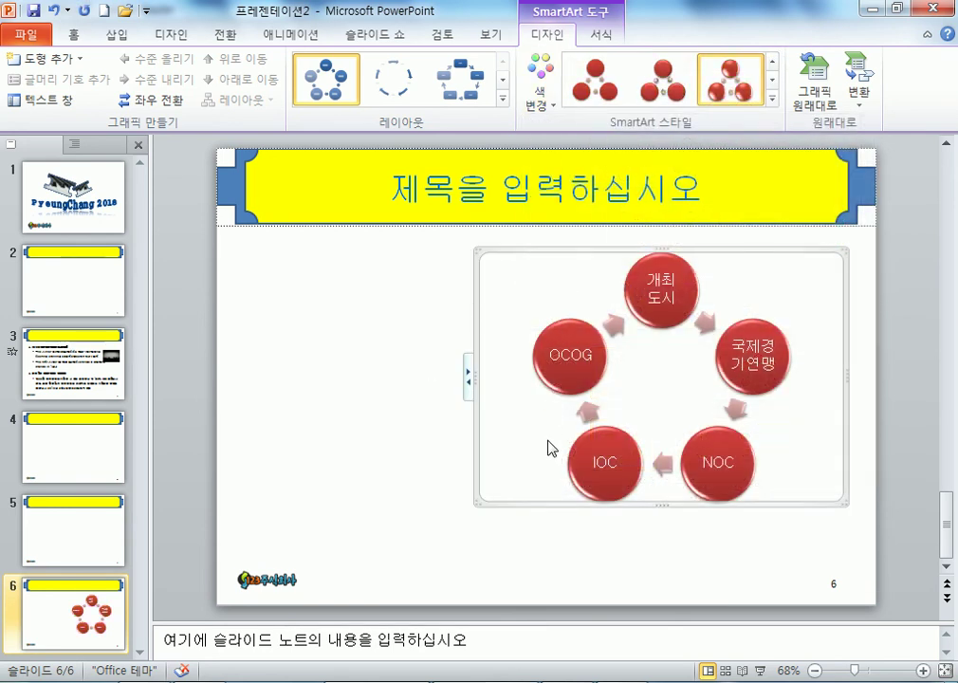
# Convert the recolored cycle SmartArt on slide 6 into ordinary shapes (도형으로 변환)
pyautogui.click(863, 90)
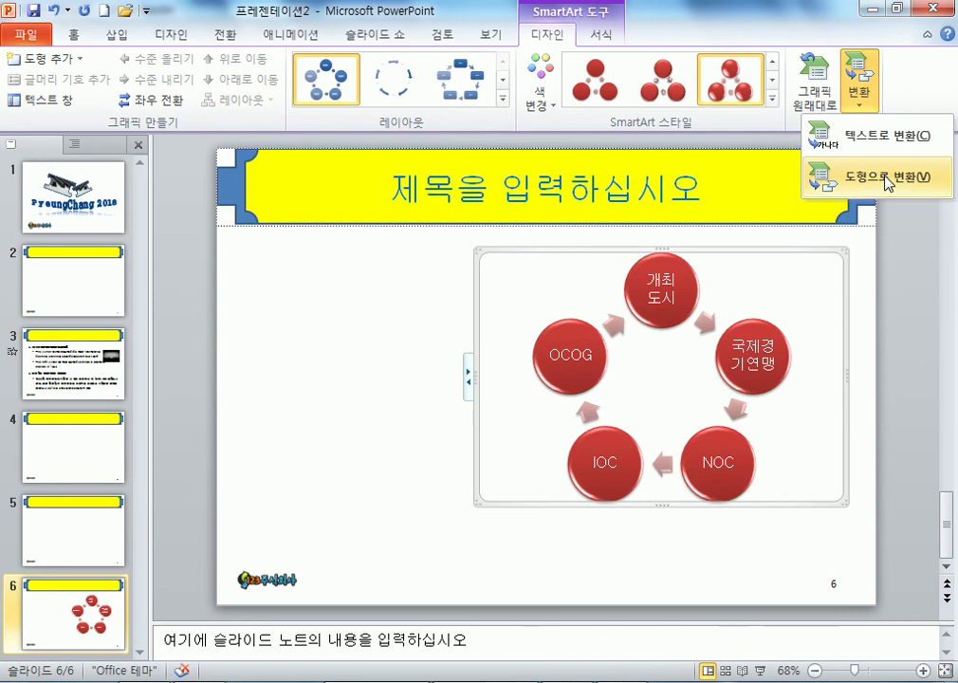
pyautogui.click(888, 184)
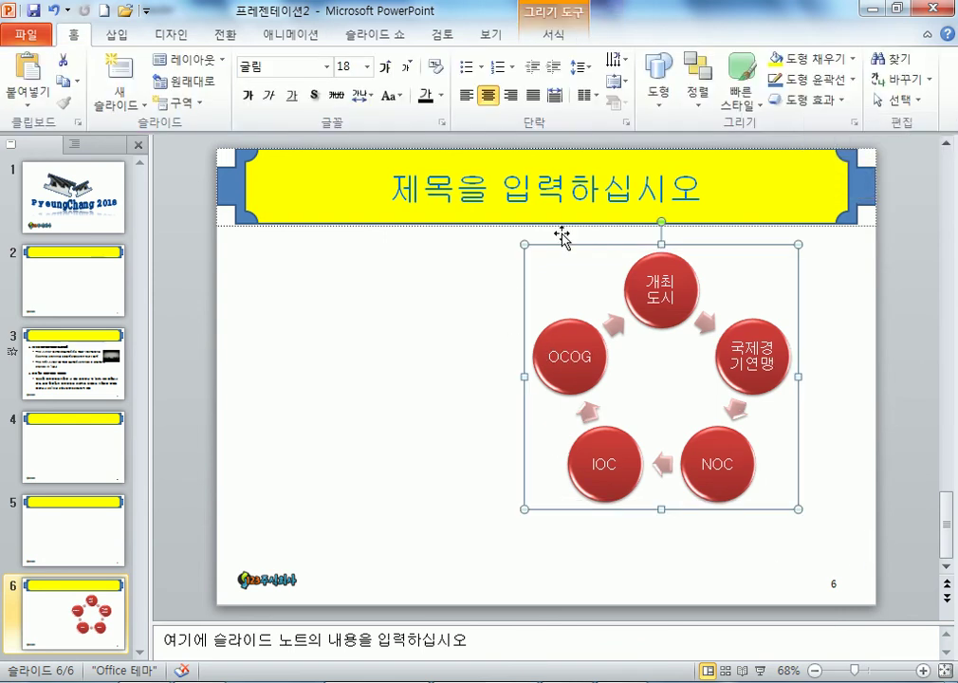